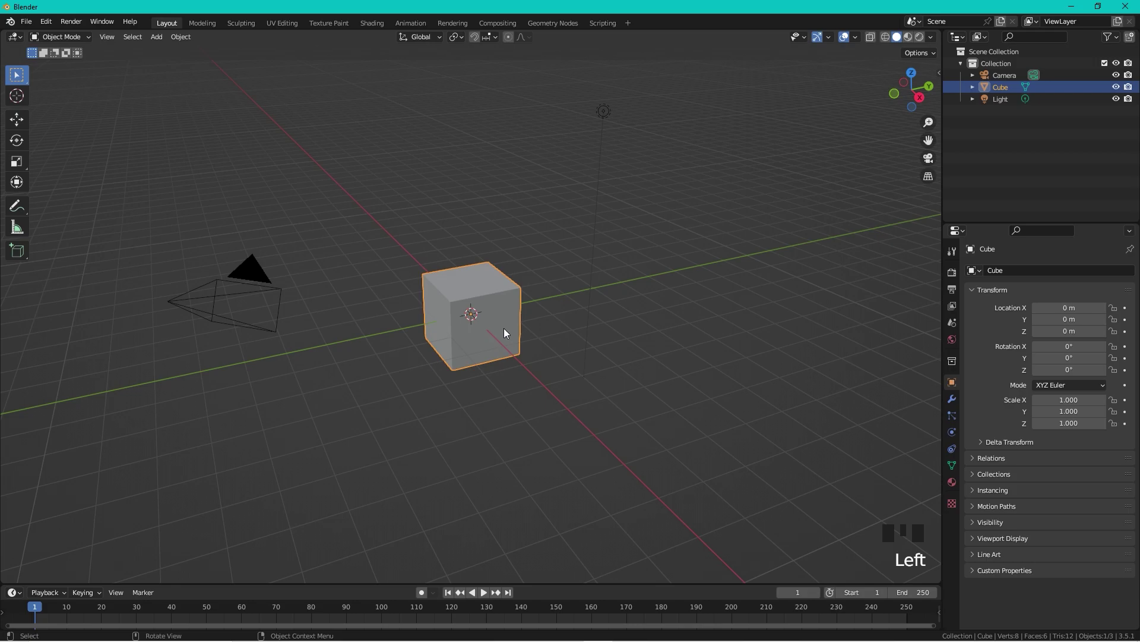
# Replace the default cube with a plane 50 m in size.
pyautogui.press('Delete')
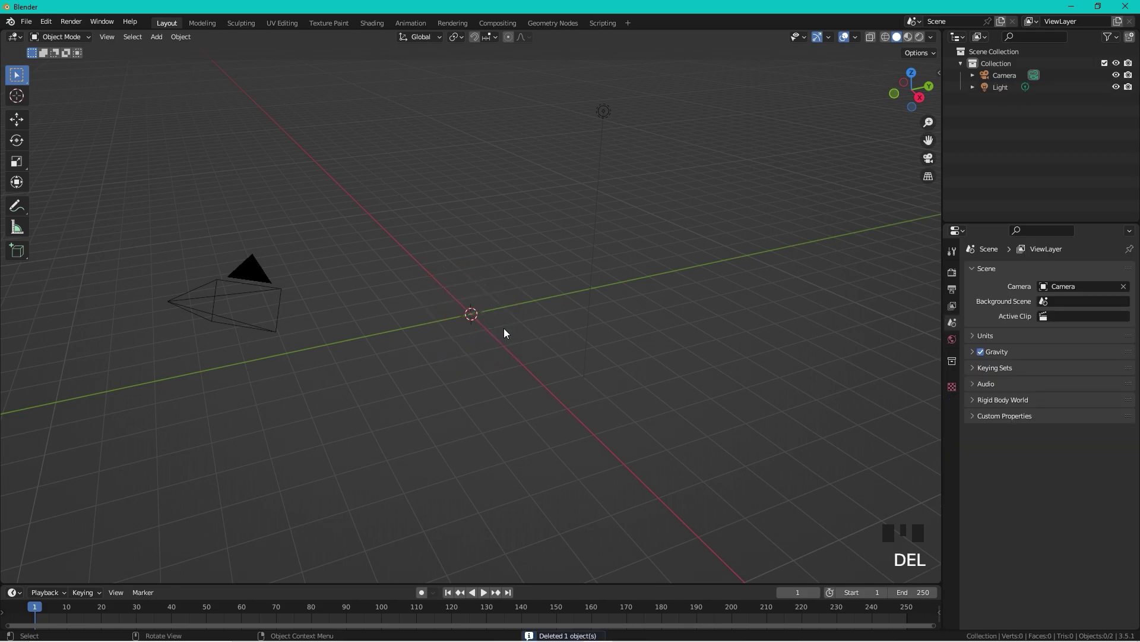
pyautogui.hotkey('shift', 'a')
pyautogui.moveTo(504, 330)
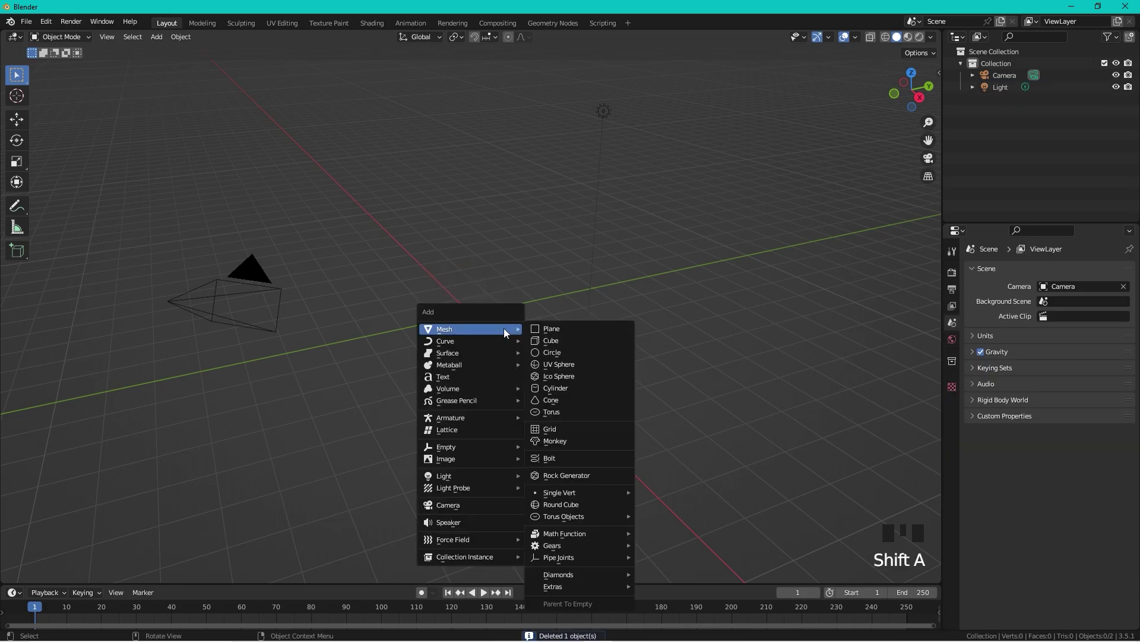
pyautogui.click(559, 328)
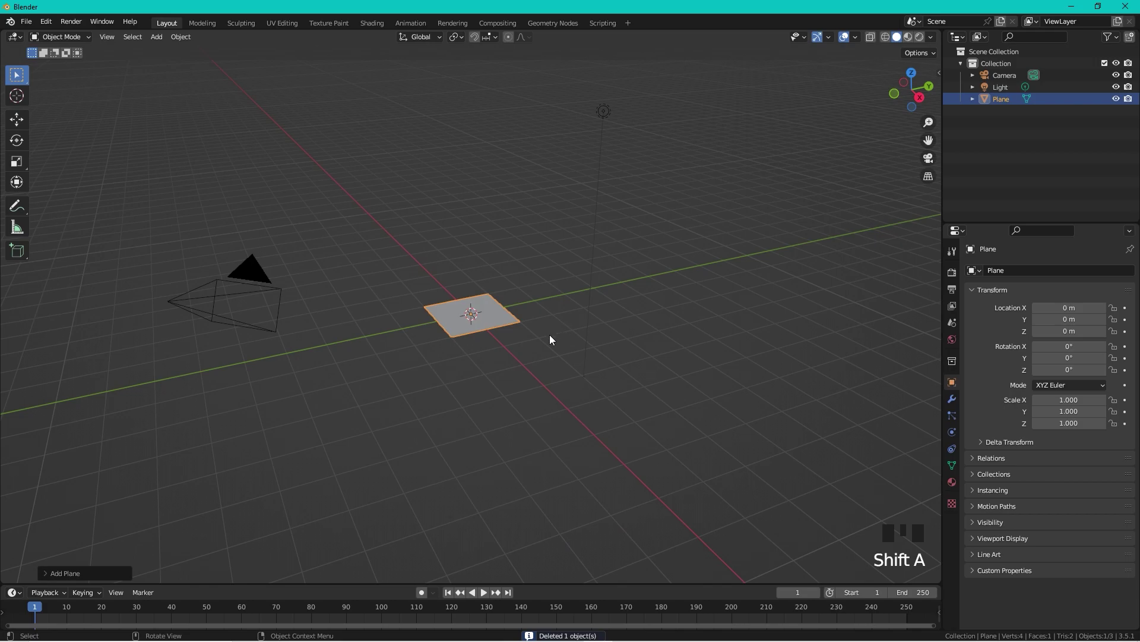
pyautogui.click(51, 573)
pyautogui.click(153, 470)
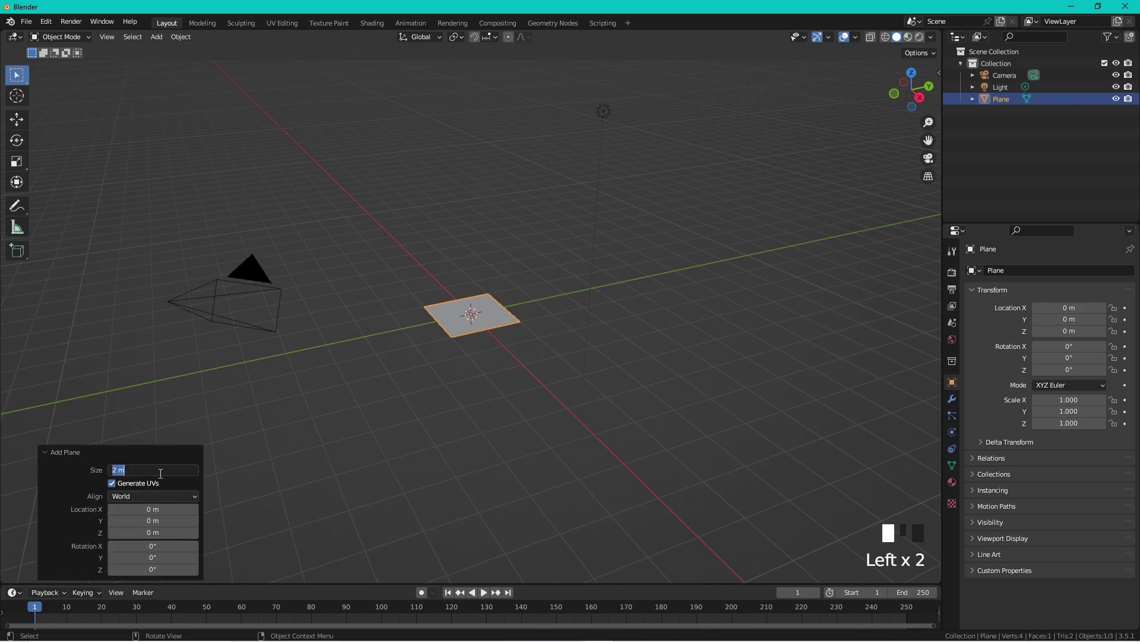
pyautogui.write('50')
pyautogui.press('Return')
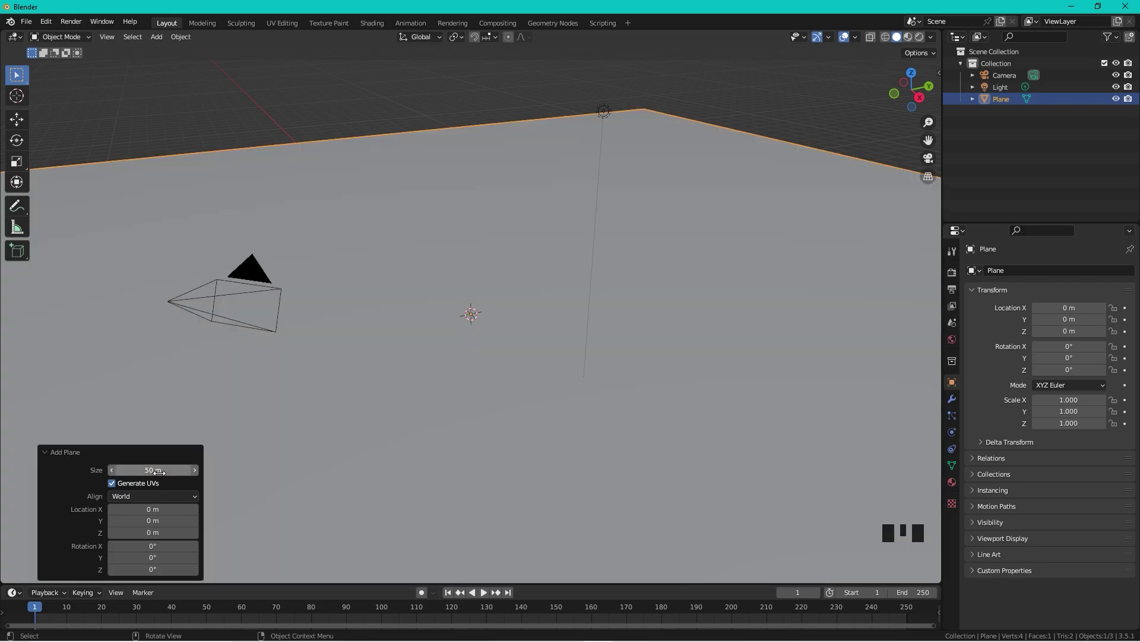
# Add a Bezier curve at the centre of the plane, working in top view.
pyautogui.scroll(-3, 369, 252)
pyautogui.scroll(-1, 653, 291)
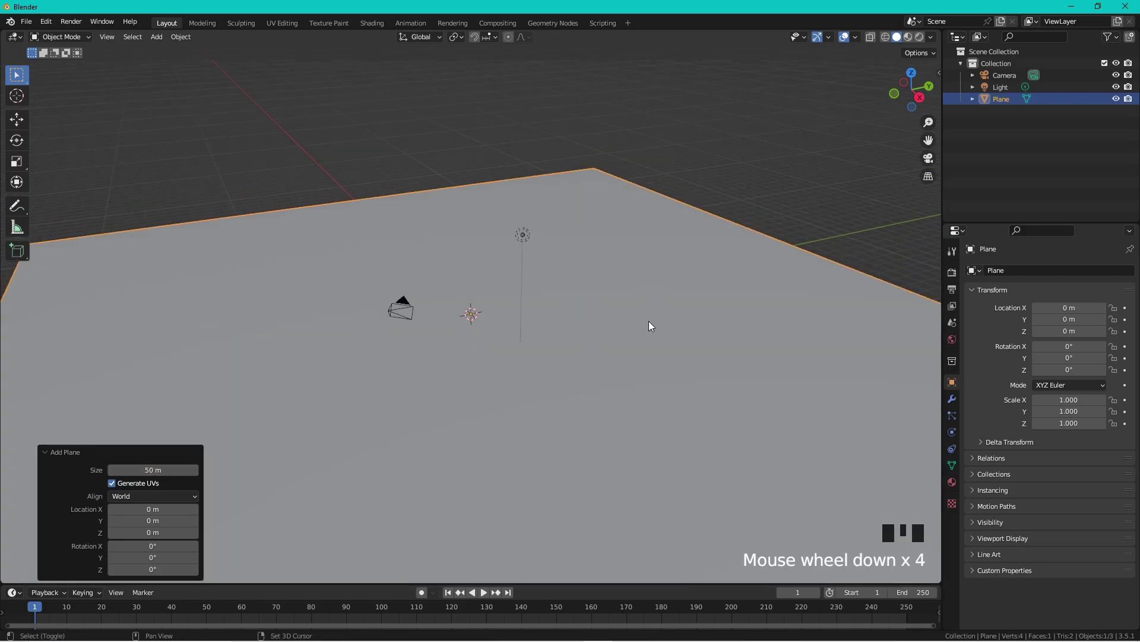
pyautogui.press('Tab')
pyautogui.press('Tab')
pyautogui.click(912, 73)
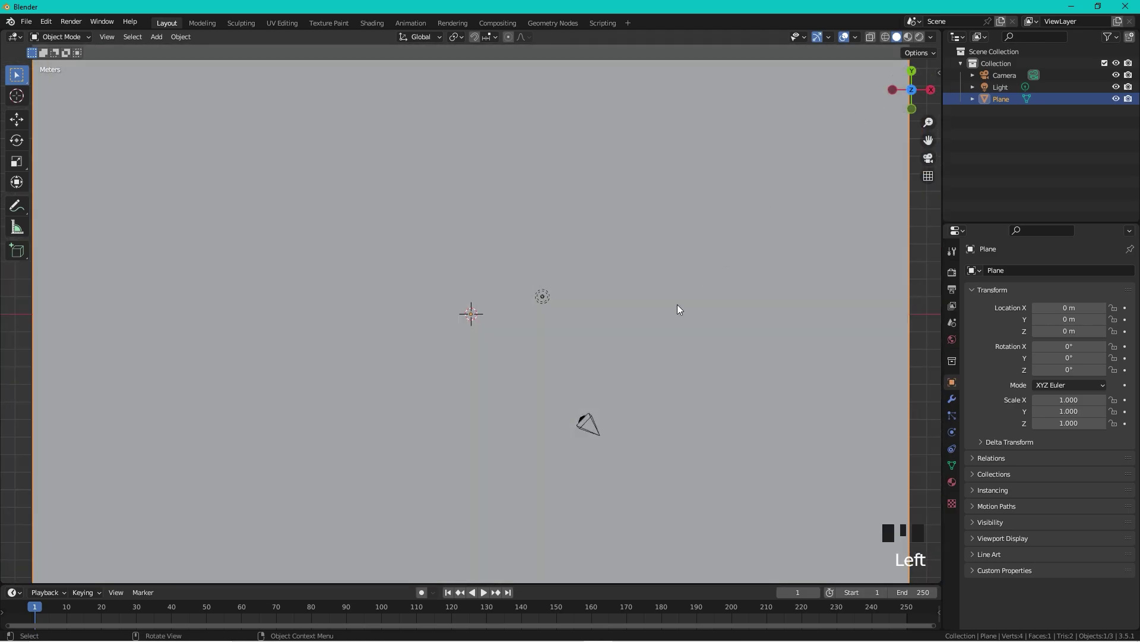
pyautogui.scroll(-3, 648, 342)
pyautogui.scroll(1, 649, 341)
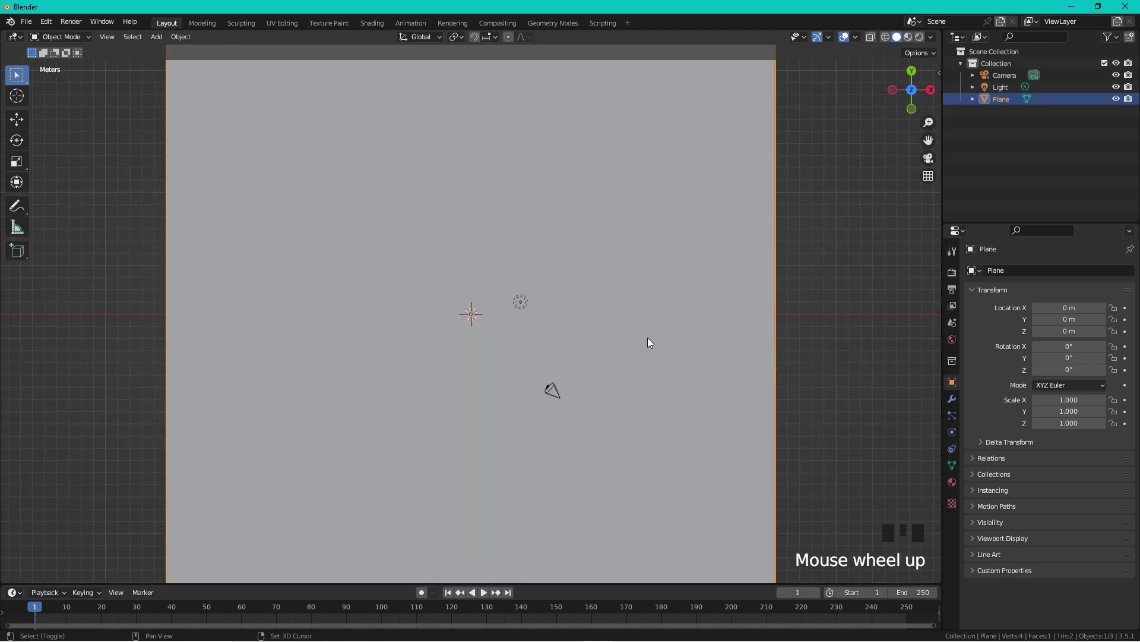
pyautogui.hotkey('shift', 'a')
pyautogui.moveTo(629, 350)
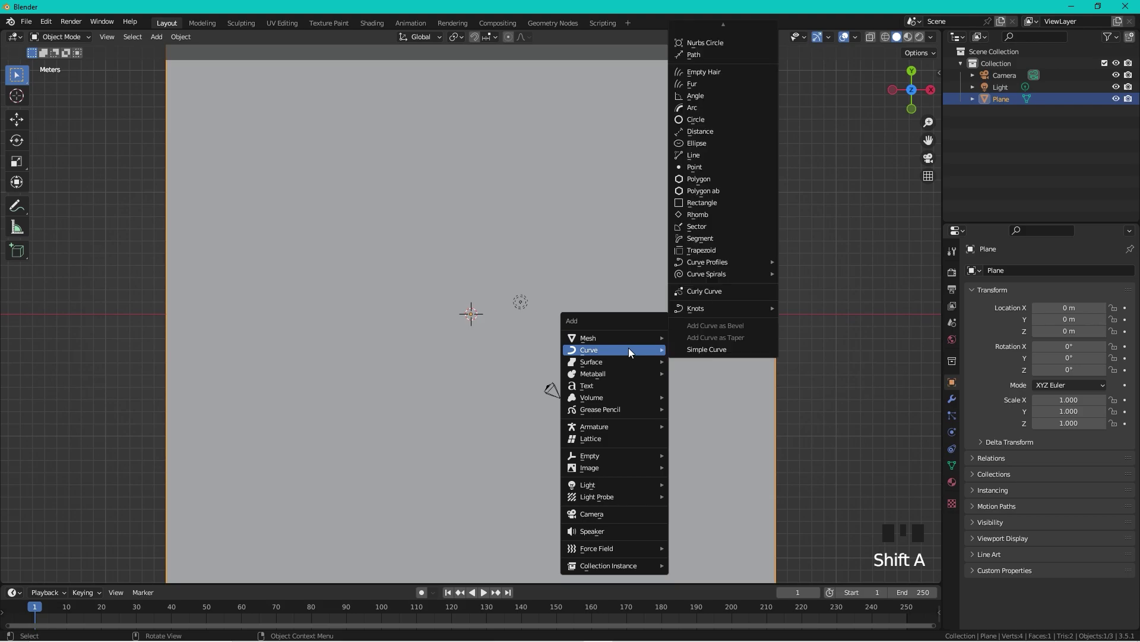
pyautogui.moveTo(679, 7)
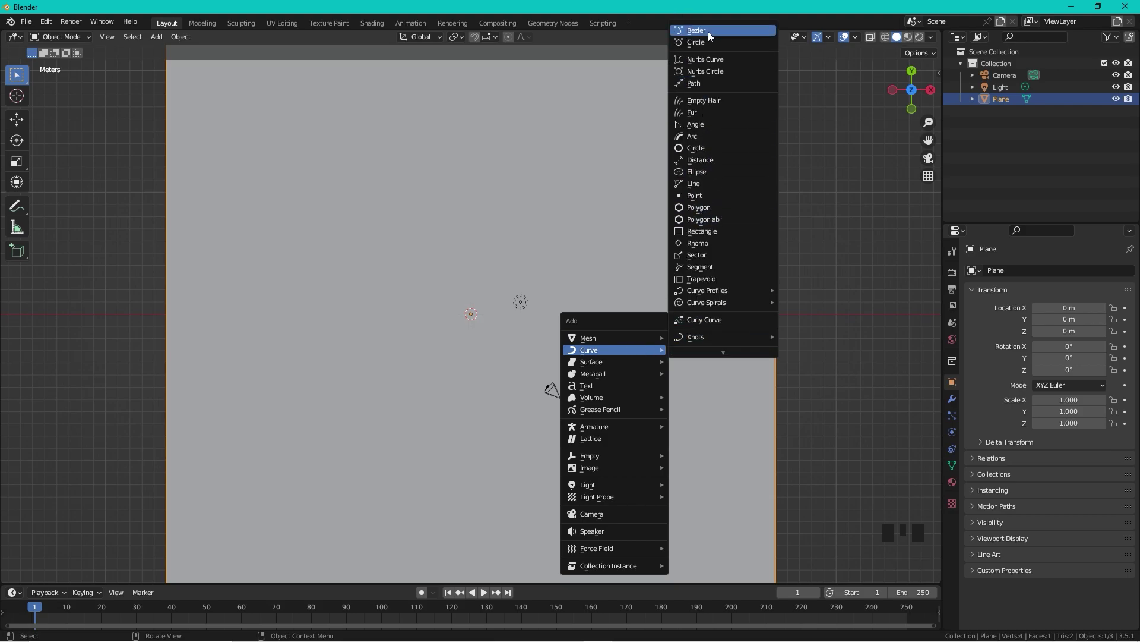
pyautogui.click(708, 31)
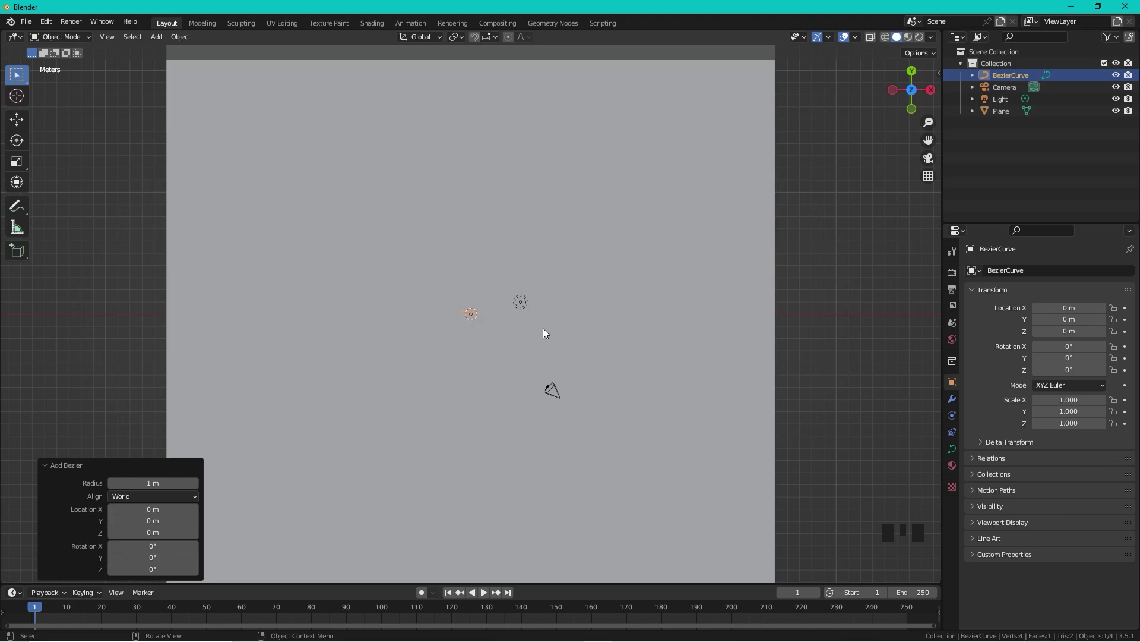
# In Edit Mode, scale the whole Bezier curve by about 7.6 and move it about -0.8 m in X and 12.5 m in Y.
pyautogui.press('Tab')
pyautogui.press('s')
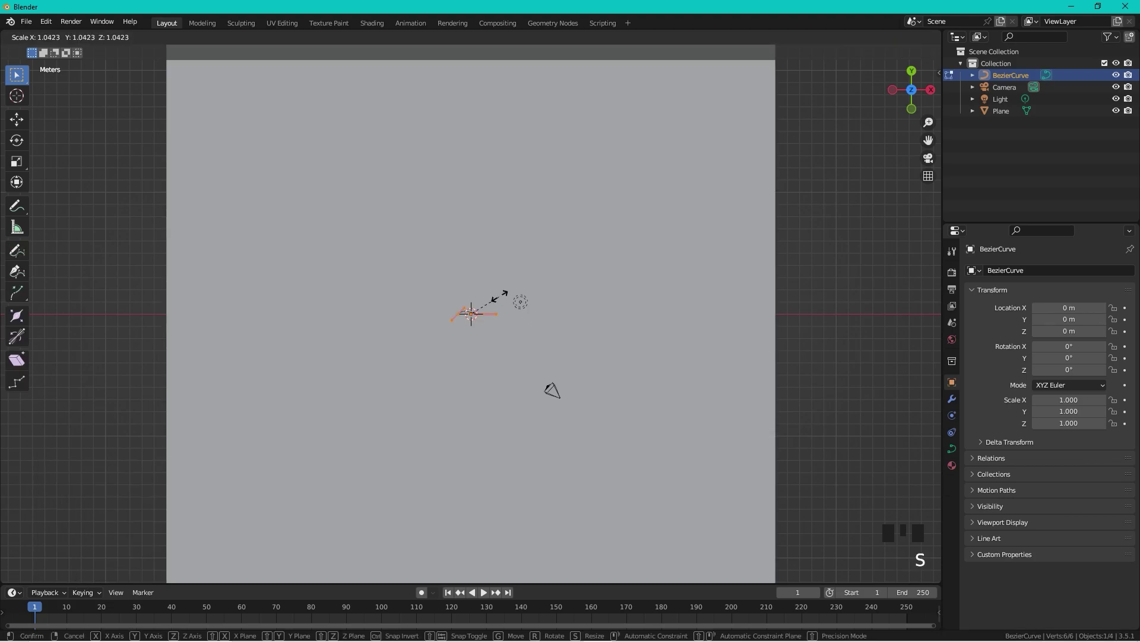
pyautogui.click(692, 230)
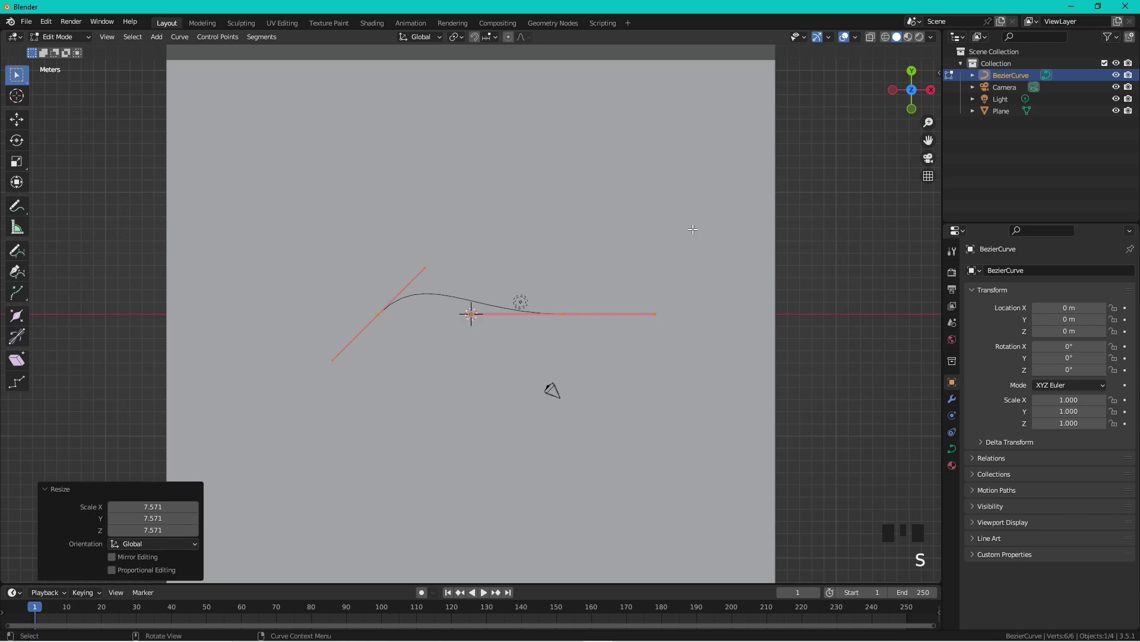
pyautogui.press('g')
pyautogui.click(687, 77)
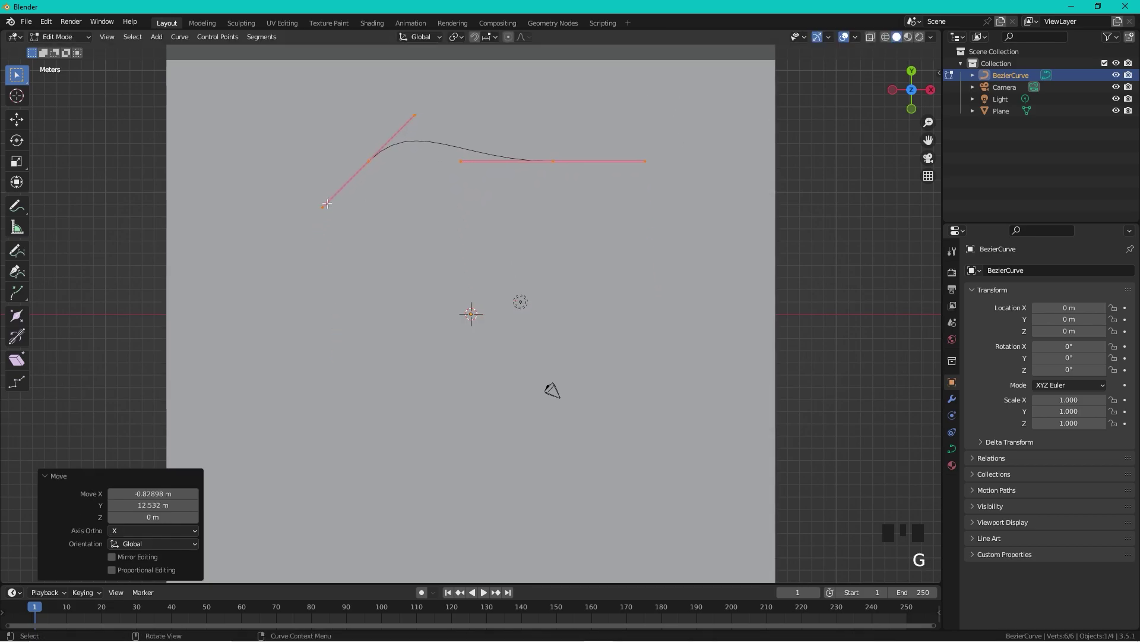
# Extrude the curve's left end about -6.4 m in X and -21.3 m in Y, rotate its handles about -83° and scale them about 2.2.
pyautogui.click(385, 157)
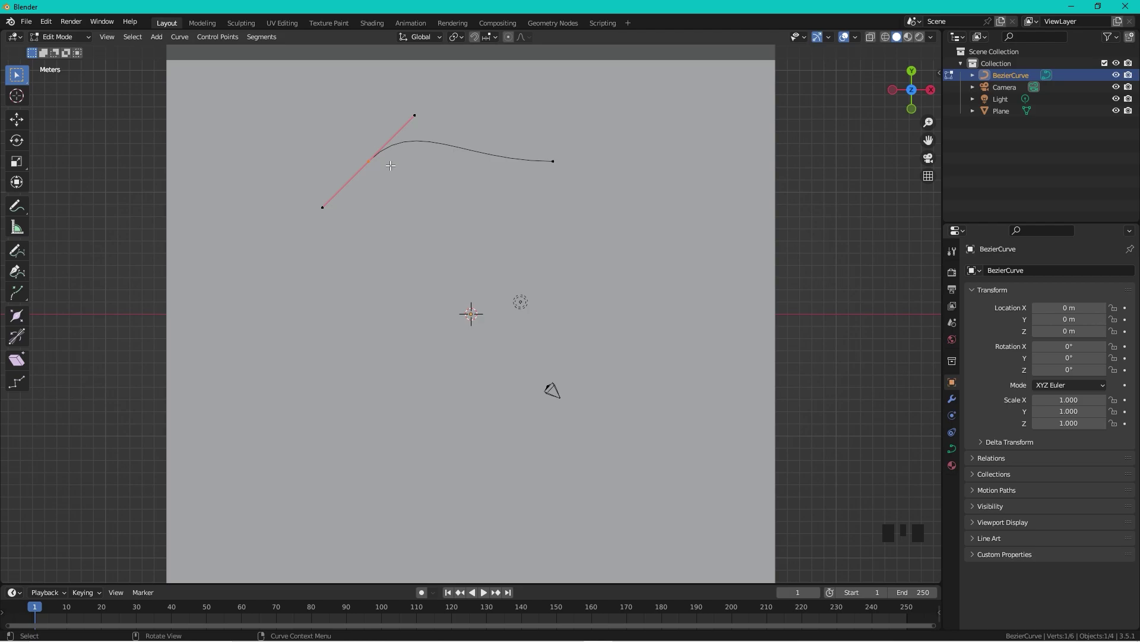
pyautogui.press('e')
pyautogui.click(329, 409)
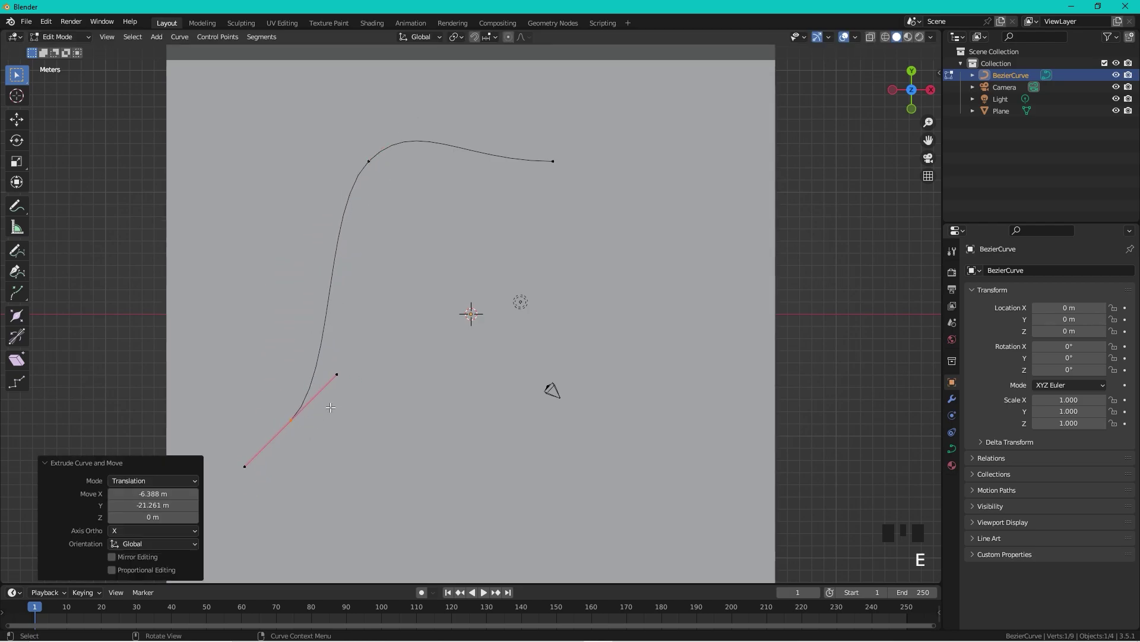
pyautogui.press('r')
pyautogui.click(272, 298)
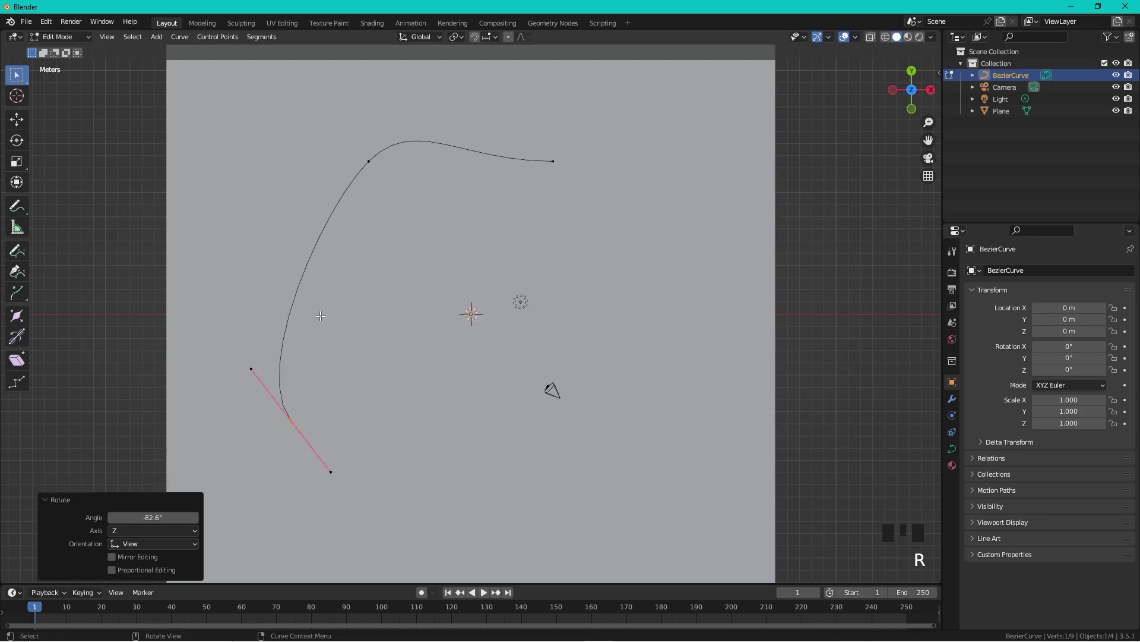
pyautogui.press('s')
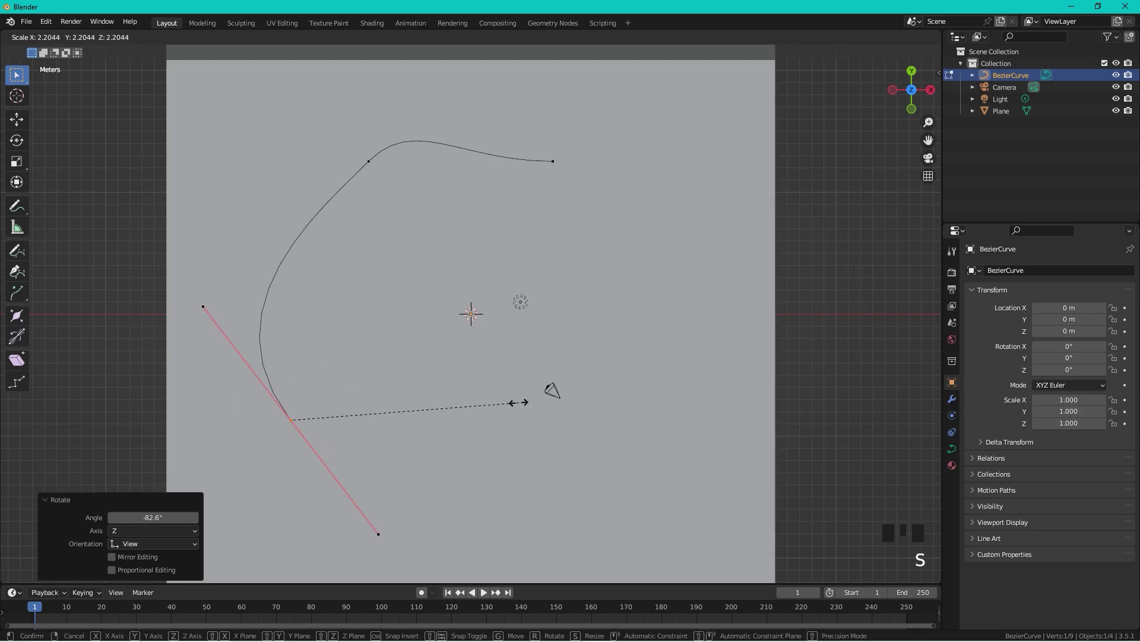
pyautogui.click(520, 403)
# Extrude the curve to a point near the plane's lower right corner and rotate its handles about -84°.
pyautogui.press('e')
pyautogui.press('r')
pyautogui.click(521, 360)
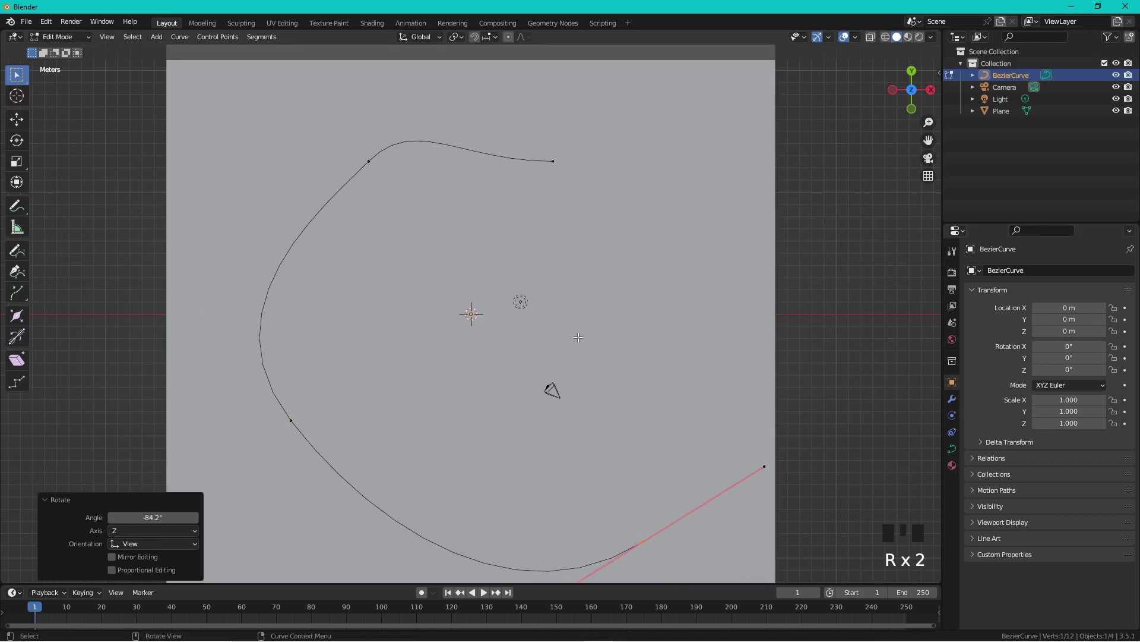
pyautogui.scroll(-1, 521, 359)
# Align the handles of the new end point near the plane's right edge by scaling X to 0, shrink them and reposition the point.
pyautogui.press('s')
pyautogui.press('x')
pyautogui.press('0')
pyautogui.click(676, 395)
pyautogui.press('s')
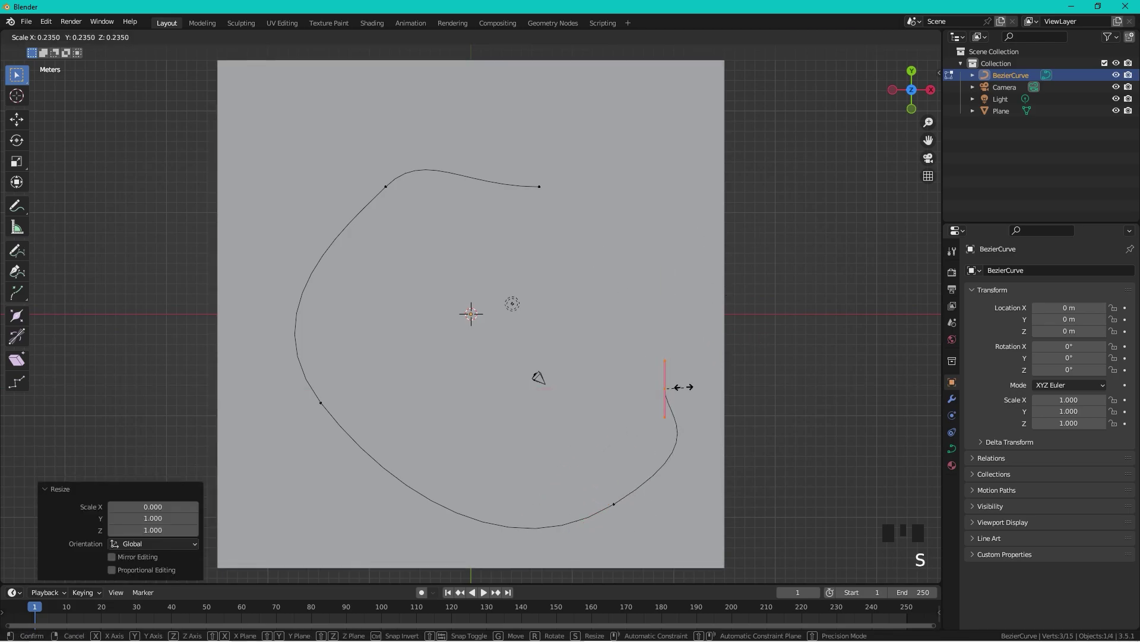
pyautogui.press('g')
pyautogui.click(736, 379)
# Extrude the curve's end along the Y axis in straight segments, making the last one about 5.6 m long.
pyautogui.press('e')
pyautogui.press('y')
pyautogui.click(748, 285)
pyautogui.moveTo(748, 286); pyautogui.dragTo(560, 363, button='middle')
pyautogui.press('e')
pyautogui.press('y')
pyautogui.click(683, 433)
# Extrude a corner point about -6.4 m in X, 5.2 m in Y and 4.8 m in Z, and rotate its handles about -113°.
pyautogui.press('e')
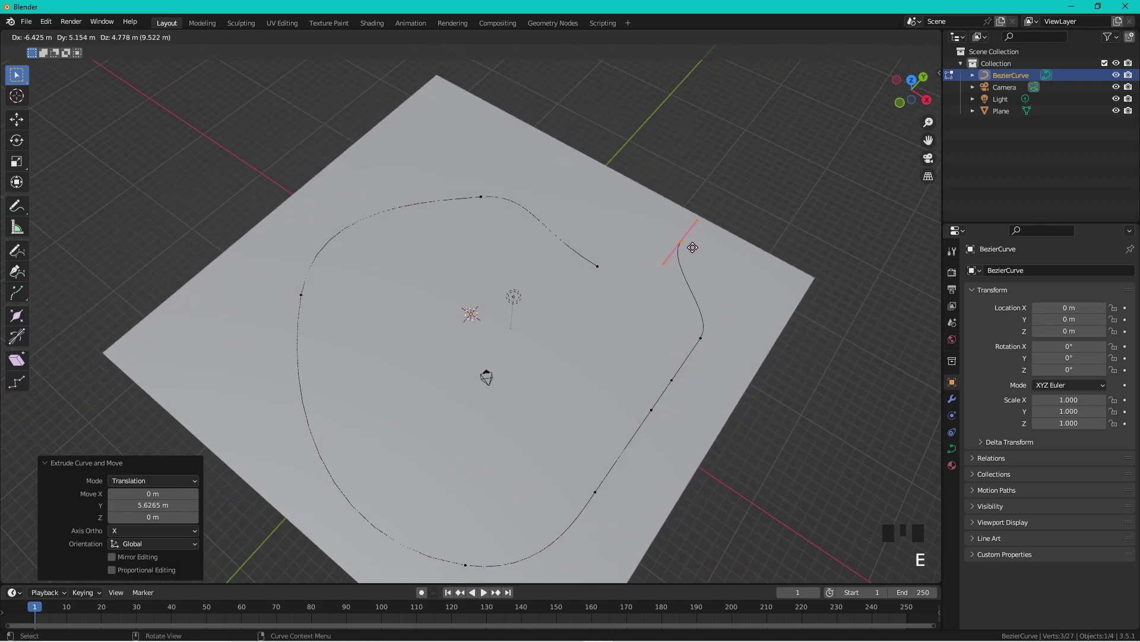
pyautogui.click(692, 247)
pyautogui.press('r')
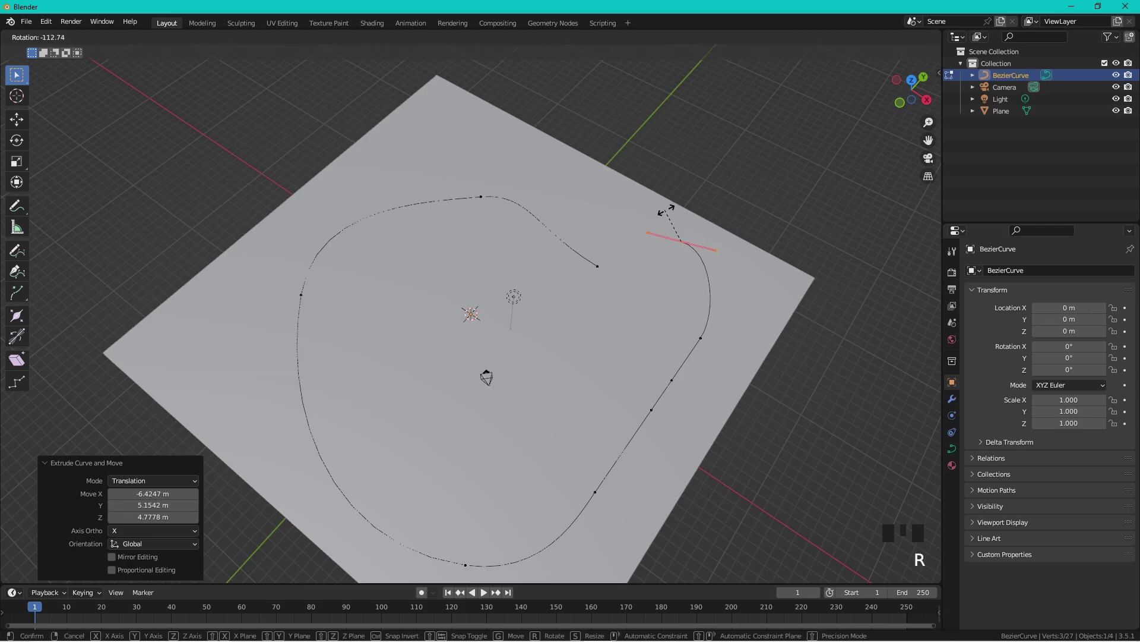
pyautogui.click(664, 210)
# Delete the curve's original right end point and join the two open ends into a closed loop.
pyautogui.moveTo(626, 249); pyautogui.dragTo(563, 285)
pyautogui.press('x')
pyautogui.click(644, 261)
pyautogui.click(683, 240)
pyautogui.keyDown('shift'); pyautogui.click(480, 197); pyautogui.keyUp('shift')
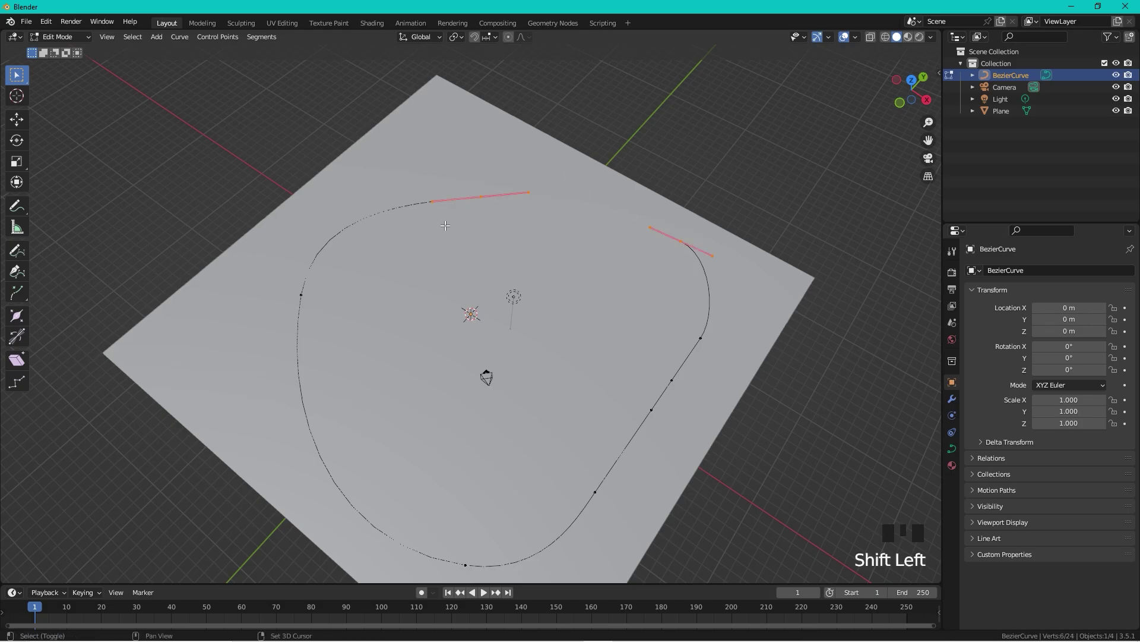
pyautogui.press('f')
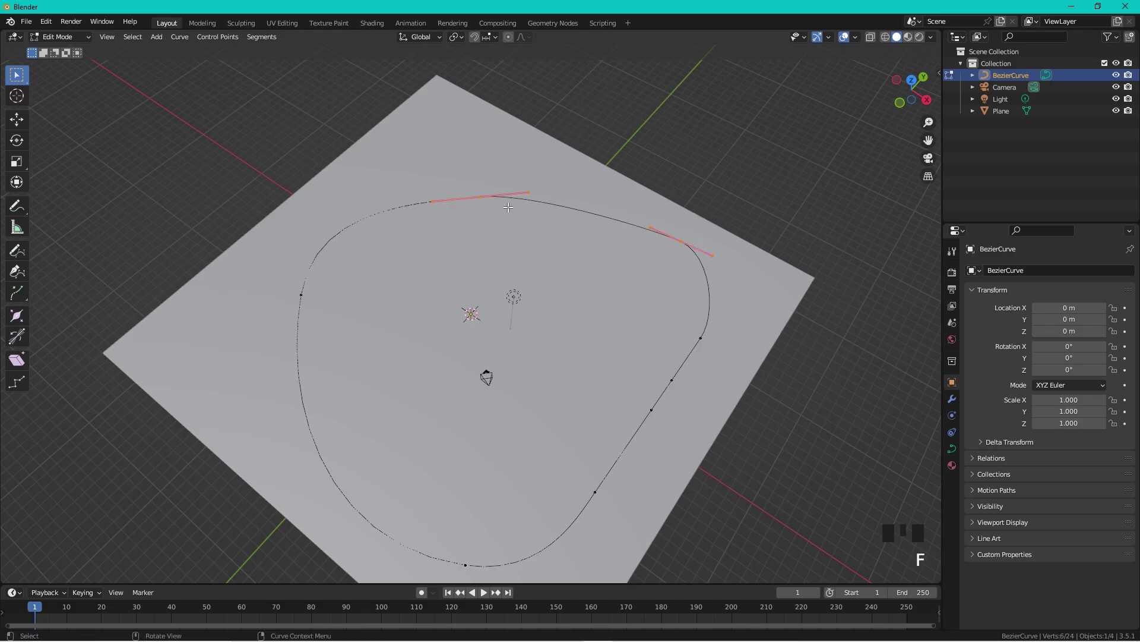
# Move the loop's upper control point about -2.8 m in X, 0.2 m in Y and 1.1 m in Z, and scale its handles about 2.04.
pyautogui.click(481, 197)
pyautogui.press('g')
pyautogui.click(439, 208)
pyautogui.press('s')
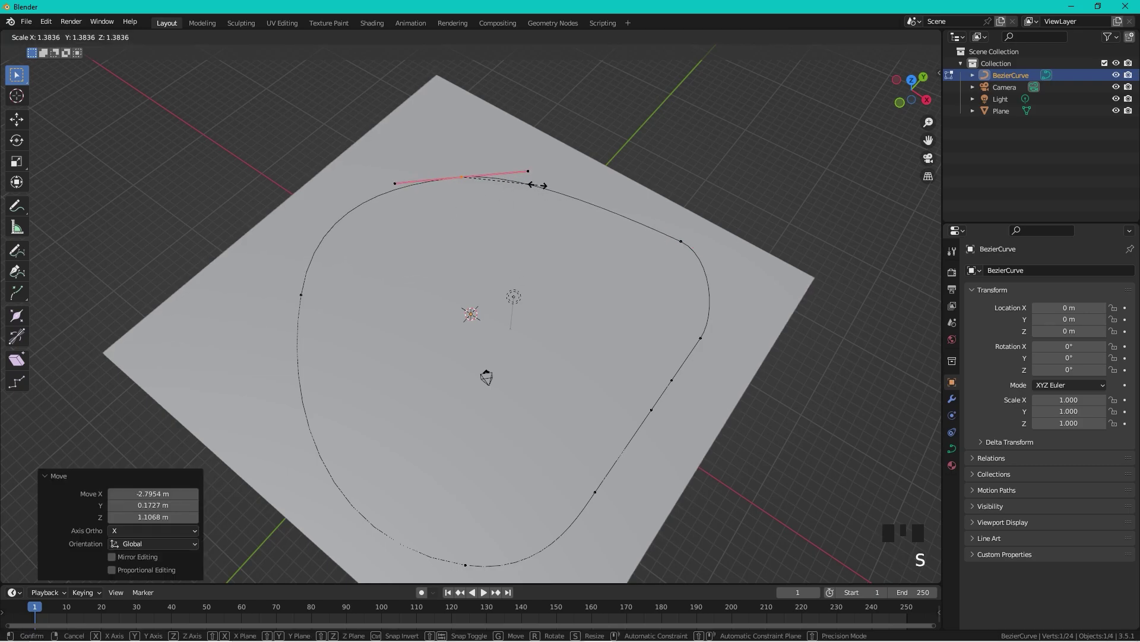
pyautogui.click(574, 184)
pyautogui.keyDown('shift'); pyautogui.moveTo(632, 306); pyautogui.dragTo(665, 246, button='middle'); pyautogui.keyUp('shift')
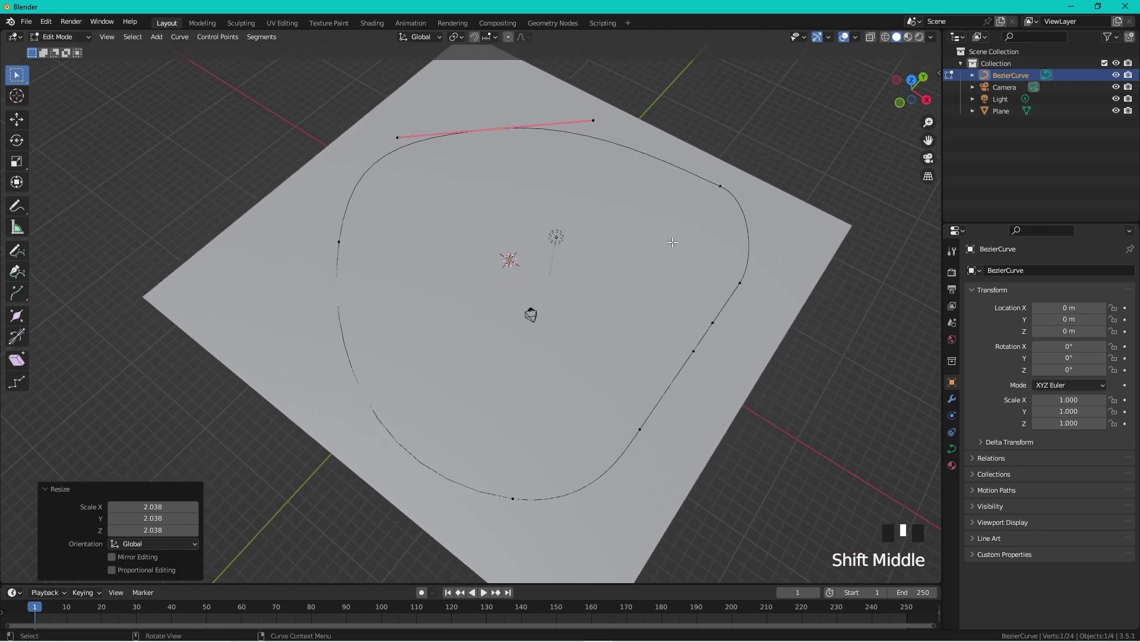
# Flatten all of the curve's control points by scaling them to 0 along Z, and return to Object Mode.
pyautogui.press('Tab')
pyautogui.moveTo(678, 288); pyautogui.dragTo(750, 284, button='middle')
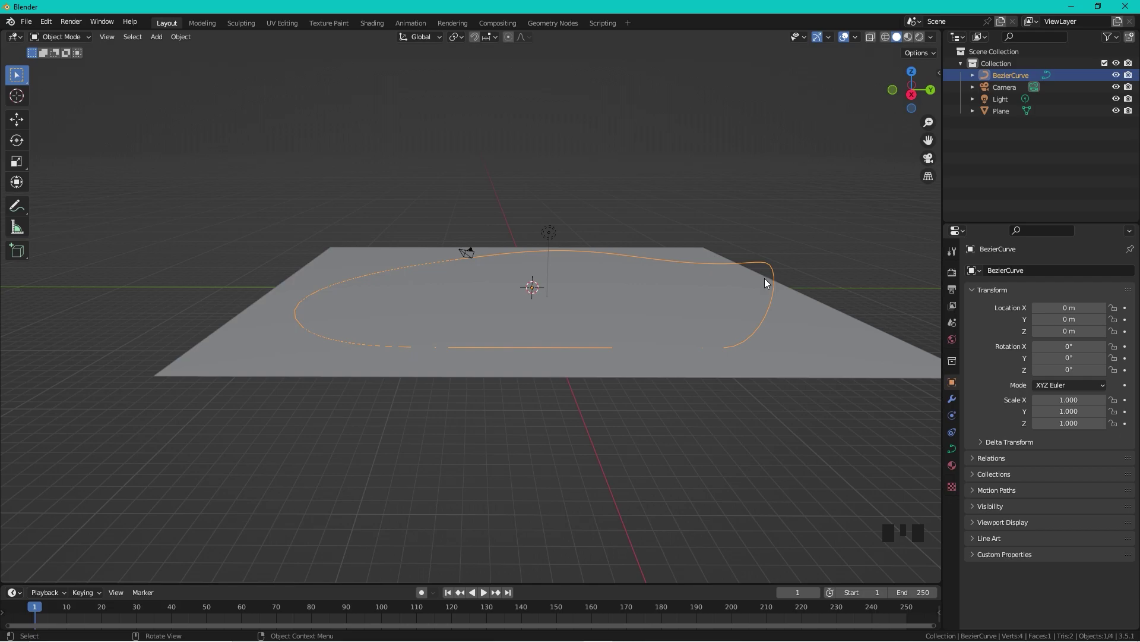
pyautogui.press('Tab')
pyautogui.press('a')
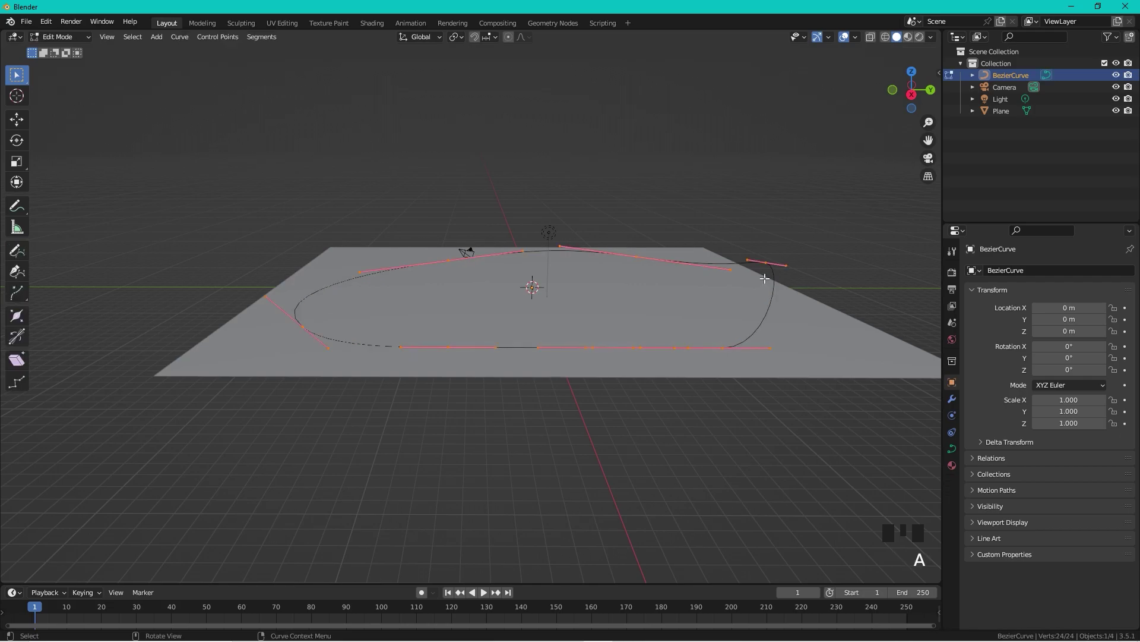
pyautogui.press('s')
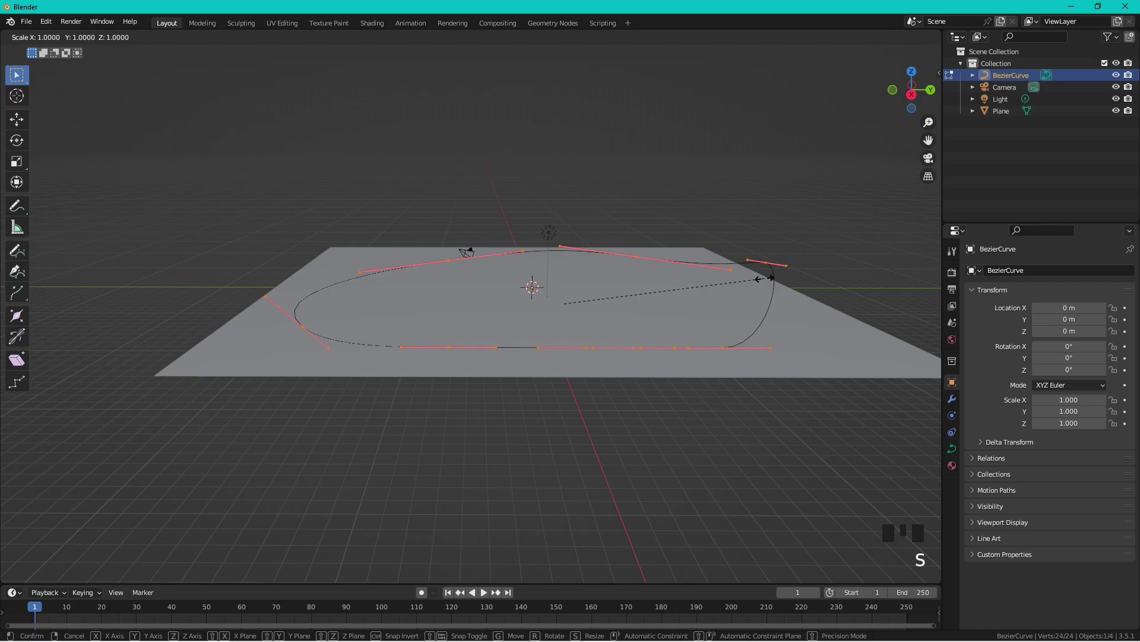
pyautogui.press('z')
pyautogui.press('0')
pyautogui.press('Return')
pyautogui.moveTo(765, 279); pyautogui.dragTo(614, 360, button='middle')
pyautogui.scroll(3, 560, 407)
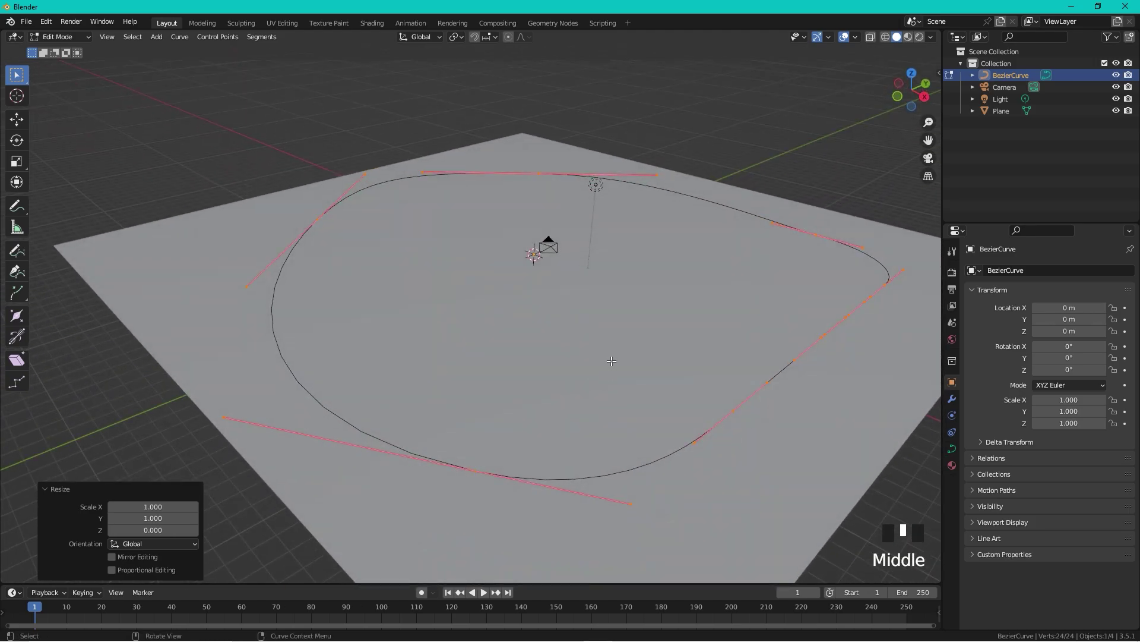
pyautogui.press('Tab')
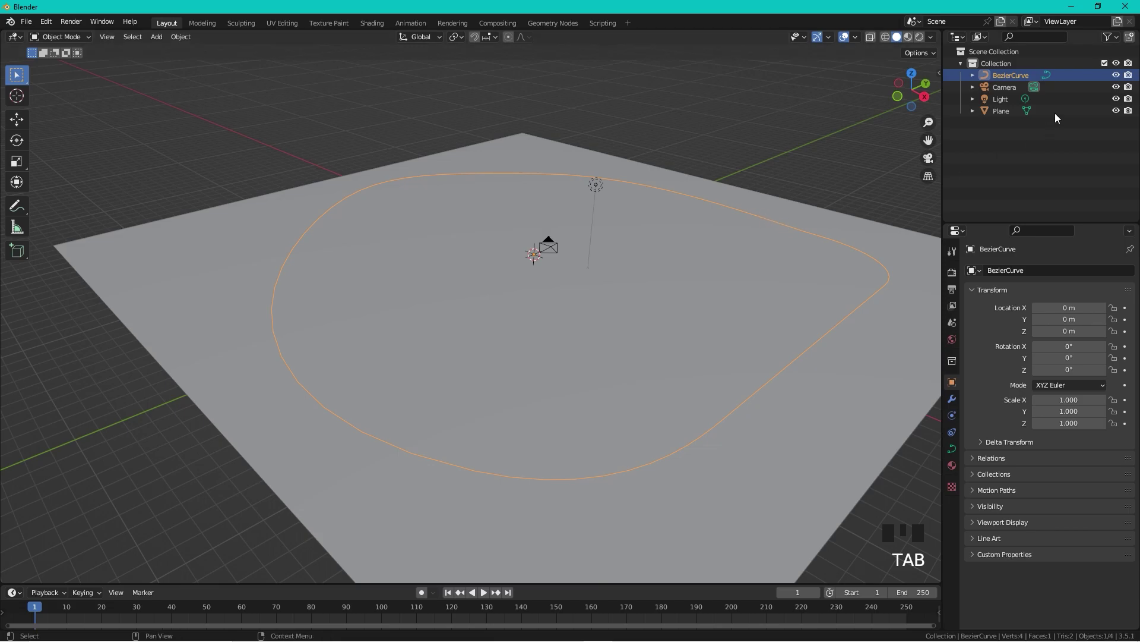
# Rename the Bezier curve as road and the plane as ground.
pyautogui.doubleClick(1016, 75)
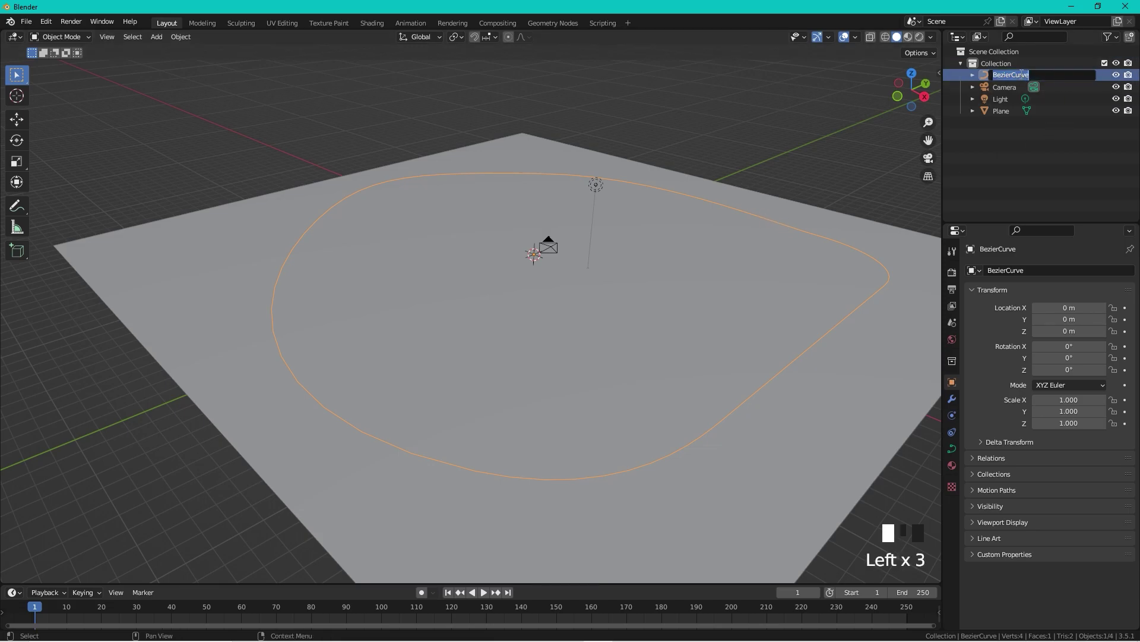
pyautogui.write('ra')
pyautogui.write('ad')
pyautogui.press('Return')
pyautogui.doubleClick(1002, 99)
pyautogui.write('ground')
pyautogui.press('Return')
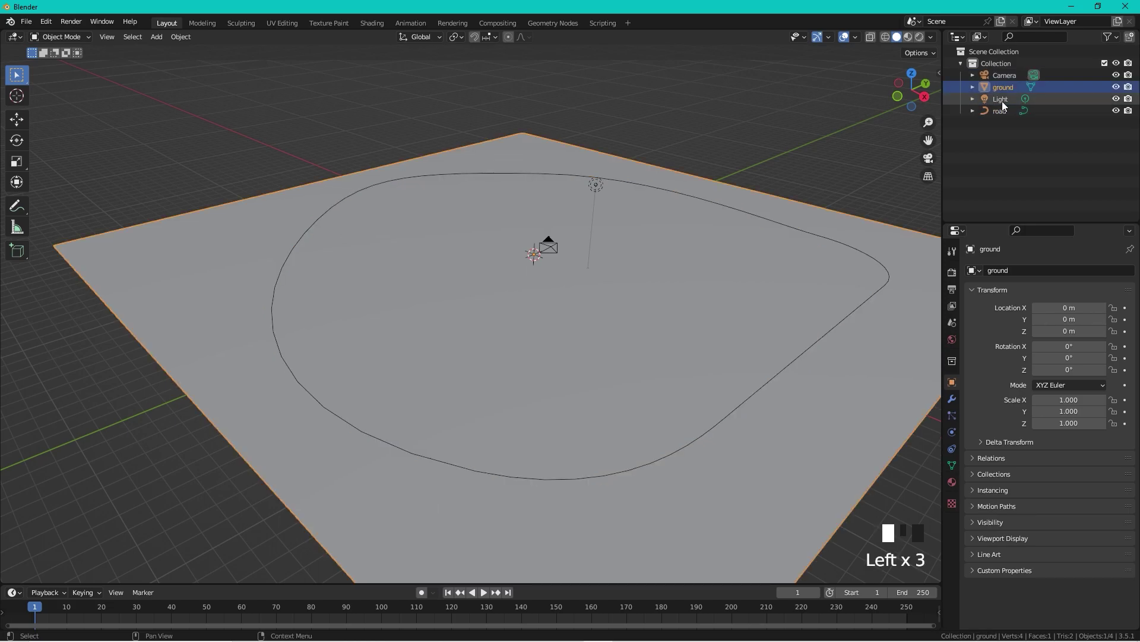
# Select the road curve, switch to the Geometry Nodes workspace and close its spreadsheet area.
pyautogui.click(491, 173)
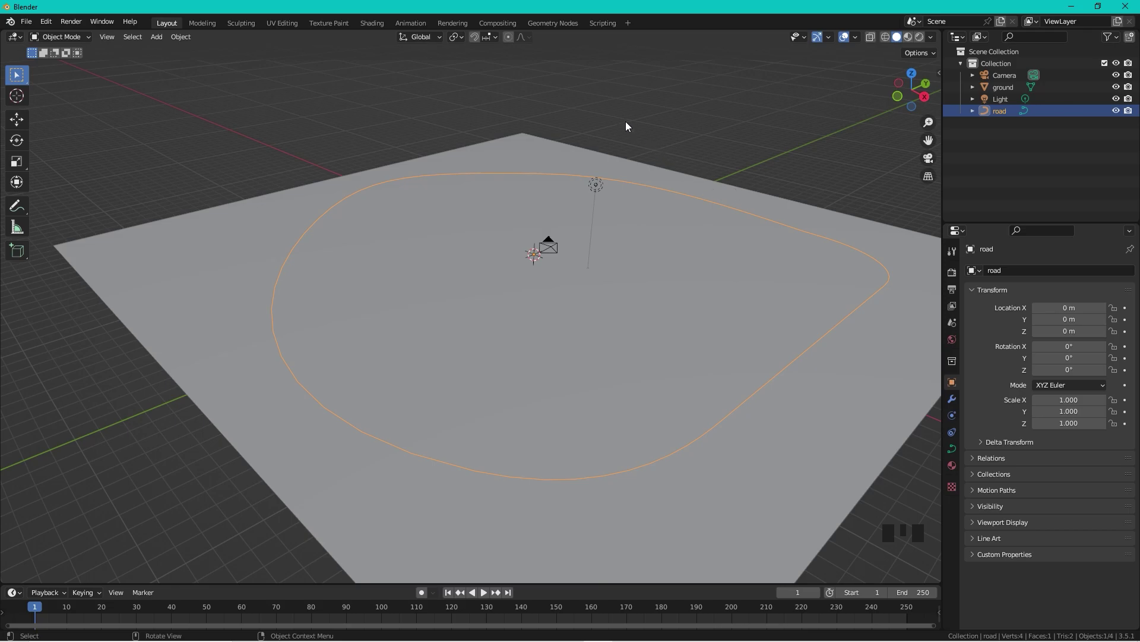
pyautogui.click(553, 23)
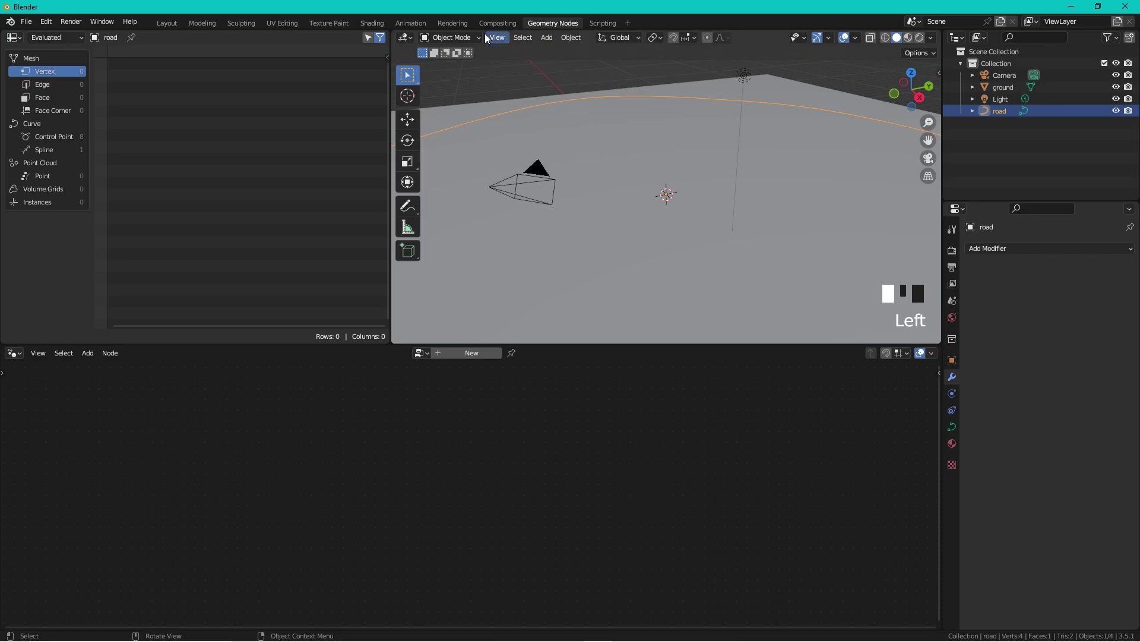
pyautogui.rightClick(286, 35)
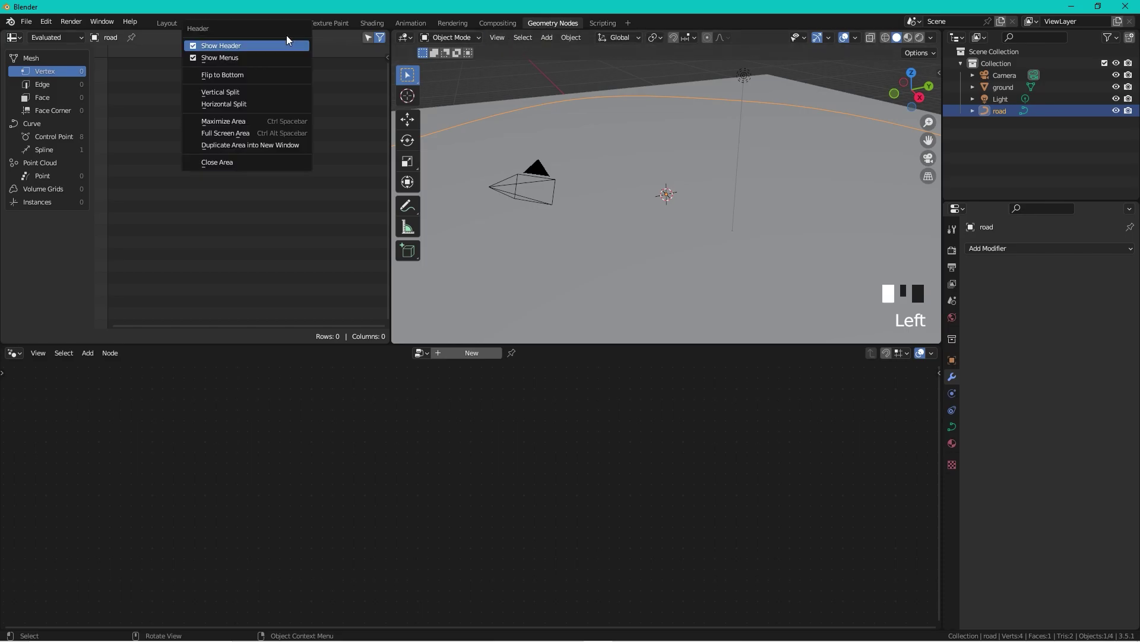
pyautogui.click(222, 165)
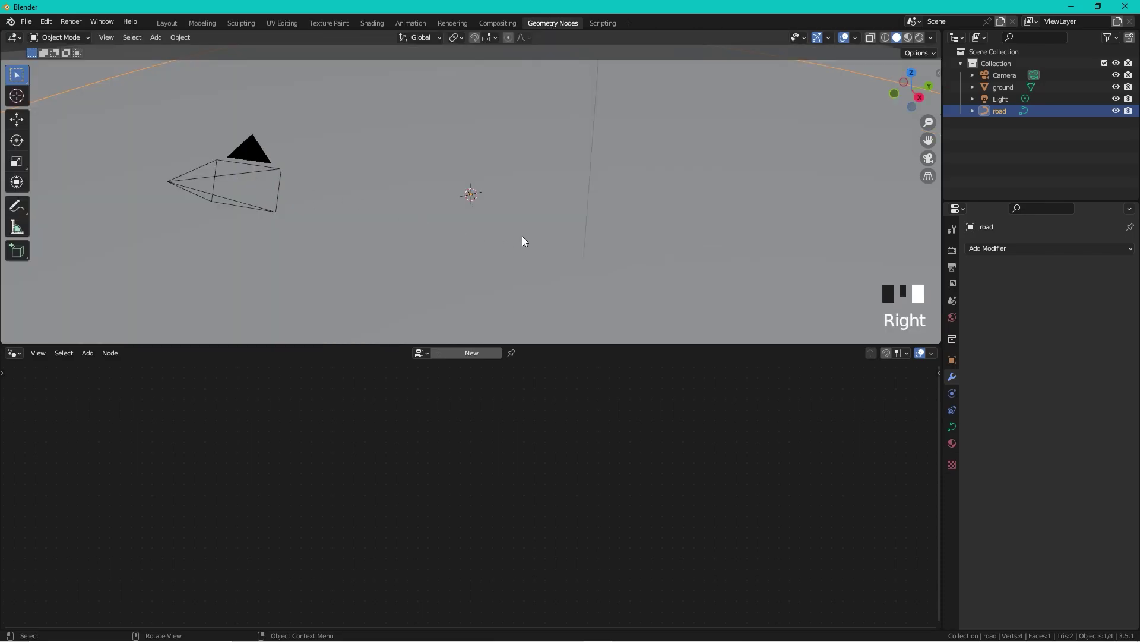
pyautogui.scroll(-6, 544, 160)
pyautogui.keyDown('shift'); pyautogui.moveTo(591, 219); pyautogui.dragTo(621, 178, button='middle'); pyautogui.keyUp('shift')
pyautogui.scroll(-2, 669, 175)
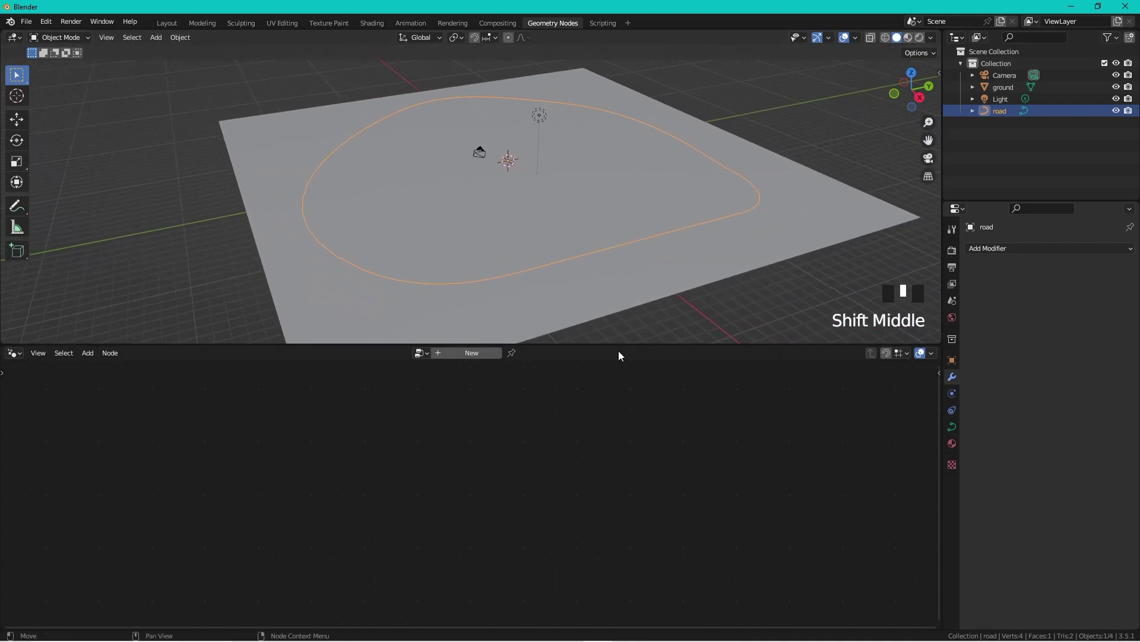
# Create a new geometry node tree for the road and move its Group Input and Group Output nodes apart.
pyautogui.click(471, 353)
pyautogui.click(337, 501)
pyautogui.moveTo(351, 501); pyautogui.dragTo(202, 491)
pyautogui.moveTo(620, 499); pyautogui.dragTo(756, 483)
pyautogui.click(515, 470)
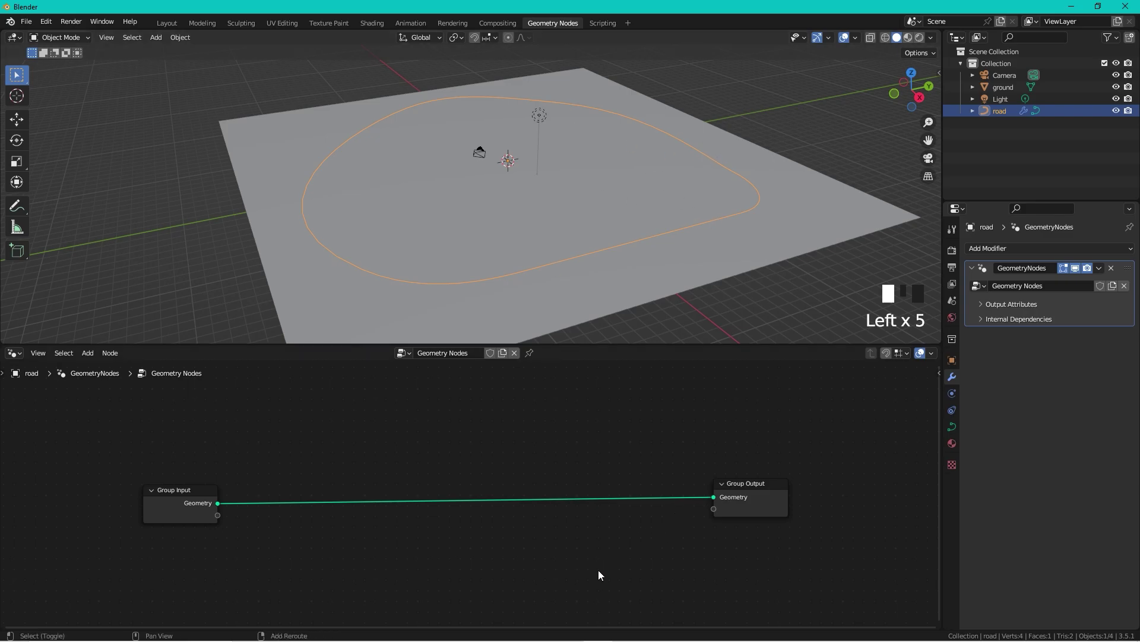
# Insert a Curve to Mesh node on the link between Group Input and Group Output.
pyautogui.hotkey('shift', 'a')
pyautogui.click(551, 361)
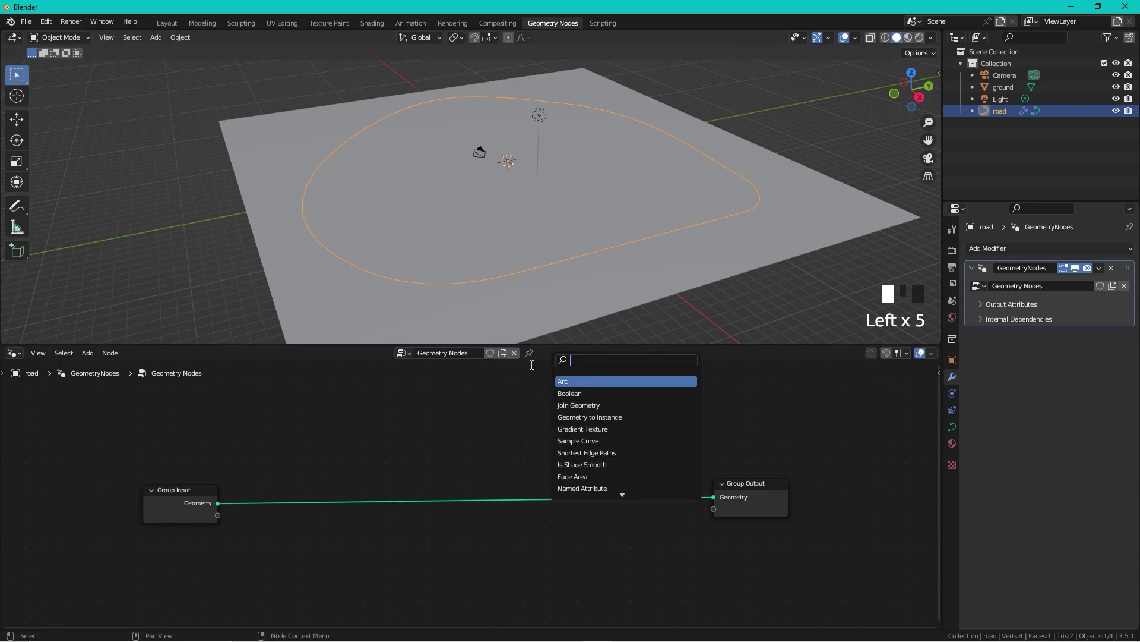
pyautogui.hotkey('shift', 'a')
pyautogui.click(488, 415)
pyautogui.write('cu')
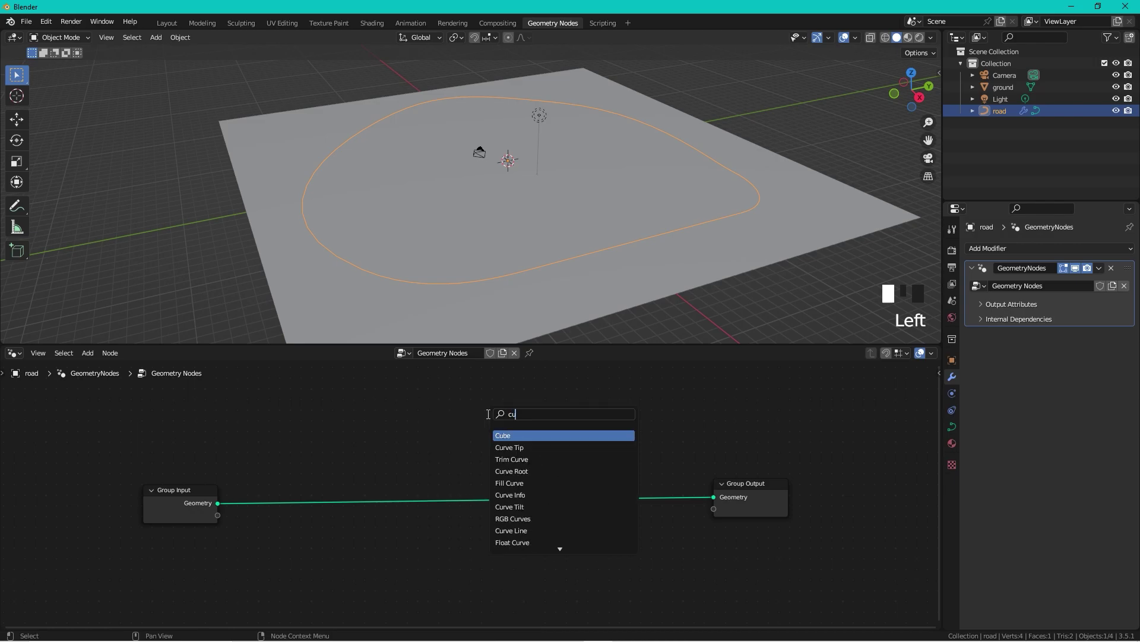
pyautogui.write('rve to')
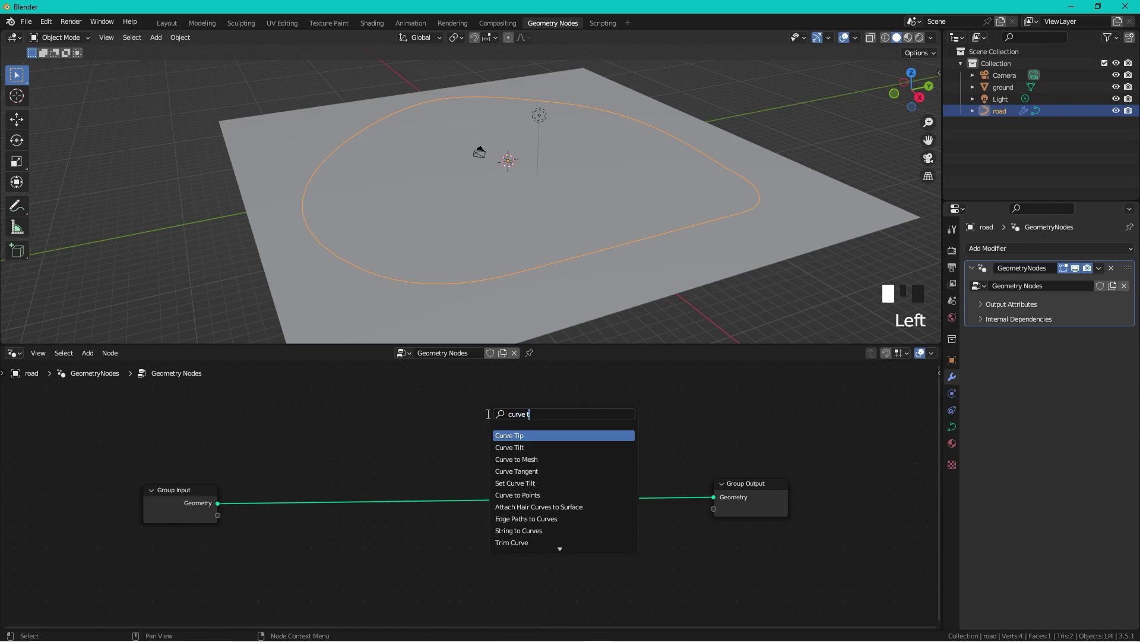
pyautogui.click(538, 433)
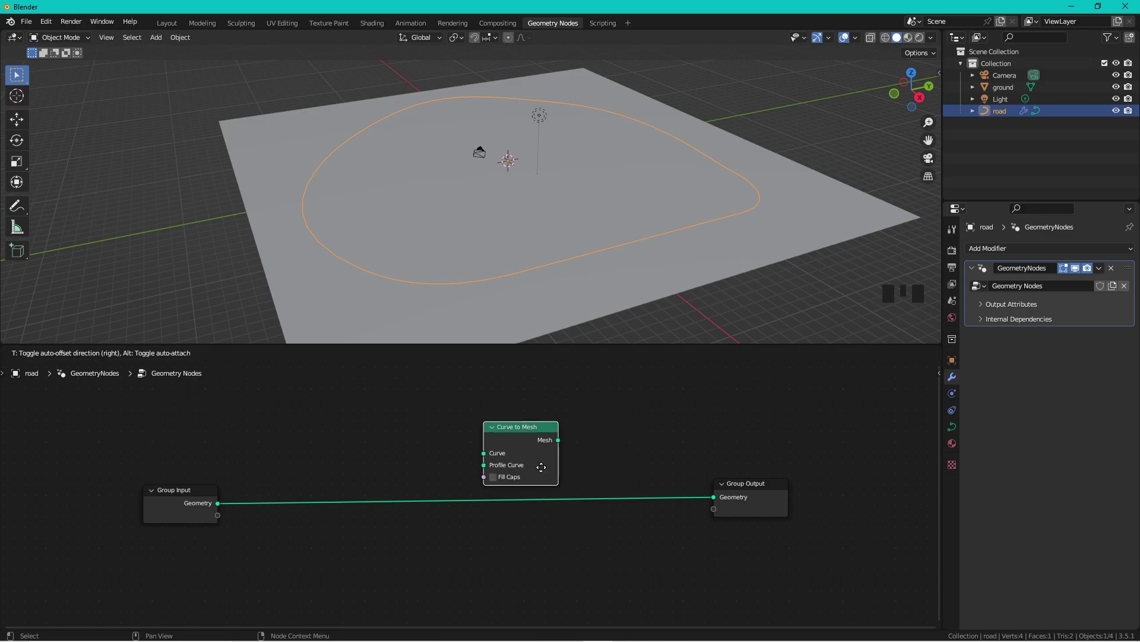
pyautogui.click(532, 488)
pyautogui.moveTo(400, 542); pyautogui.dragTo(483, 523, button='middle')
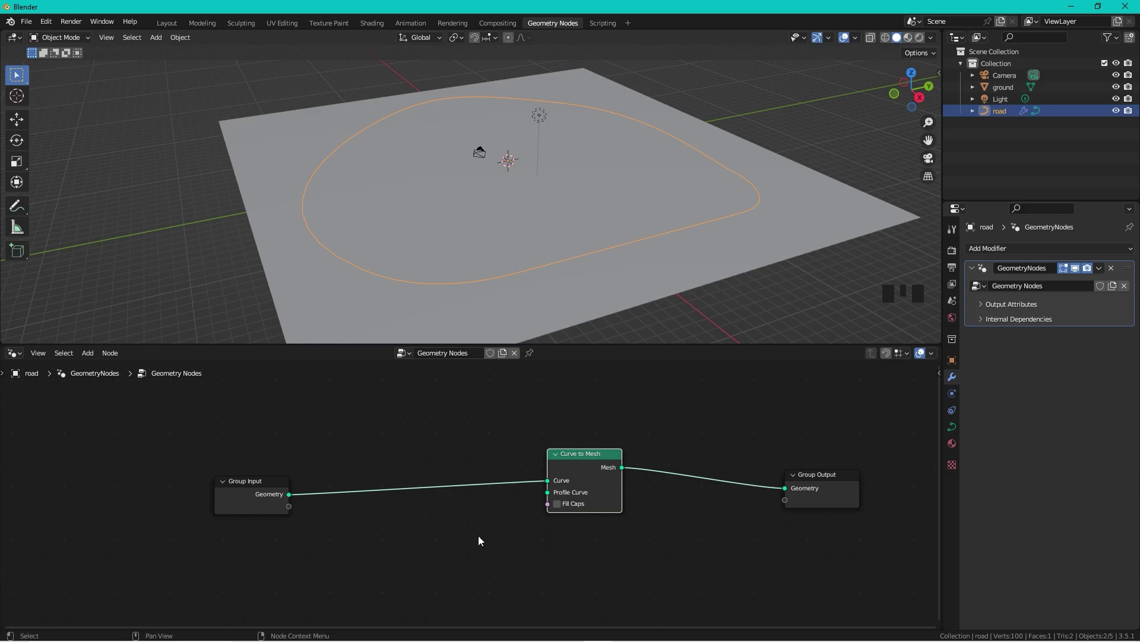
# Add a Curve Line node and connect its Curve output to the Profile Curve input of Curve to Mesh.
pyautogui.moveTo(479, 537); pyautogui.dragTo(551, 475, button='middle')
pyautogui.click(521, 505)
pyautogui.hotkey('shift', 'a')
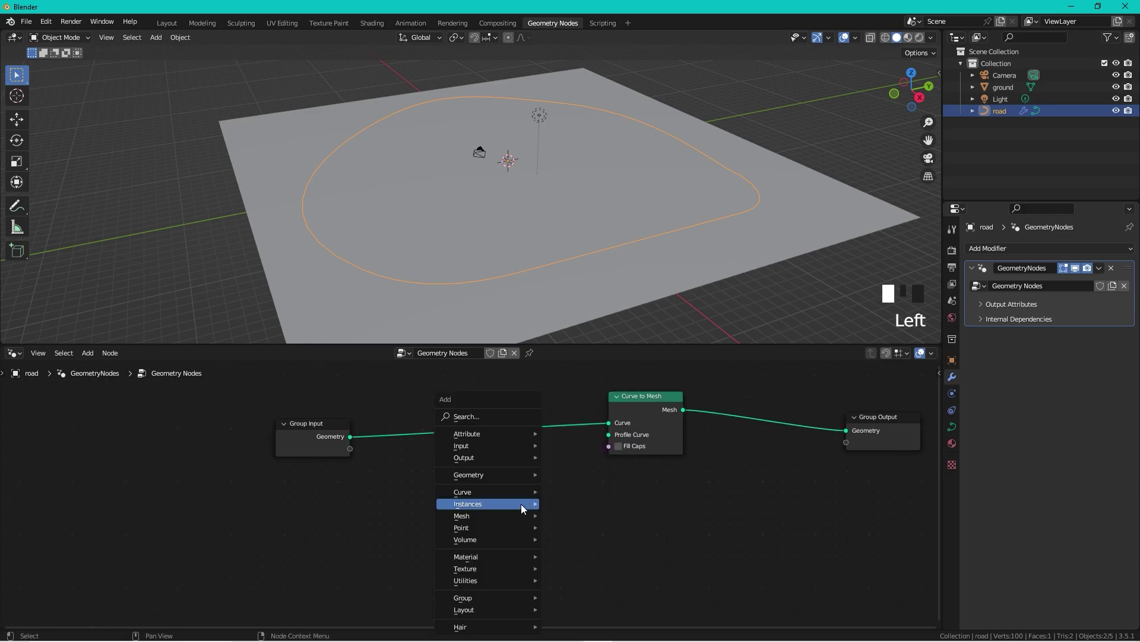
pyautogui.click(479, 413)
pyautogui.write('cur')
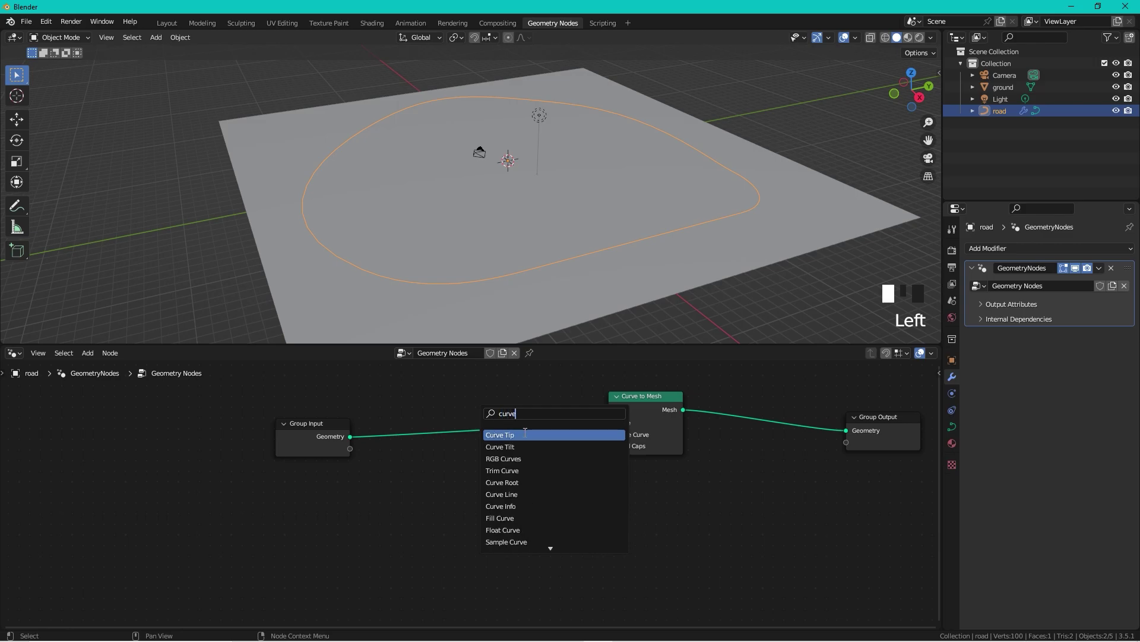
pyautogui.write('ve')
pyautogui.click(502, 495)
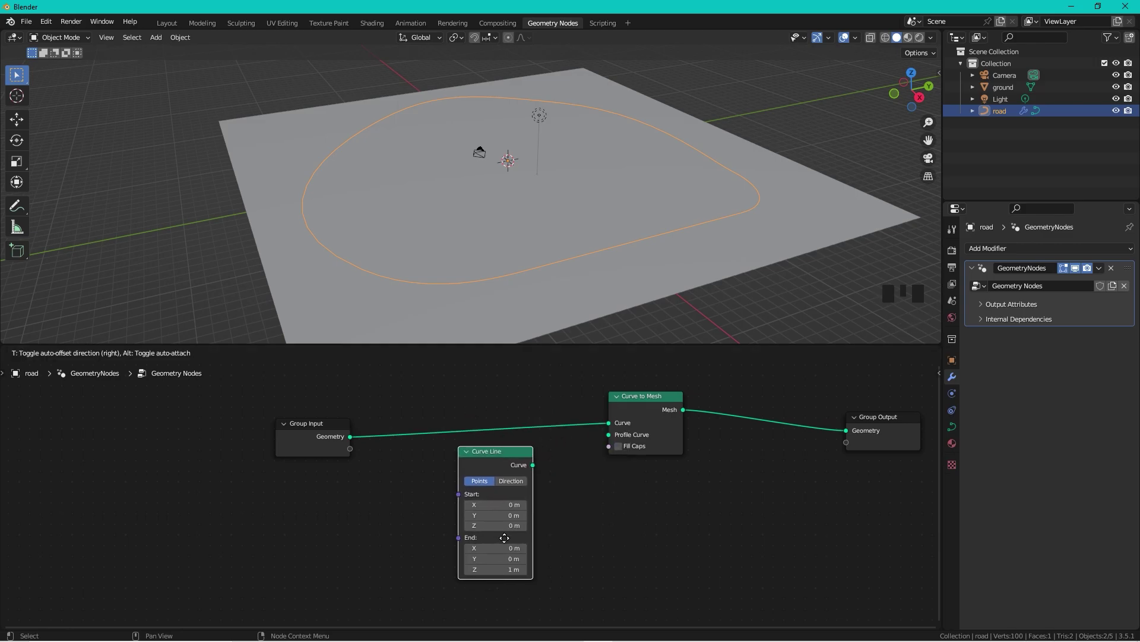
pyautogui.click(508, 539)
pyautogui.moveTo(536, 466); pyautogui.dragTo(609, 433)
# Set the Curve Line's end point to 2 m in X and 0 m in Z.
pyautogui.keyDown('shift'); pyautogui.moveTo(575, 218); pyautogui.dragTo(589, 189, button='middle'); pyautogui.keyUp('shift')
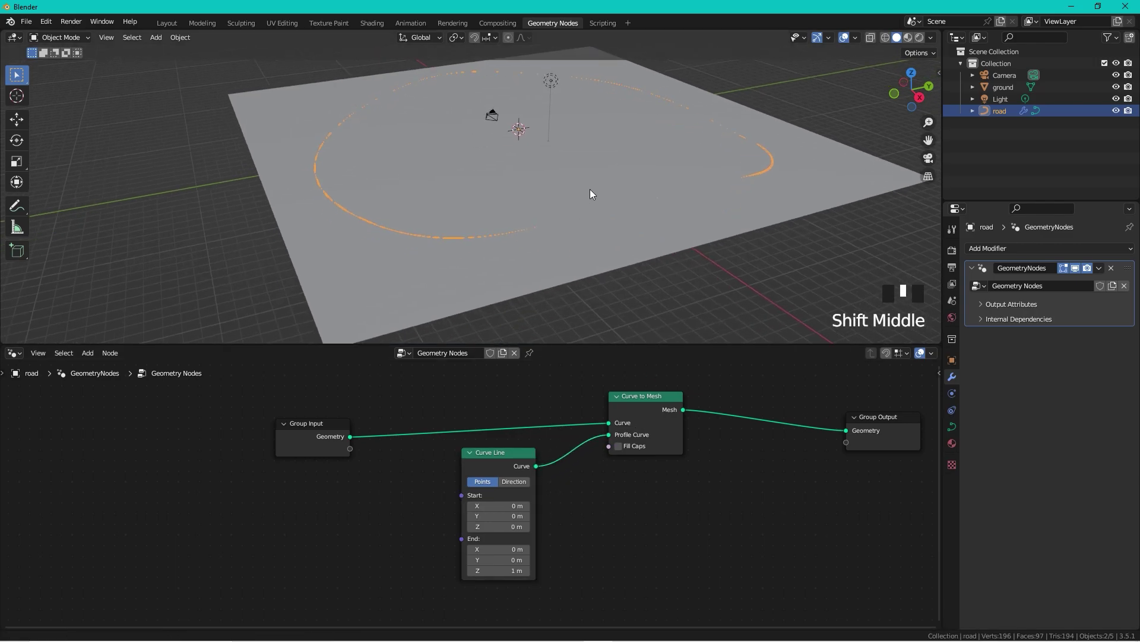
pyautogui.scroll(2, 687, 175)
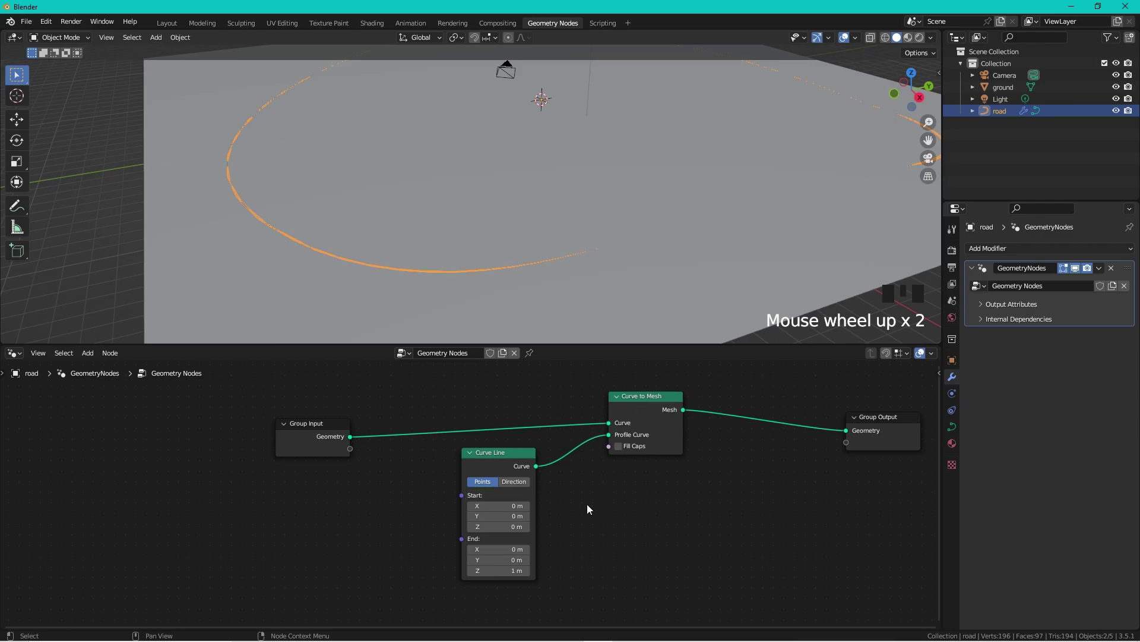
pyautogui.click(505, 570)
pyautogui.write('0')
pyautogui.click(567, 575)
pyautogui.click(514, 548)
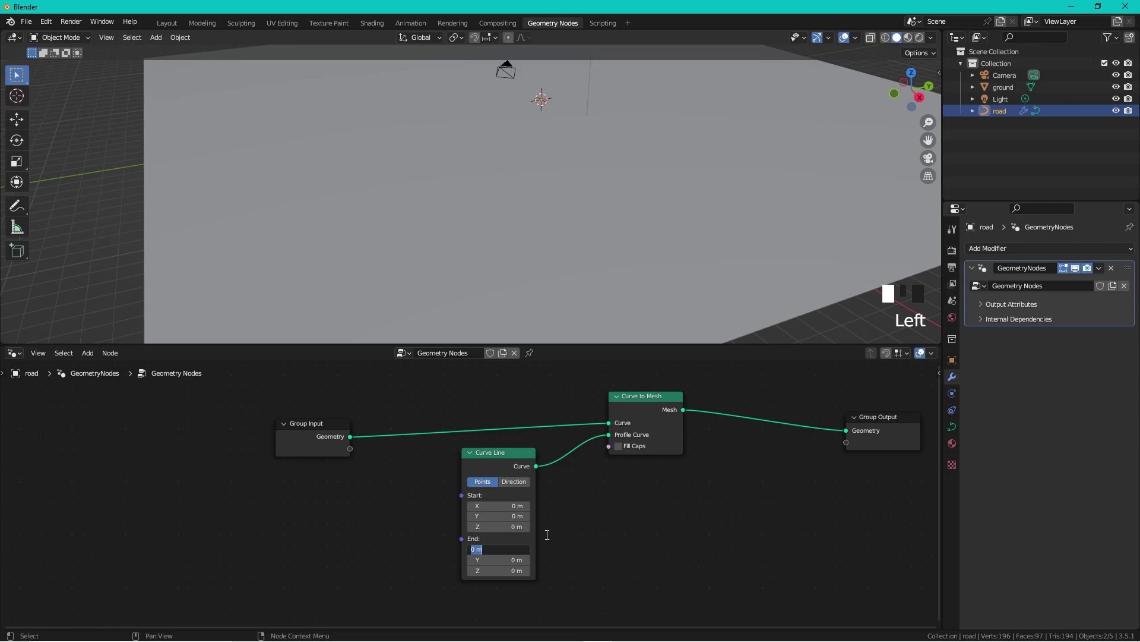
pyautogui.write('1')
pyautogui.click(546, 533)
pyautogui.click(508, 548)
pyautogui.write('2')
pyautogui.click(550, 535)
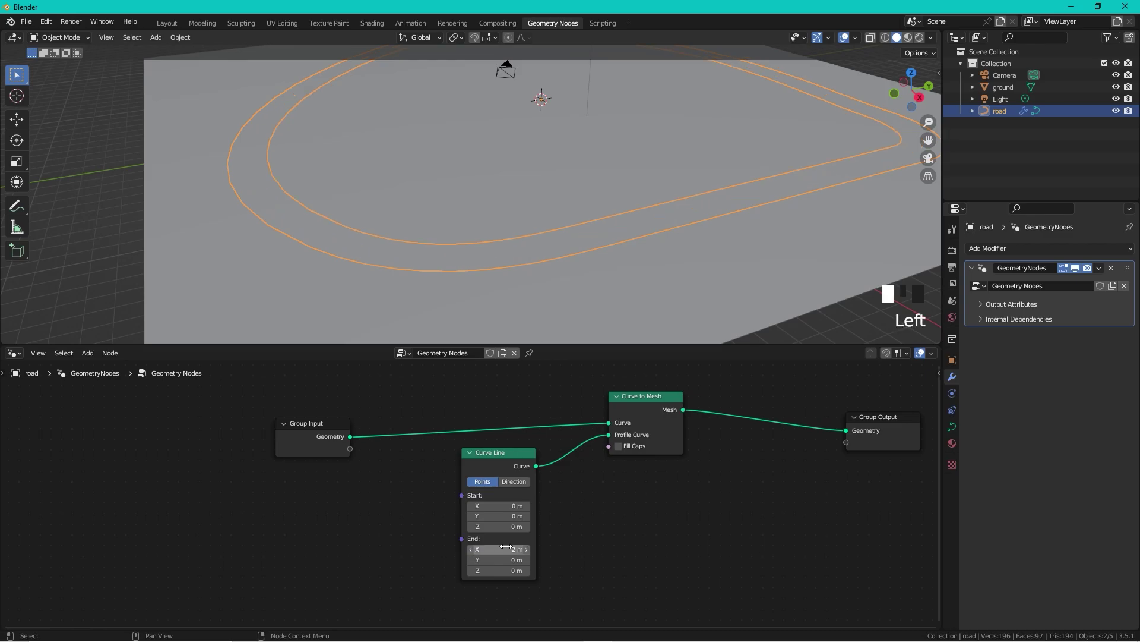
# Move Group Output farther from Curve to Mesh and add an Extrude Mesh node below the link between them.
pyautogui.moveTo(566, 301); pyautogui.dragTo(645, 177, button='middle')
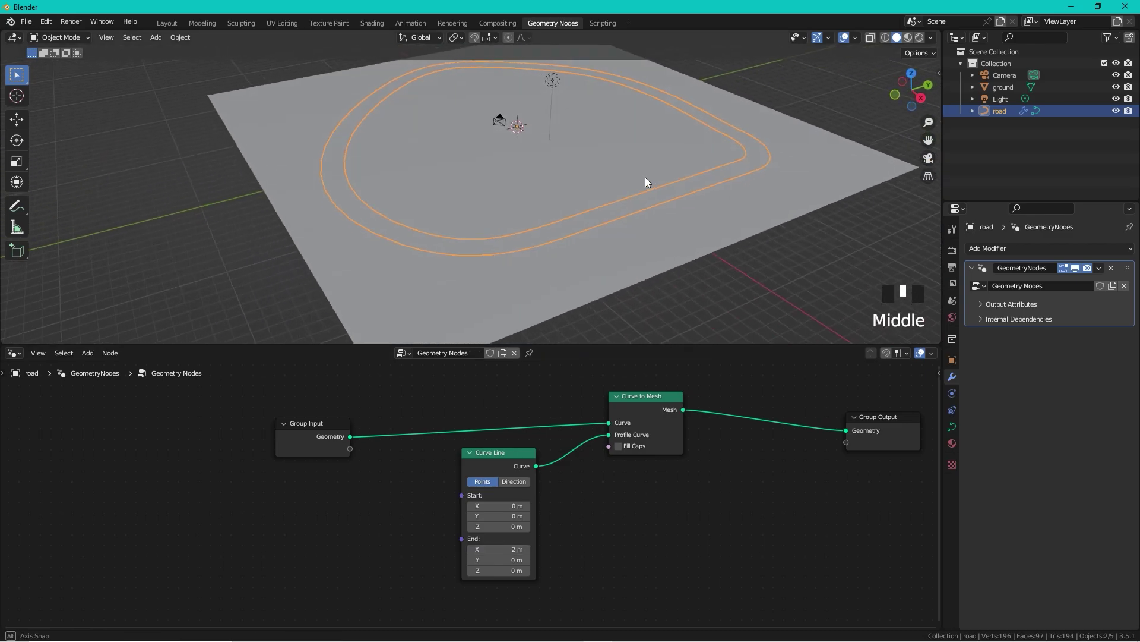
pyautogui.doubleClick(591, 340)
pyautogui.moveTo(591, 339); pyautogui.dragTo(552, 178, button='middle')
pyautogui.scroll(2, 558, 140)
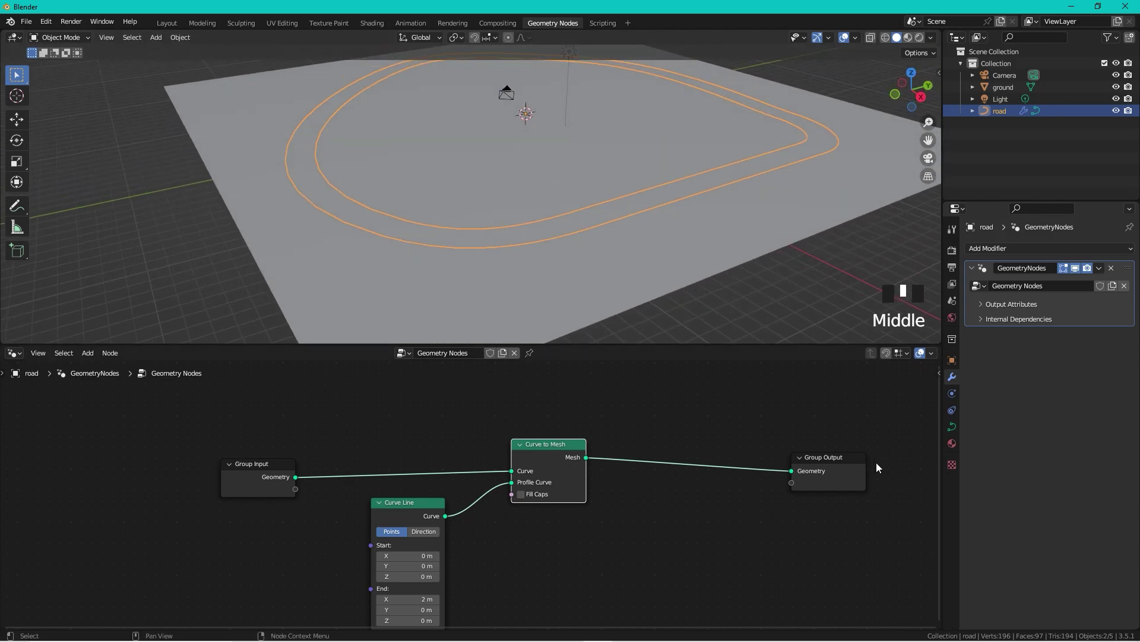
pyautogui.moveTo(847, 455); pyautogui.dragTo(905, 425)
pyautogui.click(670, 419)
pyautogui.press('shift')
pyautogui.hotkey('shift', 'a')
pyautogui.moveTo(645, 417)
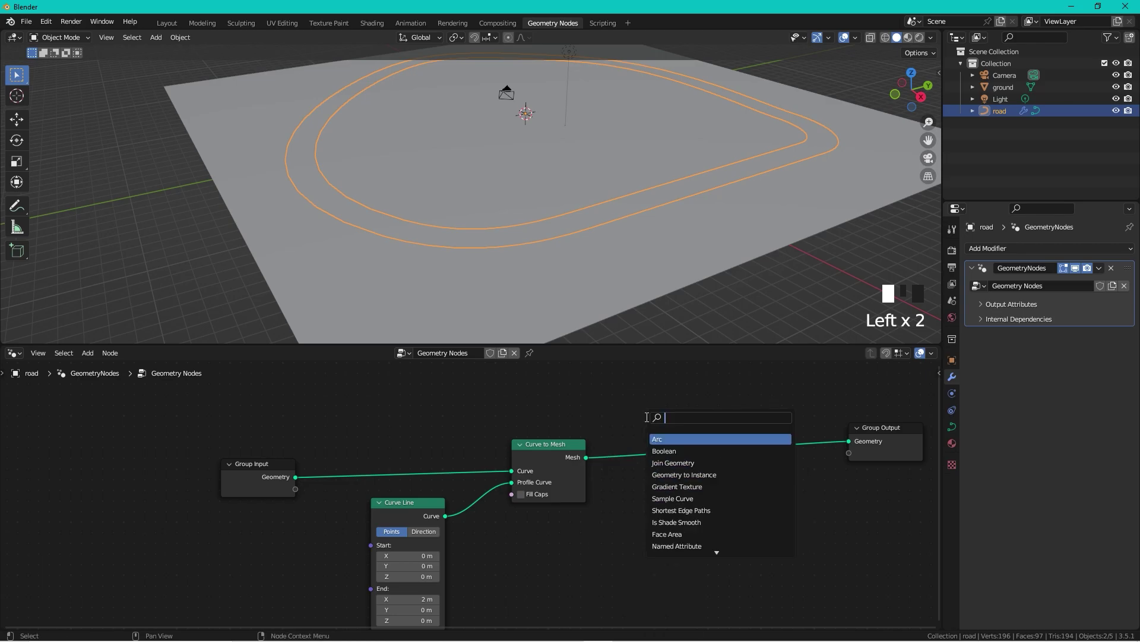
pyautogui.write('extru')
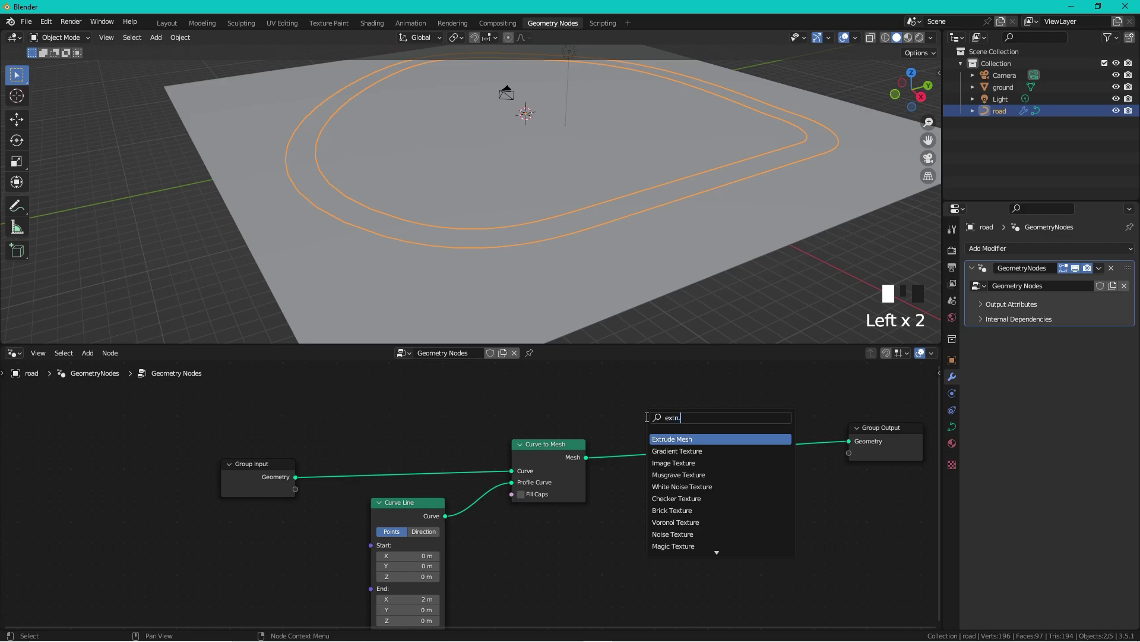
pyautogui.click(724, 542)
# Connect the Mesh output of Curve to Mesh to the Mesh input of Extrude Mesh and bring the two nodes closer together.
pyautogui.moveTo(548, 455); pyautogui.dragTo(551, 463)
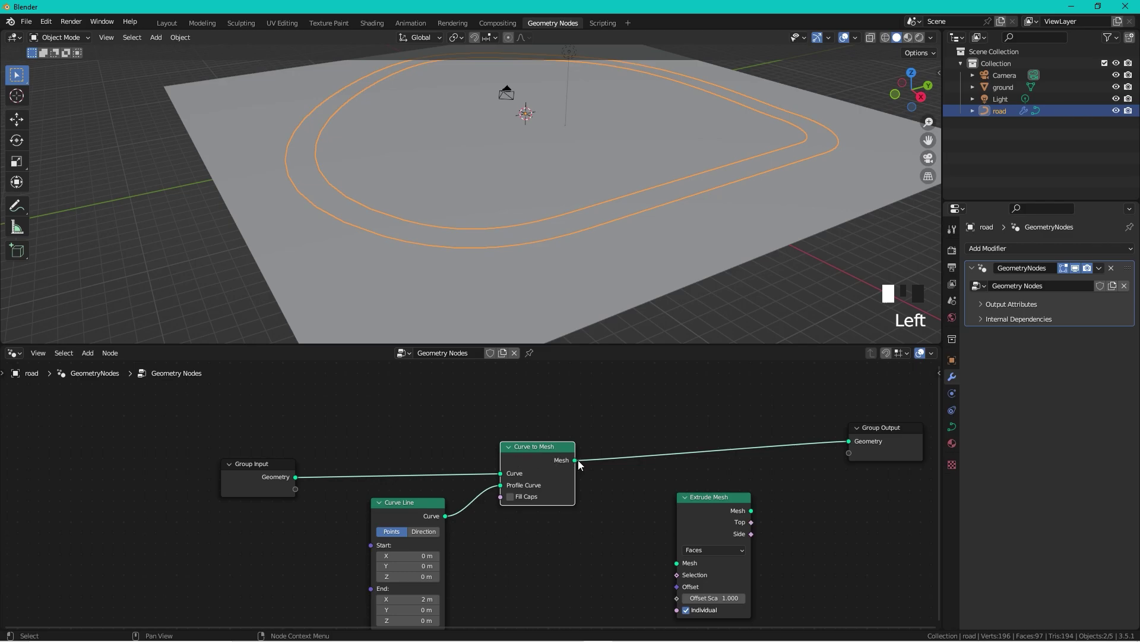
pyautogui.moveTo(575, 459); pyautogui.dragTo(575, 465)
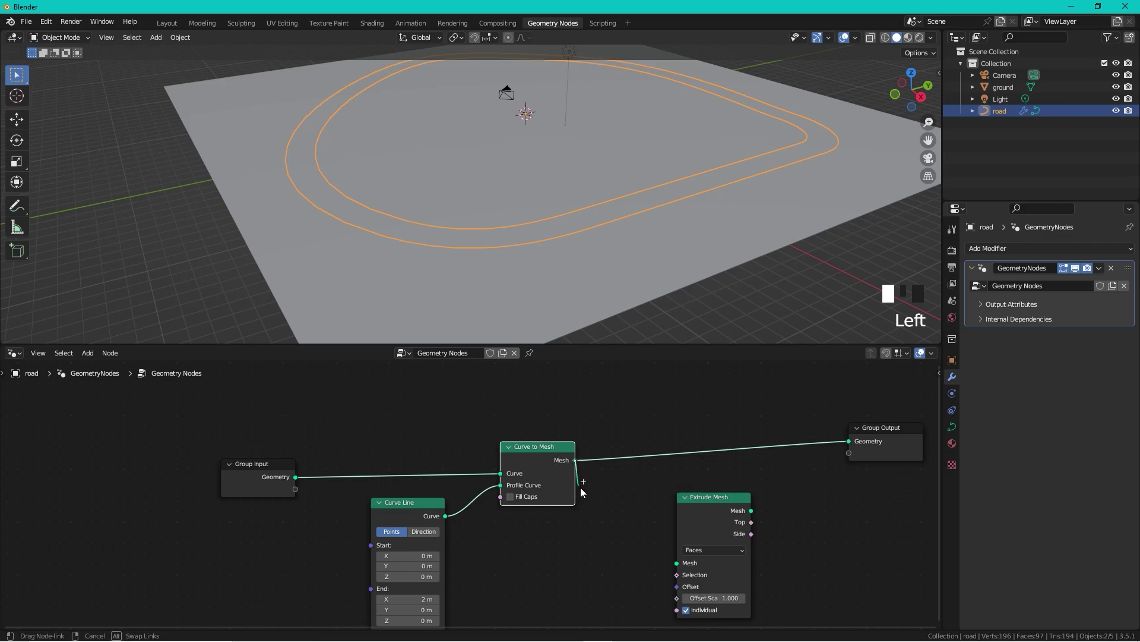
pyautogui.moveTo(637, 528); pyautogui.dragTo(677, 563)
pyautogui.click(717, 498)
pyautogui.moveTo(718, 499); pyautogui.dragTo(679, 508)
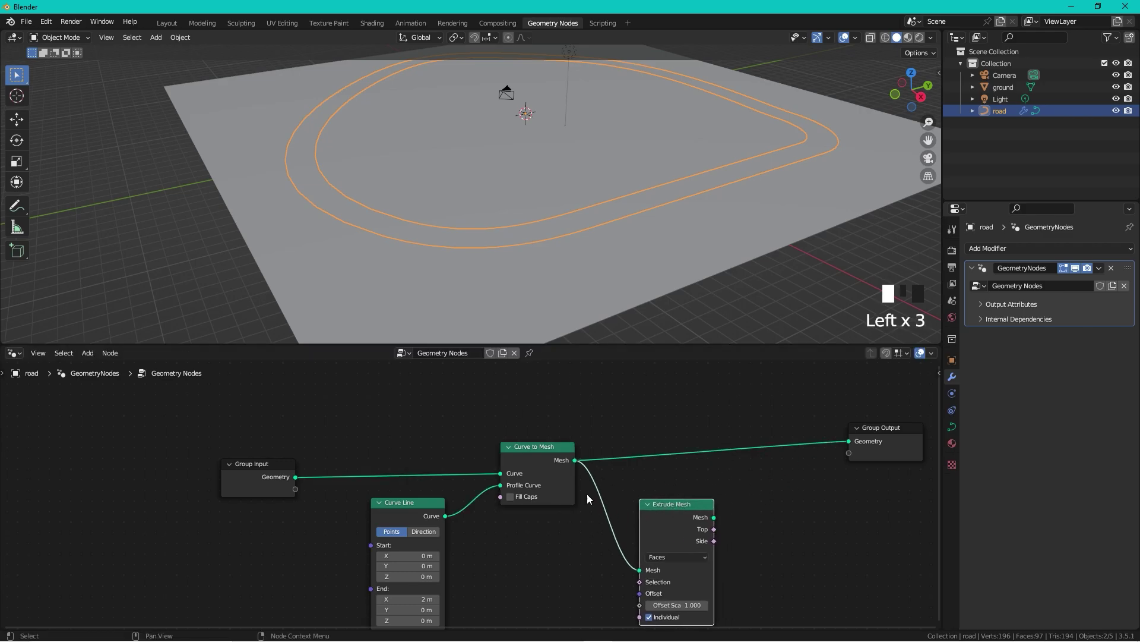
# Insert a Join Geometry node before Group Output and connect the Extrude Mesh node's Mesh output to it.
pyautogui.moveTo(860, 426); pyautogui.dragTo(893, 420)
pyautogui.click(797, 408)
pyautogui.hotkey('shift', 'a')
pyautogui.click(793, 409)
pyautogui.write('joi')
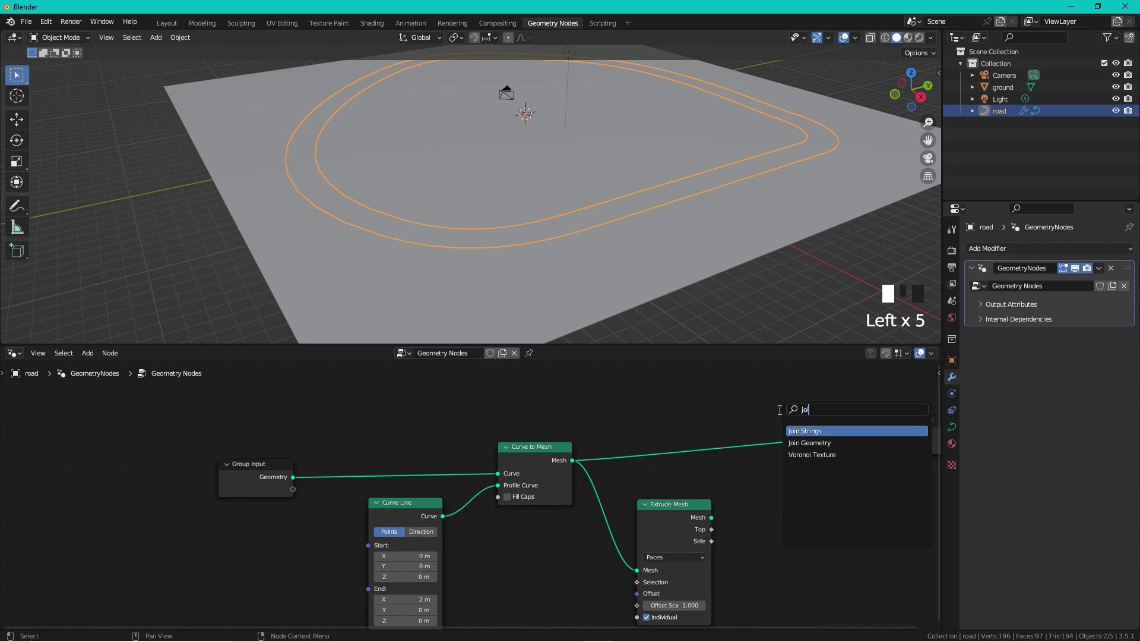
pyautogui.click(816, 444)
pyautogui.click(808, 461)
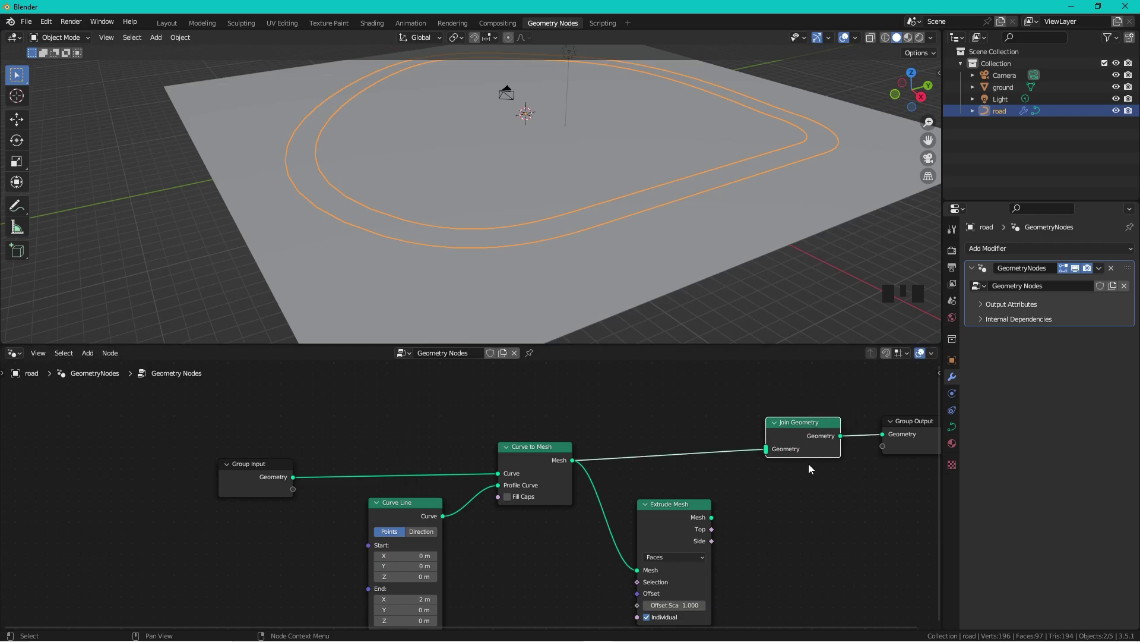
pyautogui.moveTo(695, 504); pyautogui.dragTo(765, 452)
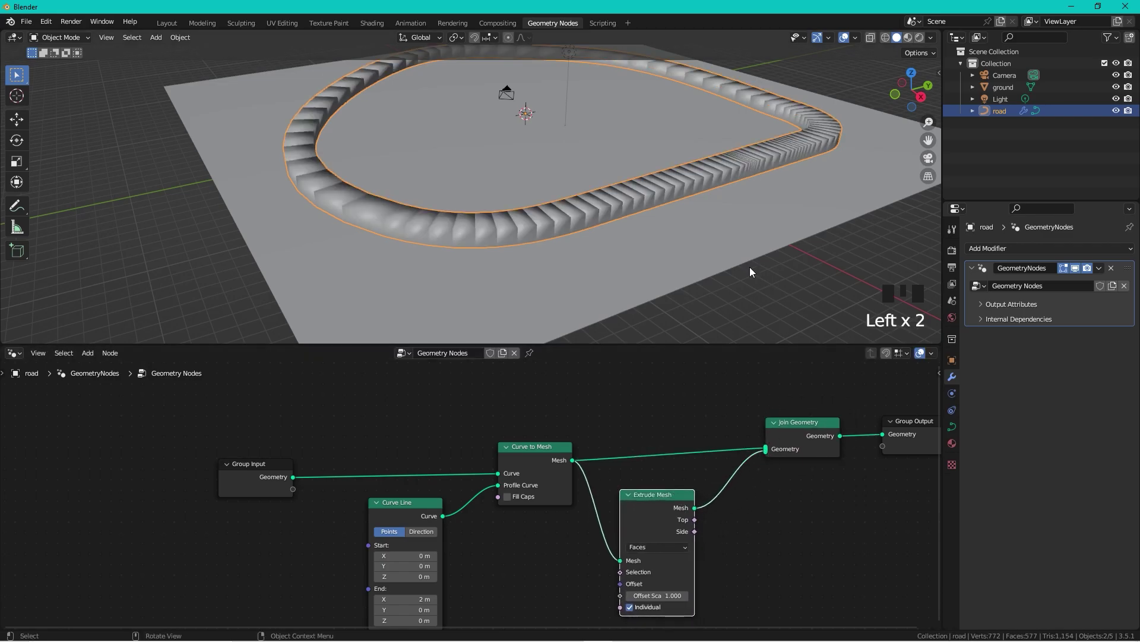
# Set the Extrude Mesh mode to Edges and its offset scale to -0.300.
pyautogui.moveTo(692, 268); pyautogui.dragTo(670, 297, button='middle')
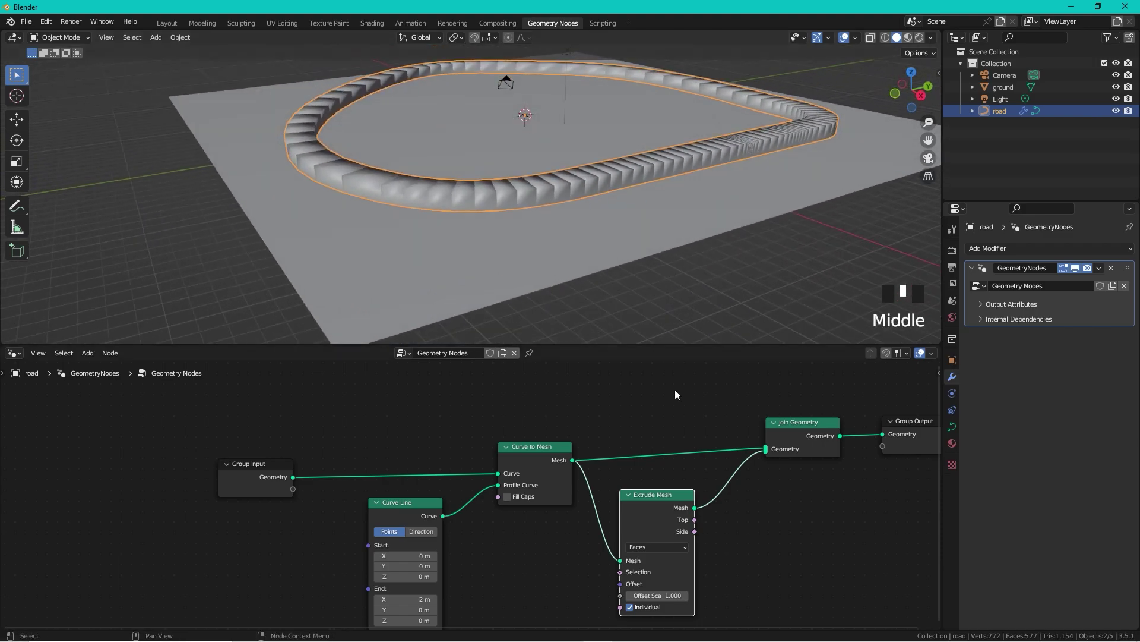
pyautogui.click(671, 548)
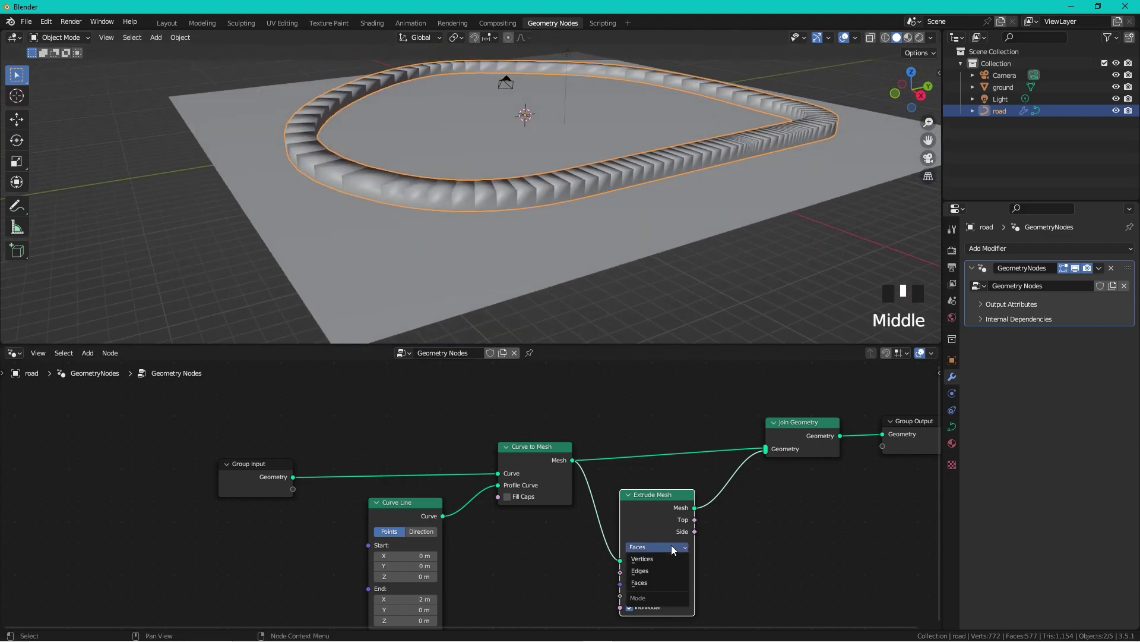
pyautogui.click(654, 566)
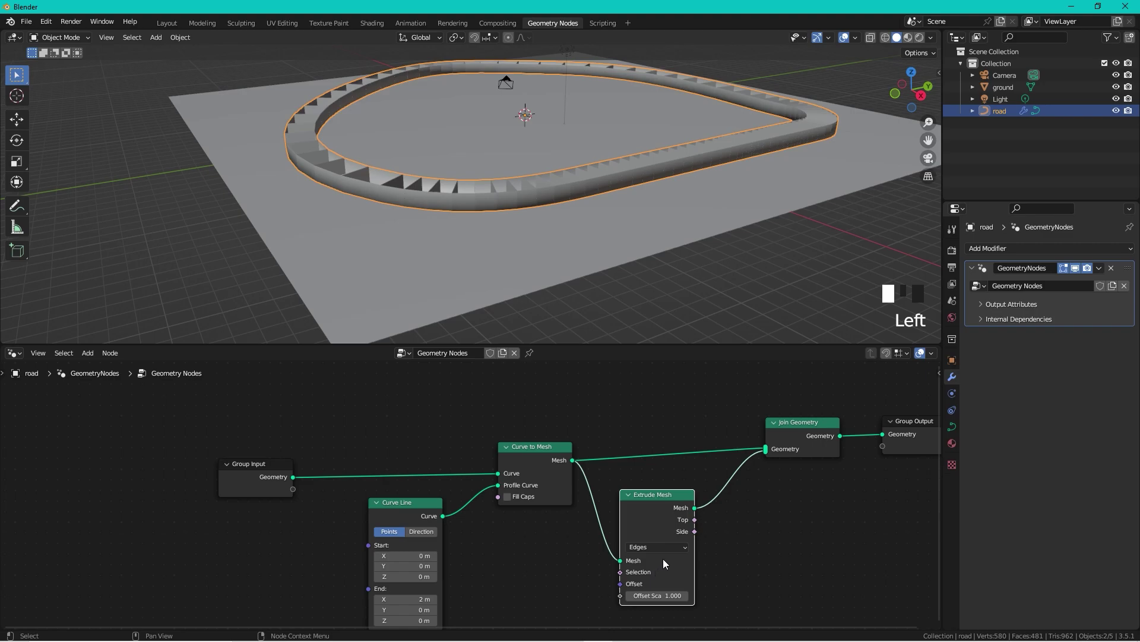
pyautogui.moveTo(665, 595); pyautogui.dragTo(618, 595)
# Switch the viewport to Material Preview shading and deselect the road.
pyautogui.moveTo(780, 184)
pyautogui.mouseDown(button='middle')
pyautogui.moveTo(666, 163)
pyautogui.moveTo(906, 19)
pyautogui.moveTo(573, 181)
pyautogui.moveTo(619, 183)
pyautogui.mouseUp(button='middle')
pyautogui.click(908, 37)
pyautogui.scroll(2, 339, 206)
pyautogui.moveTo(384, 187); pyautogui.dragTo(461, 168, button='middle')
pyautogui.scroll(-1, 646, 440)
pyautogui.moveTo(647, 440); pyautogui.dragTo(561, 434, button='middle')
pyautogui.scroll(-1, 562, 435)
pyautogui.click(725, 234)
# Move the Curve Line, Curve to Mesh, Extrude Mesh and Join Geometry nodes away from Group Output to free space before it.
pyautogui.moveTo(562, 508); pyautogui.dragTo(699, 462, button='middle')
pyautogui.moveTo(431, 460); pyautogui.dragTo(309, 477)
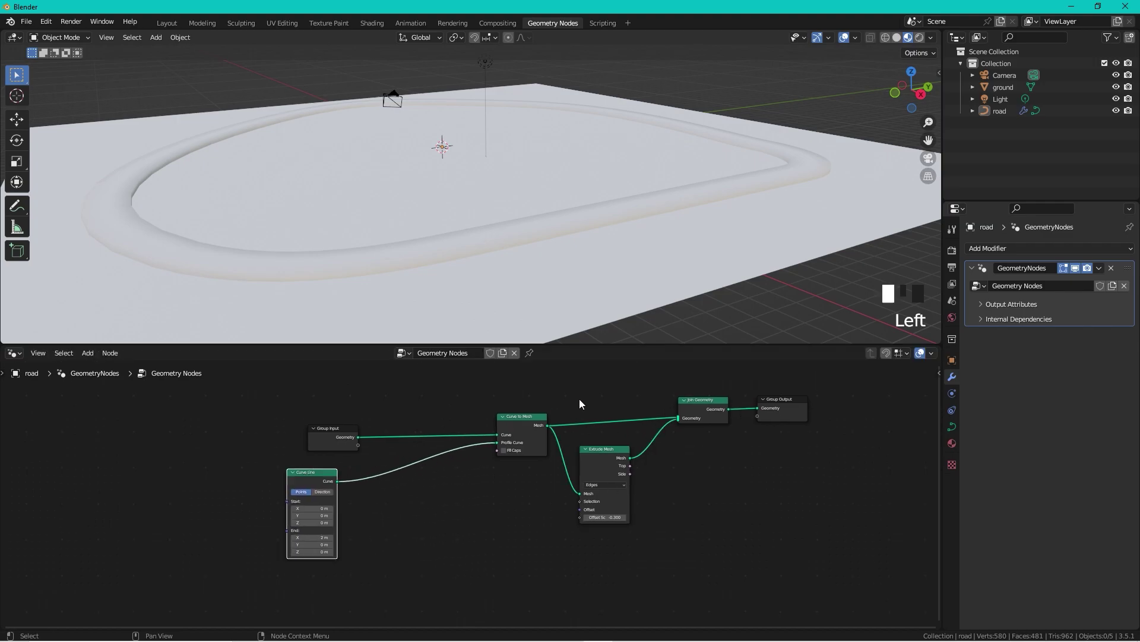
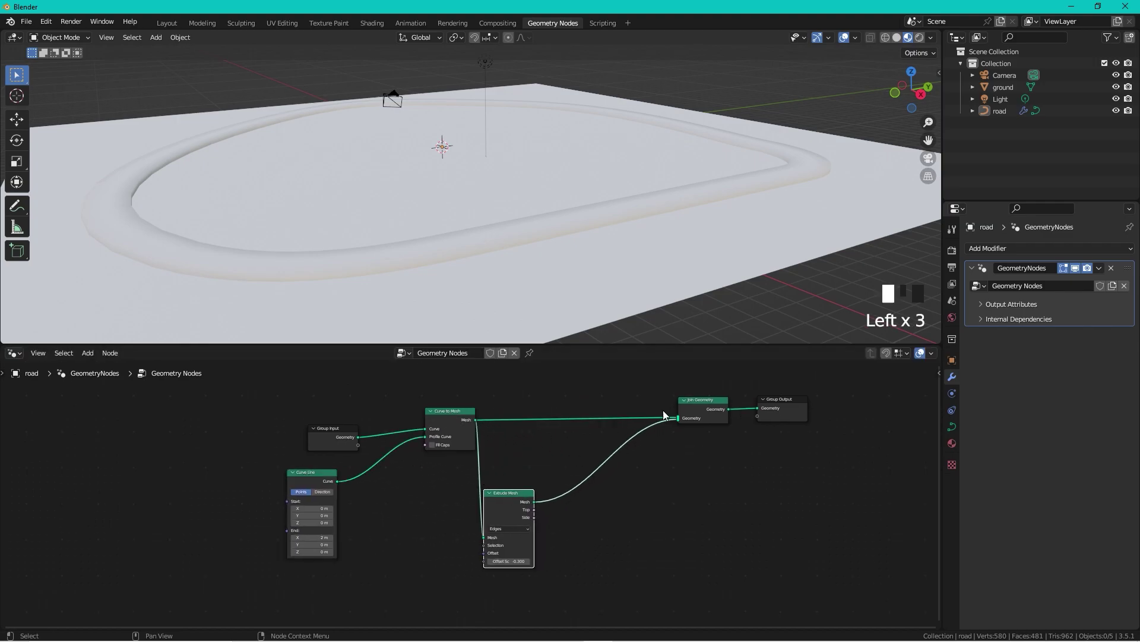
pyautogui.click(690, 379)
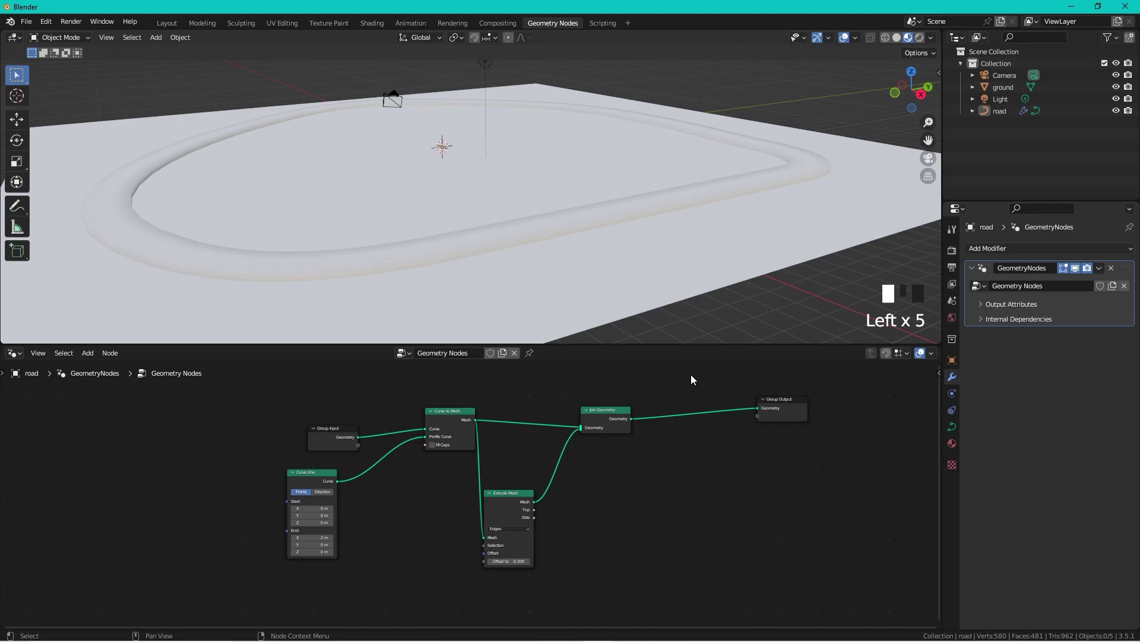
# Add a Set Material node on the link between Curve to Mesh and Join Geometry.
pyautogui.hotkey('shift', 'a')
pyautogui.click(691, 375)
pyautogui.write('mat')
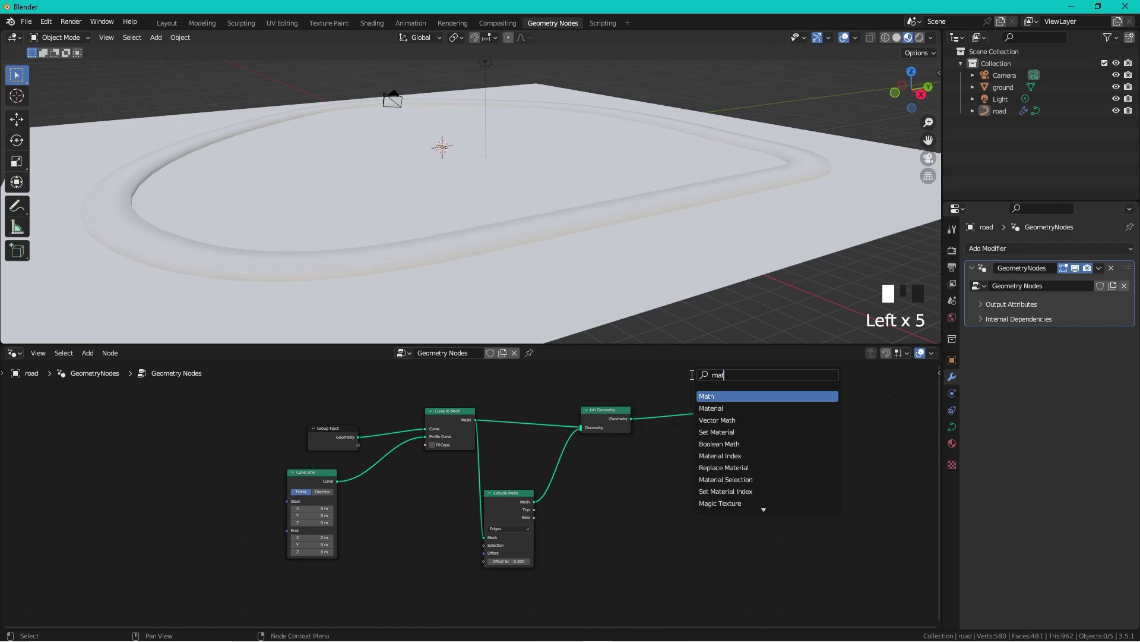
pyautogui.click(721, 431)
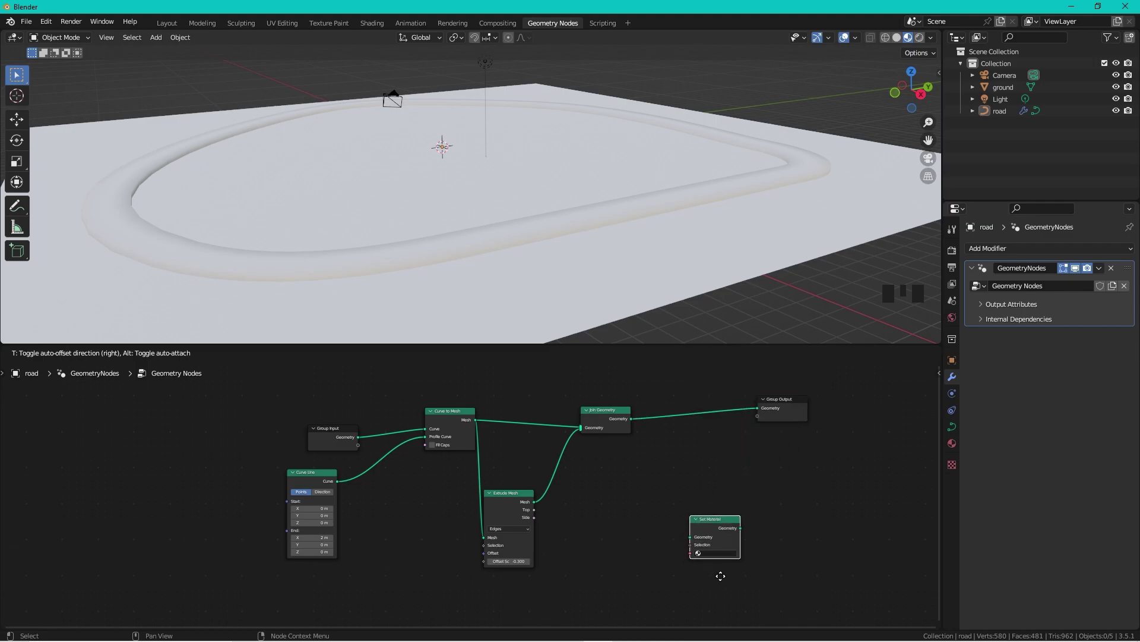
pyautogui.click(530, 452)
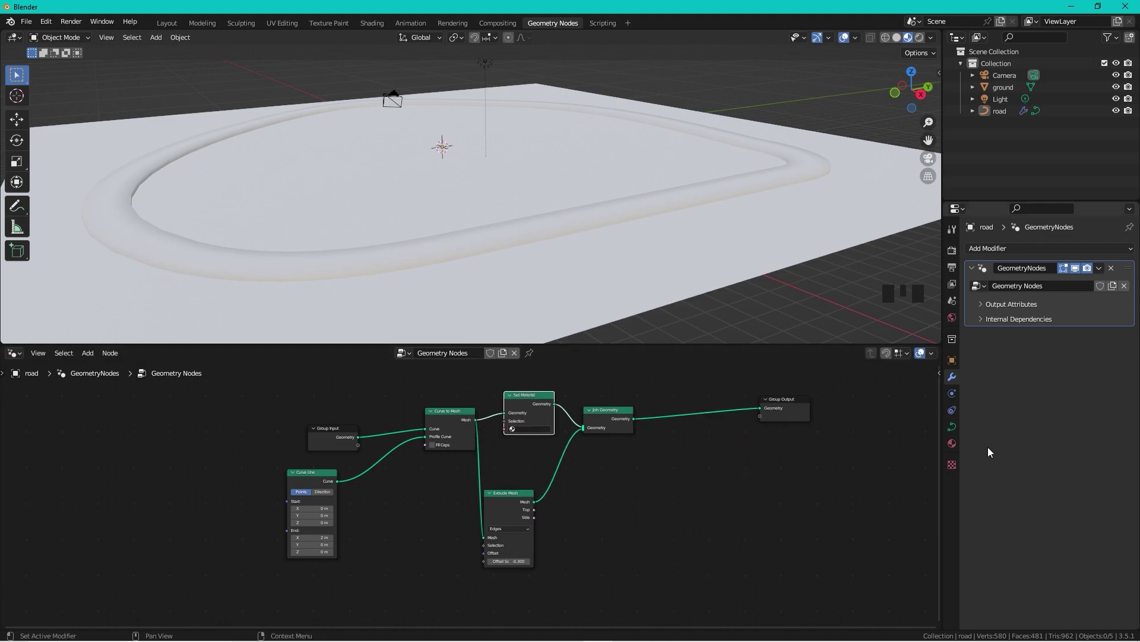
# Create a new material on the road named "road surface" and darken its base color to dark grey.
pyautogui.click(952, 444)
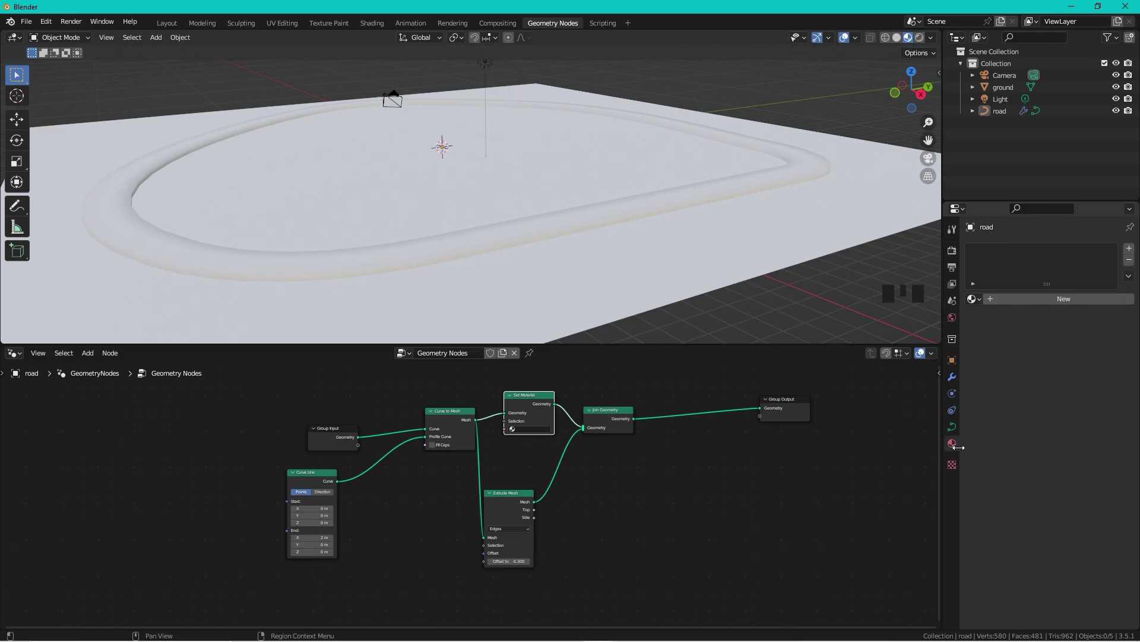
pyautogui.doubleClick(1046, 298)
pyautogui.write('road surface')
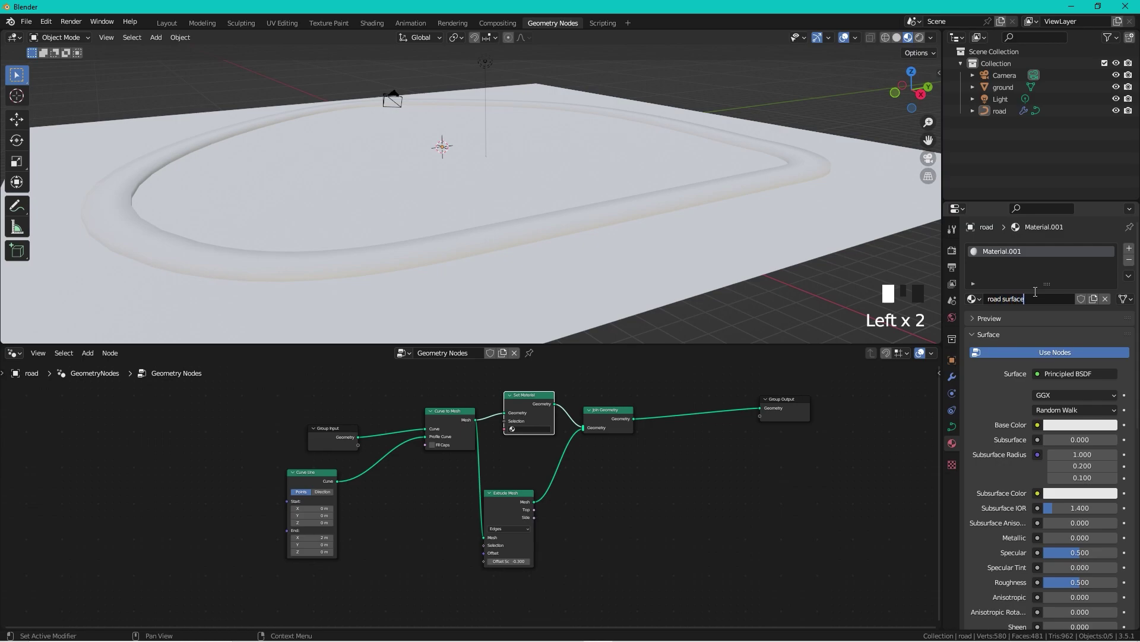
pyautogui.press('Return')
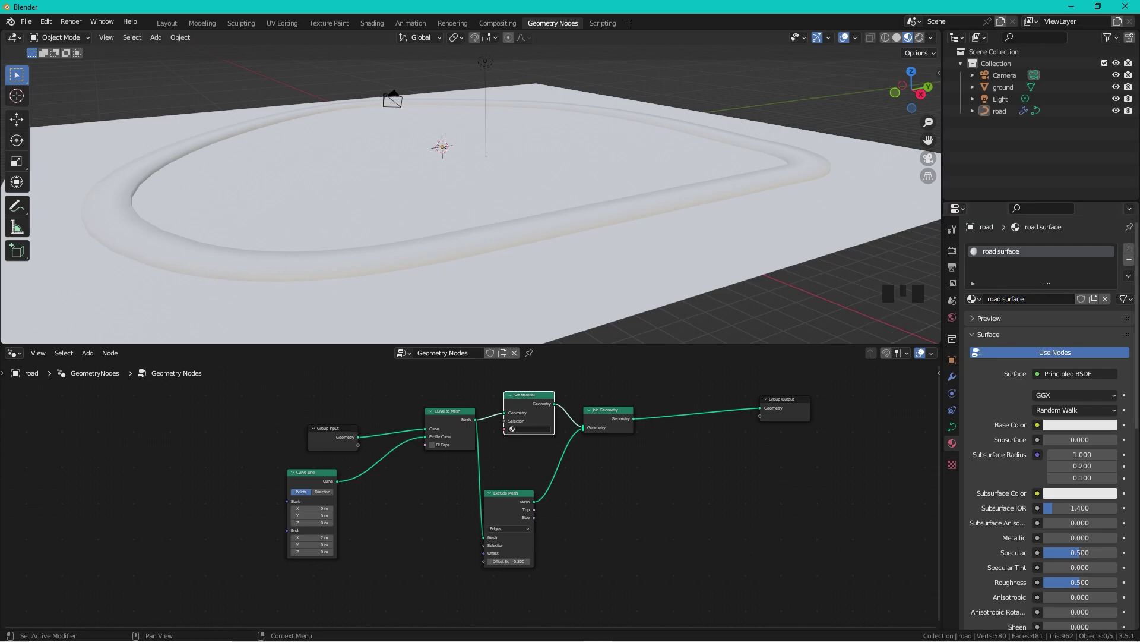
pyautogui.click(1092, 425)
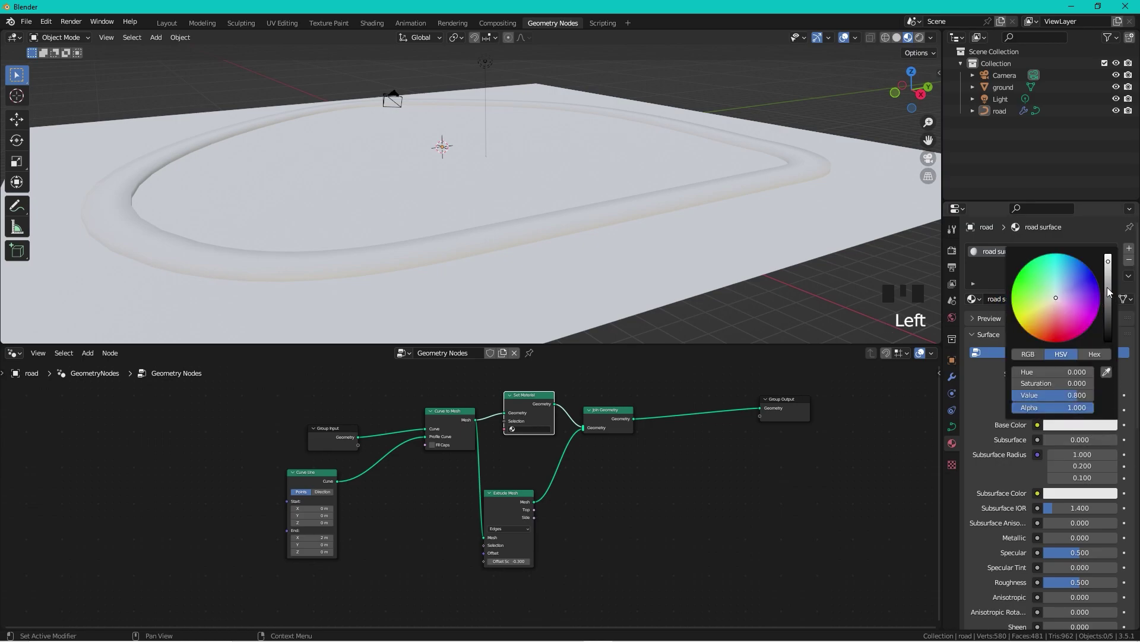
pyautogui.moveTo(1109, 293); pyautogui.dragTo(1109, 314)
# Assign the "road surface" material in the Set Material node.
pyautogui.click(523, 428)
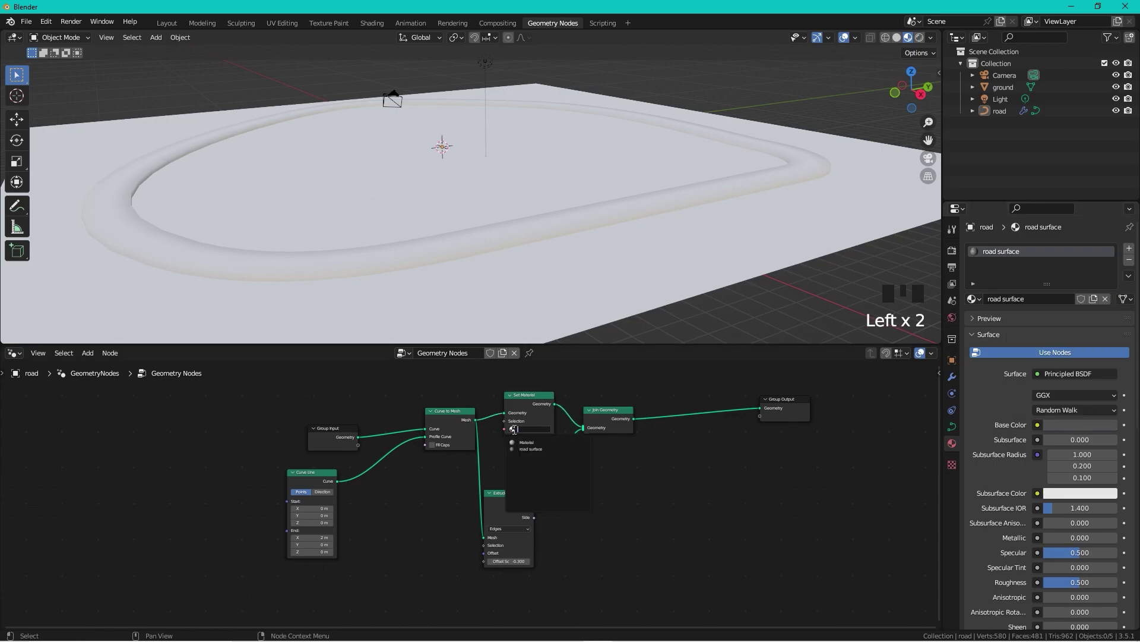
pyautogui.click(542, 449)
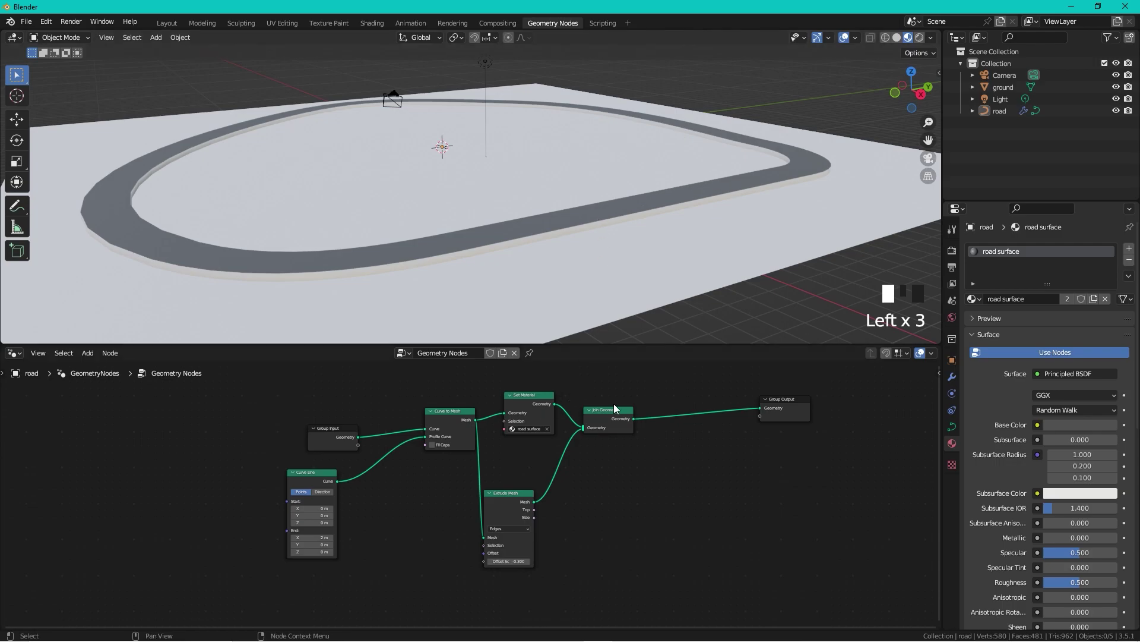
pyautogui.moveTo(758, 499); pyautogui.dragTo(845, 507, button='middle')
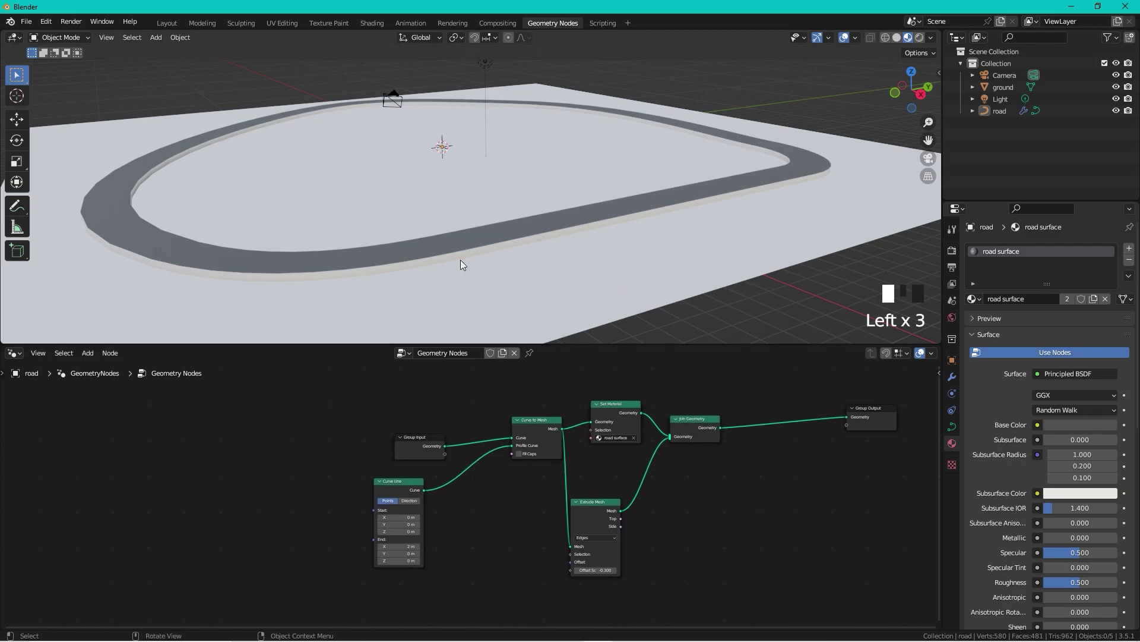
pyautogui.scroll(-2, 752, 217)
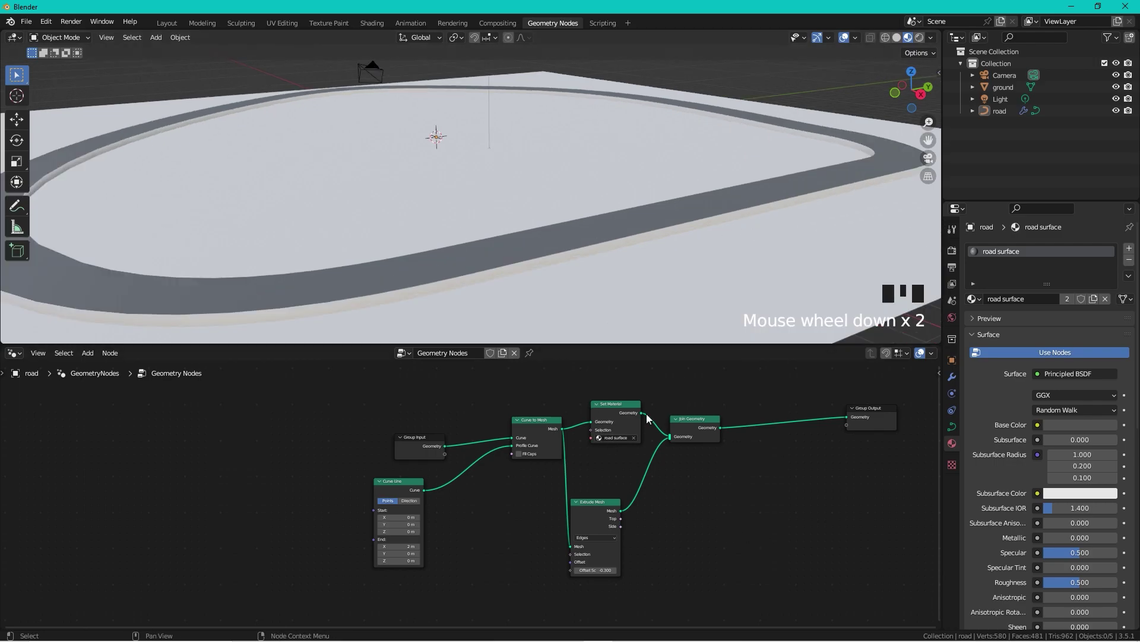
# Duplicate the Set Material node and insert the copy between Extrude Mesh and Join Geometry.
pyautogui.click(628, 408)
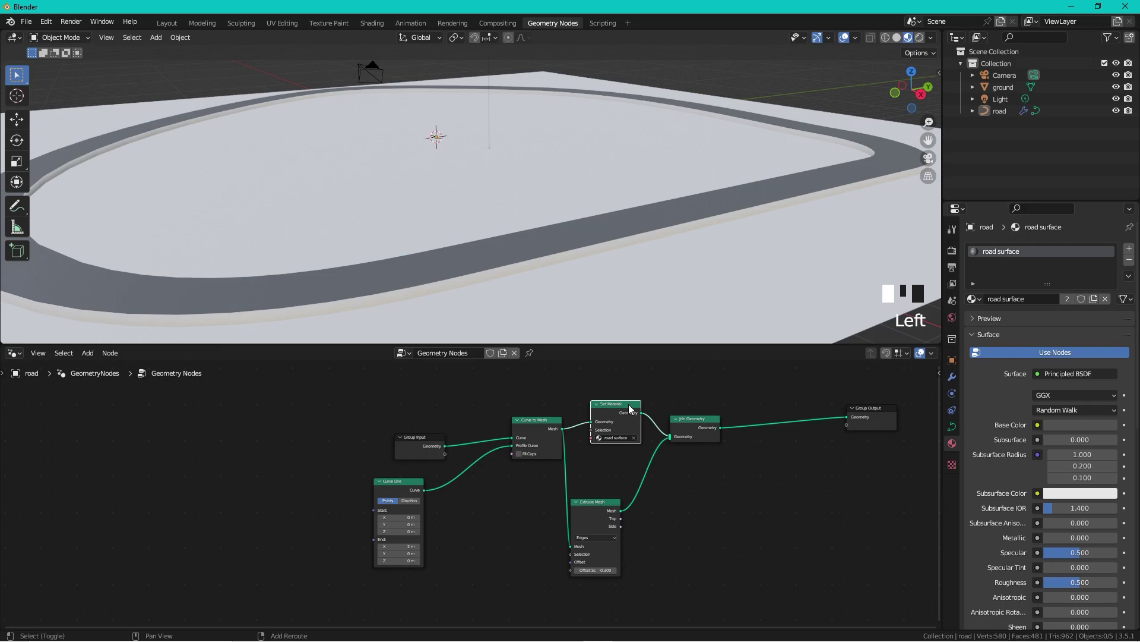
pyautogui.hotkey('shift', 'd')
pyautogui.click(670, 473)
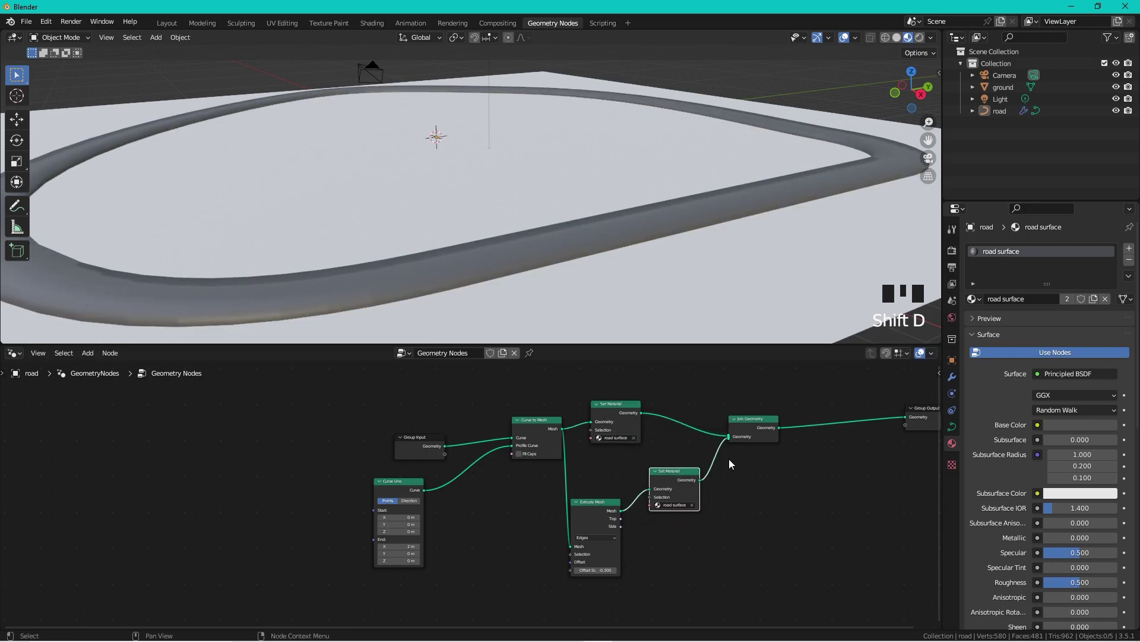
# Add a second material to the road with a near-black base color of value 0.008 and name it "boarder black".
pyautogui.click(1130, 250)
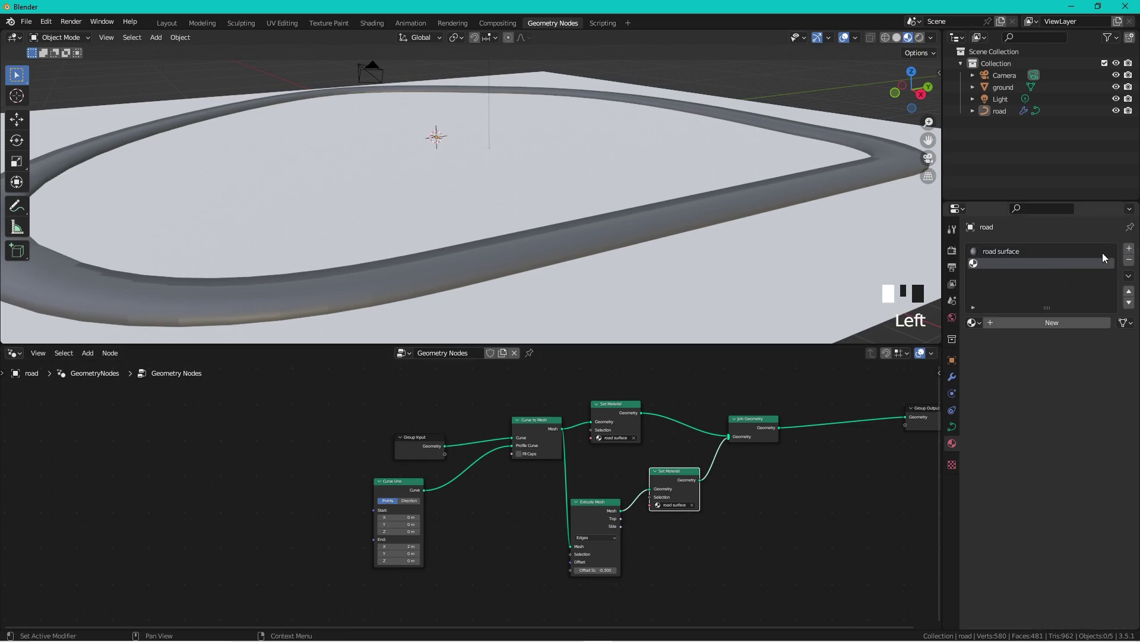
pyautogui.click(1043, 325)
pyautogui.click(1073, 450)
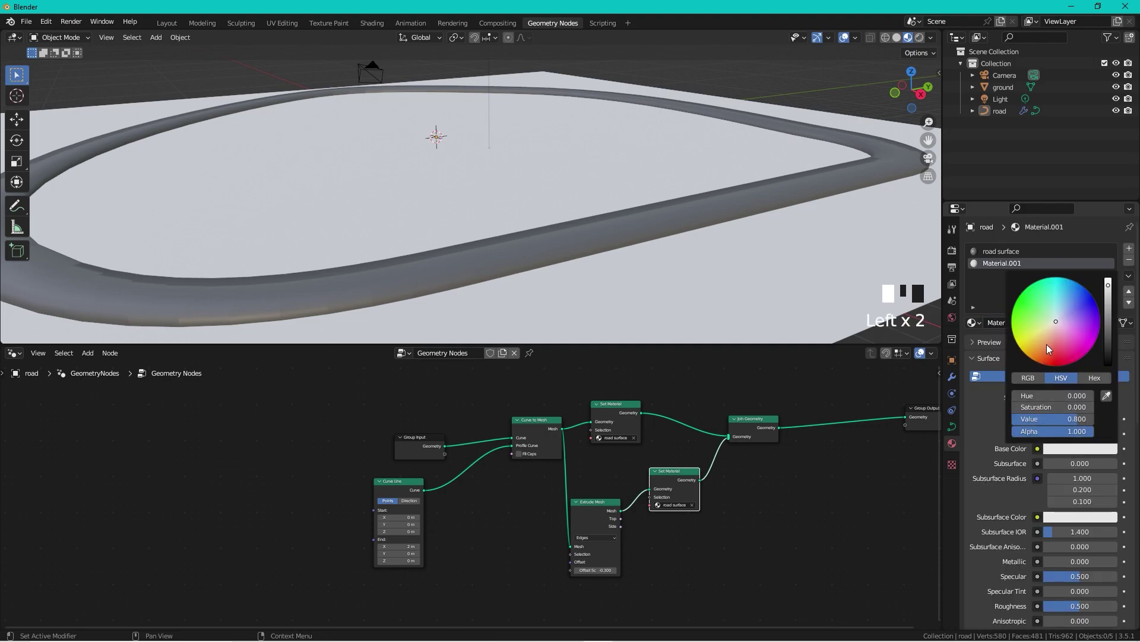
pyautogui.moveTo(1106, 315); pyautogui.dragTo(1107, 361)
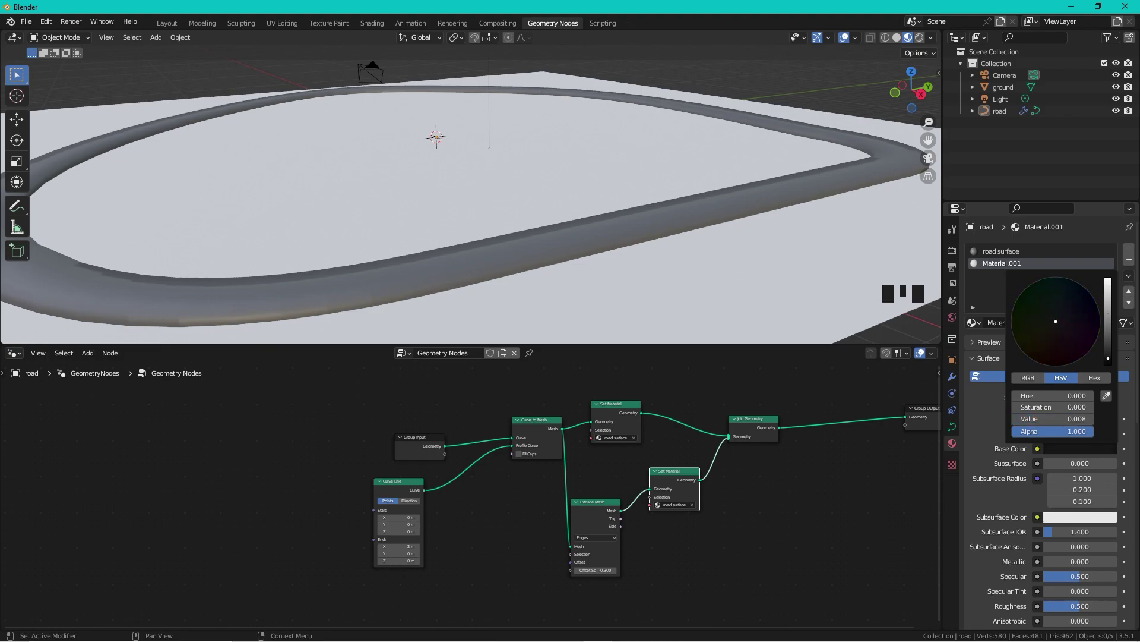
pyautogui.click(1029, 323)
pyautogui.click(1030, 323)
pyautogui.hotkey('ctrl', 'a')
pyautogui.write('boarder black')
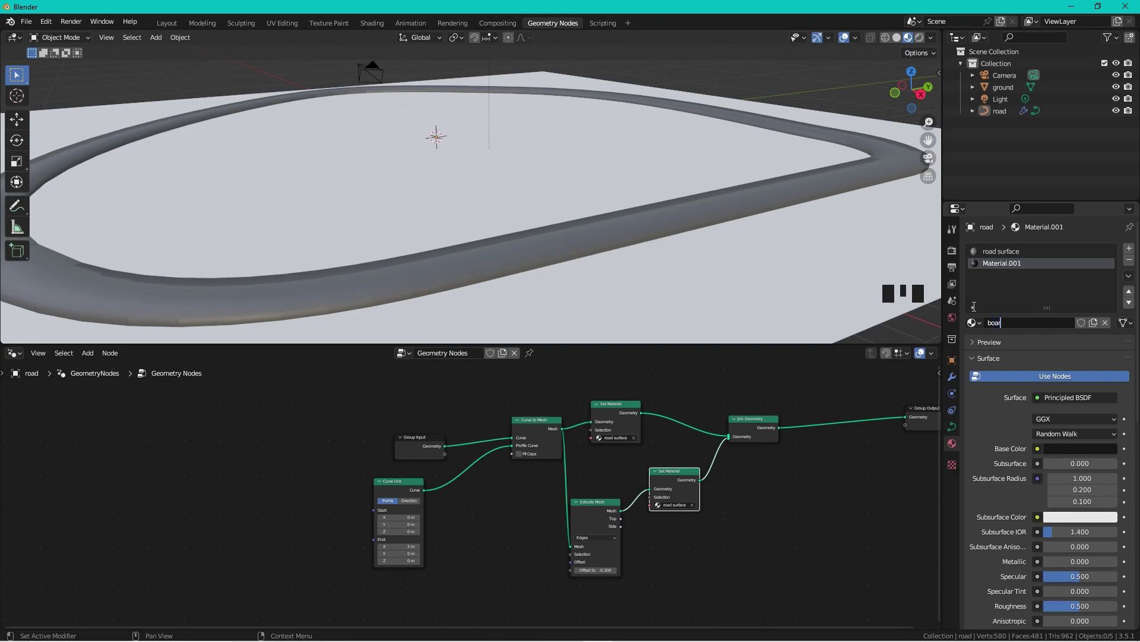
pyautogui.press('Return')
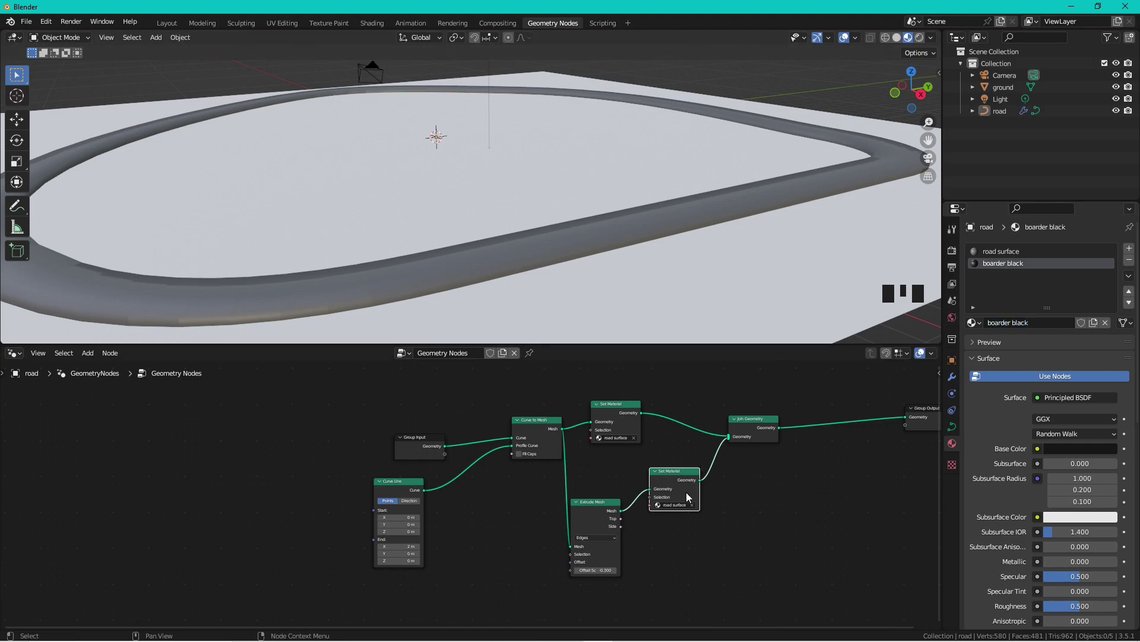
# Assign the "boarder black" material in the Set Material node that follows Extrude Mesh.
pyautogui.scroll(2, 699, 510)
pyautogui.click(727, 508)
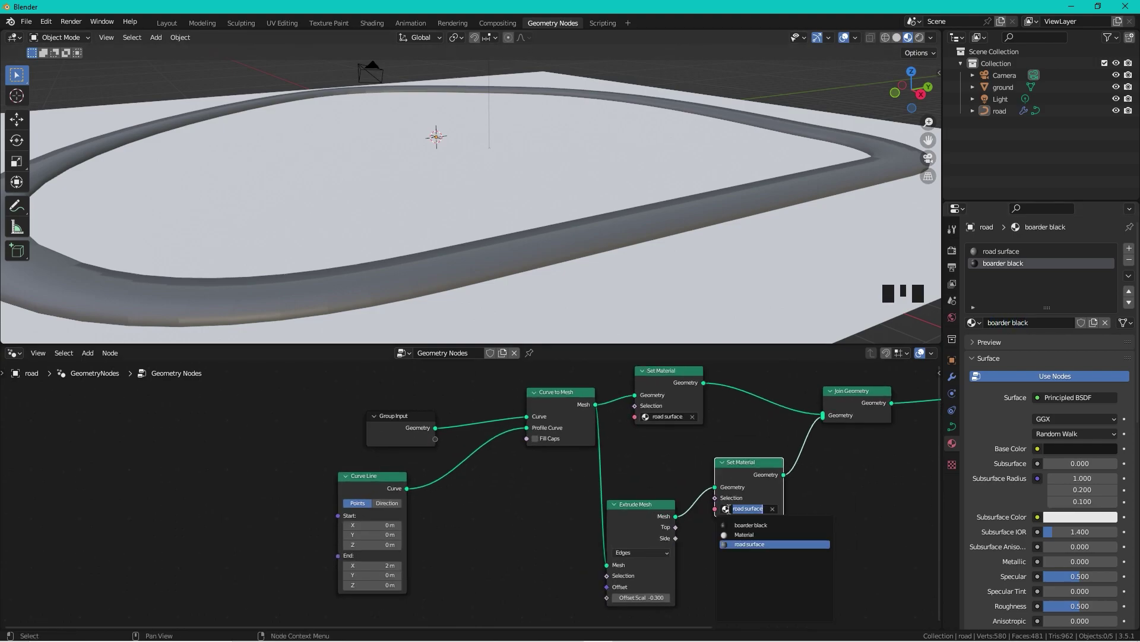
pyautogui.click(736, 521)
pyautogui.scroll(-2, 600, 130)
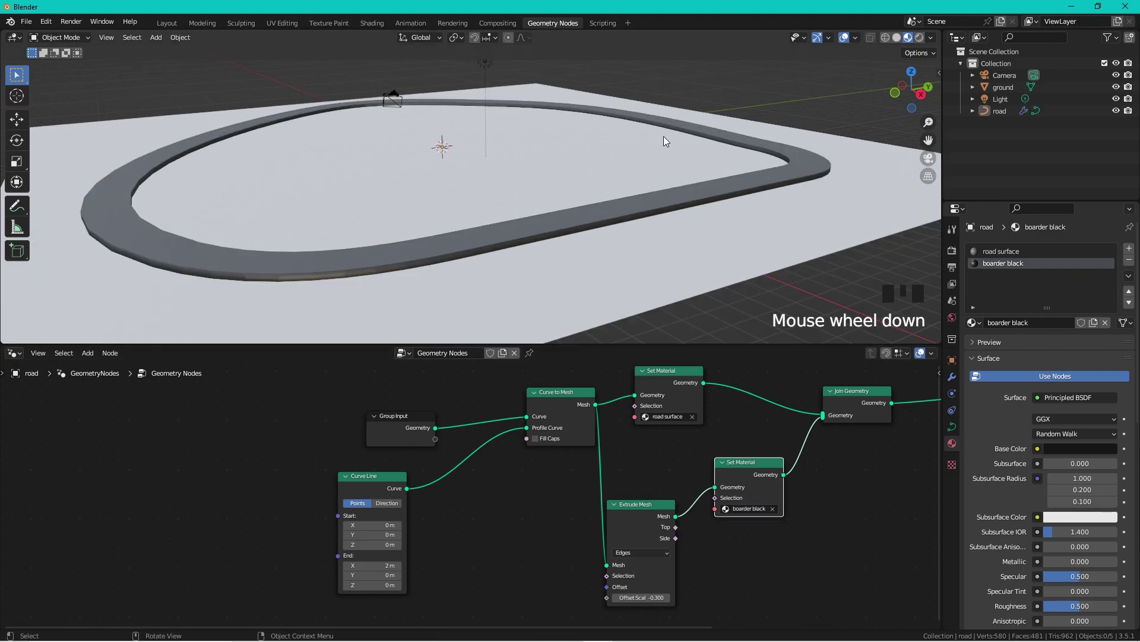
pyautogui.scroll(3, 390, 293)
pyautogui.keyDown('shift'); pyautogui.moveTo(390, 294); pyautogui.dragTo(415, 230, button='middle'); pyautogui.keyUp('shift')
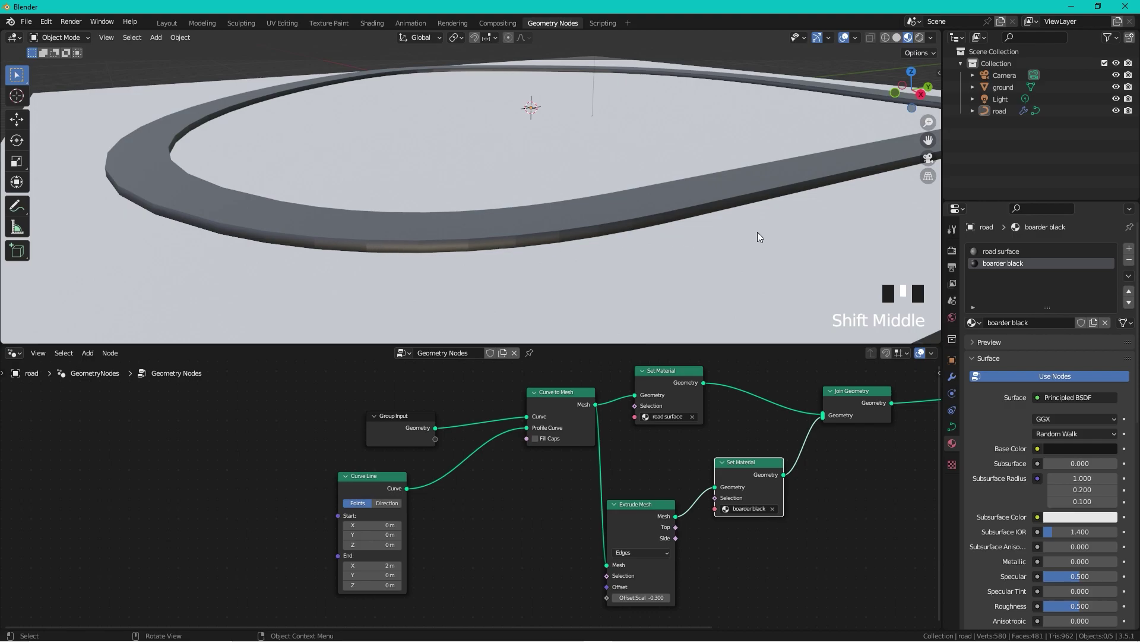
# Try different preview resolutions for the road curve and return the setting to 12.
pyautogui.click(952, 426)
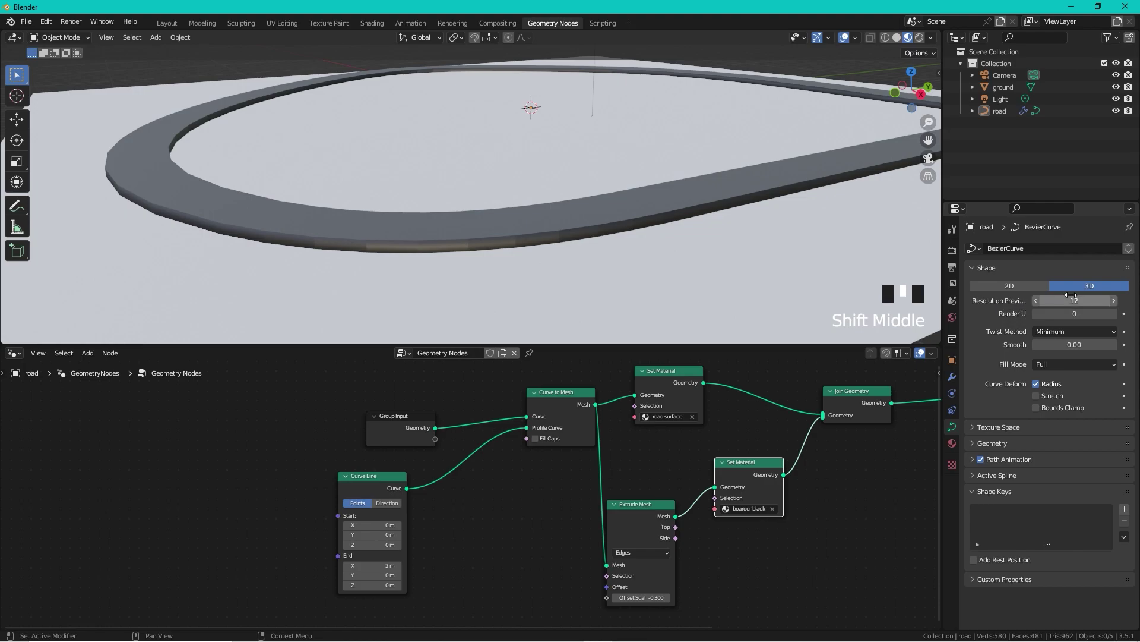
pyautogui.click(1114, 302)
pyautogui.click(1114, 302)
pyautogui.click(1115, 301)
pyautogui.click(1114, 301)
pyautogui.click(1114, 301)
pyautogui.click(1114, 302)
pyautogui.click(1114, 301)
pyautogui.click(1114, 301)
pyautogui.click(1036, 301)
pyautogui.click(1036, 302)
pyautogui.click(1035, 301)
pyautogui.click(1036, 301)
pyautogui.click(1036, 301)
pyautogui.click(1035, 301)
# Insert a Subdivide Curve node between Group Input and Curve to Mesh and set its cuts to 4.
pyautogui.click(513, 507)
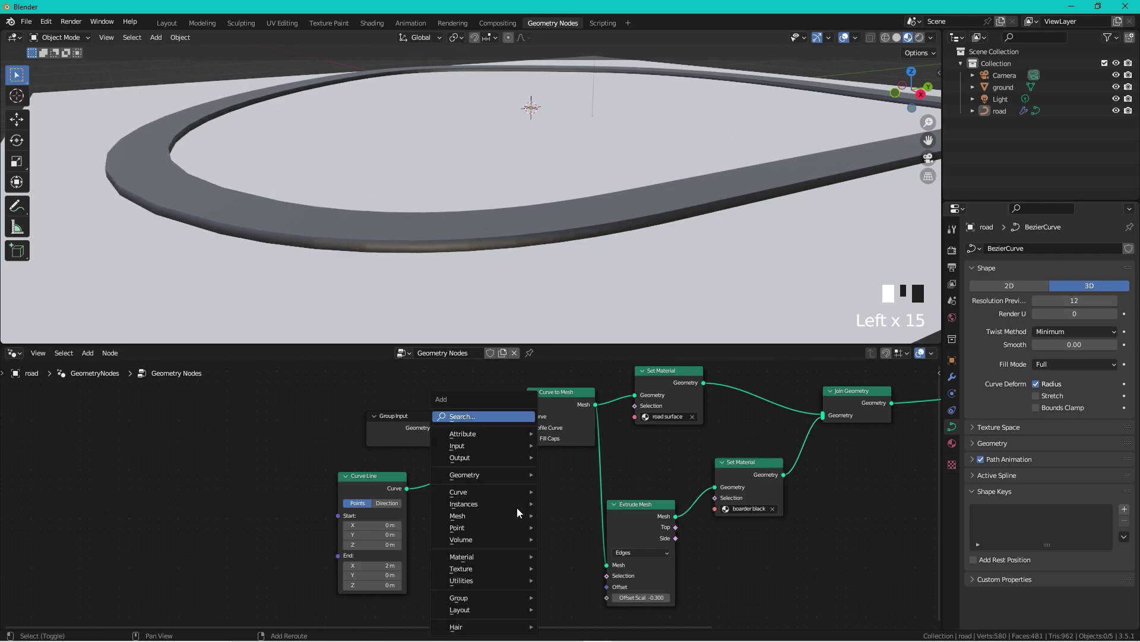
pyautogui.hotkey('ctrl', 'z')
pyautogui.hotkey('shift', 'a')
pyautogui.write('sub')
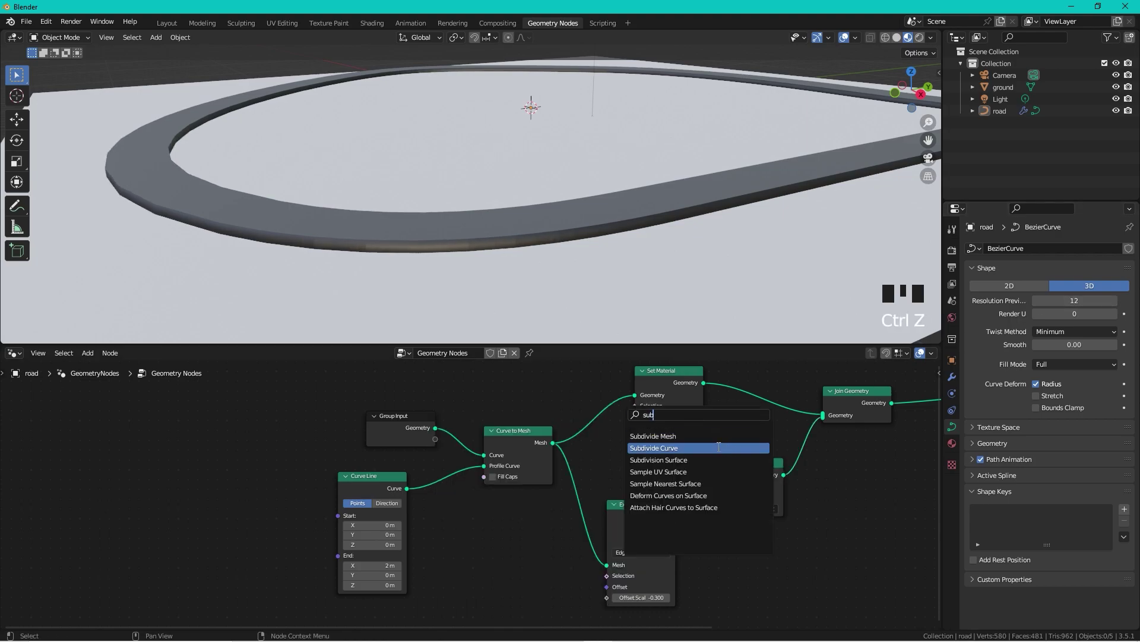
pyautogui.click(719, 447)
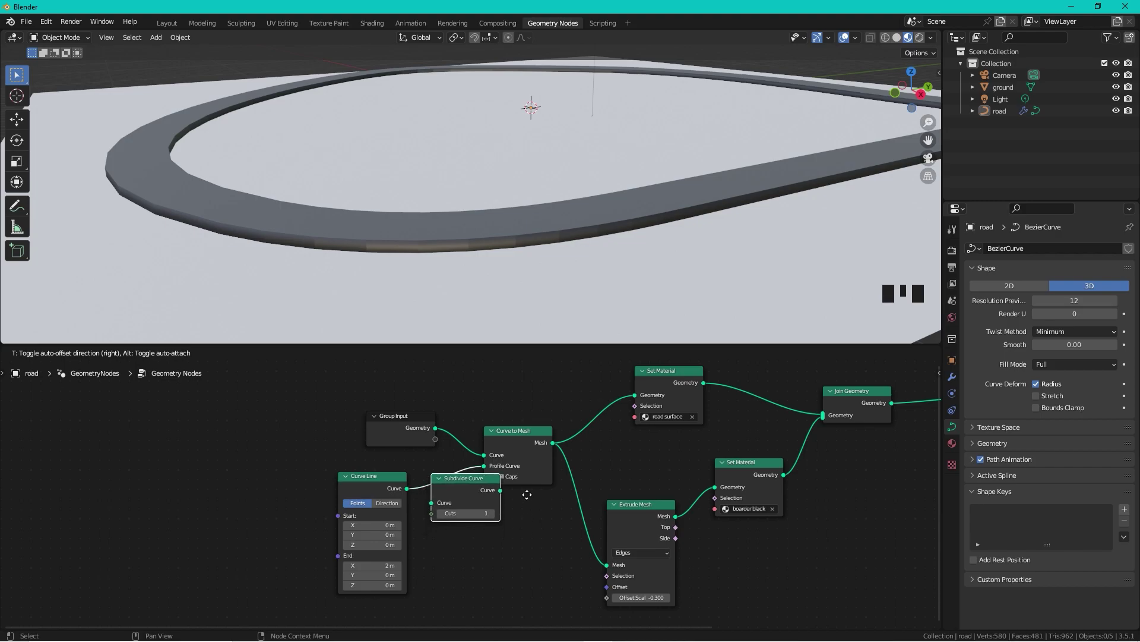
pyautogui.click(554, 433)
pyautogui.click(519, 448)
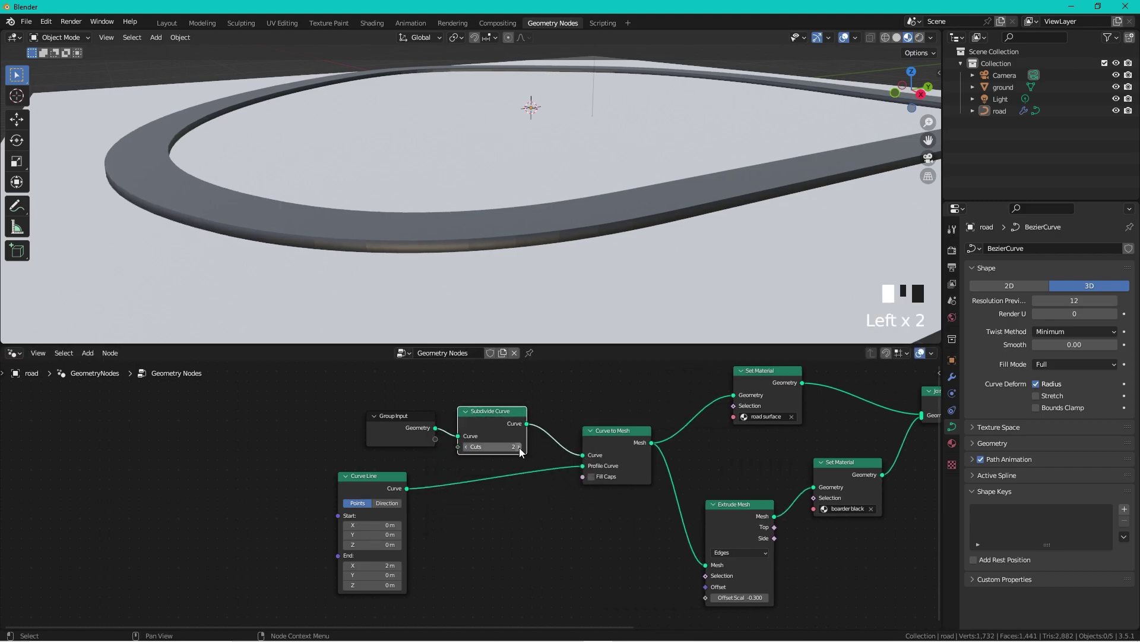
pyautogui.click(519, 447)
pyautogui.moveTo(569, 295); pyautogui.dragTo(591, 269, button='middle')
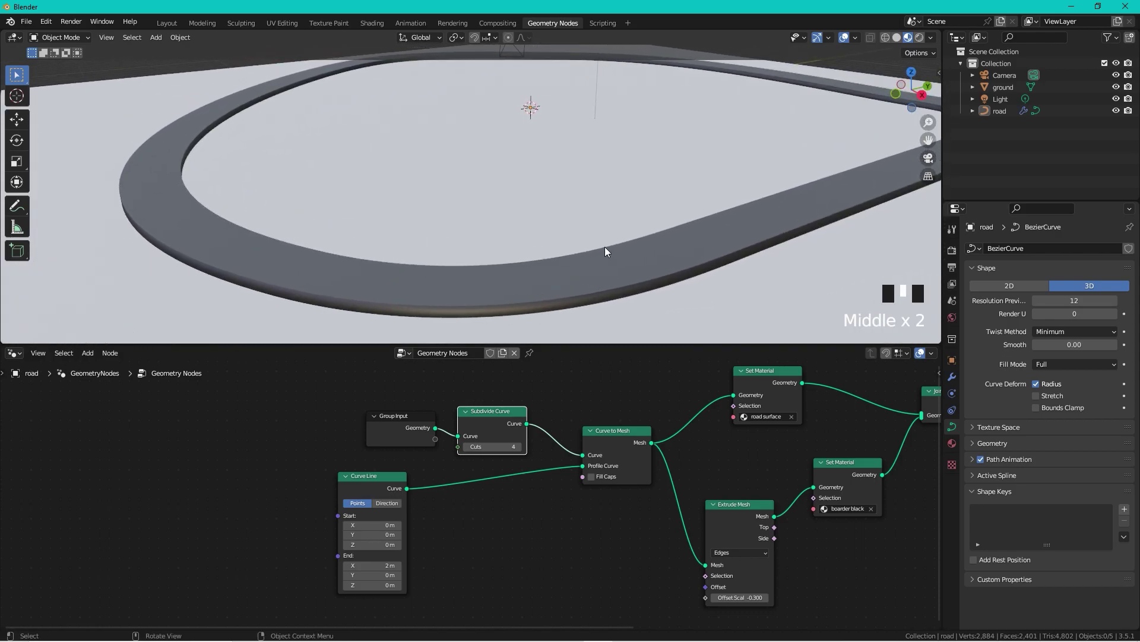
pyautogui.scroll(-2, 600, 221)
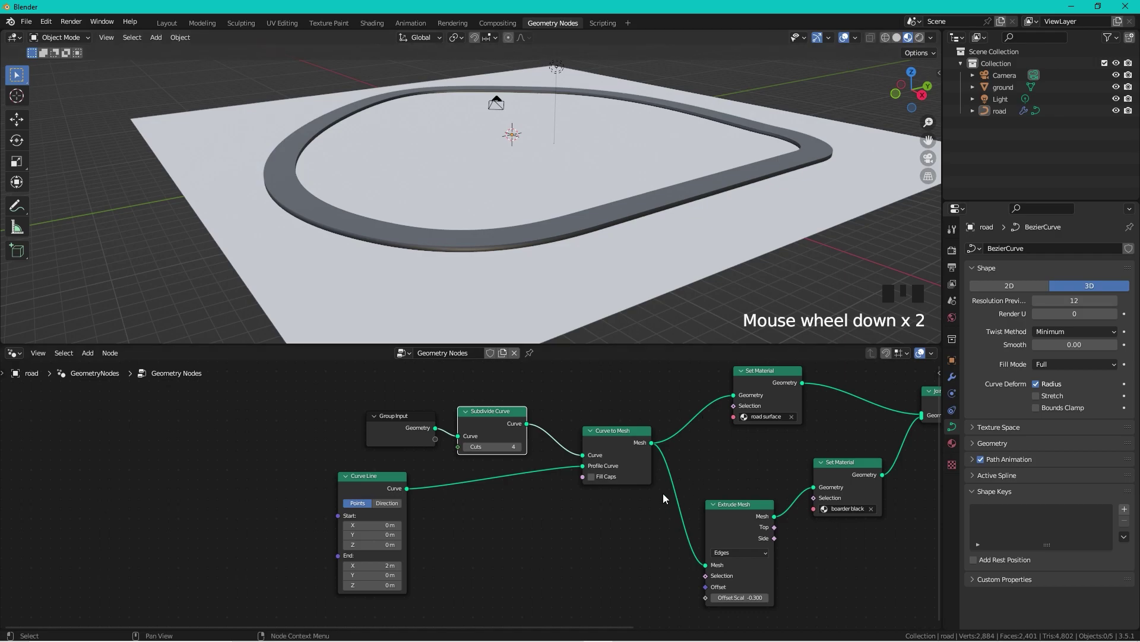
pyautogui.keyDown('shift'); pyautogui.click(416, 415); pyautogui.keyUp('shift')
pyautogui.click(416, 415)
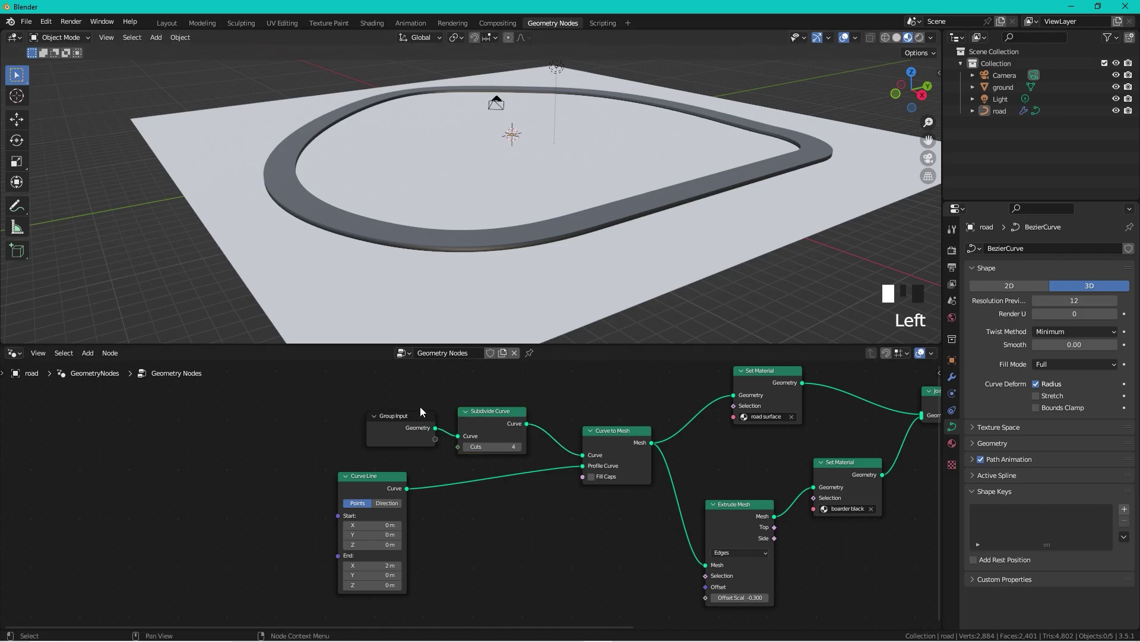
pyautogui.click(416, 414)
# Give the ground plane a new material named "grass" with a bright green base color of hue 0.309 and saturation 1.000.
pyautogui.click(625, 276)
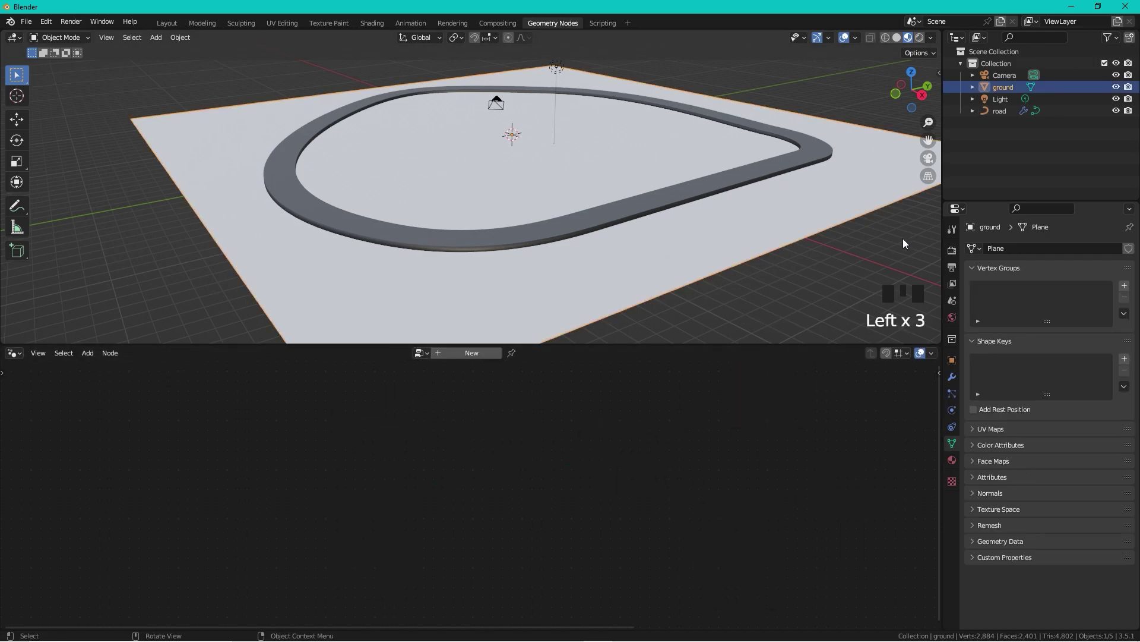
pyautogui.click(952, 460)
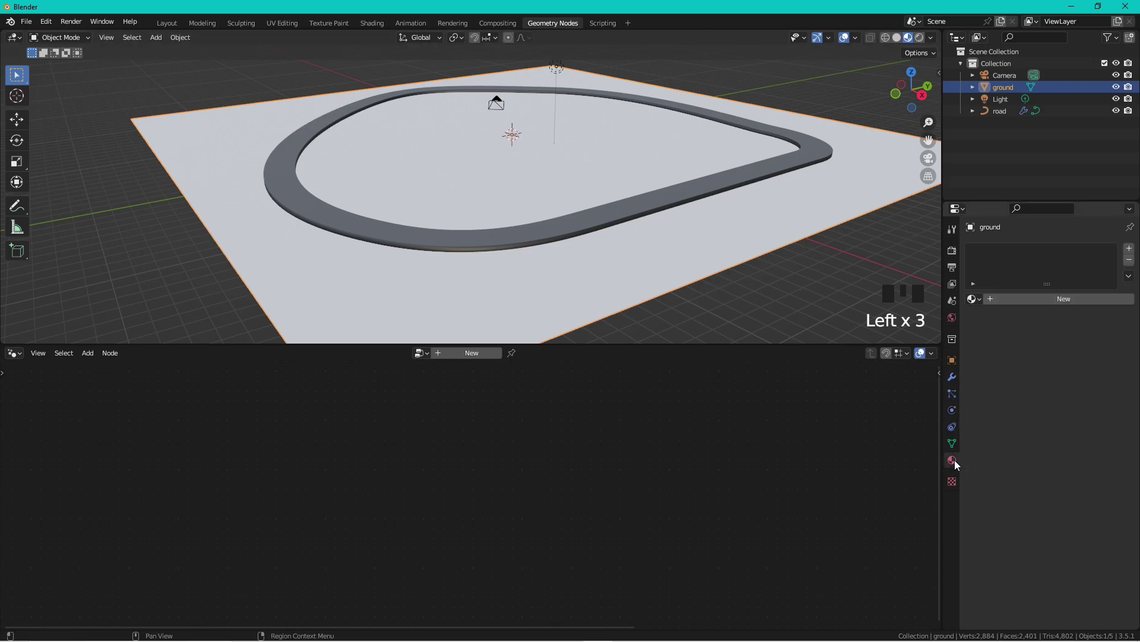
pyautogui.click(1050, 300)
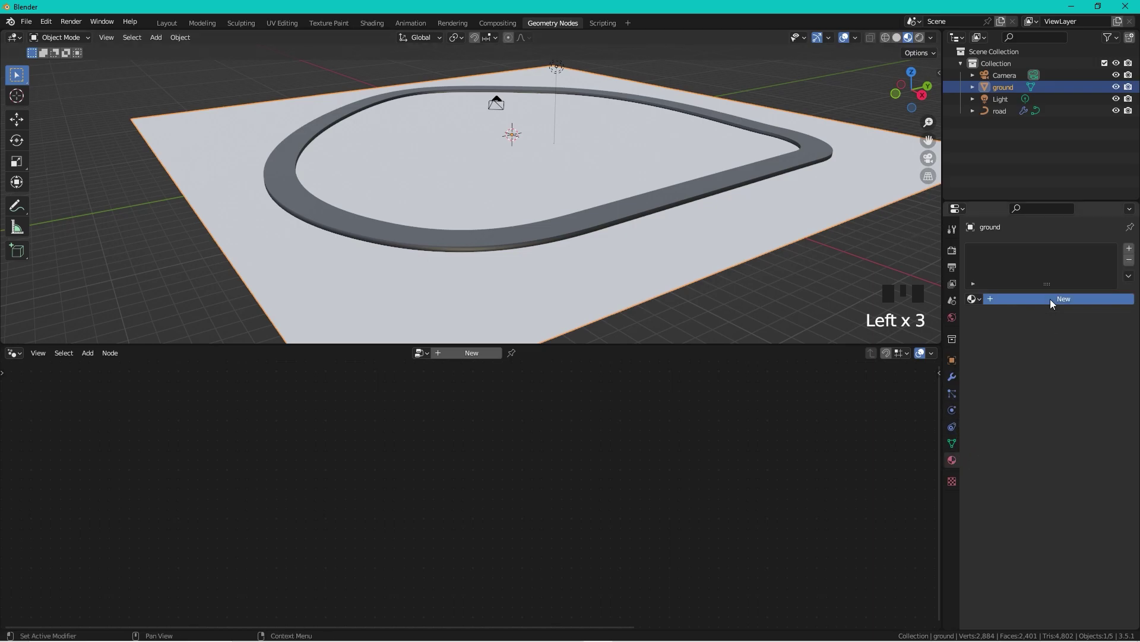
pyautogui.doubleClick(1053, 298)
pyautogui.write('gra')
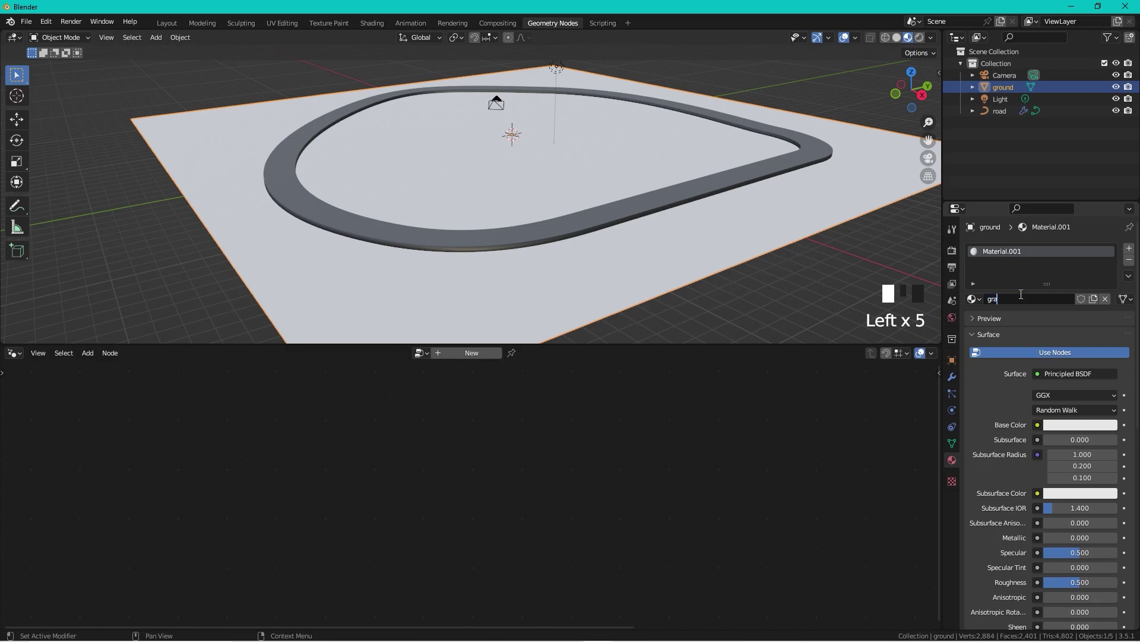
pyautogui.press('Return')
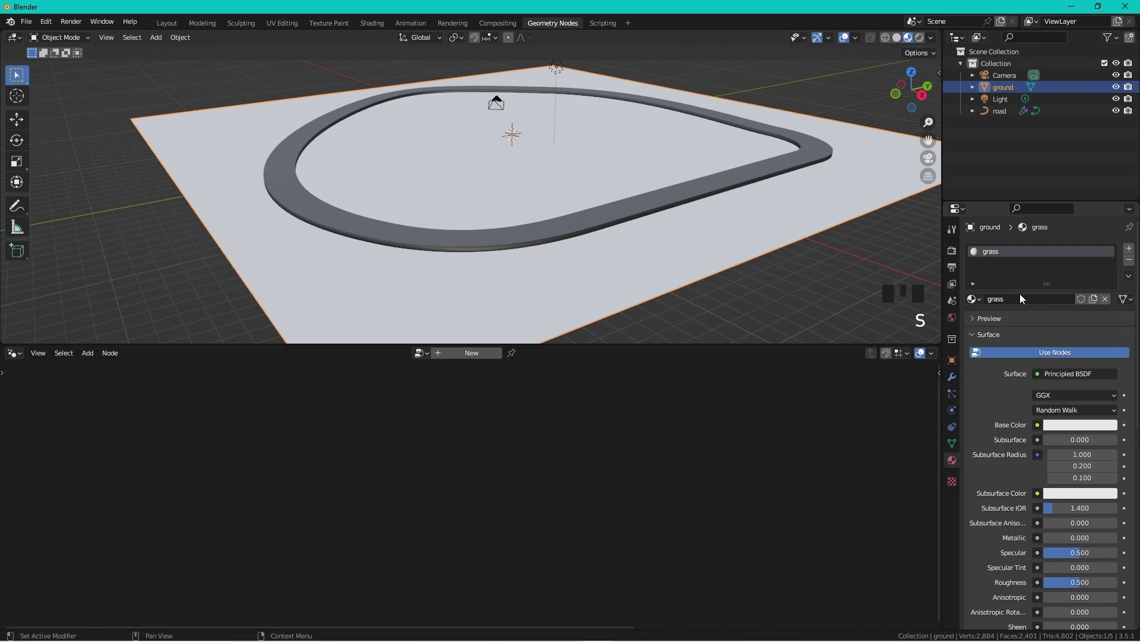
pyautogui.click(1078, 426)
pyautogui.moveTo(1033, 288); pyautogui.dragTo(1014, 288)
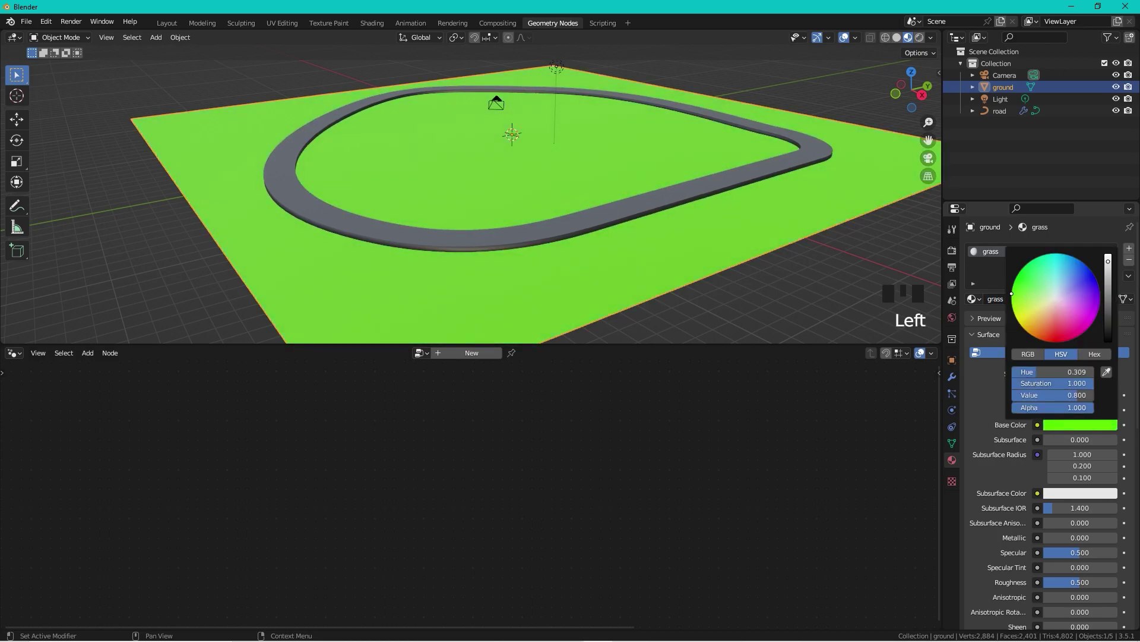
# Darken the "grass" material's base color to a deeper green and deselect the ground plane.
pyautogui.moveTo(1106, 292)
pyautogui.mouseDown()
pyautogui.moveTo(1108, 309)
pyautogui.moveTo(1108, 279)
pyautogui.mouseUp()
pyautogui.moveTo(683, 178); pyautogui.dragTo(639, 265, button='middle')
pyautogui.click(639, 265)
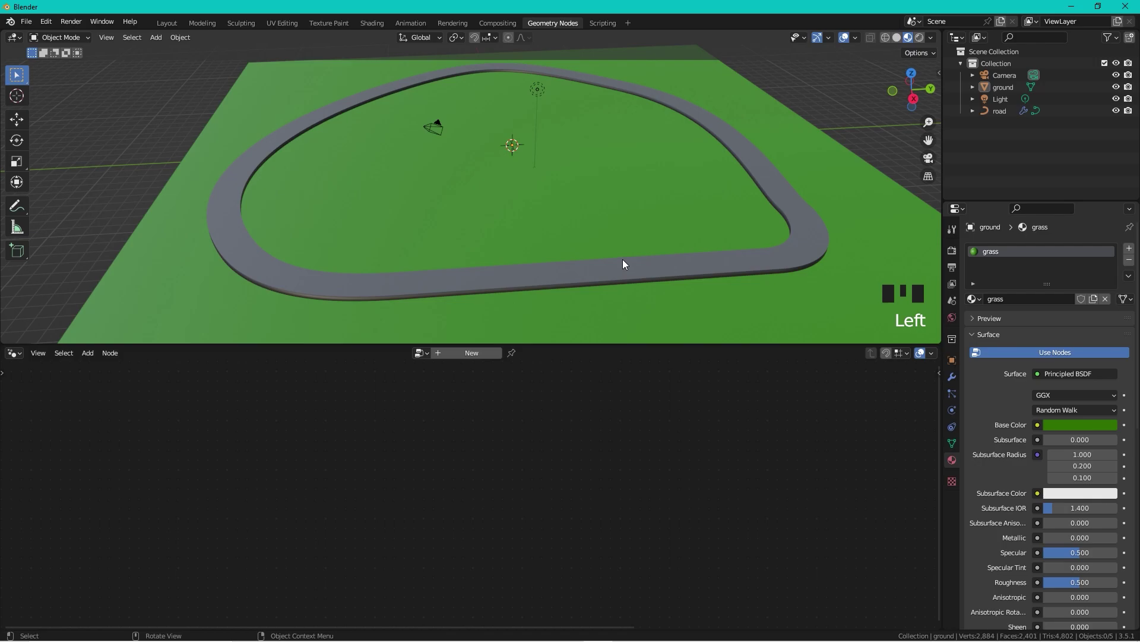
# Enlarge the 3D viewport and open the road curve in Edit Mode in the Layout workspace.
pyautogui.moveTo(649, 343); pyautogui.dragTo(630, 445)
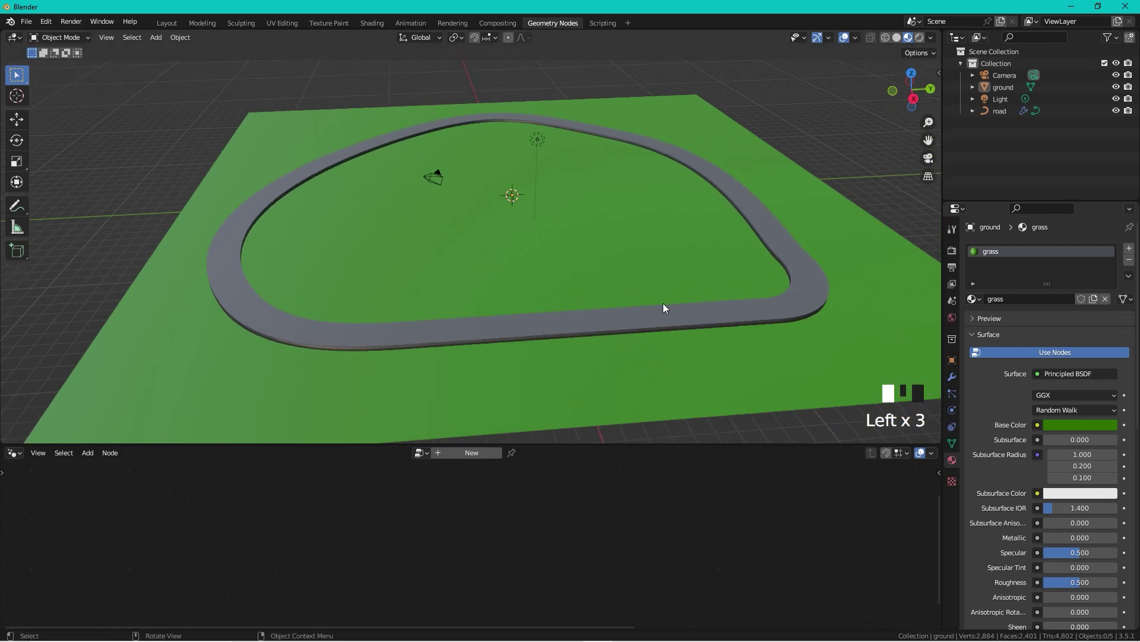
pyautogui.click(660, 323)
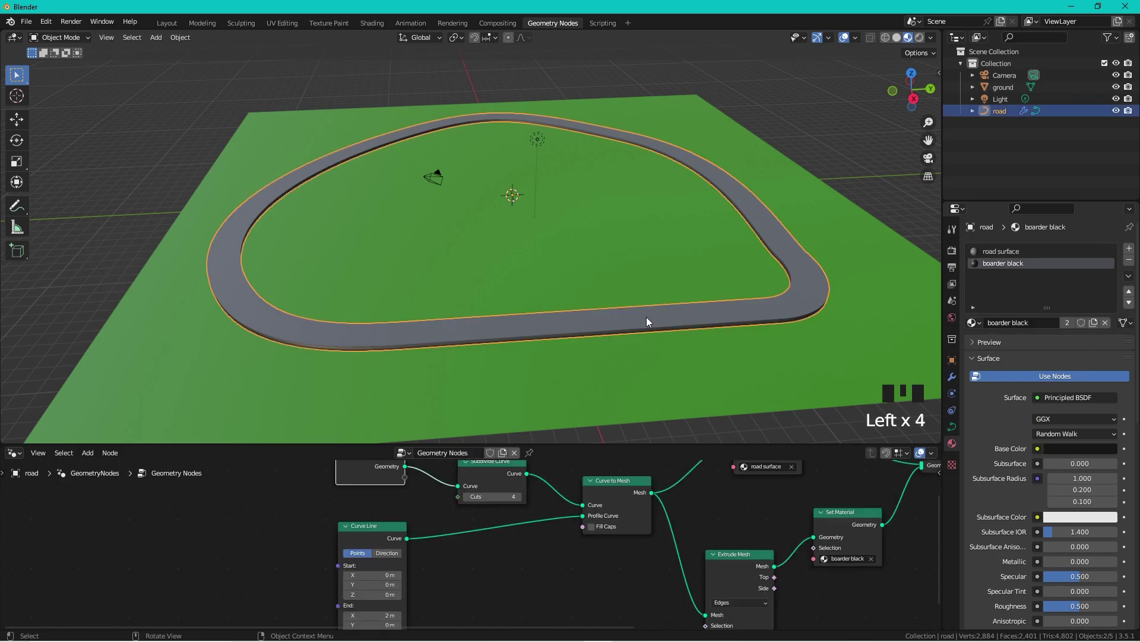
pyautogui.press('Tab')
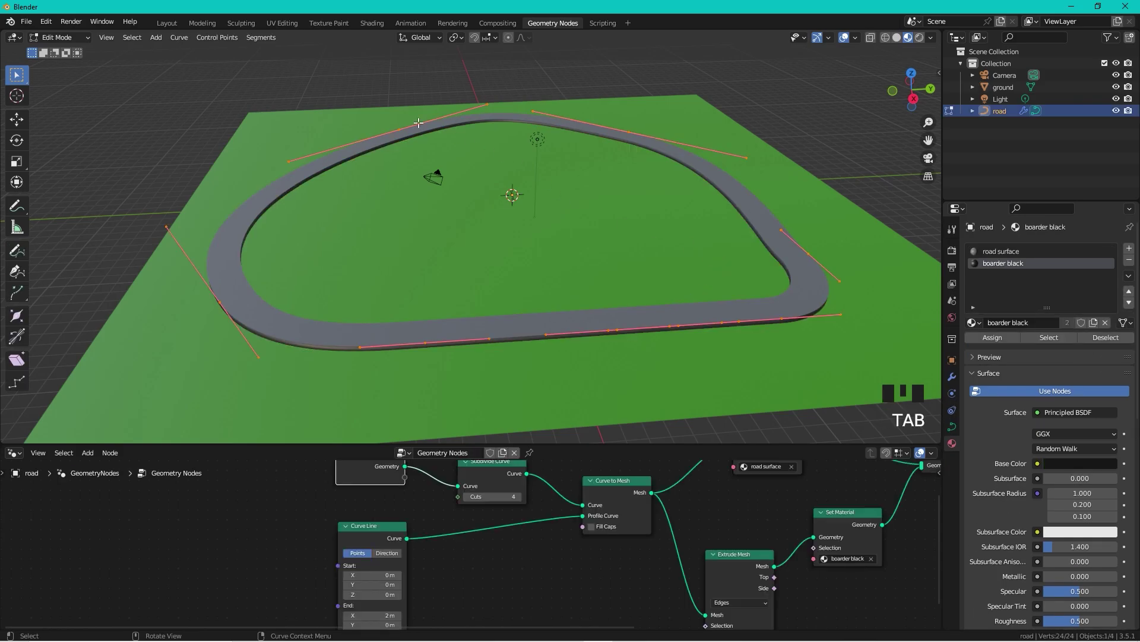
pyautogui.click(168, 24)
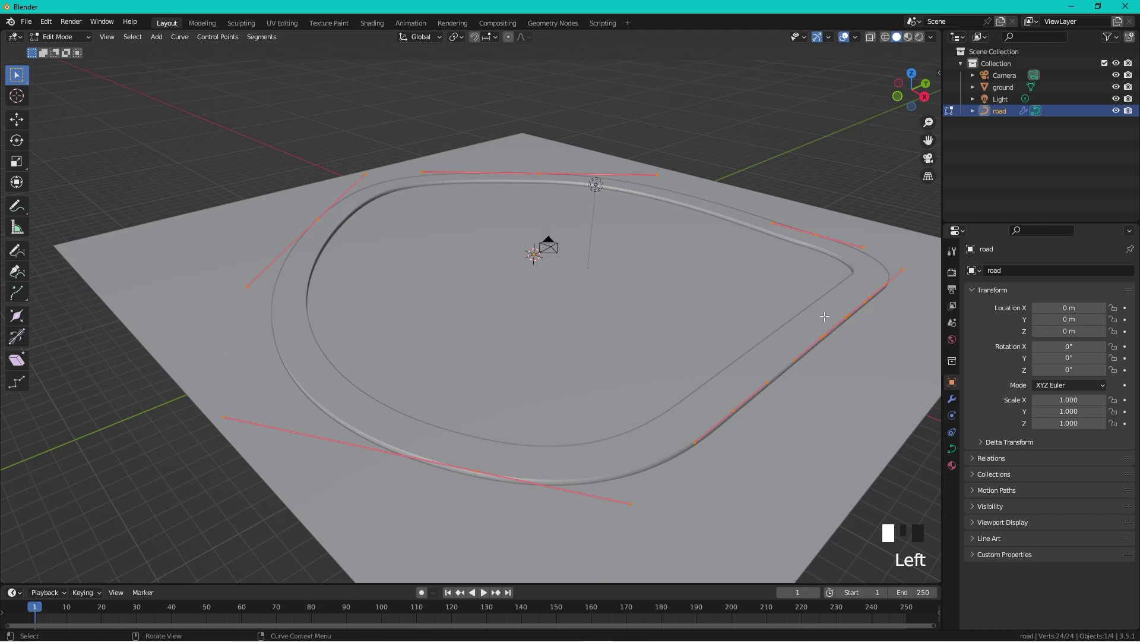
# Raise the two neighbouring control points on the front stretch near the sharp corner along Z to form a hump.
pyautogui.keyDown('shift'); pyautogui.moveTo(743, 281); pyautogui.dragTo(608, 280, button='middle'); pyautogui.keyUp('shift')
pyautogui.scroll(3, 594, 297)
pyautogui.moveTo(589, 311); pyautogui.dragTo(372, 373)
pyautogui.press('g')
pyautogui.press('z')
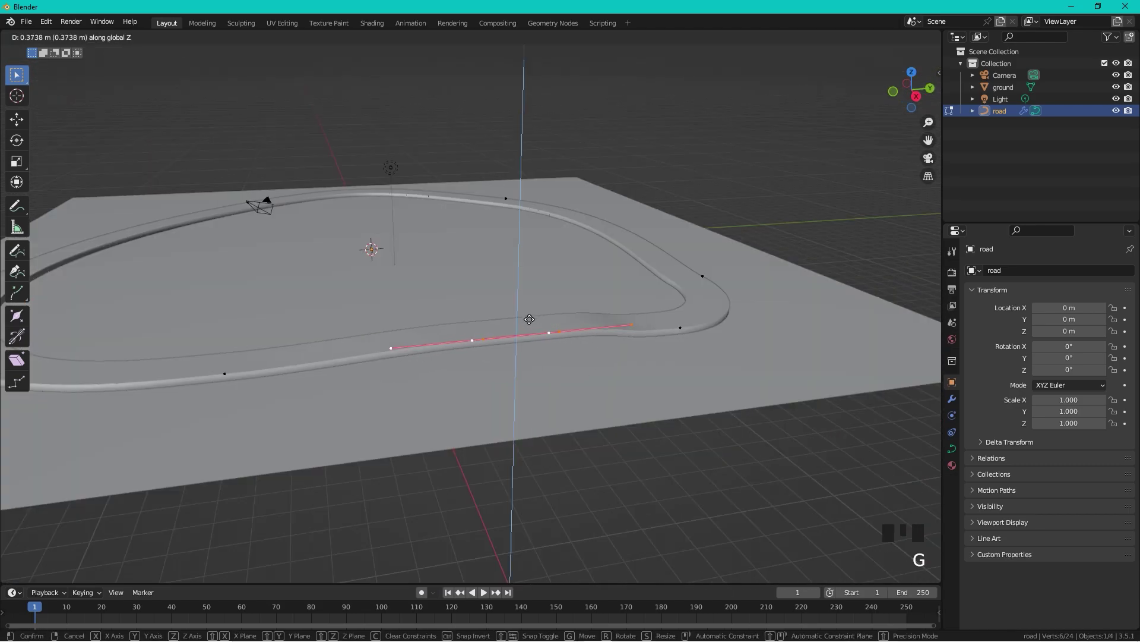
pyautogui.click(510, 308)
# Shorten the facing handles of the two raised control points by moving them along Y about -3 m and 2.88 m.
pyautogui.click(476, 322)
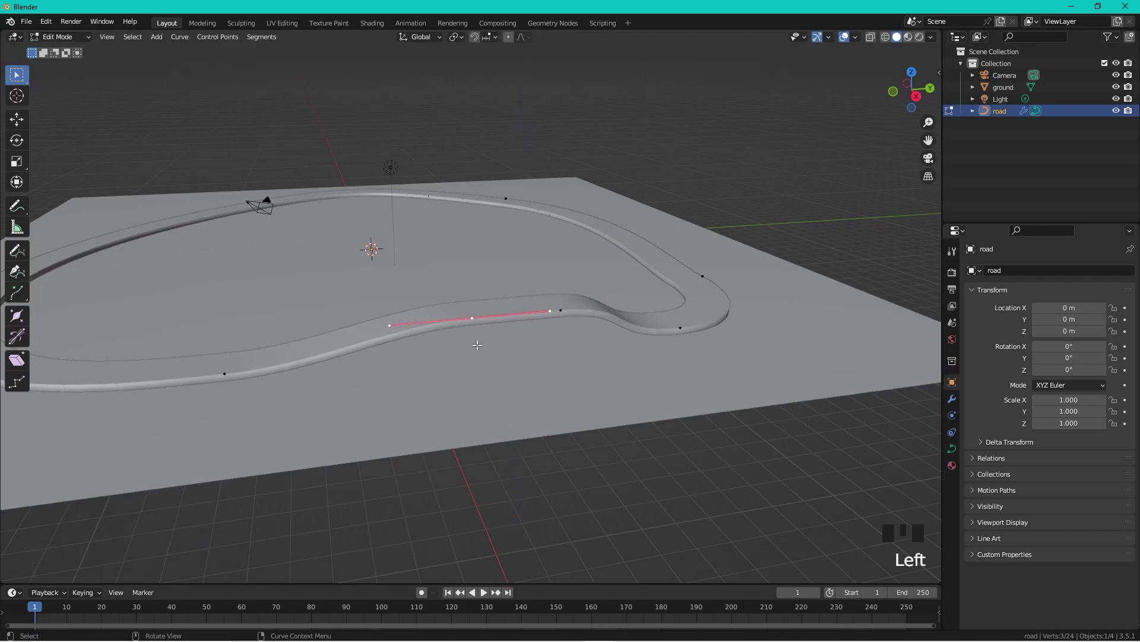
pyautogui.click(553, 310)
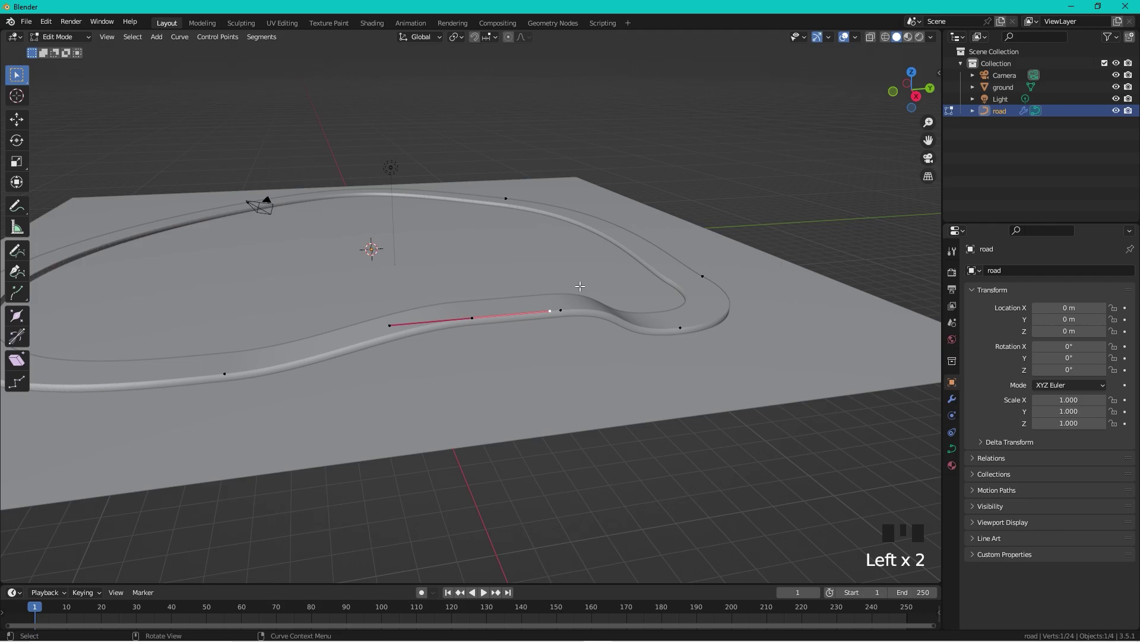
pyautogui.press('g')
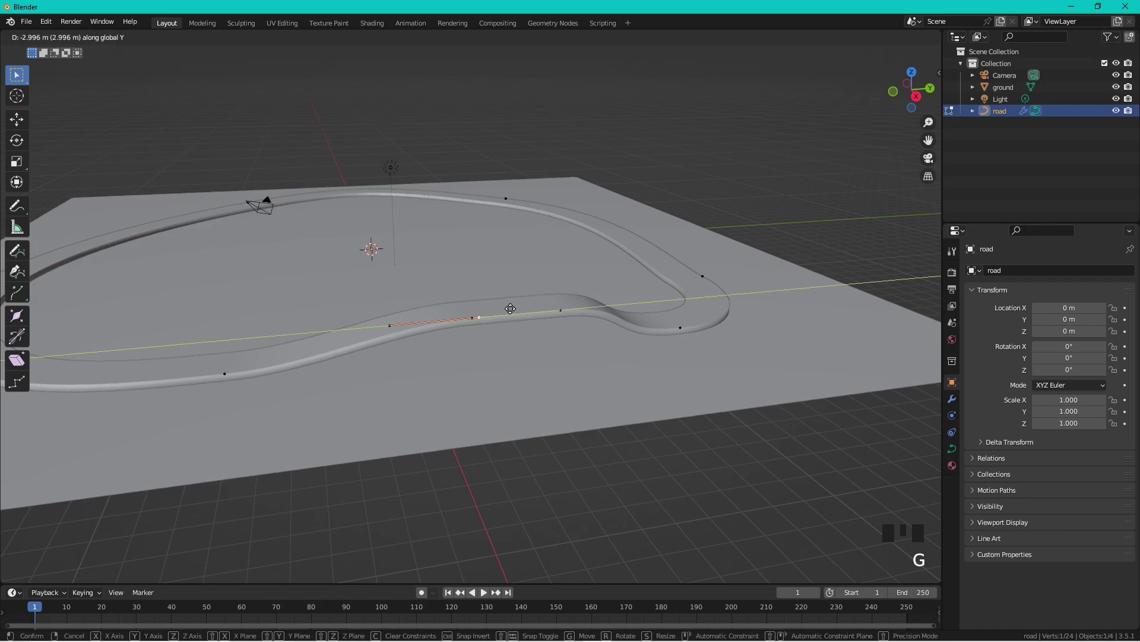
pyautogui.click(511, 309)
pyautogui.moveTo(572, 300); pyautogui.dragTo(549, 317)
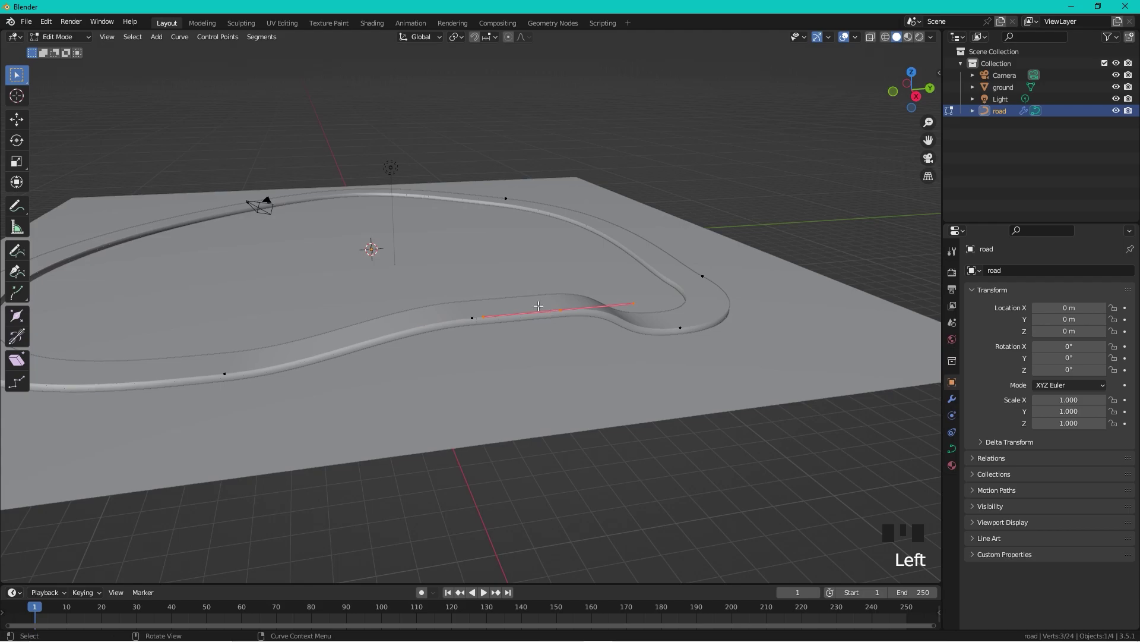
pyautogui.click(488, 317)
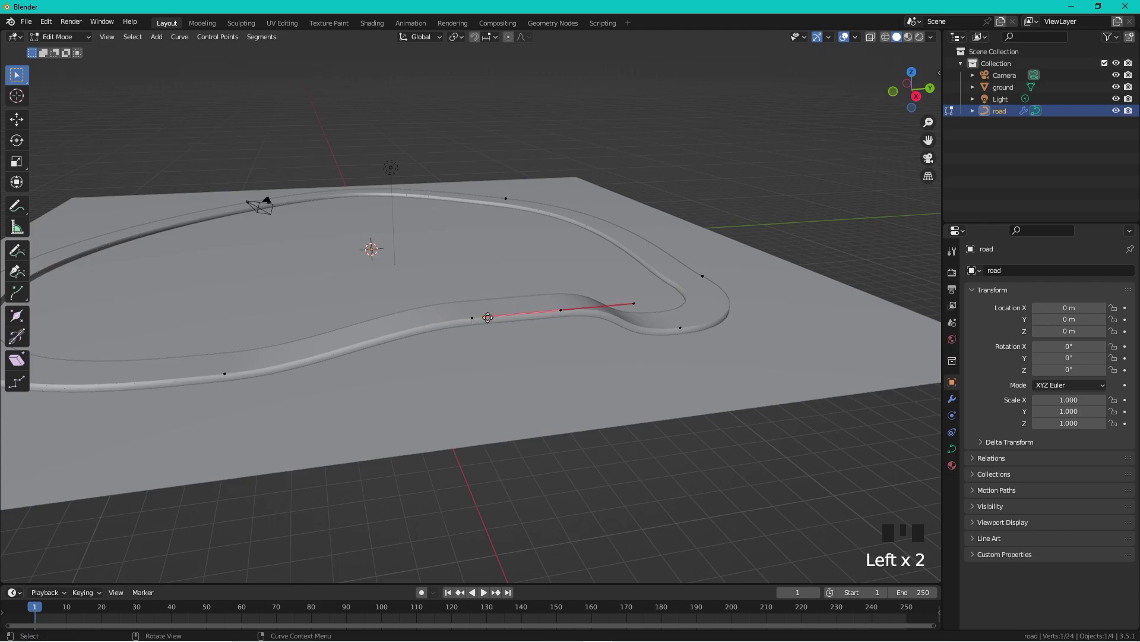
pyautogui.press('g')
pyautogui.click(556, 320)
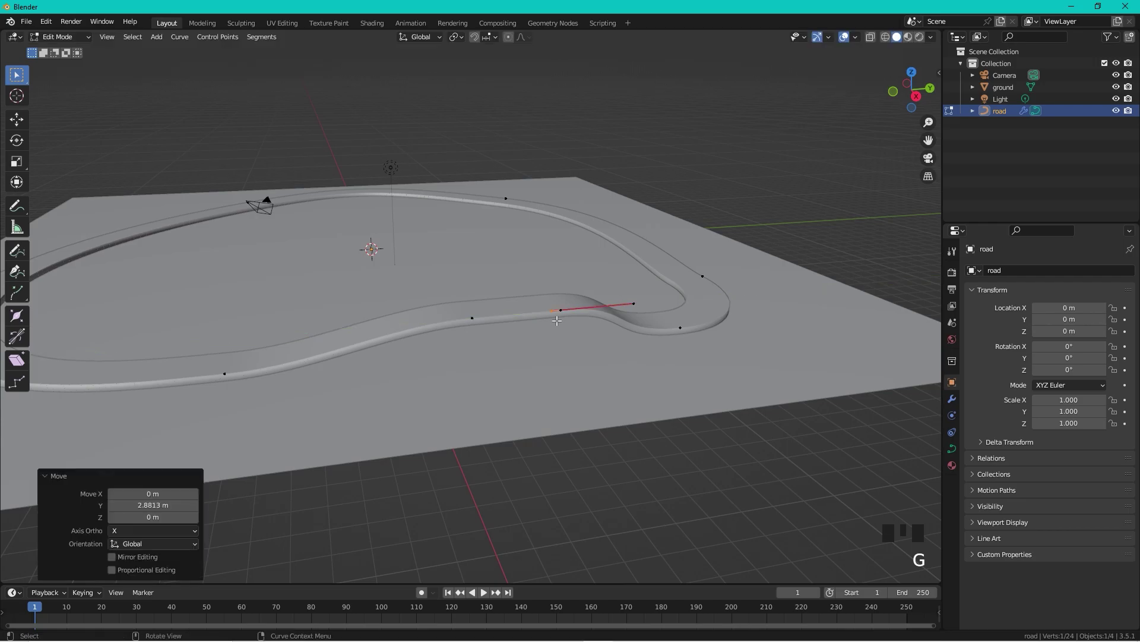
# Rotate the raised control point nearer the sharp corner by about -19° around the global X axis.
pyautogui.click(639, 298)
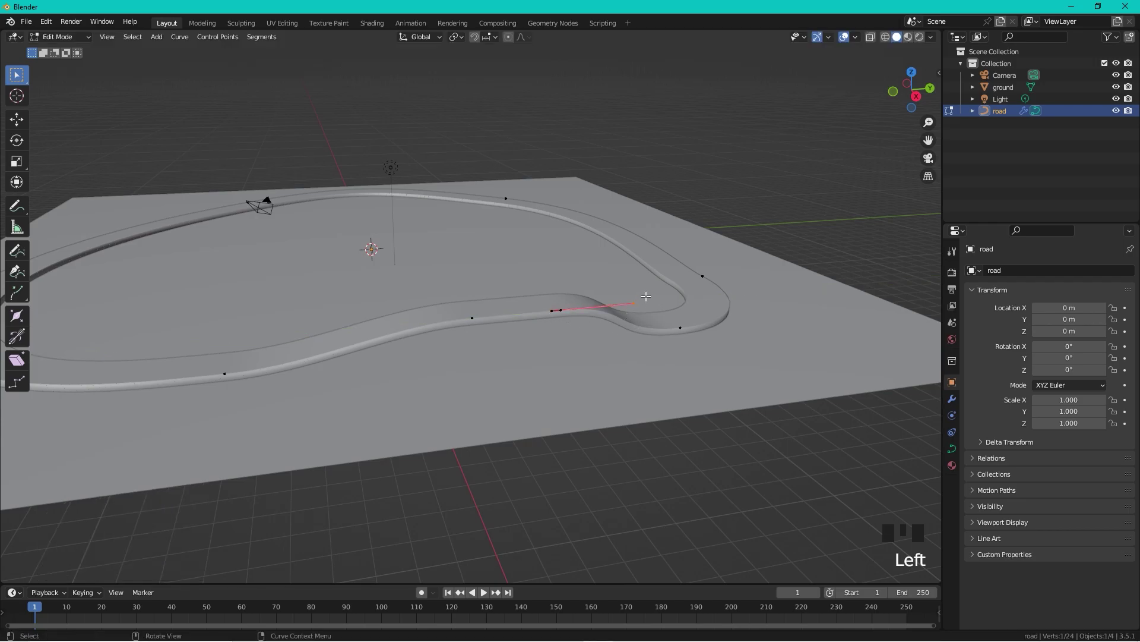
pyautogui.click(558, 319)
pyautogui.click(557, 319)
pyautogui.press('r')
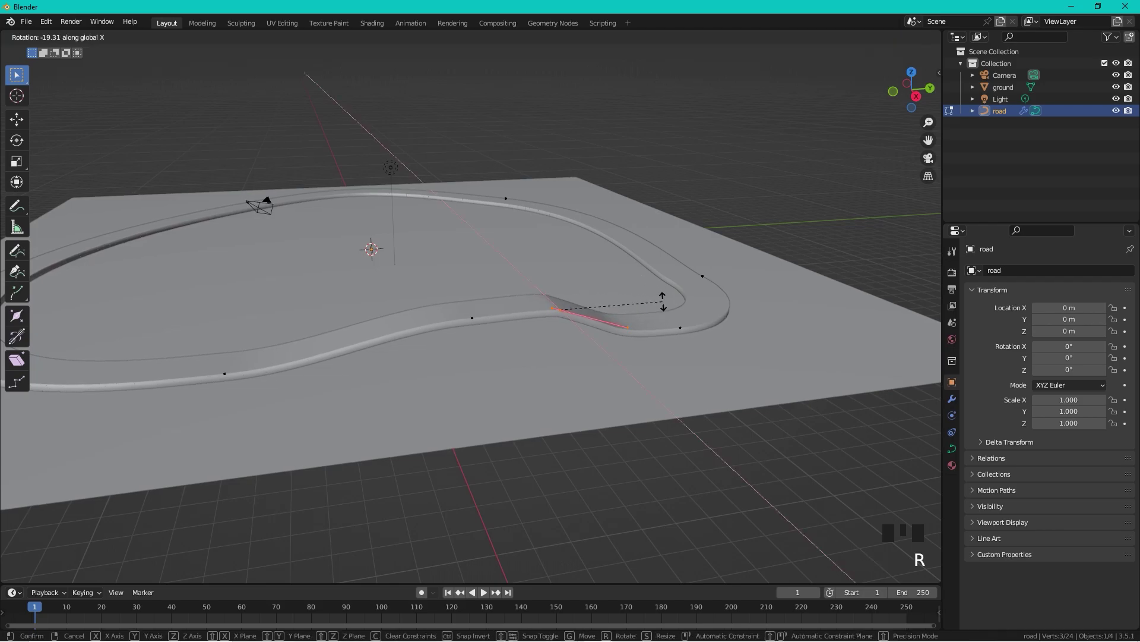
pyautogui.click(661, 299)
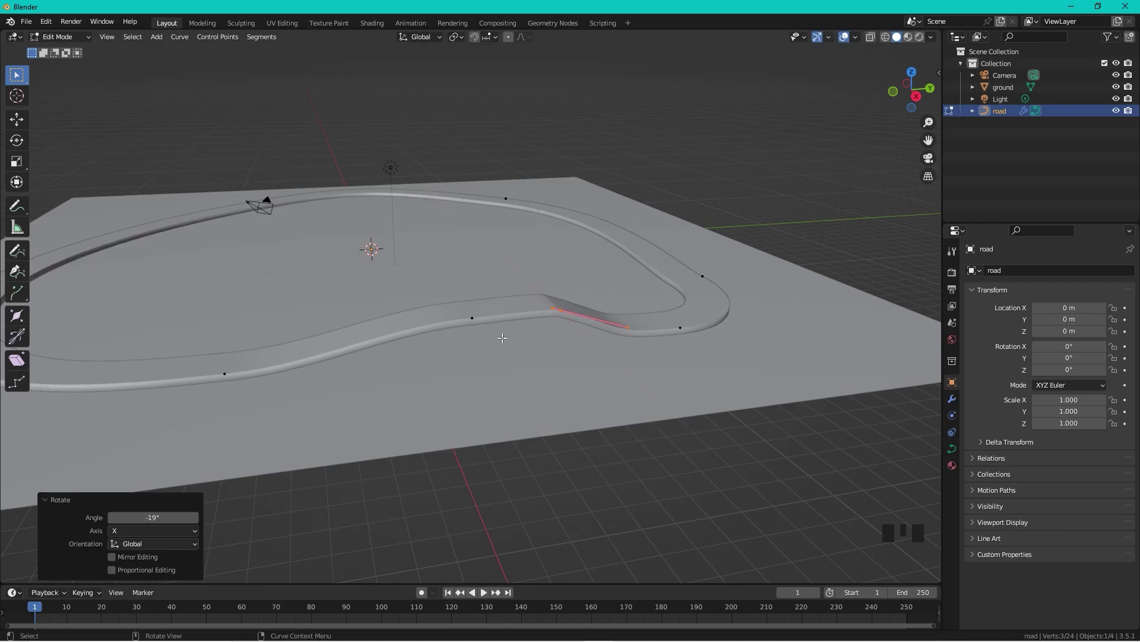
# Subdivide the curve segment between the two raised control points with 1 cut.
pyautogui.click(515, 301)
pyautogui.moveTo(586, 300); pyautogui.dragTo(439, 344)
pyautogui.rightClick(518, 301)
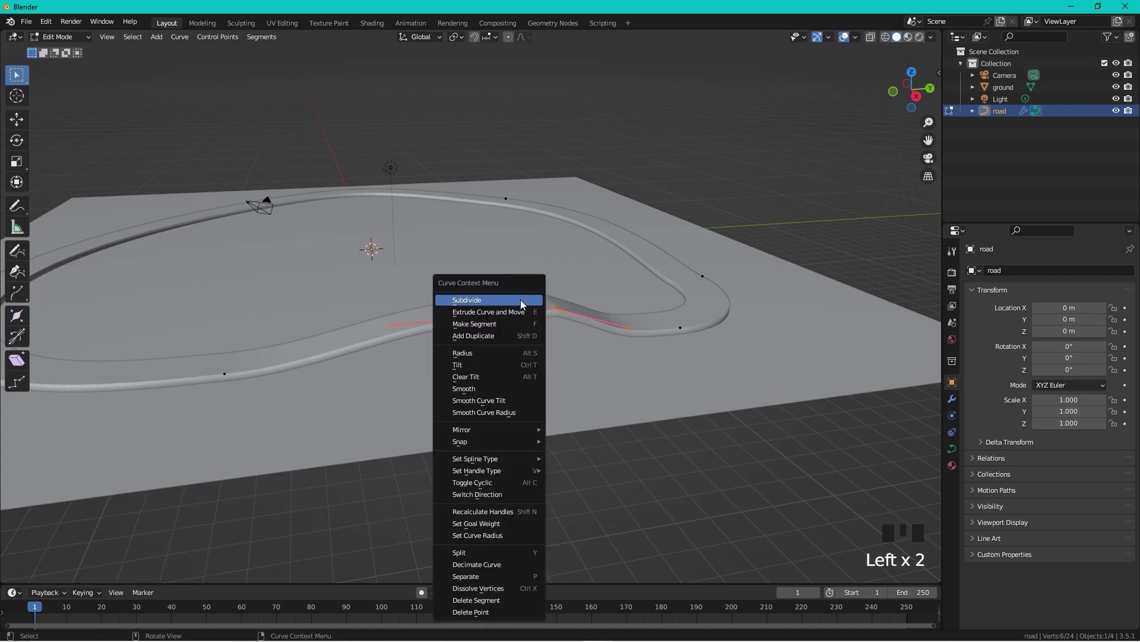
pyautogui.rightClick(513, 304)
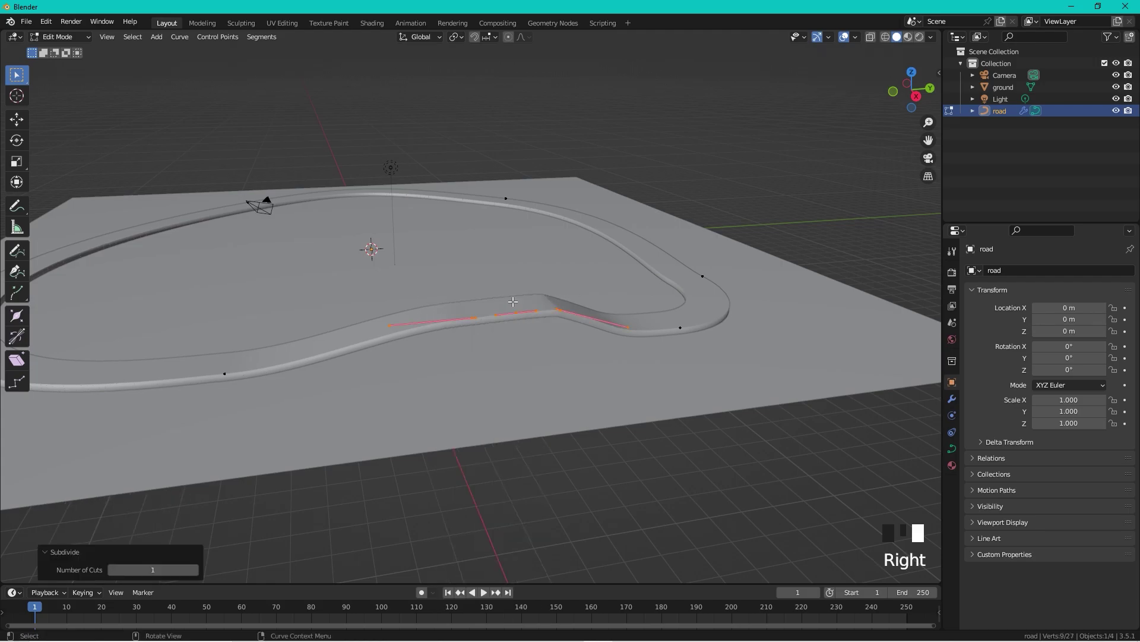
# Lower the middle control point of the hump 1.025 m along Z, scale its handles along Y by about 2, and leave Edit Mode.
pyautogui.click(515, 321)
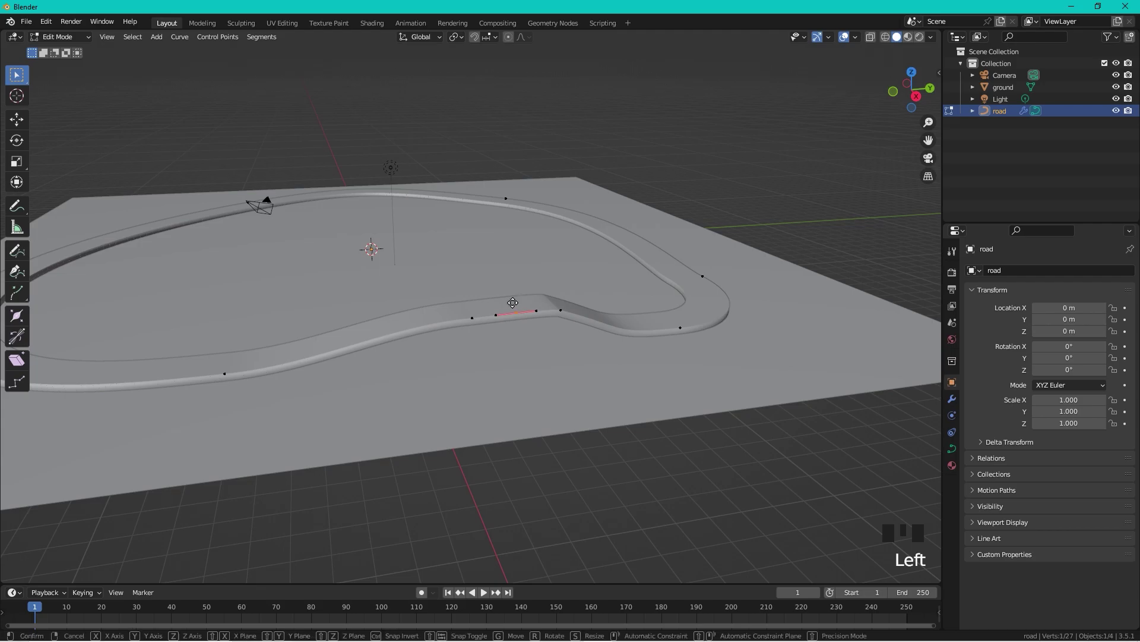
pyautogui.press('g')
pyautogui.press('z')
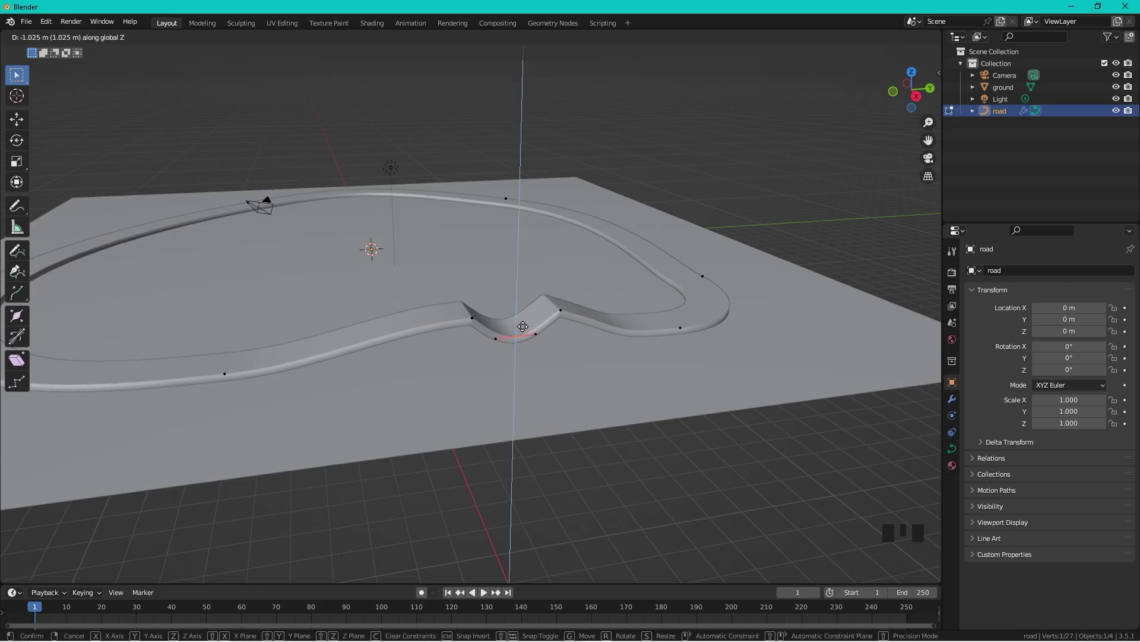
pyautogui.click(522, 326)
pyautogui.press('s')
pyautogui.press('y')
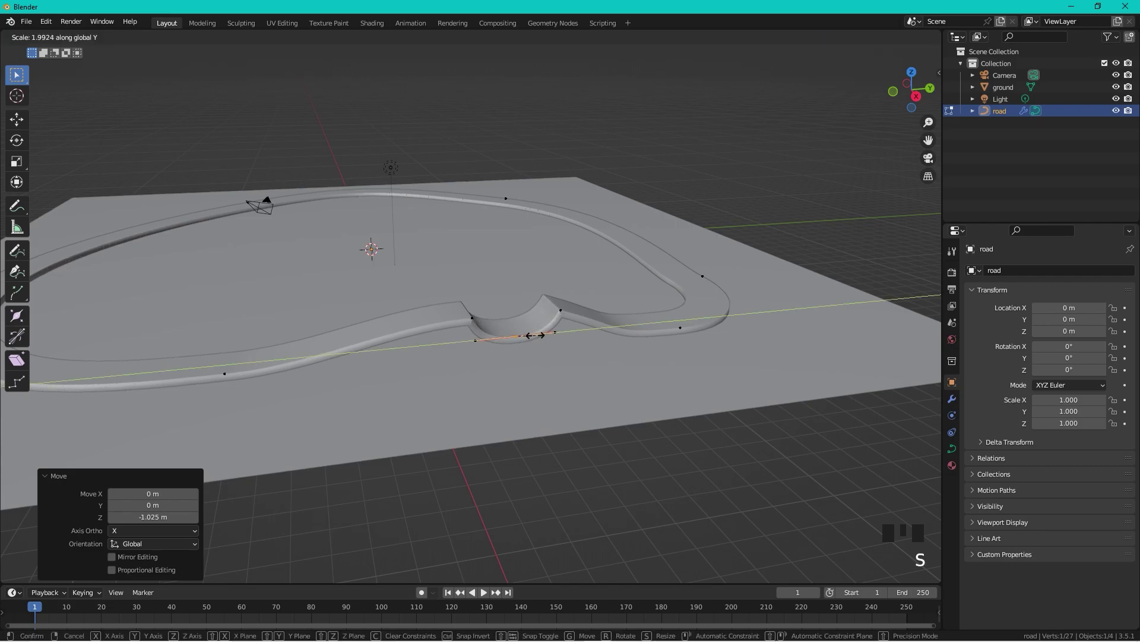
pyautogui.click(532, 336)
pyautogui.press('Tab')
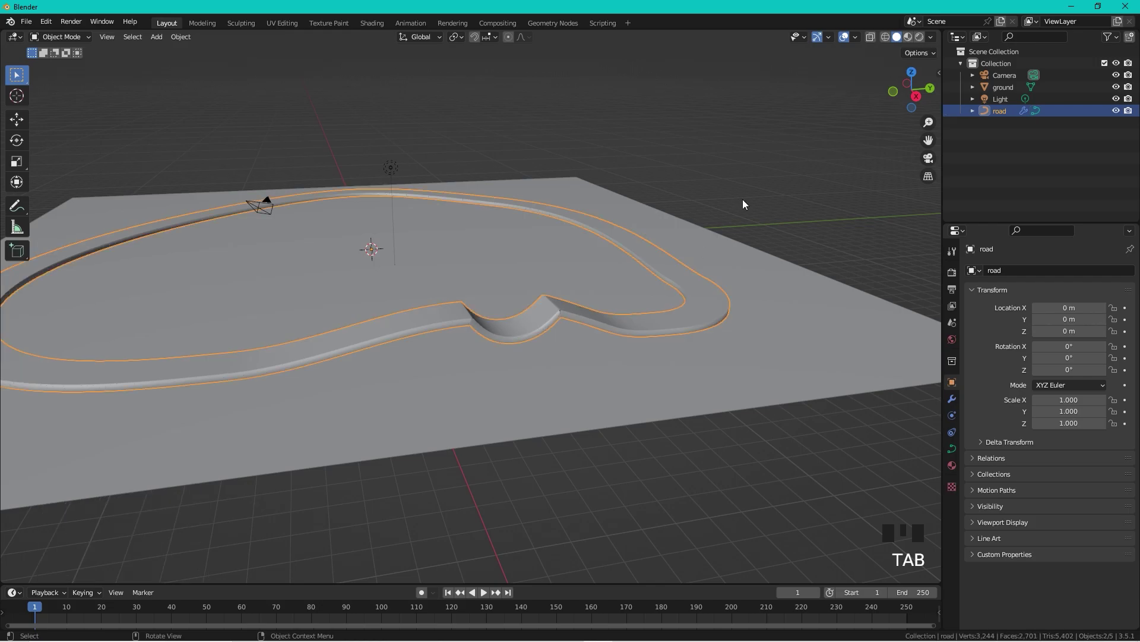
# Deselect the road, show the scene in Material Preview shading, and delete the light.
pyautogui.click(743, 200)
pyautogui.moveTo(743, 201)
pyautogui.mouseDown(button='middle')
pyautogui.moveTo(581, 233)
pyautogui.moveTo(602, 191)
pyautogui.moveTo(789, 205)
pyautogui.moveTo(749, 211)
pyautogui.mouseUp(button='middle')
pyautogui.keyDown('shift'); pyautogui.moveTo(697, 248); pyautogui.dragTo(892, 56, button='middle'); pyautogui.keyUp('shift')
pyautogui.scroll(-2, 718, 197)
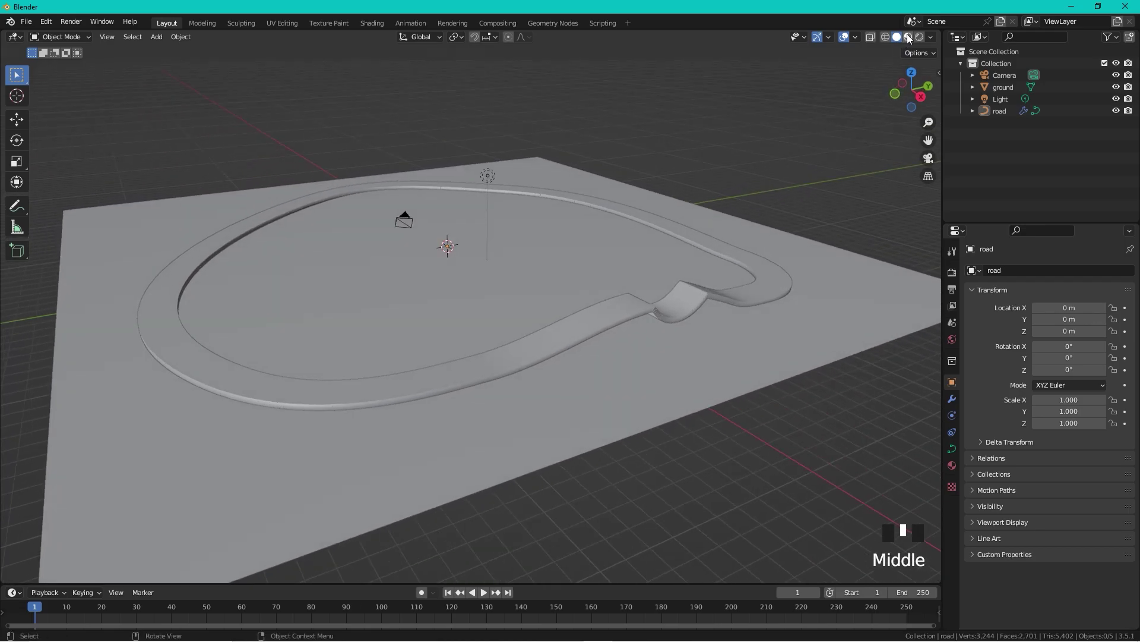
pyautogui.click(907, 37)
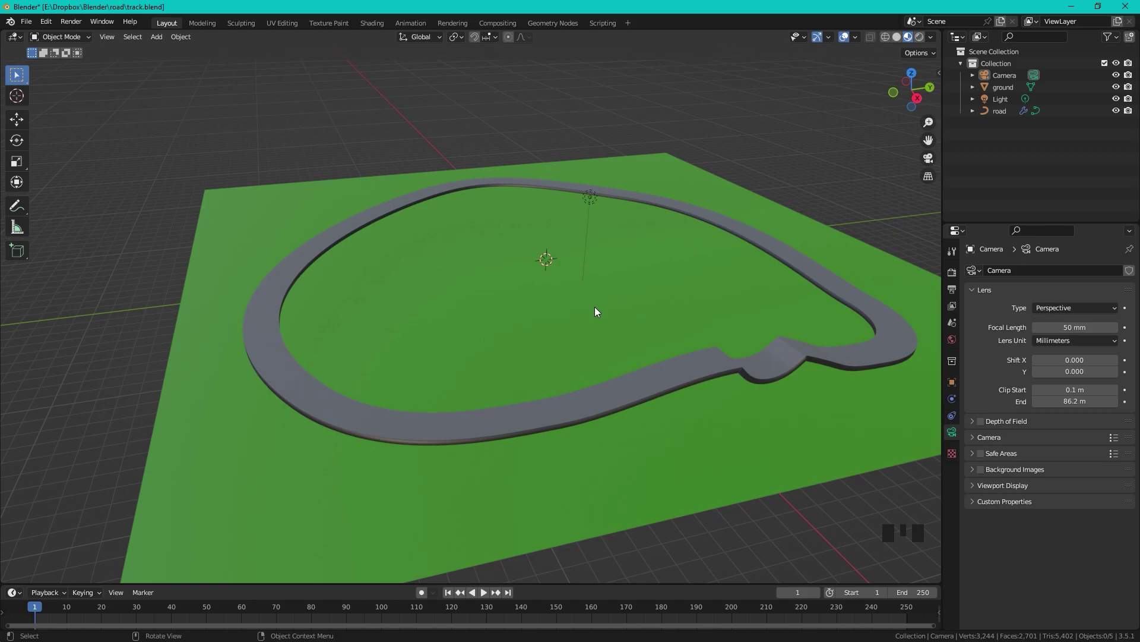
pyautogui.click(589, 198)
pyautogui.press('Delete')
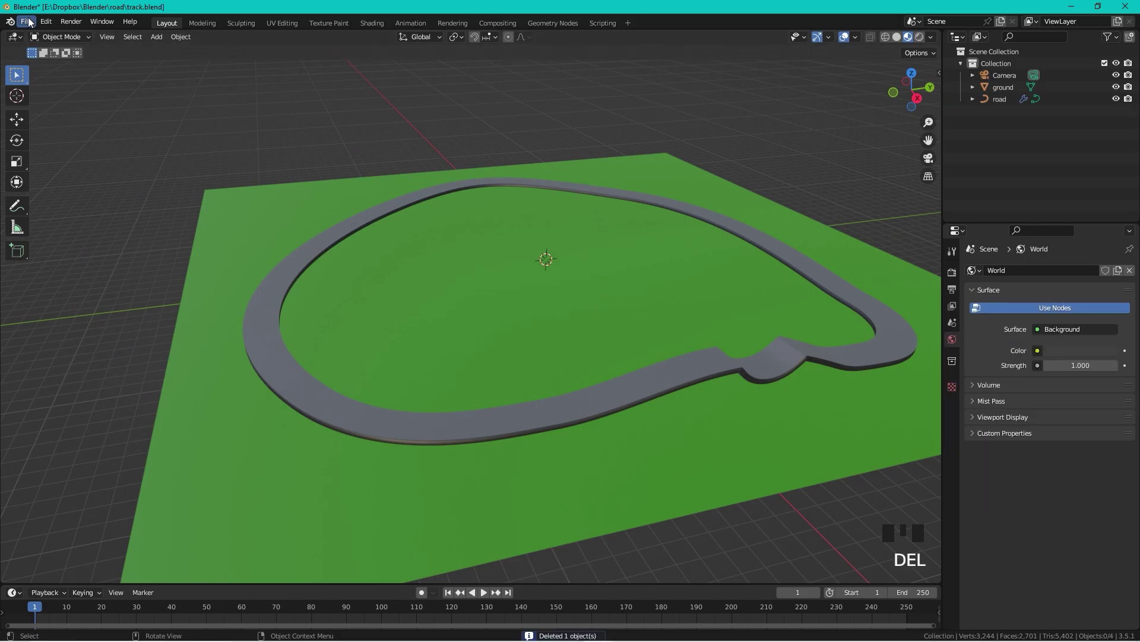
# Append the Lamborghini car model from another Blender file and raise it about 0.69 m along Z.
pyautogui.click(27, 22)
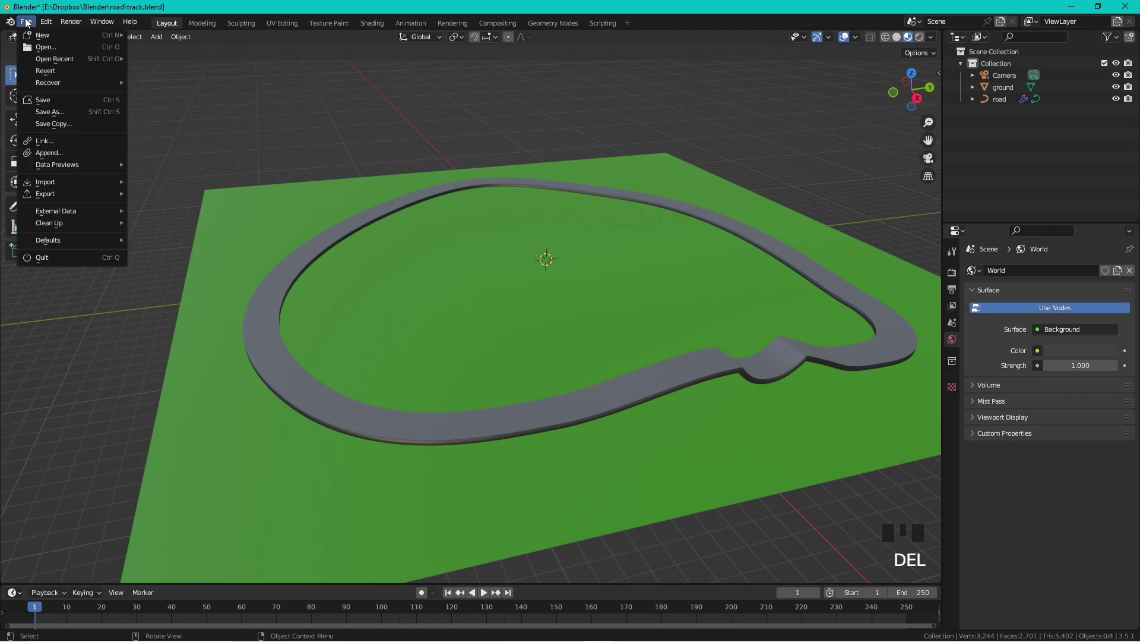
pyautogui.click(71, 154)
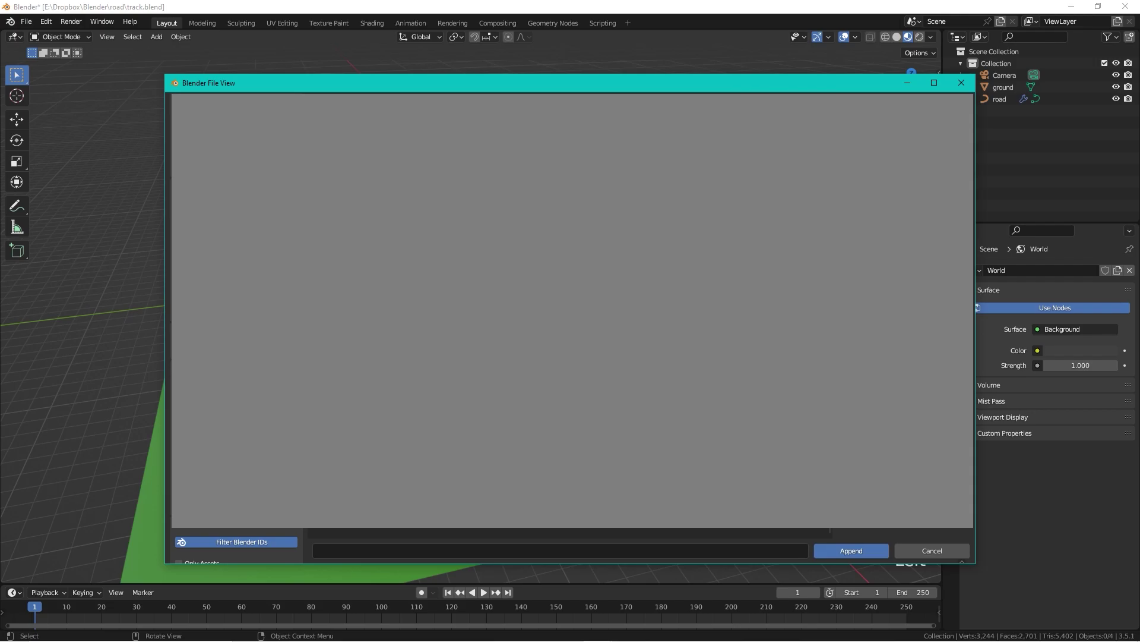
pyautogui.press('g')
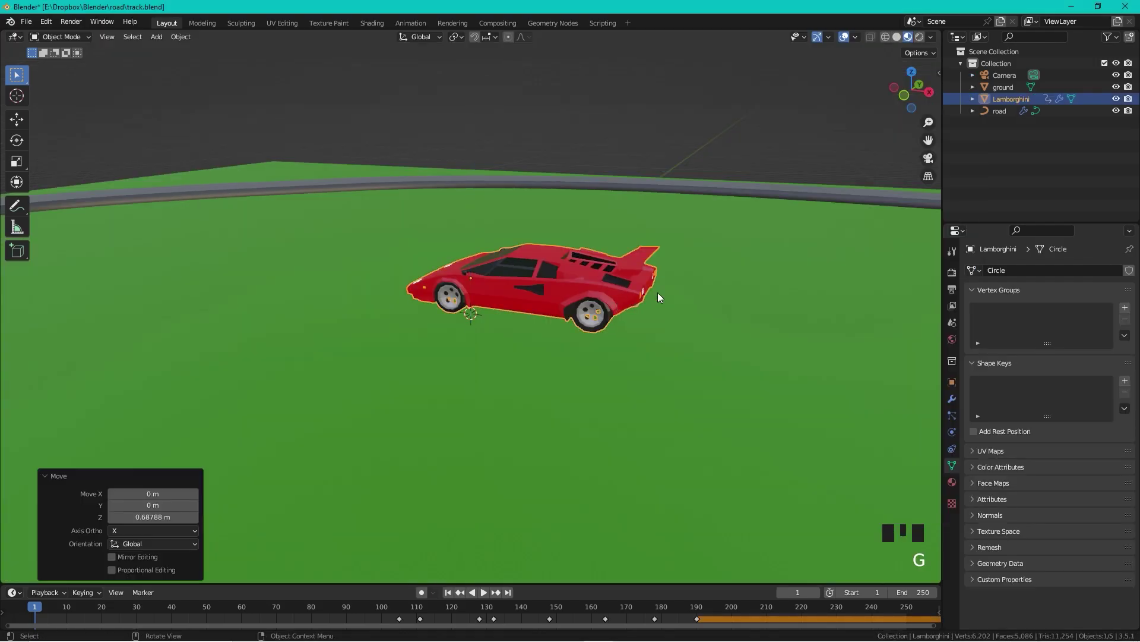
pyautogui.click(733, 300)
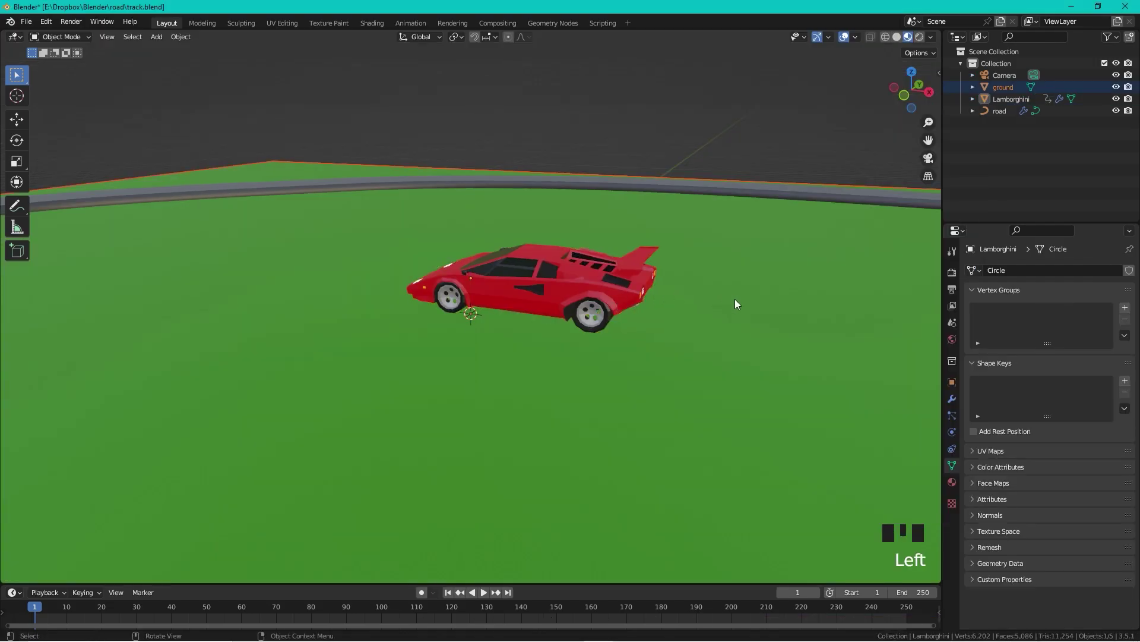
# Scale the ground plane and the road up together to nearly twice their size, and deselect them.
pyautogui.scroll(-2, 776, 250)
pyautogui.moveTo(775, 251); pyautogui.dragTo(599, 264, button='middle')
pyautogui.scroll(-6, 599, 264)
pyautogui.scroll(-4, 649, 304)
pyautogui.moveTo(551, 308); pyautogui.dragTo(722, 380, button='middle')
pyautogui.scroll(-3, 819, 277)
pyautogui.moveTo(755, 251); pyautogui.dragTo(618, 397)
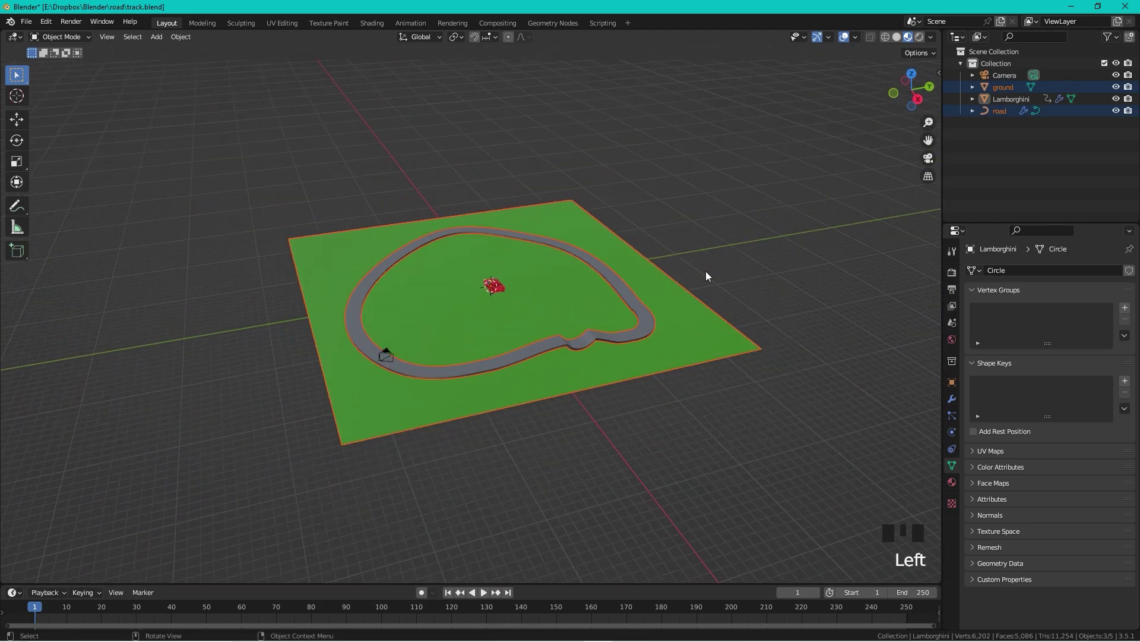
pyautogui.press('s')
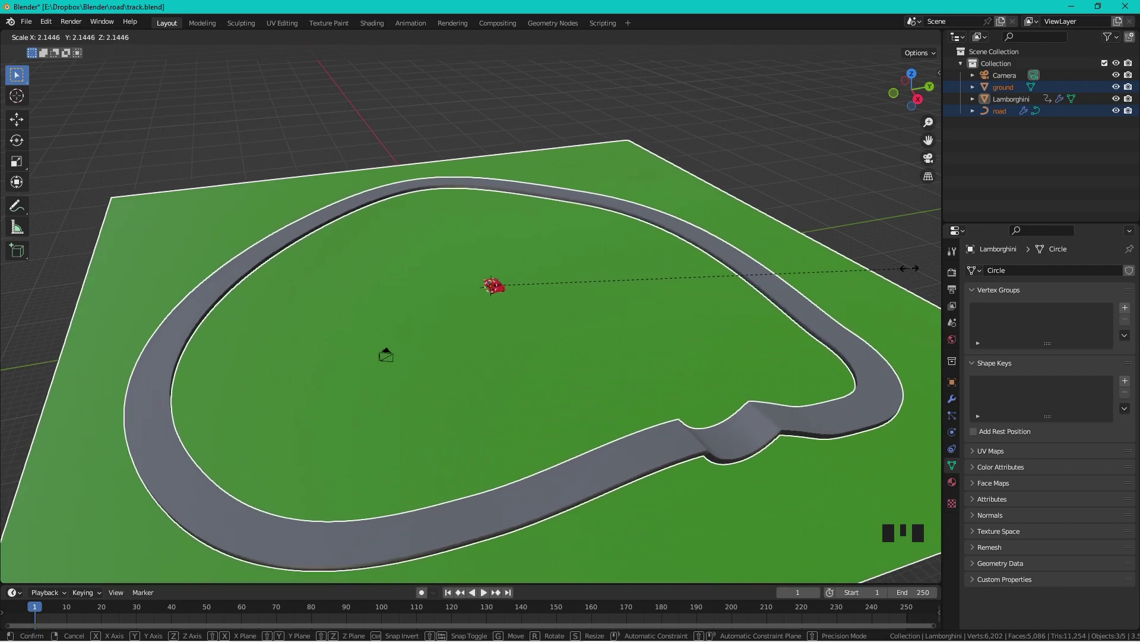
pyautogui.click(854, 276)
pyautogui.scroll(-3, 854, 276)
pyautogui.click(658, 294)
# Check the camera's framing and align the camera to a view overlooking the whole track.
pyautogui.keyDown('shift'); pyautogui.moveTo(658, 295); pyautogui.dragTo(686, 275, button='middle'); pyautogui.keyUp('shift')
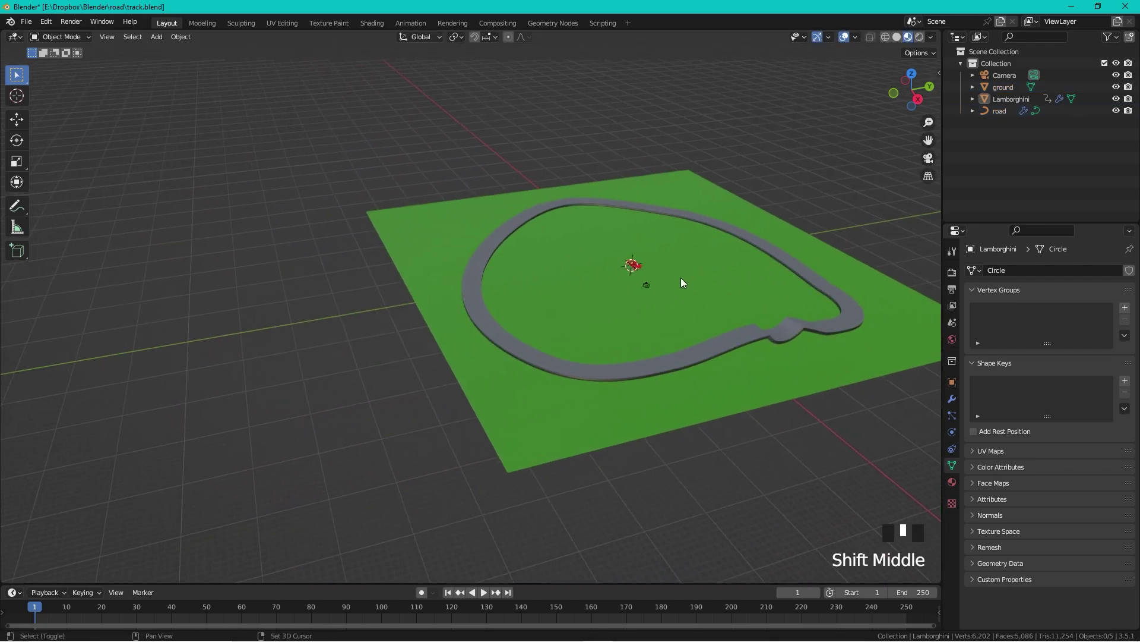
pyautogui.scroll(3, 760, 256)
pyautogui.keyDown('shift'); pyautogui.moveTo(761, 255); pyautogui.dragTo(569, 266, button='middle'); pyautogui.keyUp('shift')
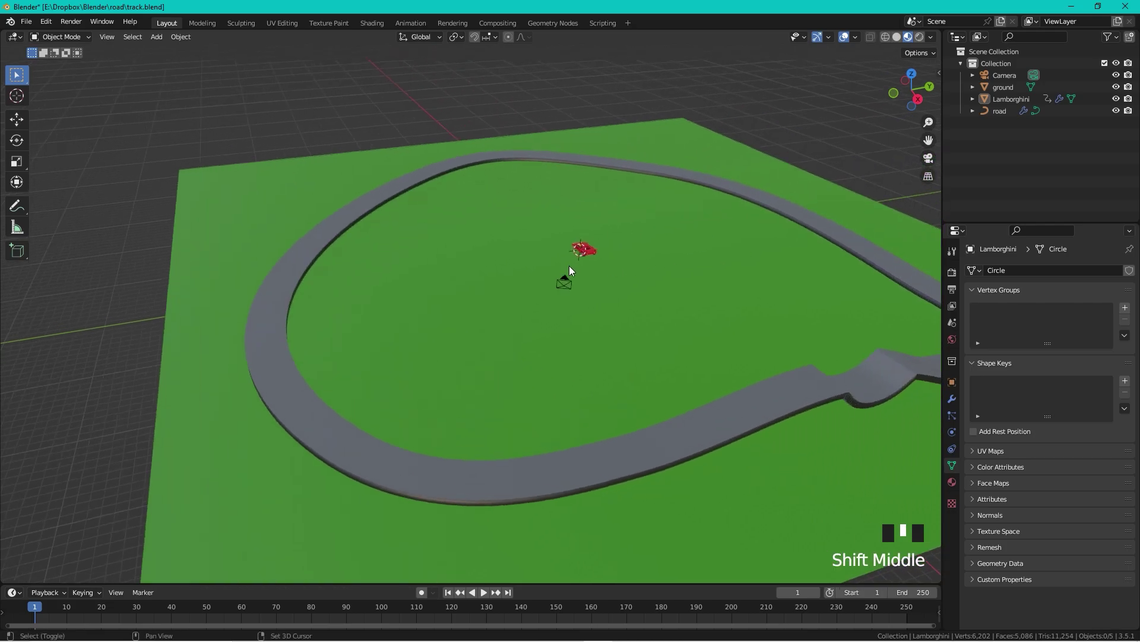
pyautogui.click(929, 157)
pyautogui.scroll(-11, 504, 247)
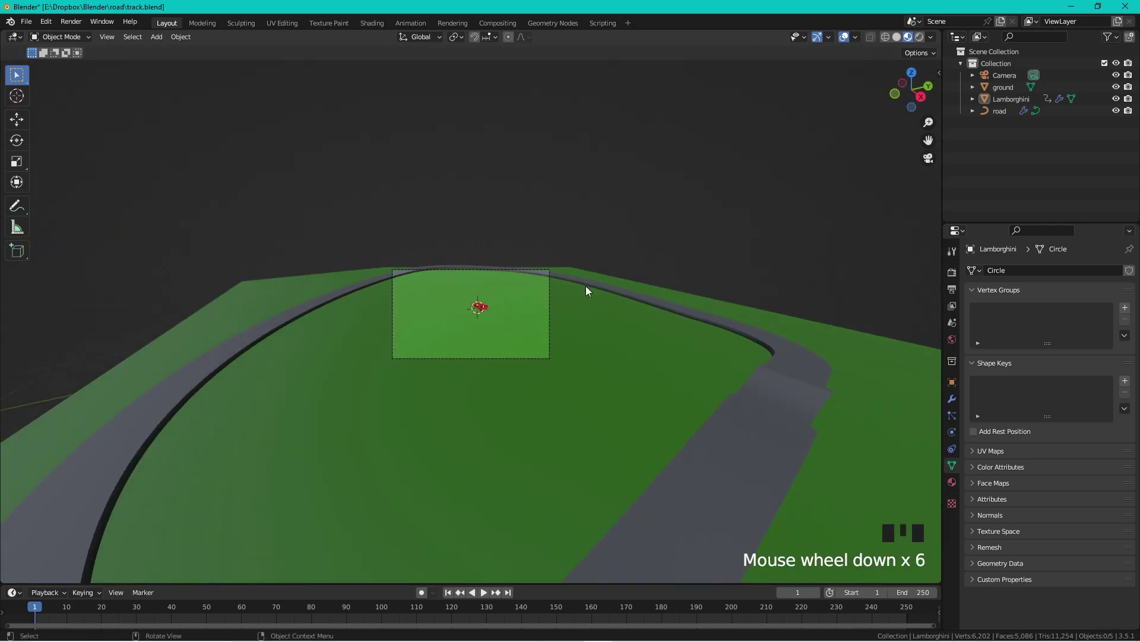
pyautogui.click(927, 138)
pyautogui.click(929, 158)
pyautogui.scroll(-3, 675, 252)
pyautogui.keyDown('shift'); pyautogui.moveTo(675, 255); pyautogui.dragTo(662, 296, button='middle'); pyautogui.keyUp('shift')
pyautogui.scroll(2, 712, 284)
pyautogui.scroll(1, 613, 277)
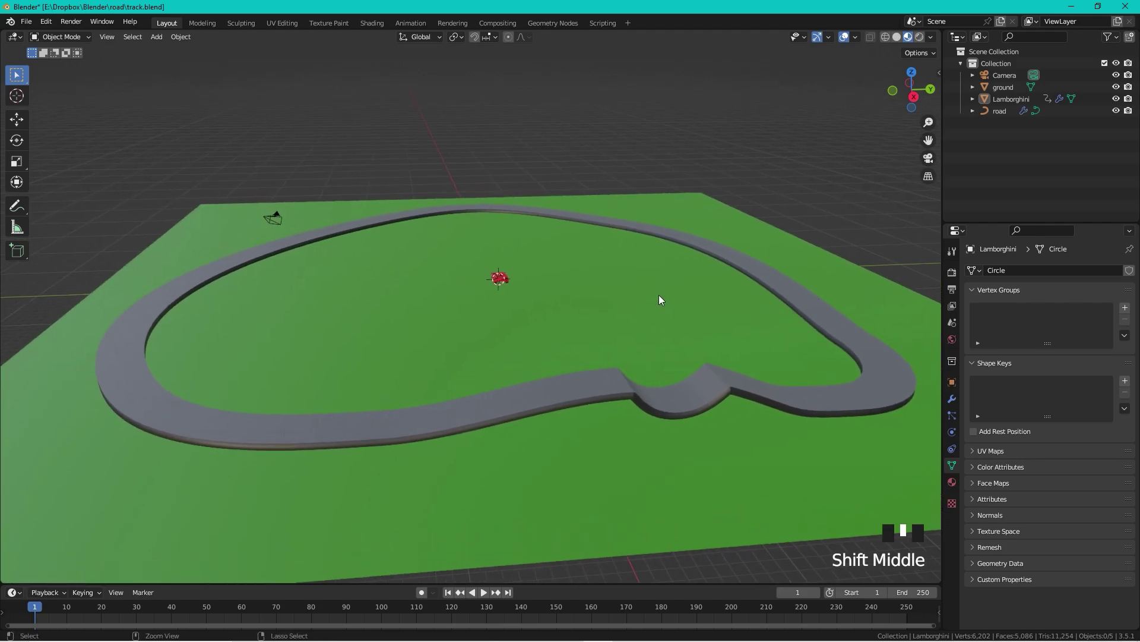
pyautogui.press('ctrl+alt+KP_0')
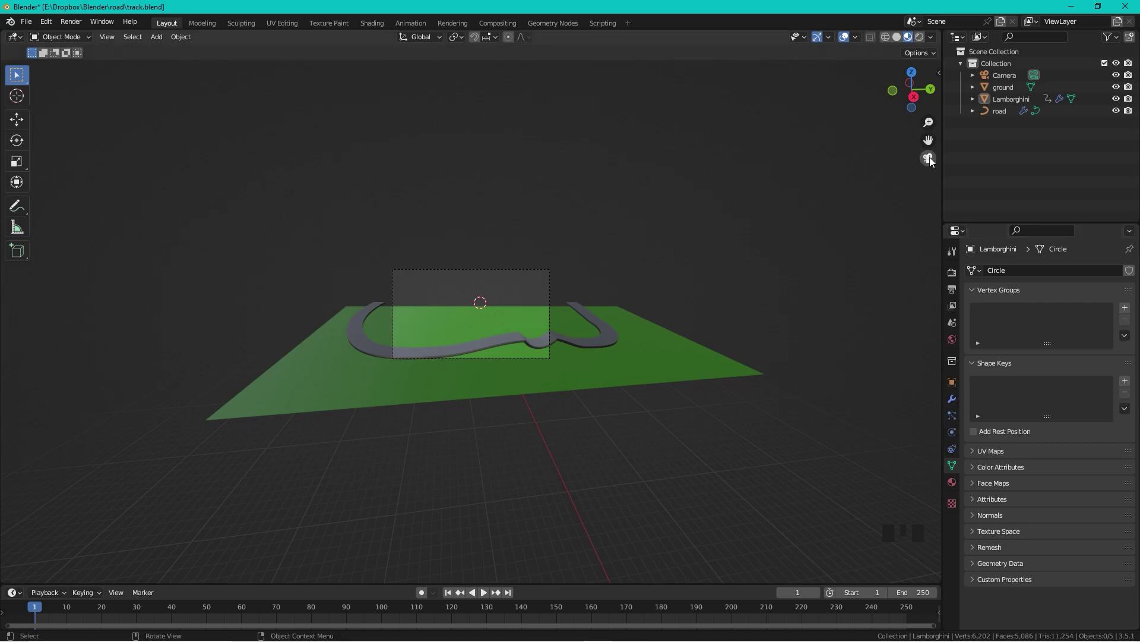
# Raise the camera's clip end distance to 142 m and deselect the camera.
pyautogui.click(1008, 74)
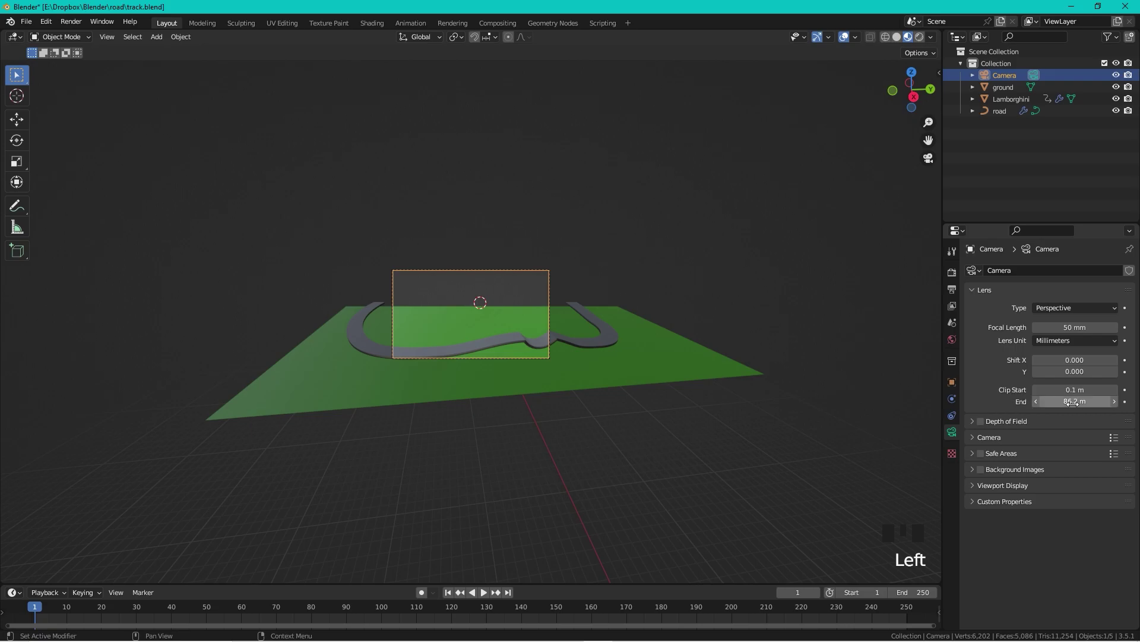
pyautogui.moveTo(1075, 401); pyautogui.dragTo(1116, 401)
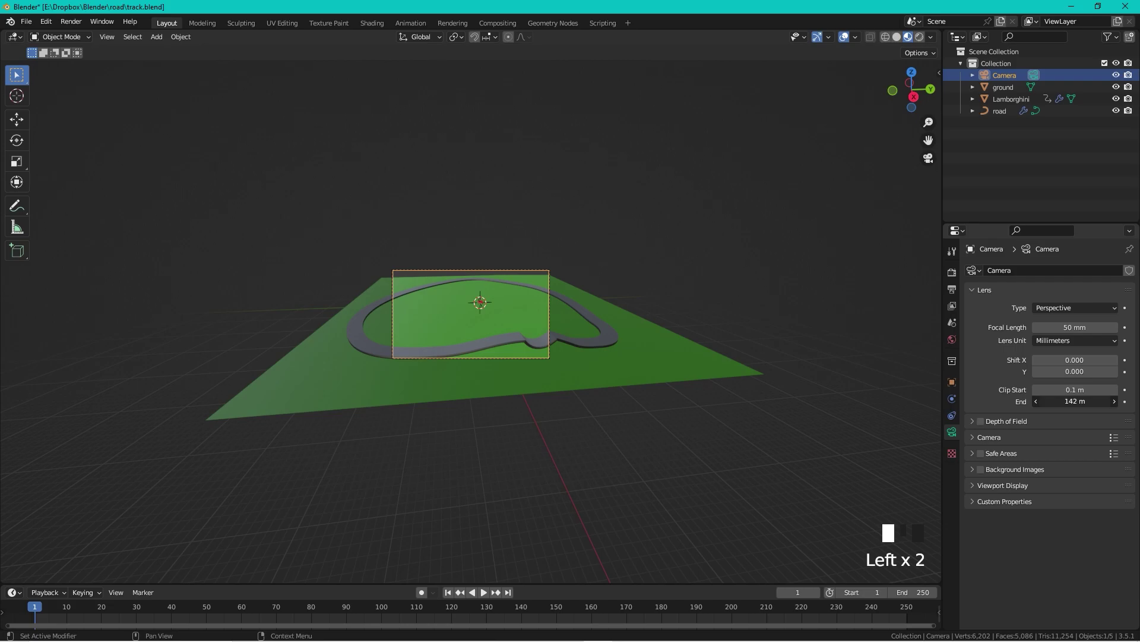
pyautogui.click(626, 260)
# Add a Bezier curve at the scene's centre and scale its points up about 15.7 times in Edit Mode.
pyautogui.moveTo(715, 221); pyautogui.dragTo(561, 239, button='middle')
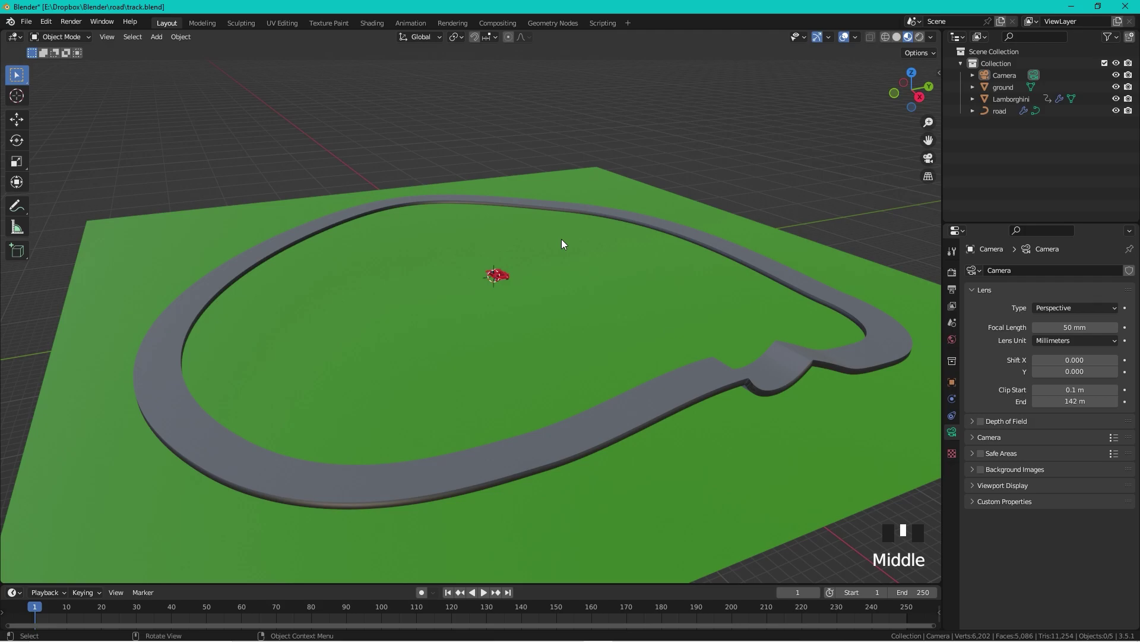
pyautogui.click(912, 70)
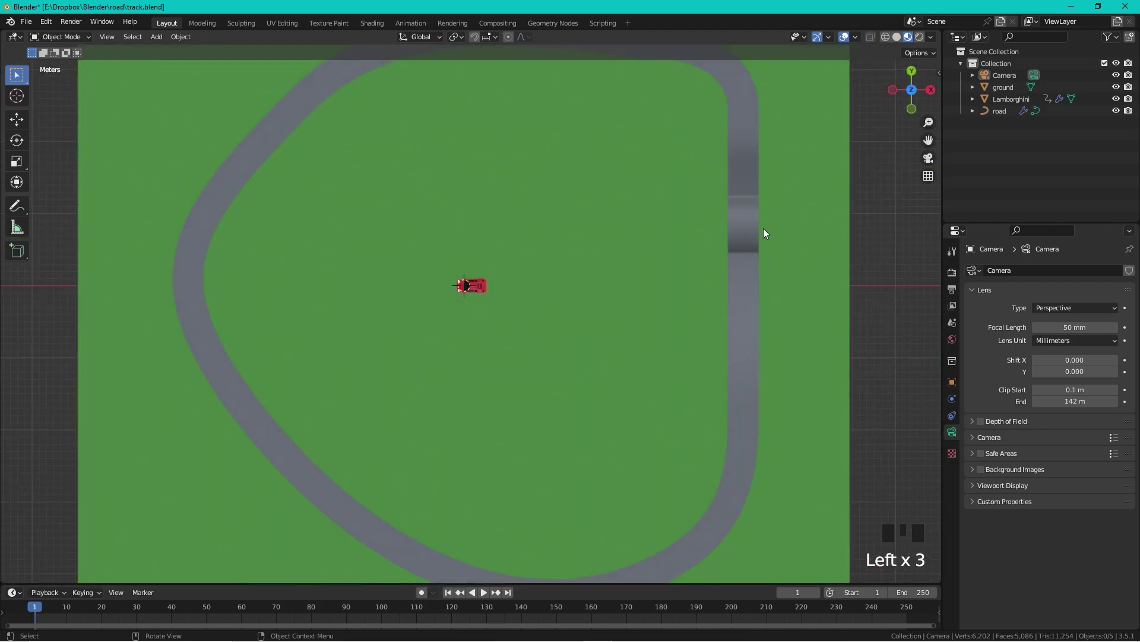
pyautogui.keyDown('shift'); pyautogui.moveTo(668, 363); pyautogui.dragTo(675, 280, button='middle'); pyautogui.keyUp('shift')
pyautogui.scroll(-2, 657, 312)
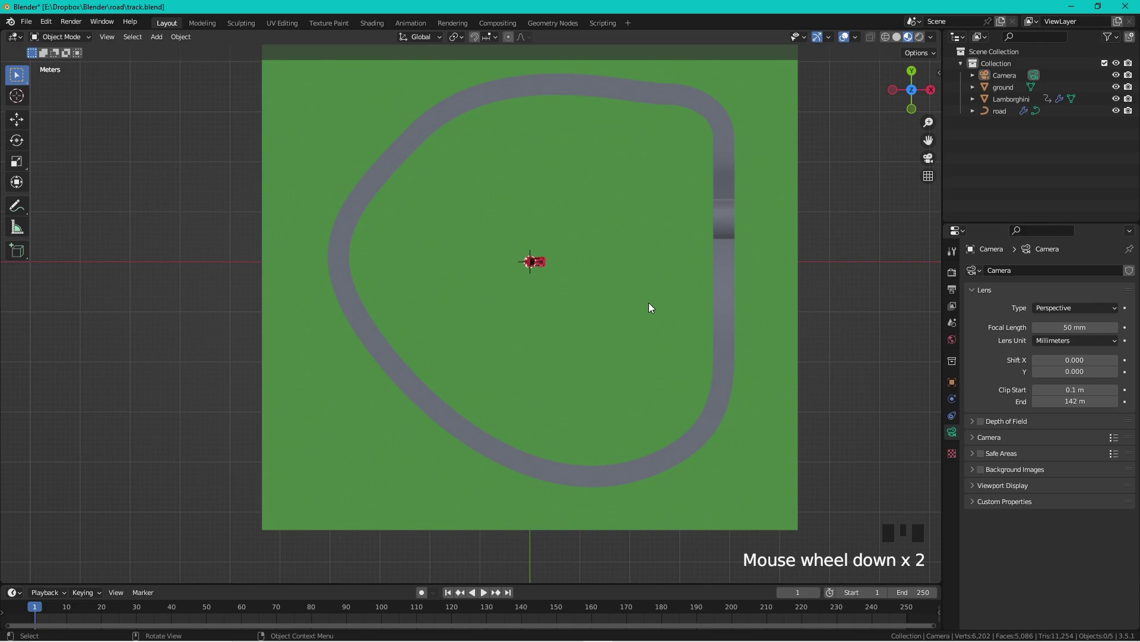
pyautogui.hotkey('shift', 'a')
pyautogui.moveTo(648, 304)
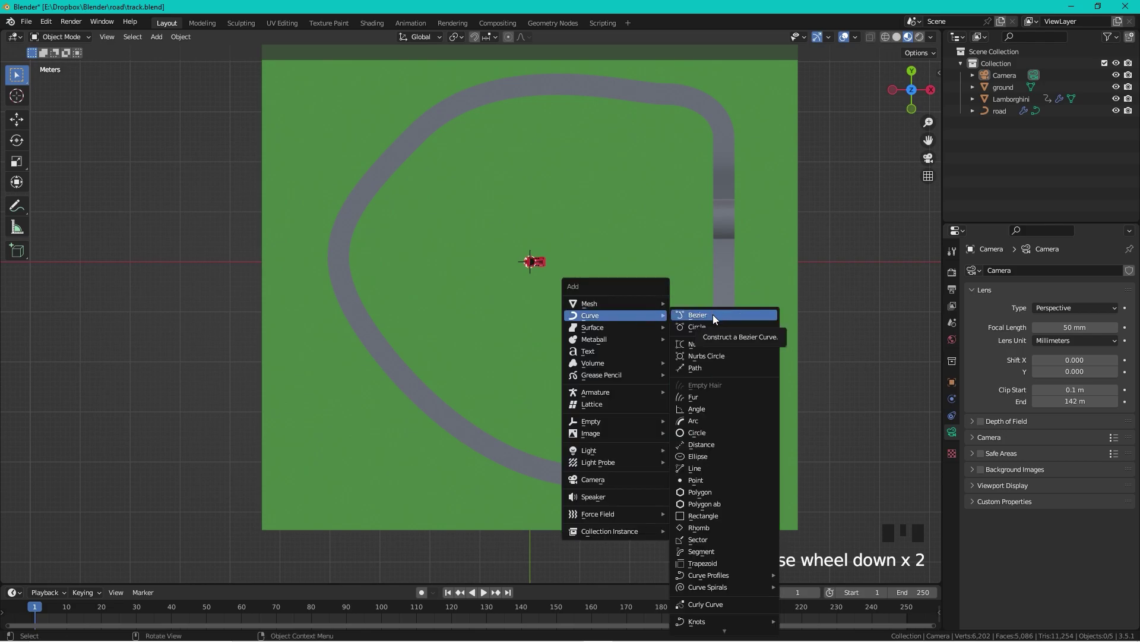
pyautogui.click(712, 319)
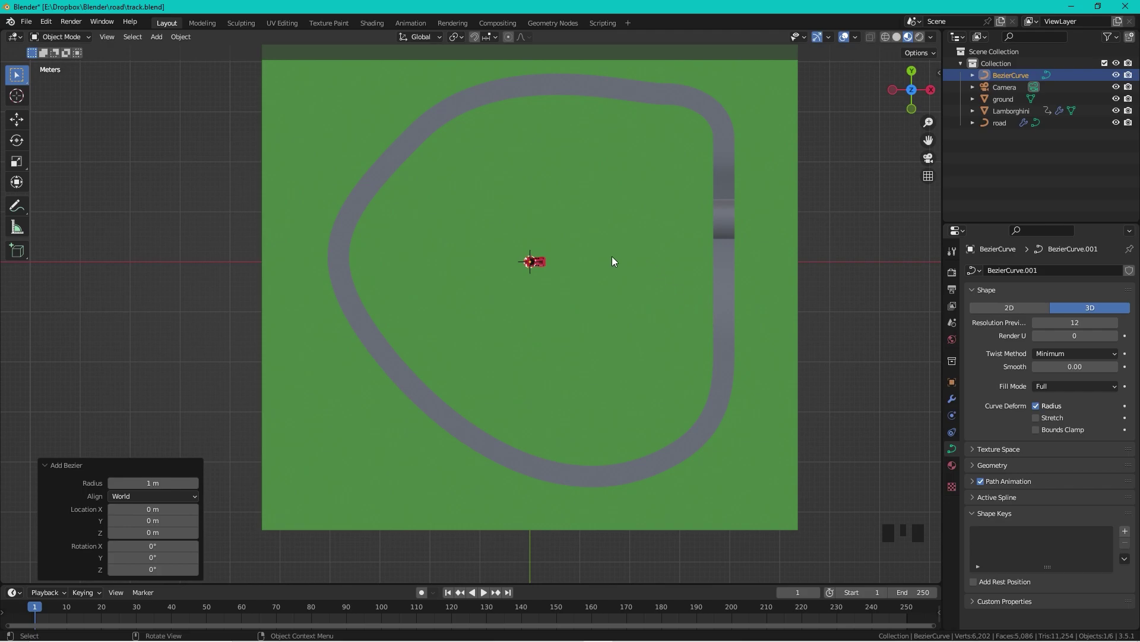
pyautogui.press('Tab')
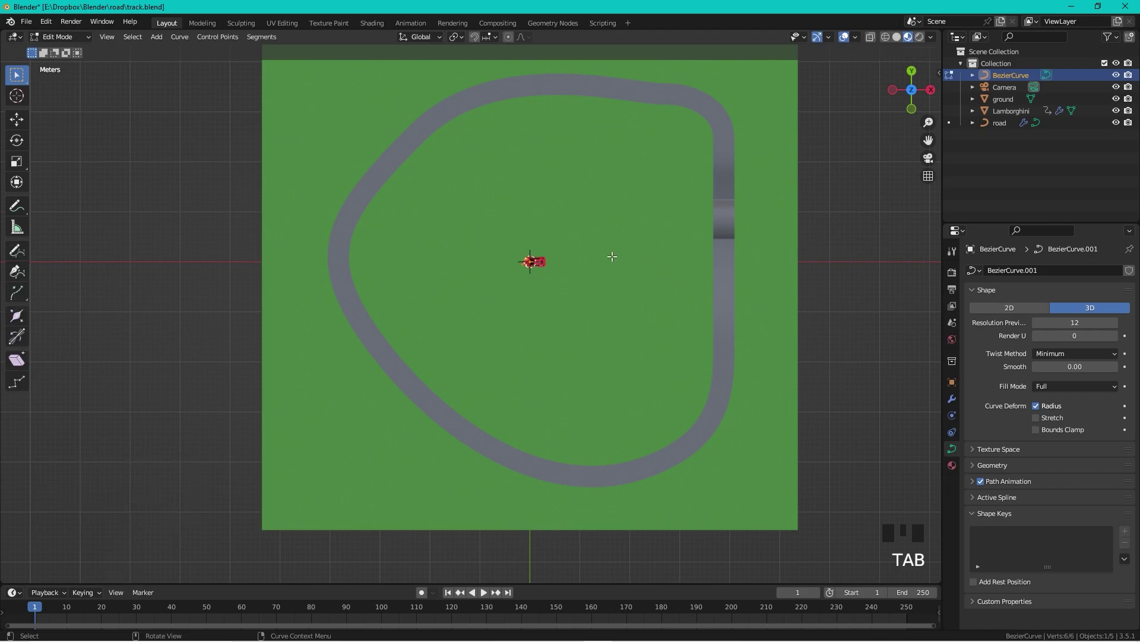
pyautogui.press('s')
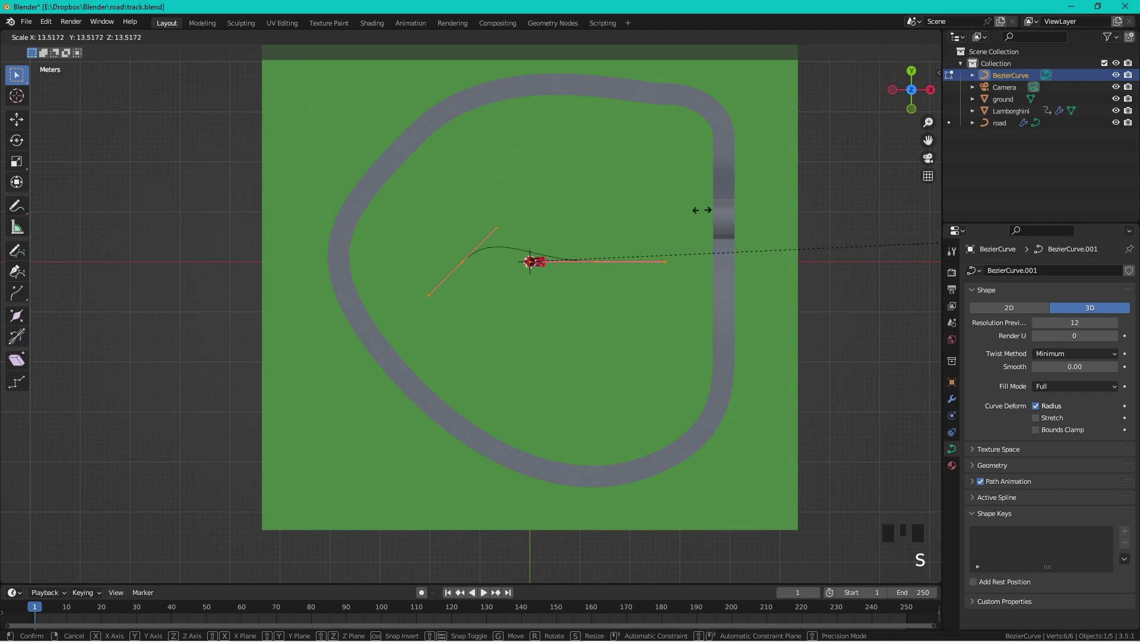
pyautogui.click(877, 212)
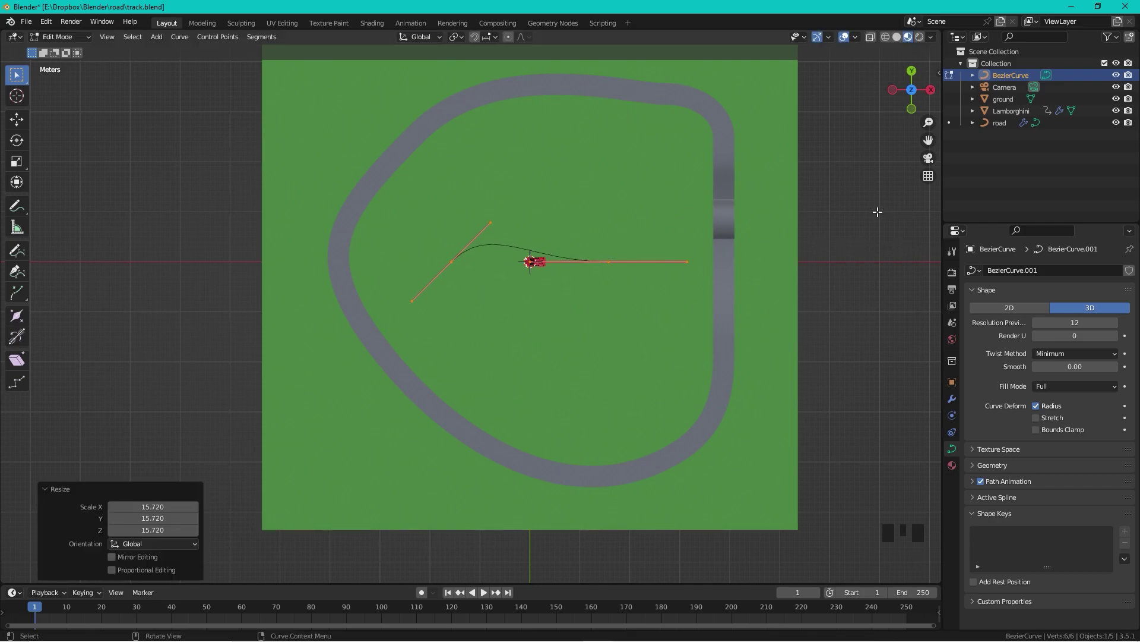
# Move the whole curve about 31.6 m along Y and raise it about 5.28 m along Z, above the road.
pyautogui.press('g')
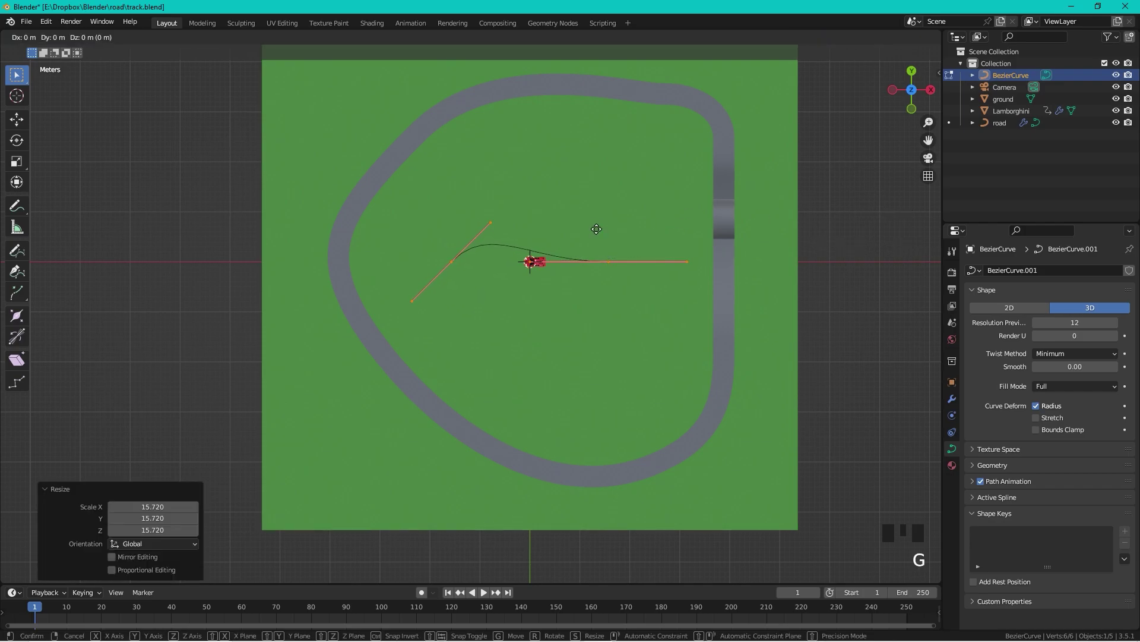
pyautogui.press('y')
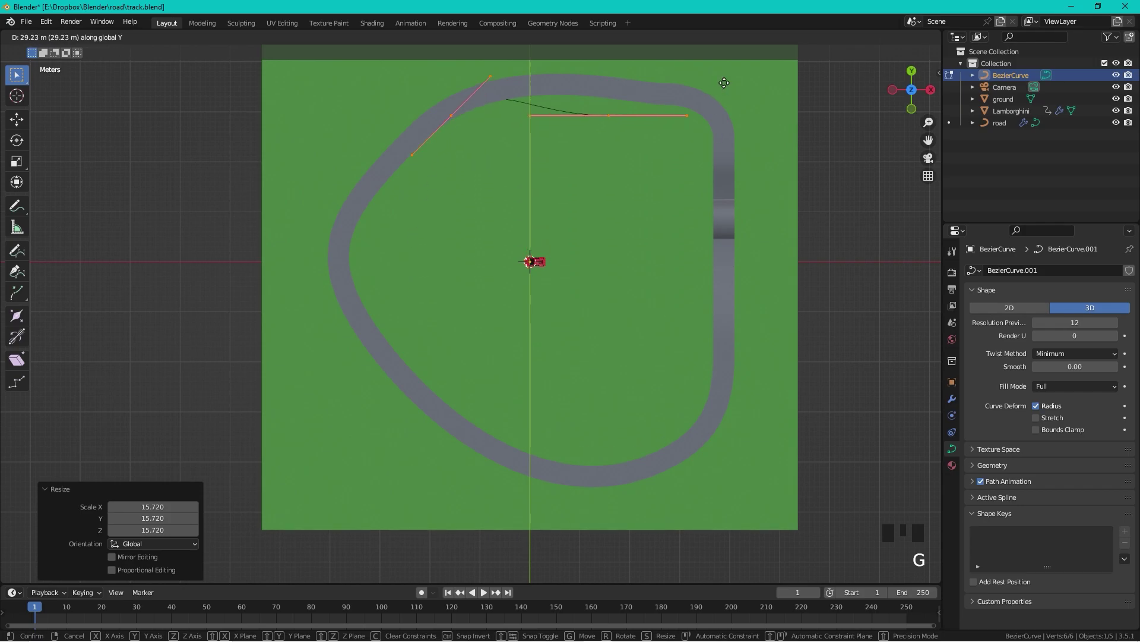
pyautogui.click(735, 72)
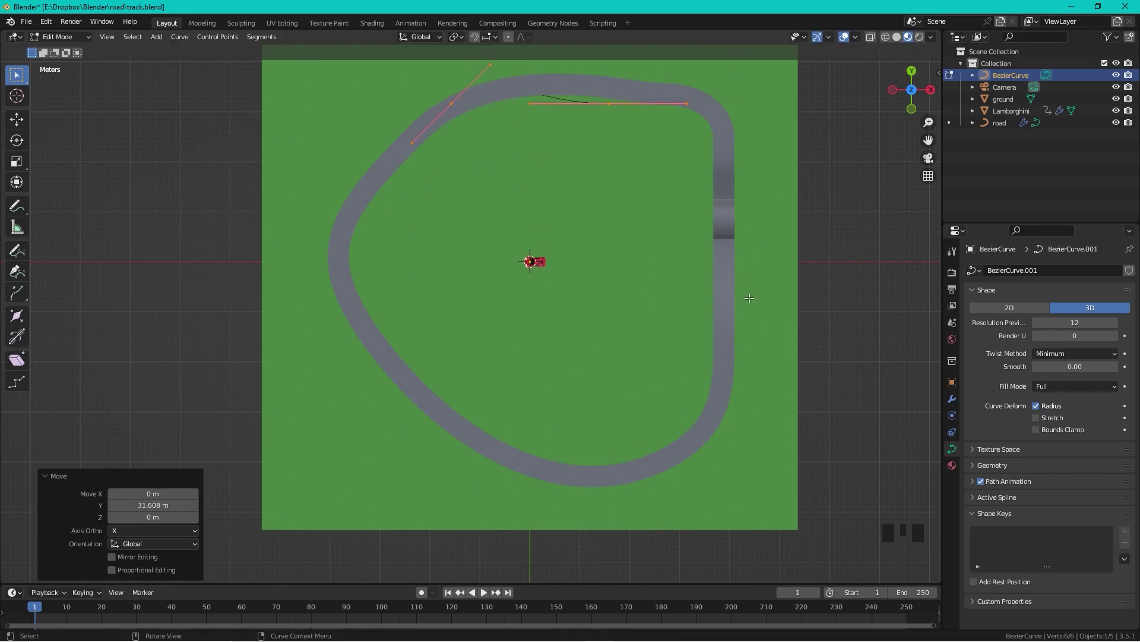
pyautogui.moveTo(749, 298); pyautogui.dragTo(657, 209, button='middle')
pyautogui.scroll(2, 640, 381)
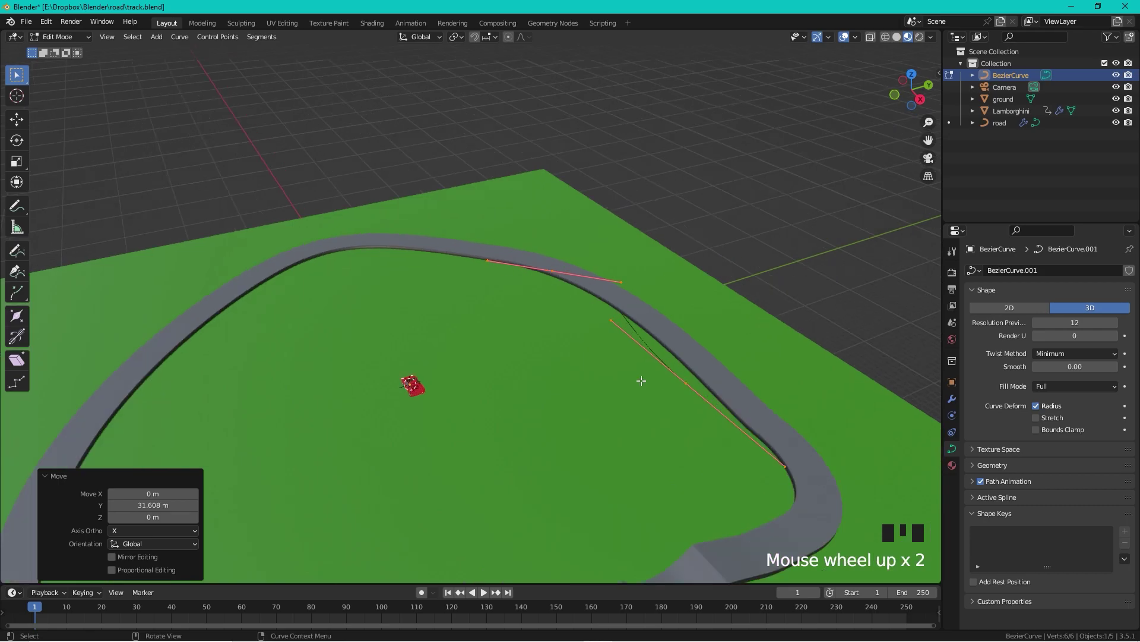
pyautogui.press('g')
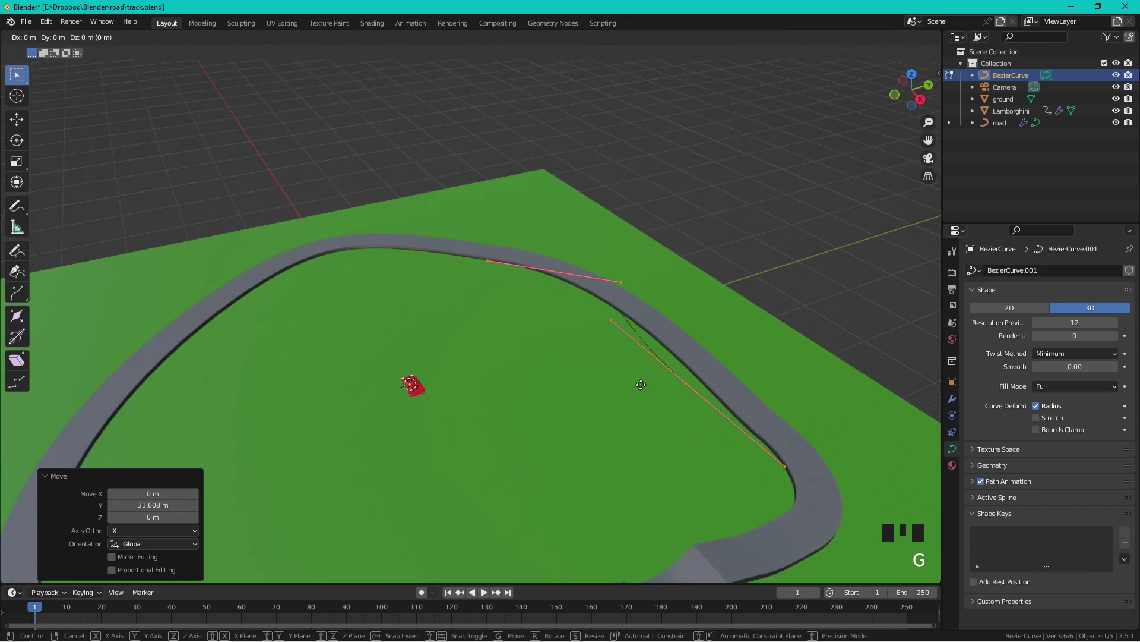
pyautogui.press('z')
pyautogui.click(732, 309)
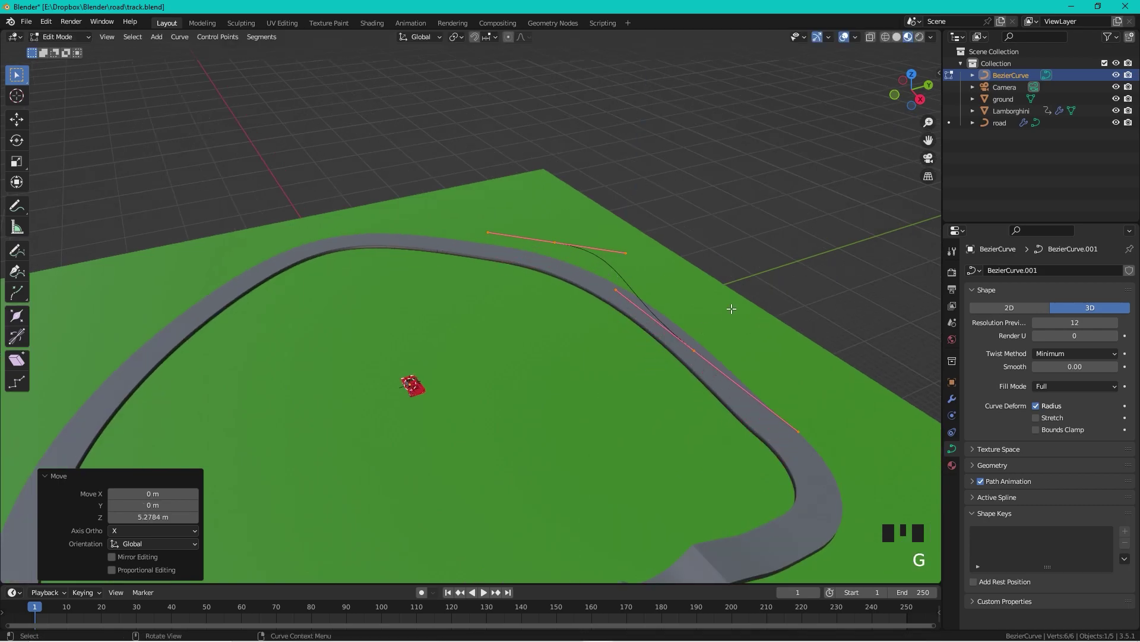
# In top view, move the curve's two control points onto the road so the curve follows the far bend.
pyautogui.click(912, 75)
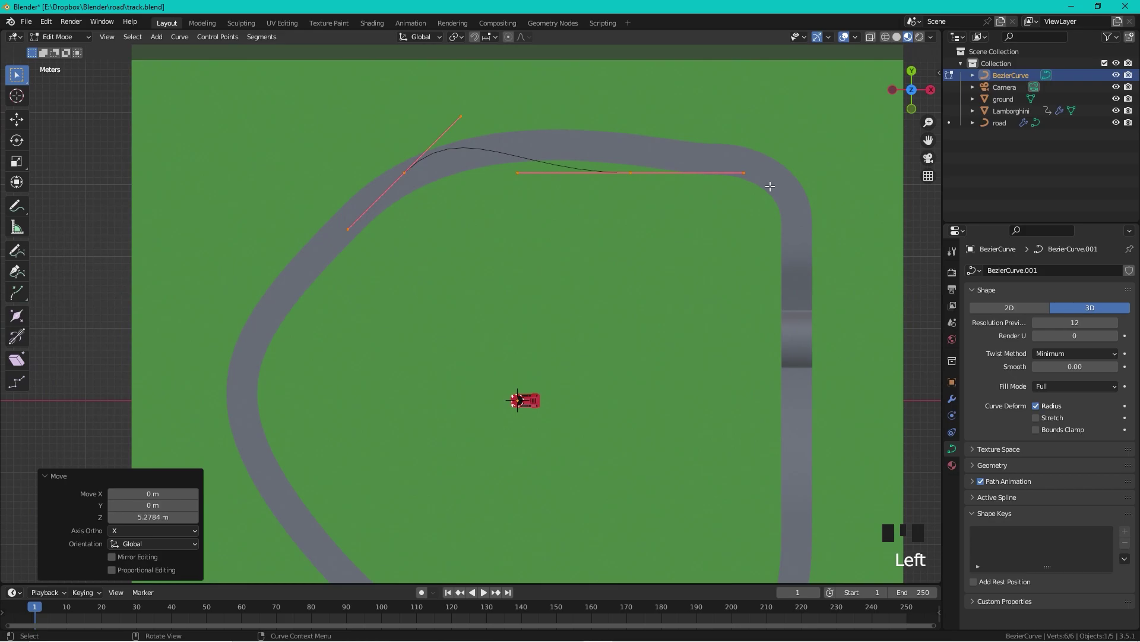
pyautogui.click(652, 162)
pyautogui.press('g')
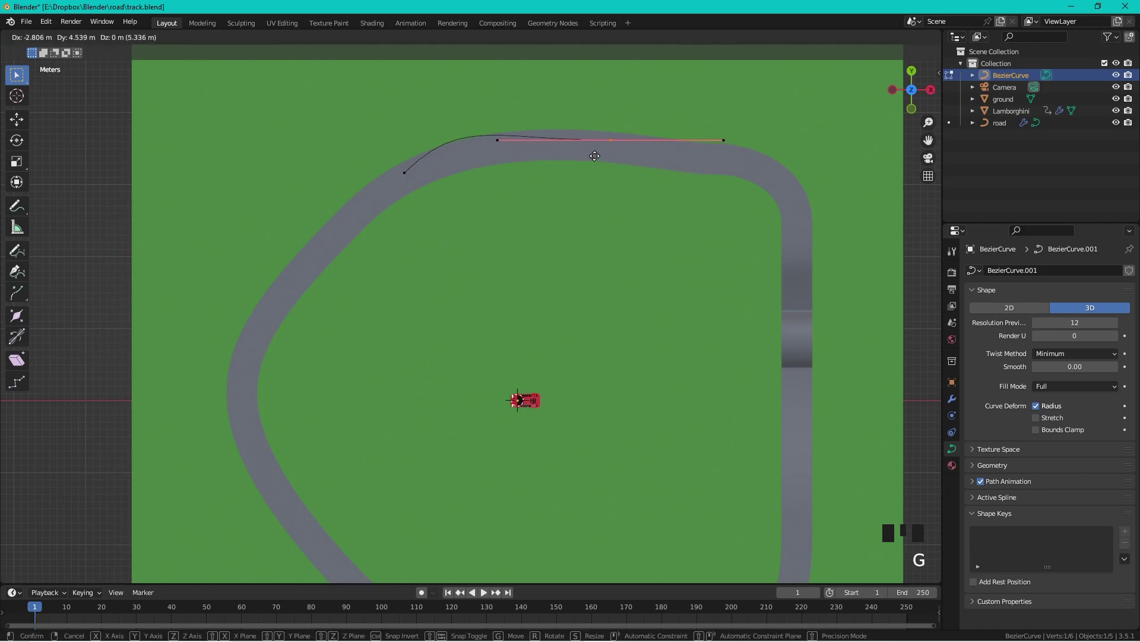
pyautogui.click(591, 157)
pyautogui.click(404, 181)
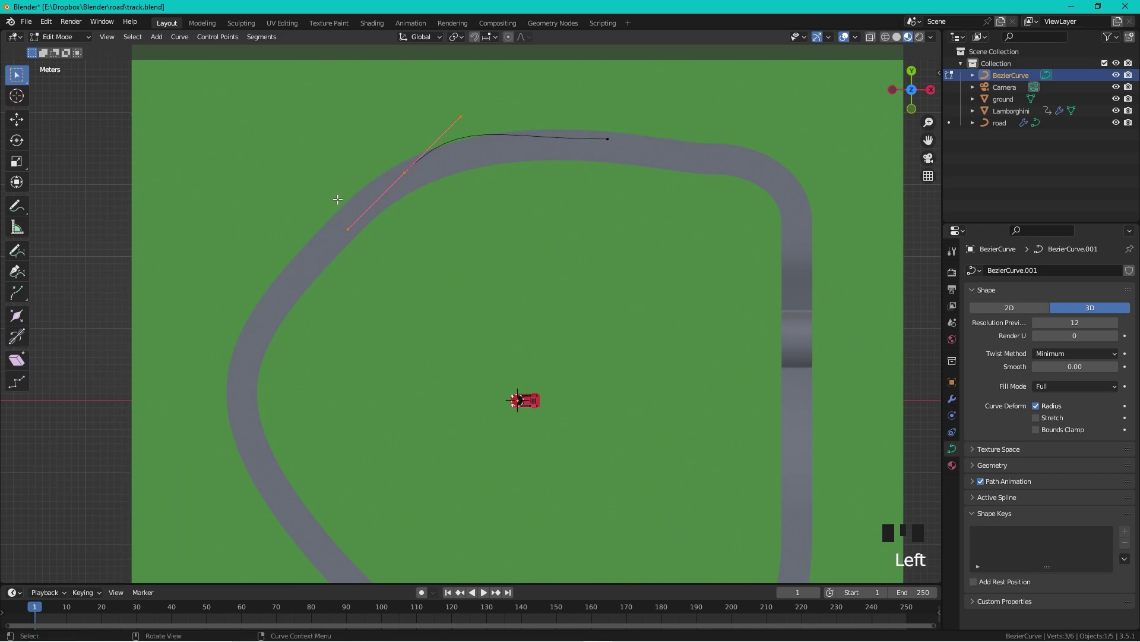
pyautogui.press('g')
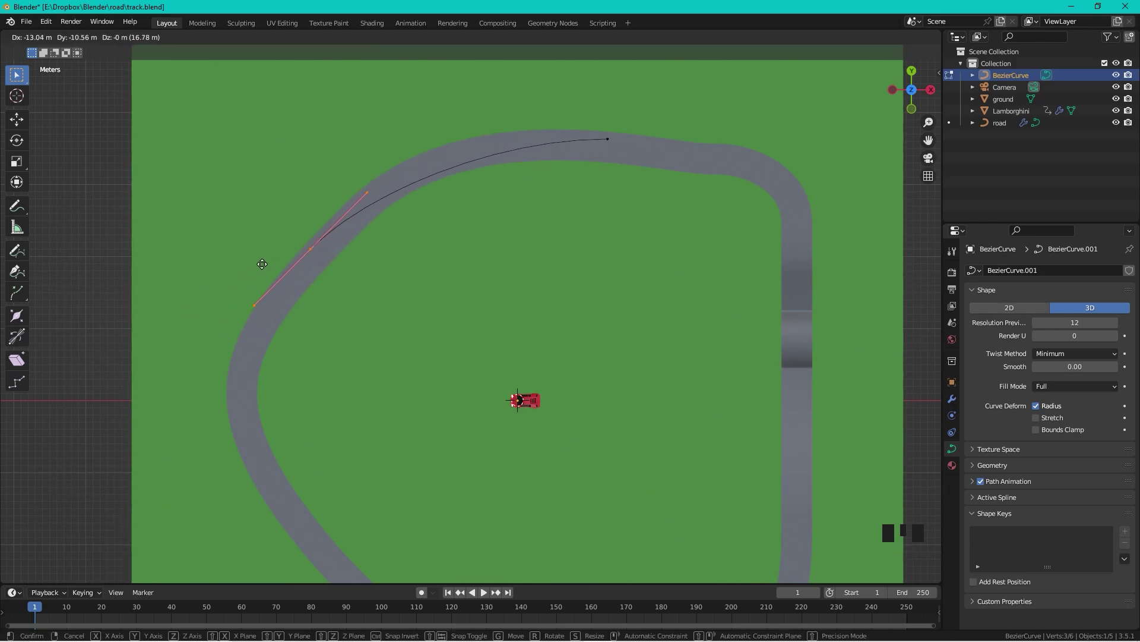
pyautogui.click(257, 277)
# Extrude three more control points from the curve's end, following the road around the bends to the near straight.
pyautogui.keyDown('shift'); pyautogui.moveTo(453, 326); pyautogui.dragTo(644, 196, button='middle'); pyautogui.keyUp('shift')
pyautogui.press('e')
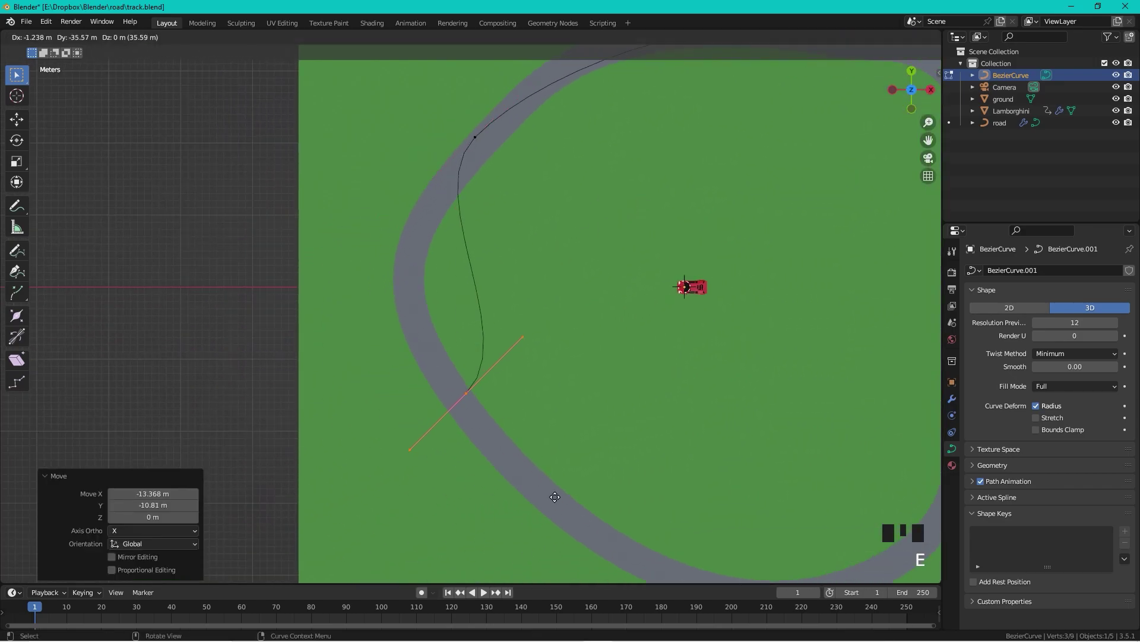
pyautogui.click(555, 496)
pyautogui.keyDown('shift'); pyautogui.moveTo(555, 497); pyautogui.dragTo(428, 345, button='middle'); pyautogui.keyUp('shift')
pyautogui.press('e')
pyautogui.click(849, 522)
pyautogui.keyDown('shift'); pyautogui.moveTo(827, 385); pyautogui.dragTo(660, 411, button='middle'); pyautogui.keyUp('shift')
pyautogui.press('e')
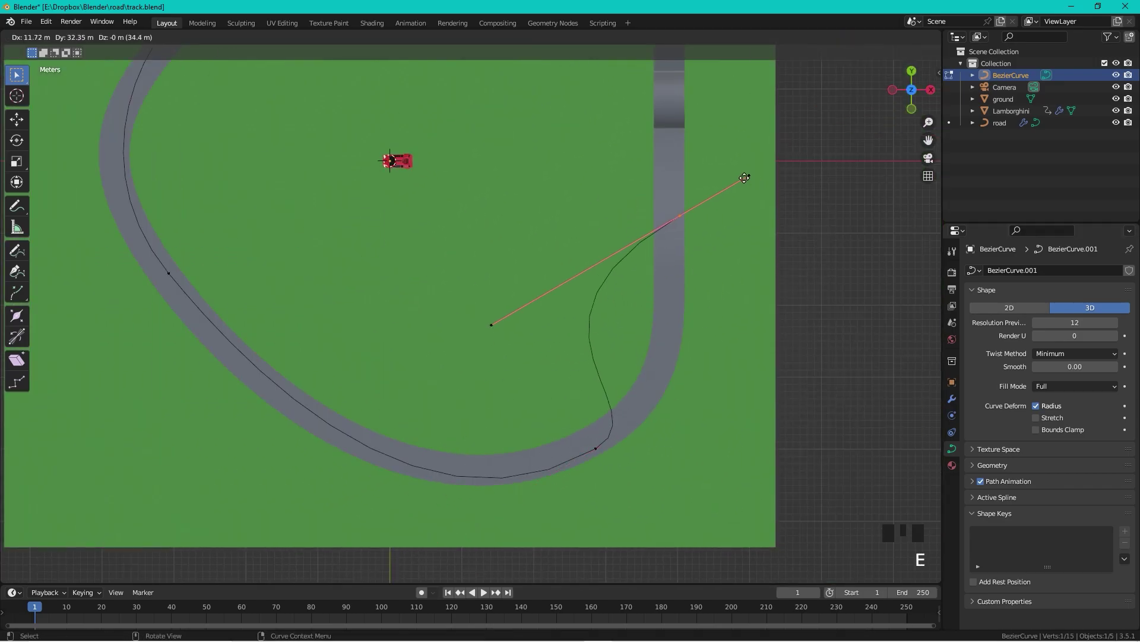
pyautogui.click(744, 178)
pyautogui.scroll(-1, 740, 255)
pyautogui.moveTo(740, 254); pyautogui.dragTo(711, 441, button='middle')
pyautogui.scroll(2, 712, 440)
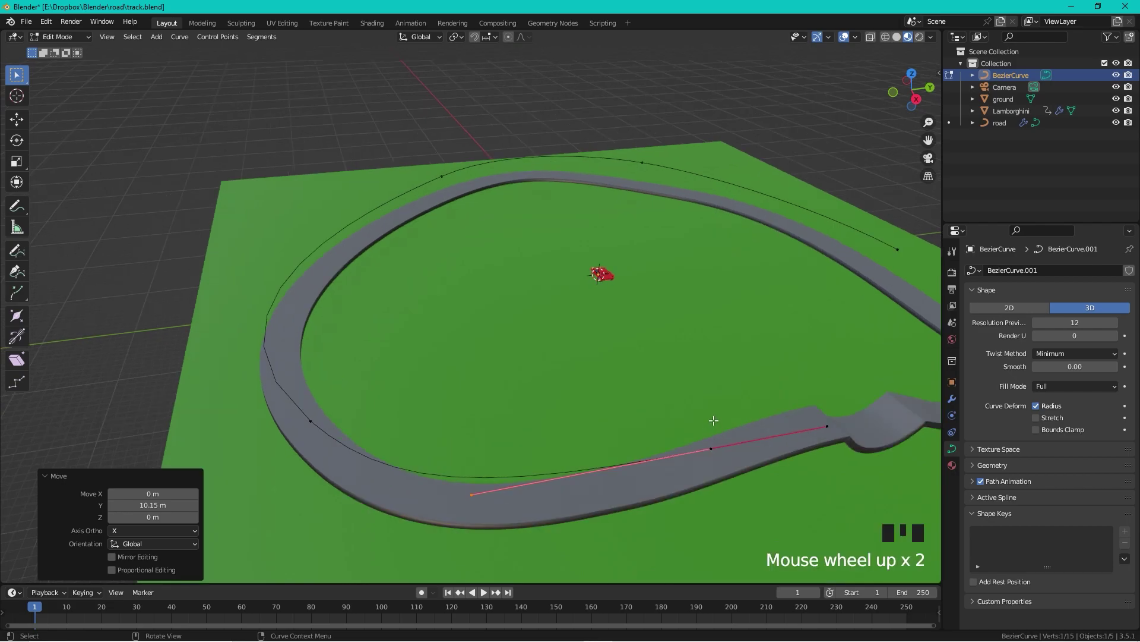
# Flatten all of the curve's points to one height by scaling them to 0 along Z.
pyautogui.press('a')
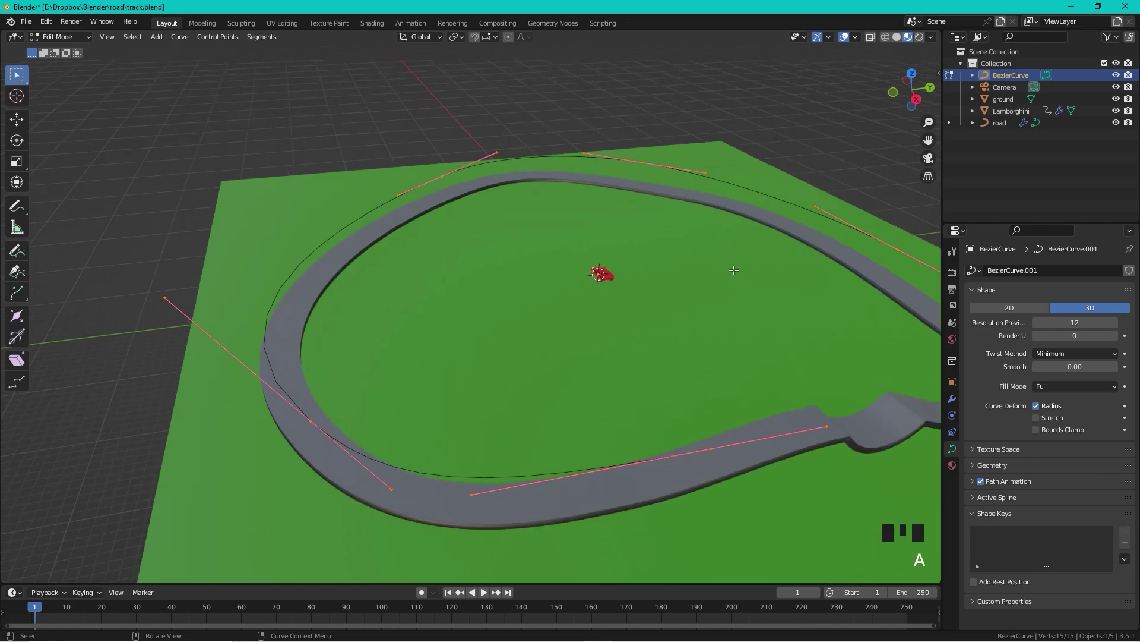
pyautogui.press('s')
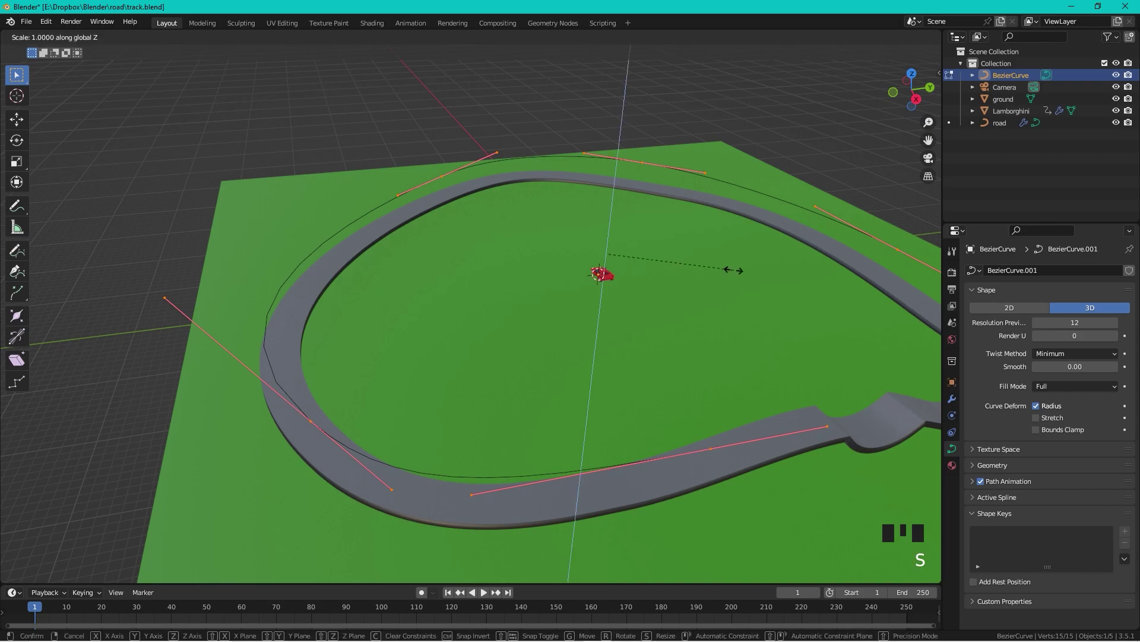
pyautogui.press('z')
pyautogui.press('0')
pyautogui.press('Return')
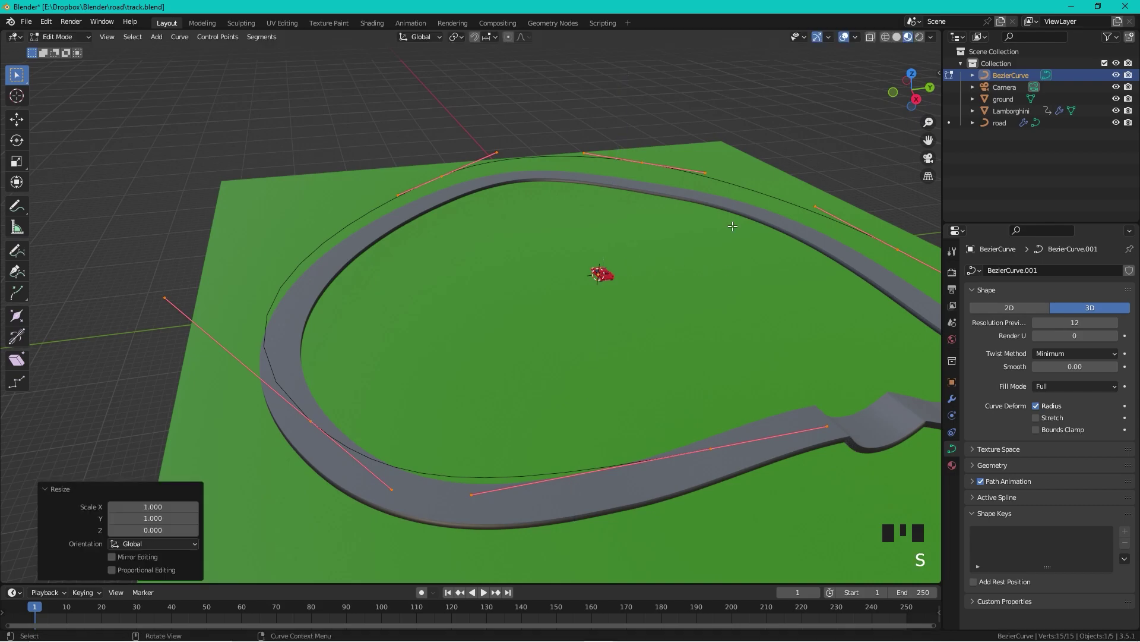
# In side view, lower the flattened curve about 3.1 m along Z to just above the road, and leave Edit Mode.
pyautogui.click(916, 98)
pyautogui.press('g')
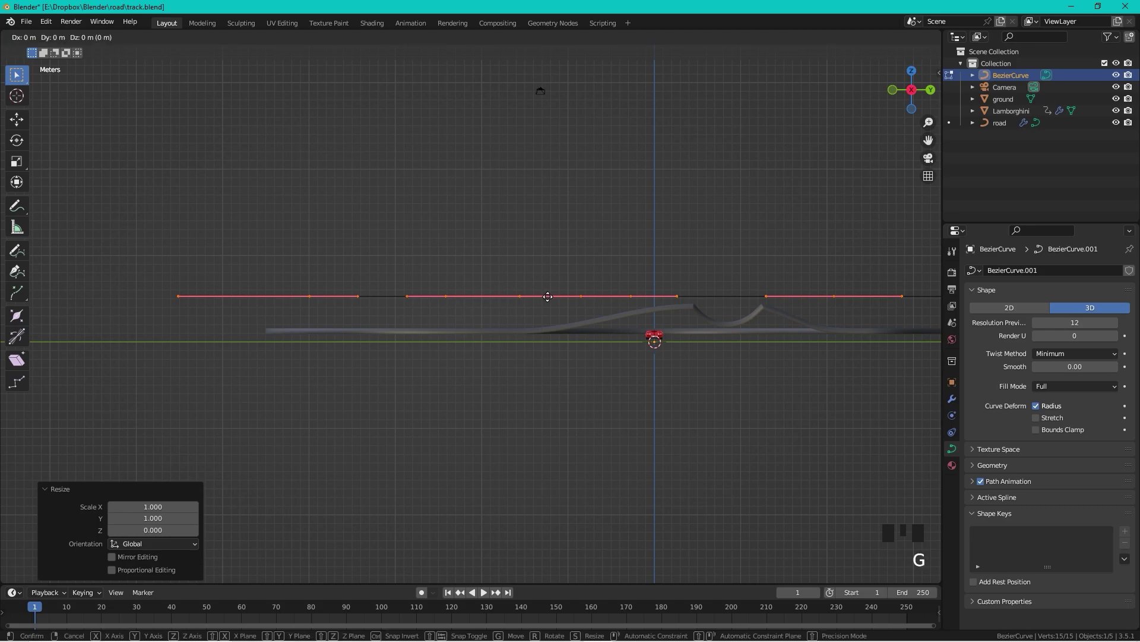
pyautogui.press('z')
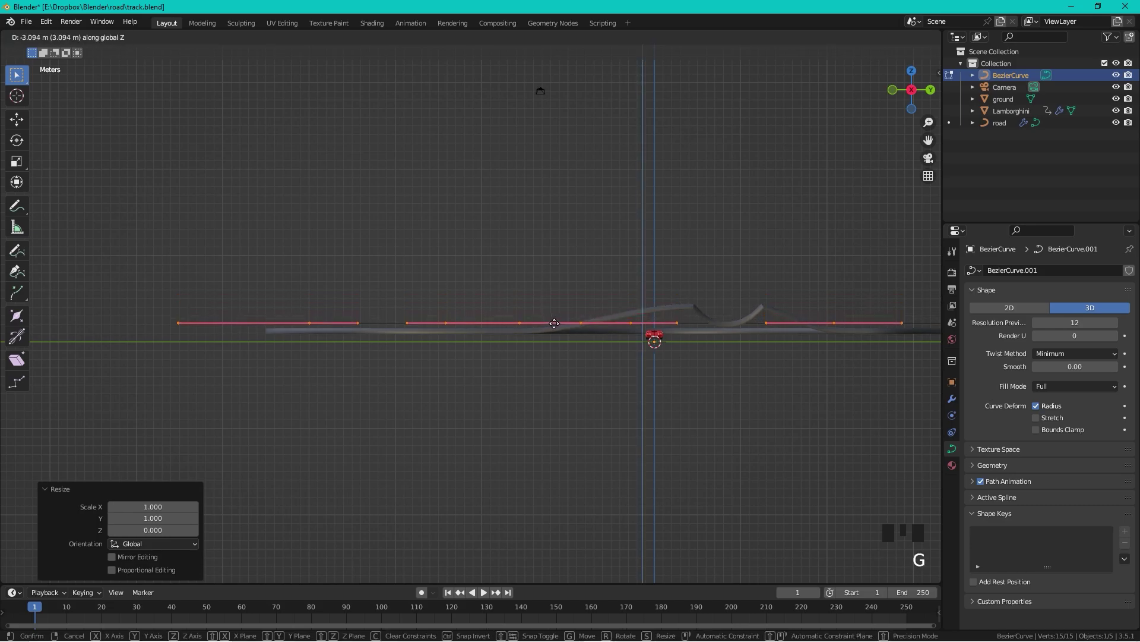
pyautogui.click(555, 323)
pyautogui.press('Tab')
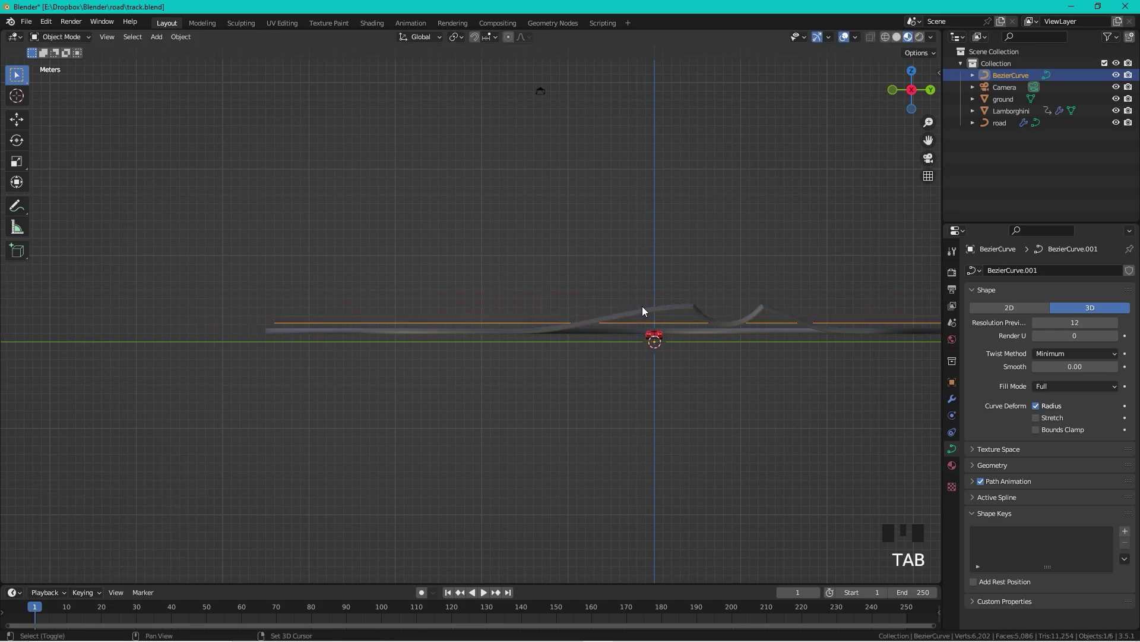
# Add the road to the selection, lower it and the curve together about 1.03 m along Z, and deselect them.
pyautogui.keyDown('shift'); pyautogui.click(644, 307); pyautogui.keyUp('shift')
pyautogui.scroll(3, 471, 318)
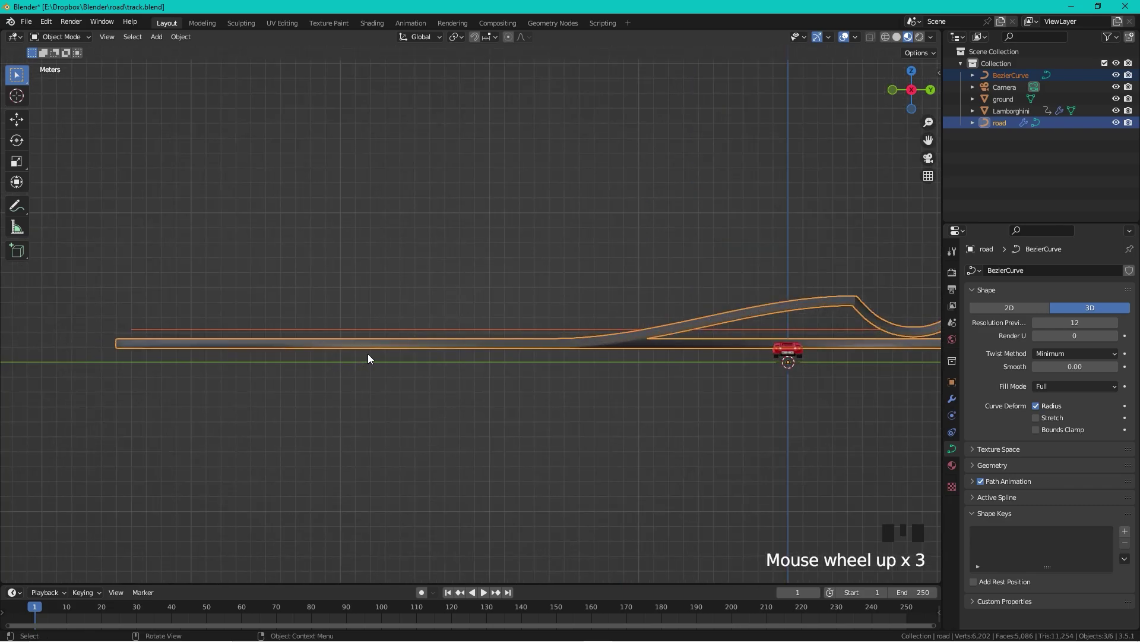
pyautogui.press('g')
pyautogui.press('z')
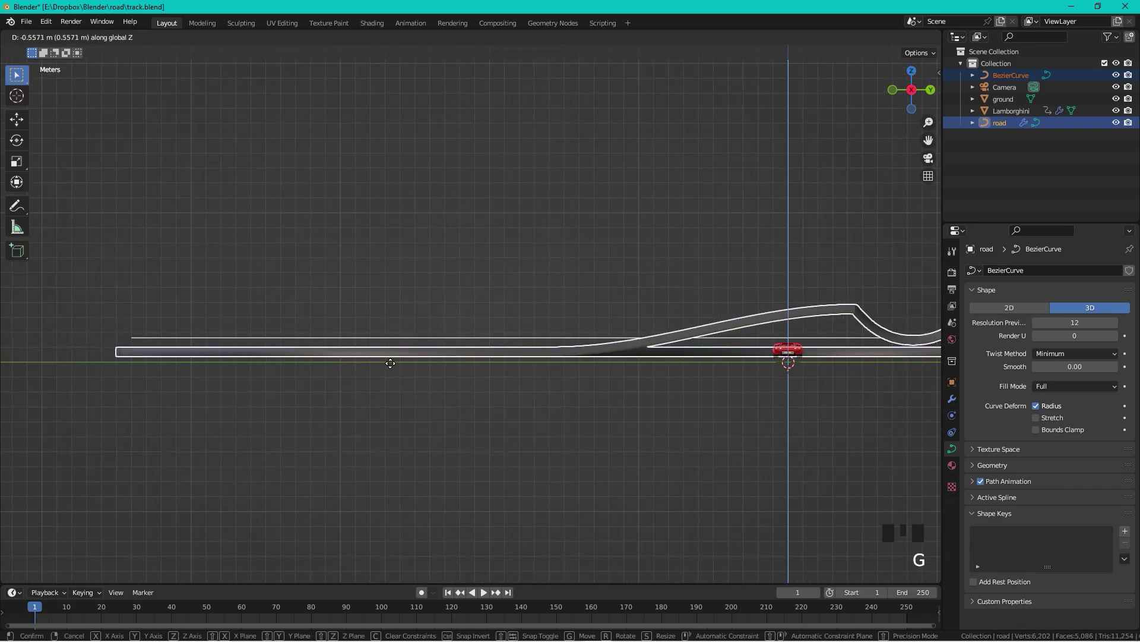
pyautogui.click(408, 368)
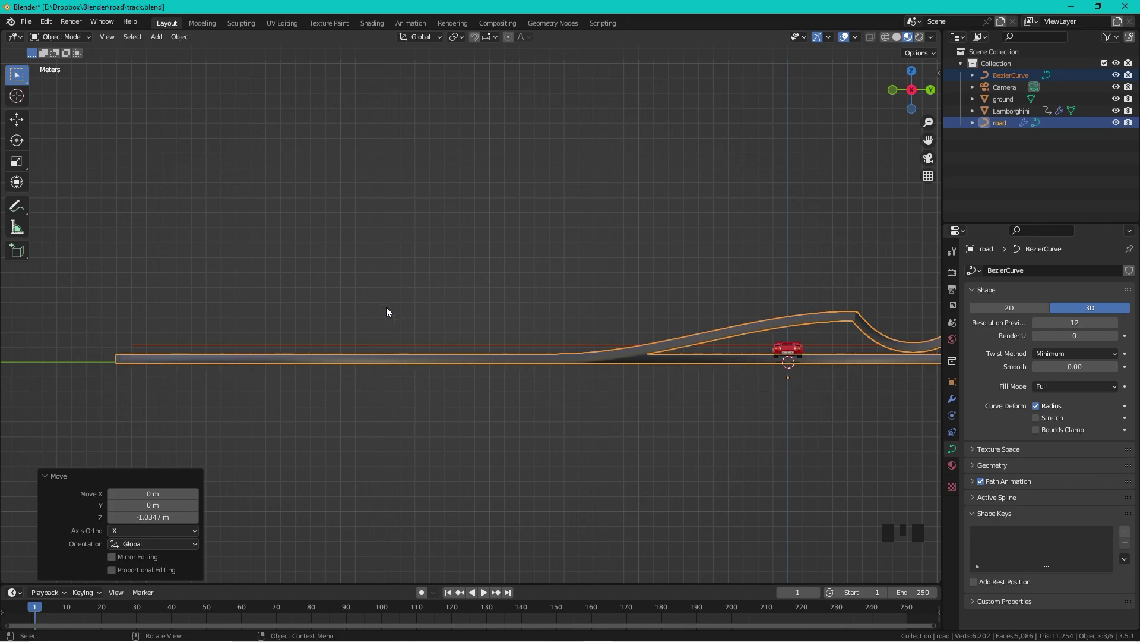
pyautogui.click(386, 256)
# Select the Bezier curve and check from several angles how it follows the road surface.
pyautogui.moveTo(387, 249); pyautogui.dragTo(404, 289, button='middle')
pyautogui.click(656, 369)
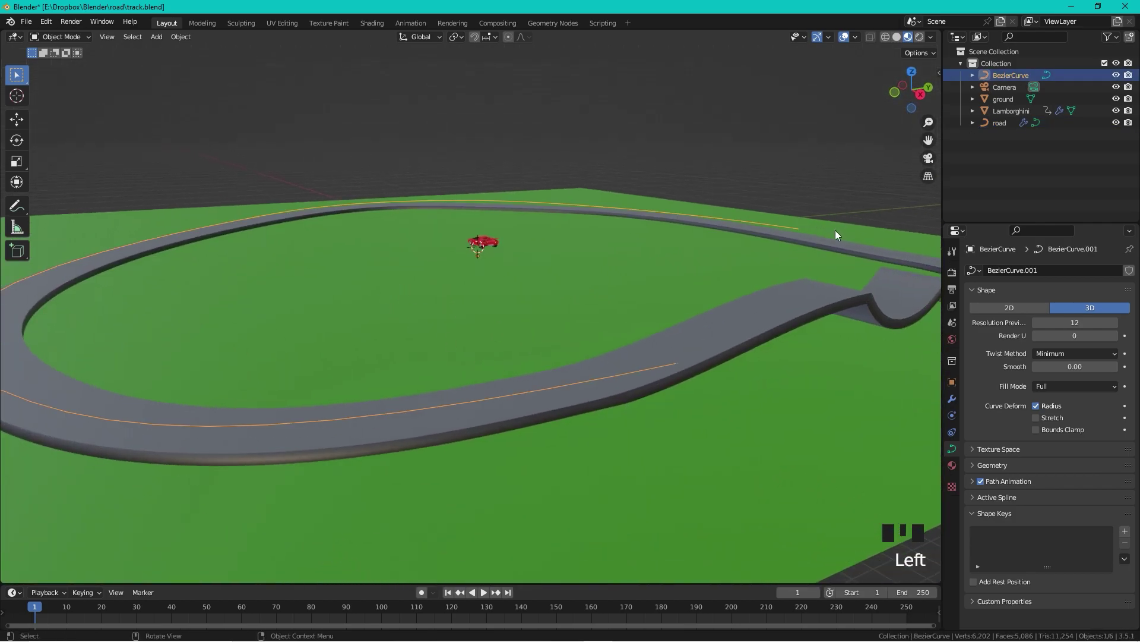
pyautogui.moveTo(836, 231); pyautogui.dragTo(732, 218, button='middle')
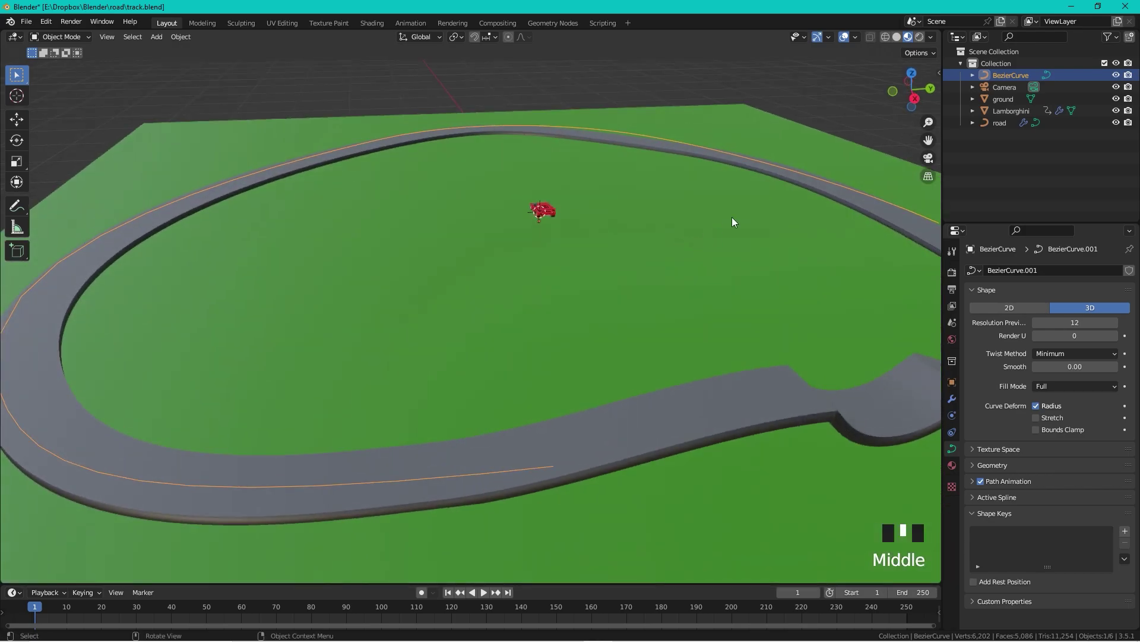
pyautogui.click(916, 97)
pyautogui.scroll(-2, 514, 145)
pyautogui.moveTo(515, 144); pyautogui.dragTo(558, 194, button='middle')
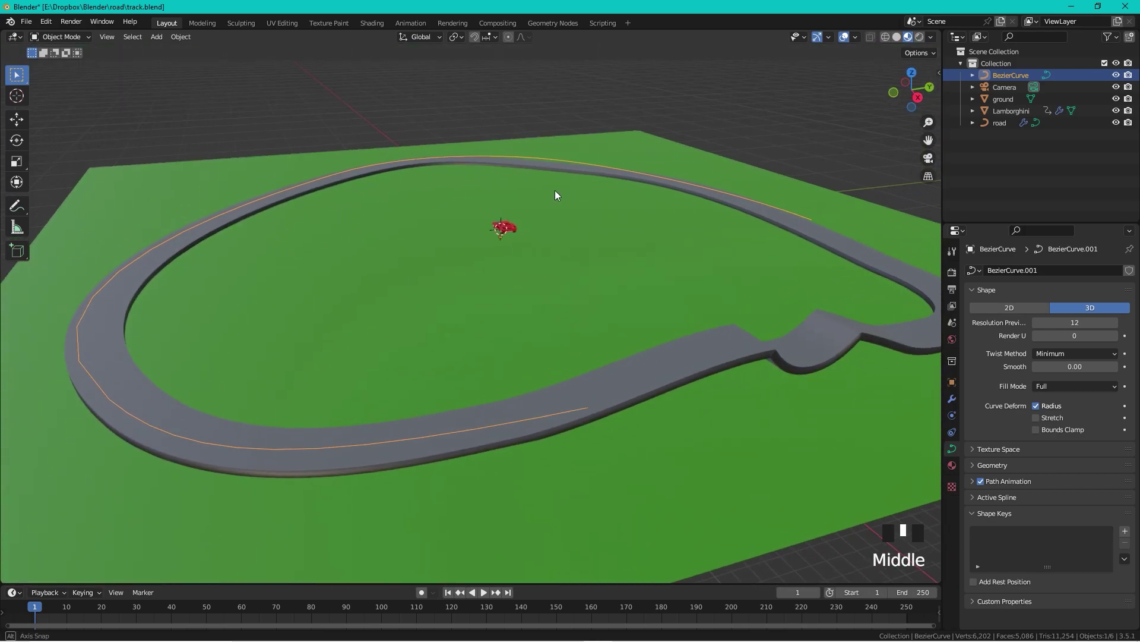
# In the curve's Edit Mode, select the three control points on the far side of the track loop and hide them.
pyautogui.press('Tab')
pyautogui.scroll(-2, 558, 250)
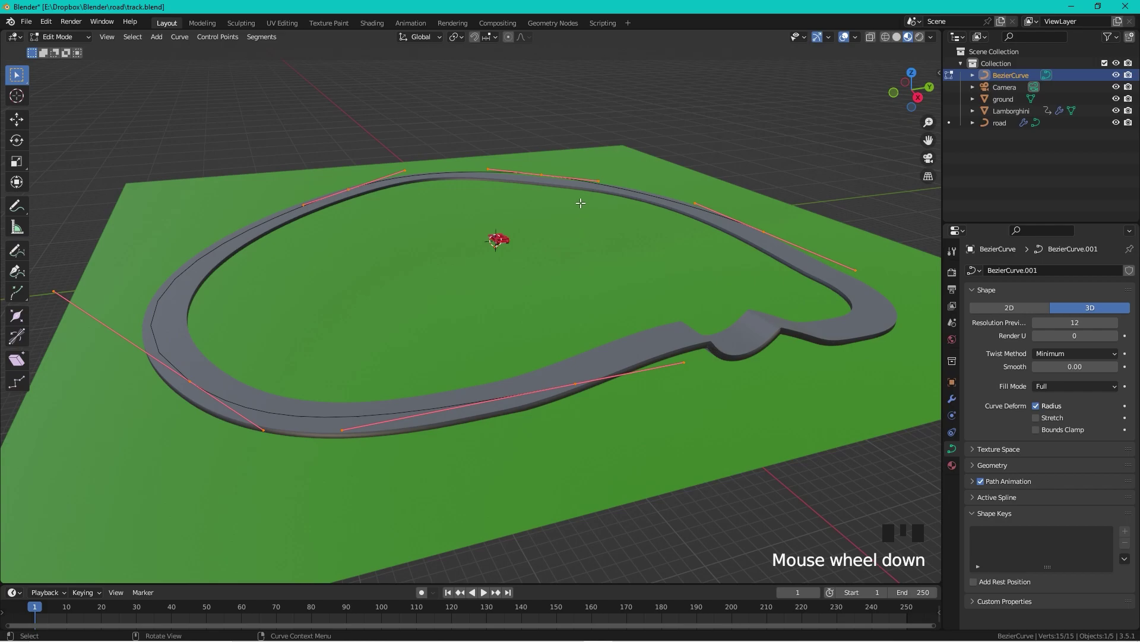
pyautogui.moveTo(606, 101); pyautogui.dragTo(207, 249)
pyautogui.press('h')
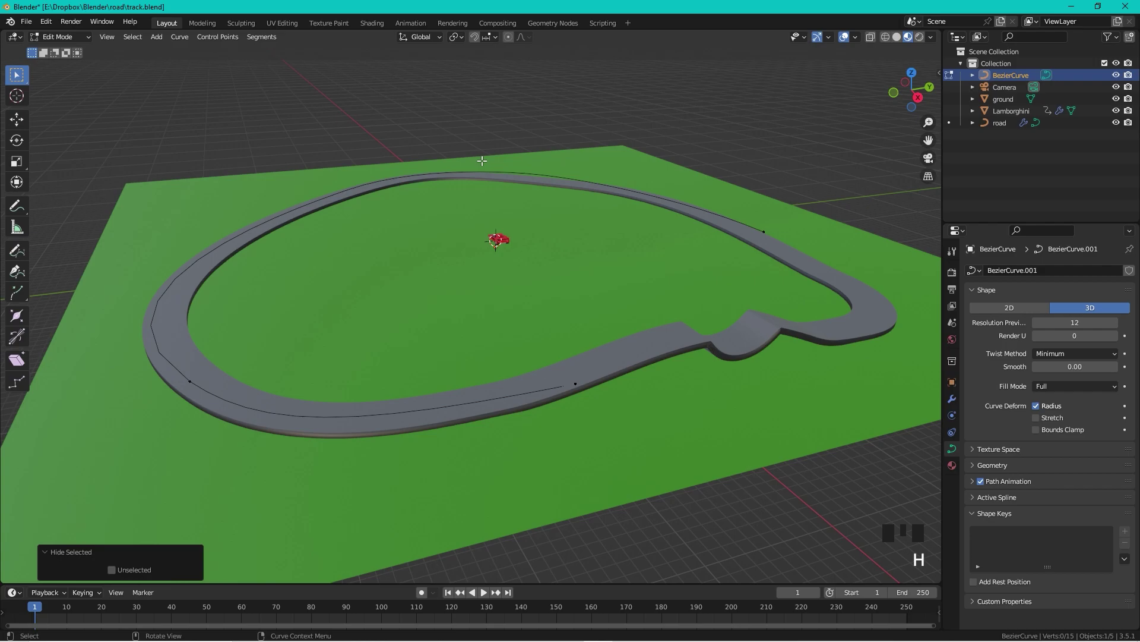
# In side view, extrude the ramp-side end point about 17.08 m along Y and 2.89 m up in Z, and scale its handles by 0.679.
pyautogui.click(905, 82)
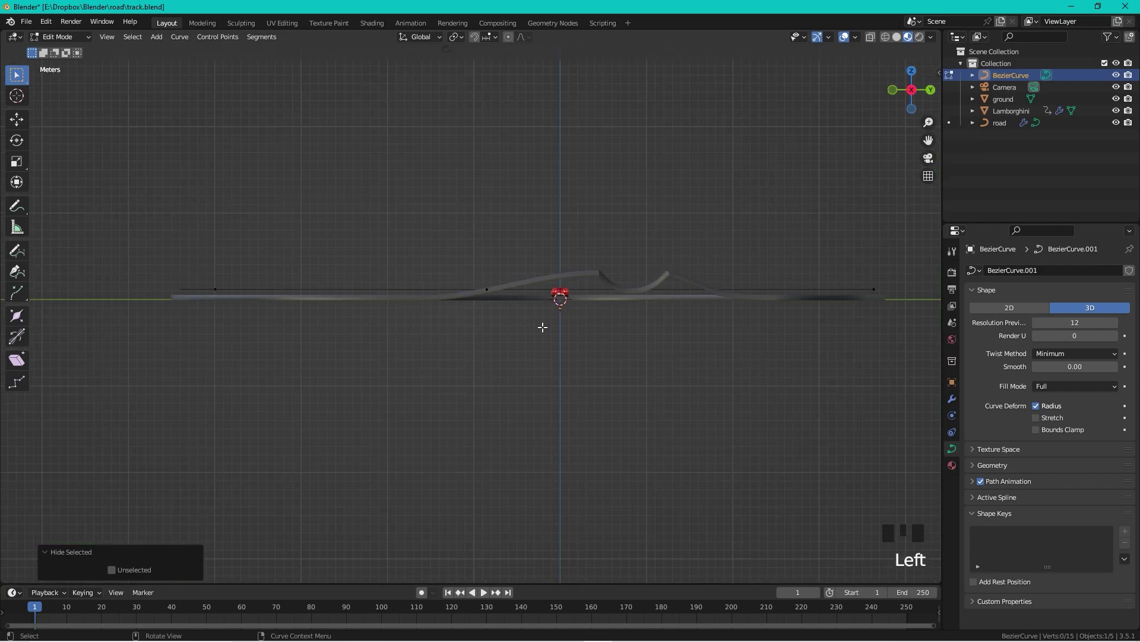
pyautogui.click(483, 294)
pyautogui.keyDown('shift'); pyautogui.moveTo(542, 237); pyautogui.dragTo(526, 308, button='middle'); pyautogui.keyUp('shift')
pyautogui.scroll(4, 662, 281)
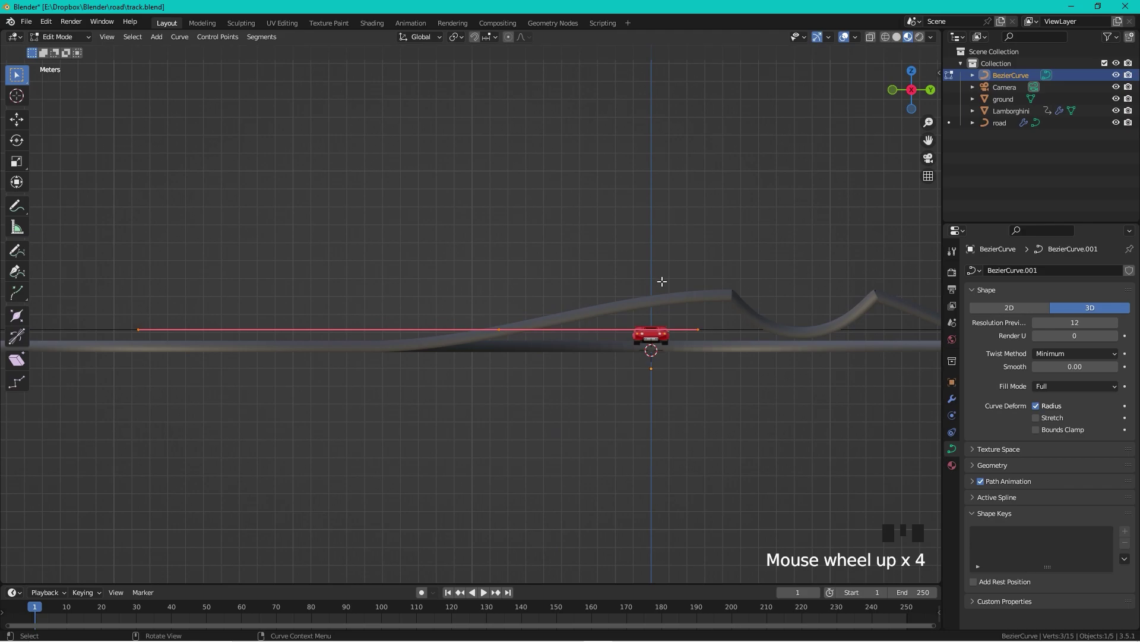
pyautogui.press('e')
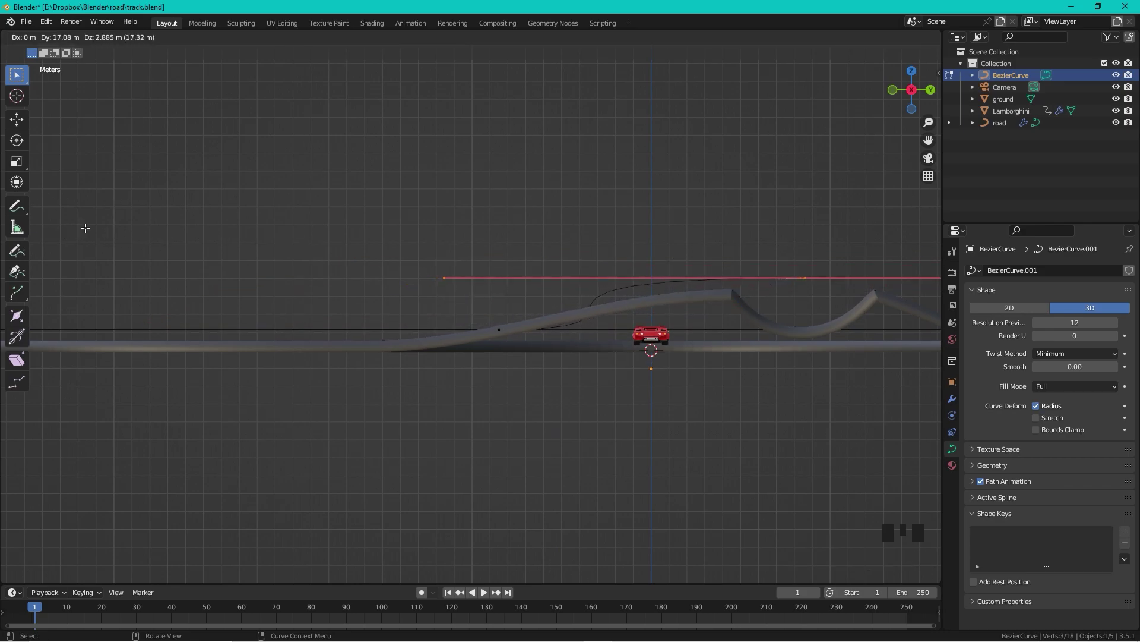
pyautogui.click(100, 250)
pyautogui.press('s')
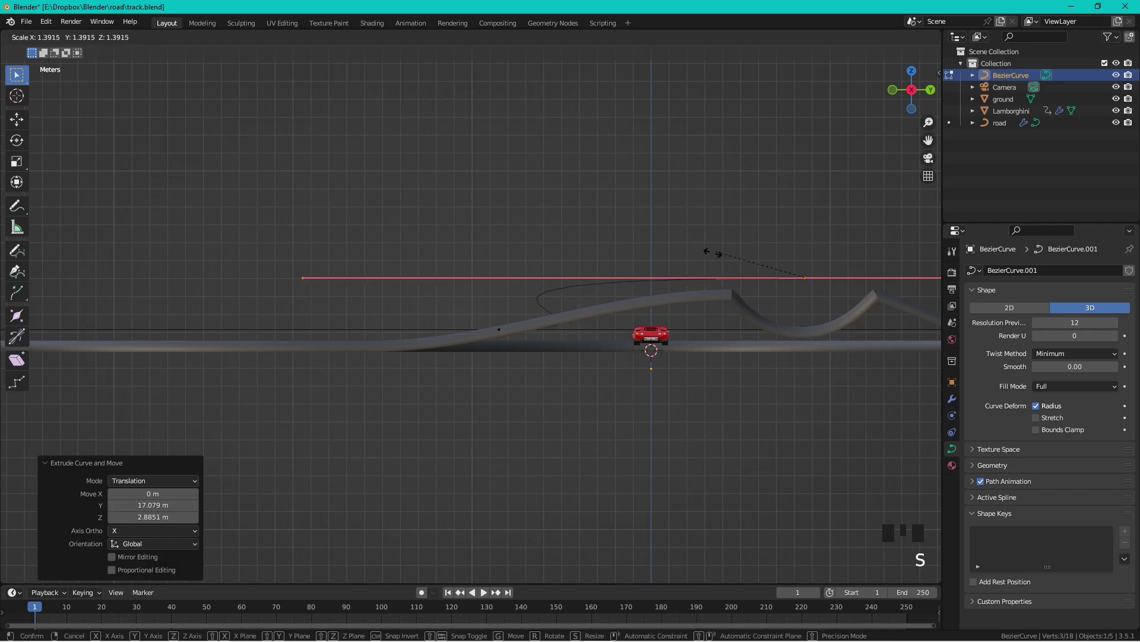
pyautogui.click(763, 262)
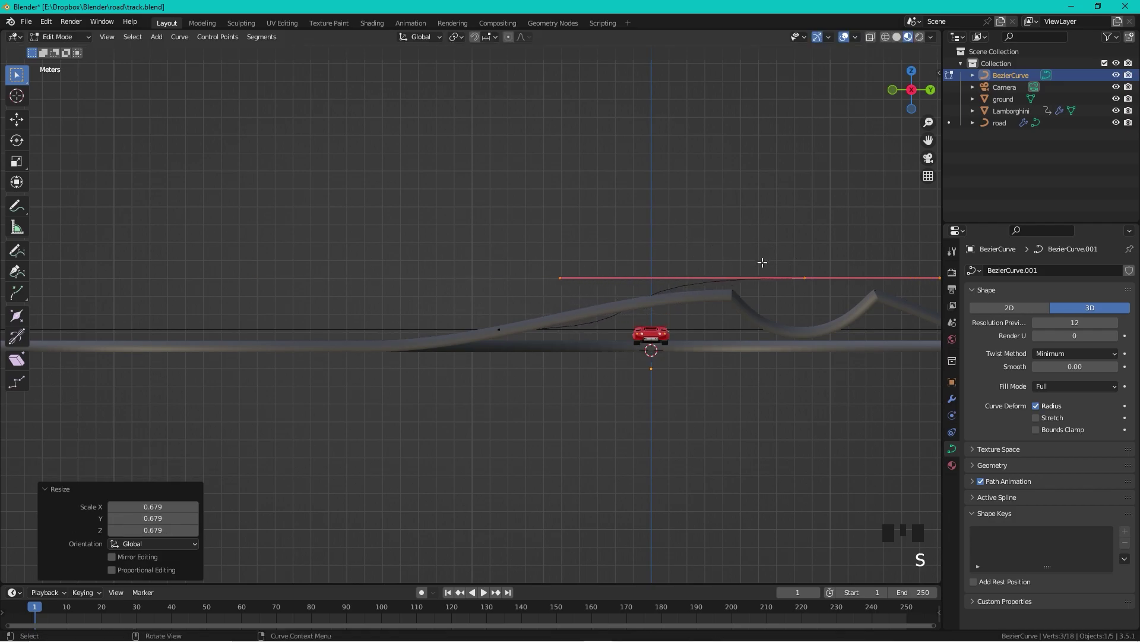
# Move the curve point at the foot of the ramp about -7.63 m along Y so the curve follows the slope.
pyautogui.click(518, 324)
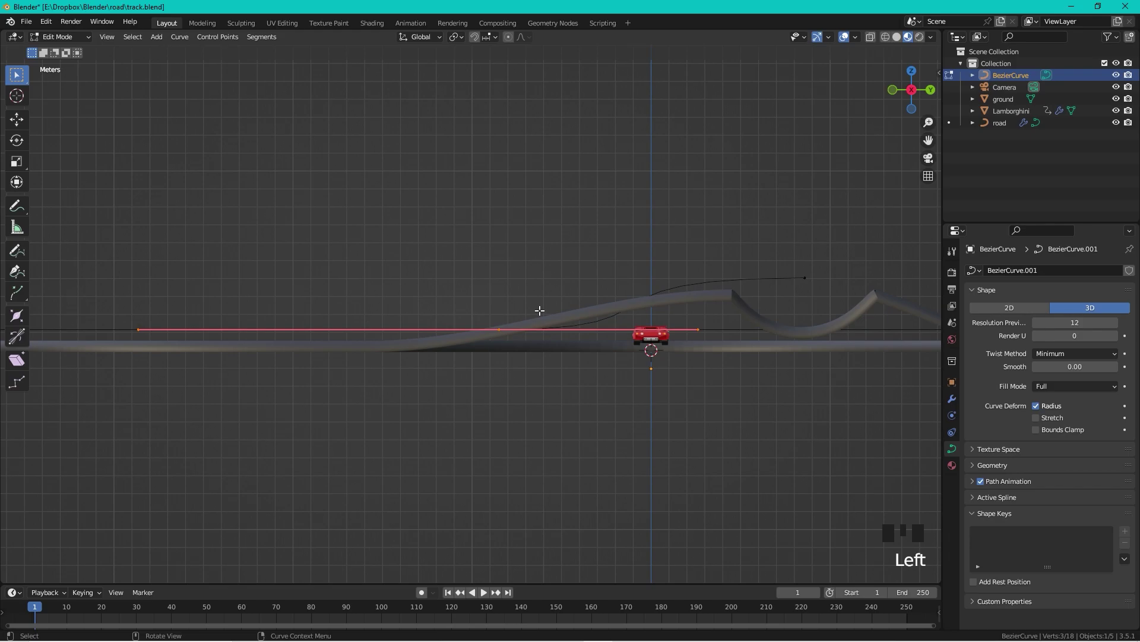
pyautogui.press('g')
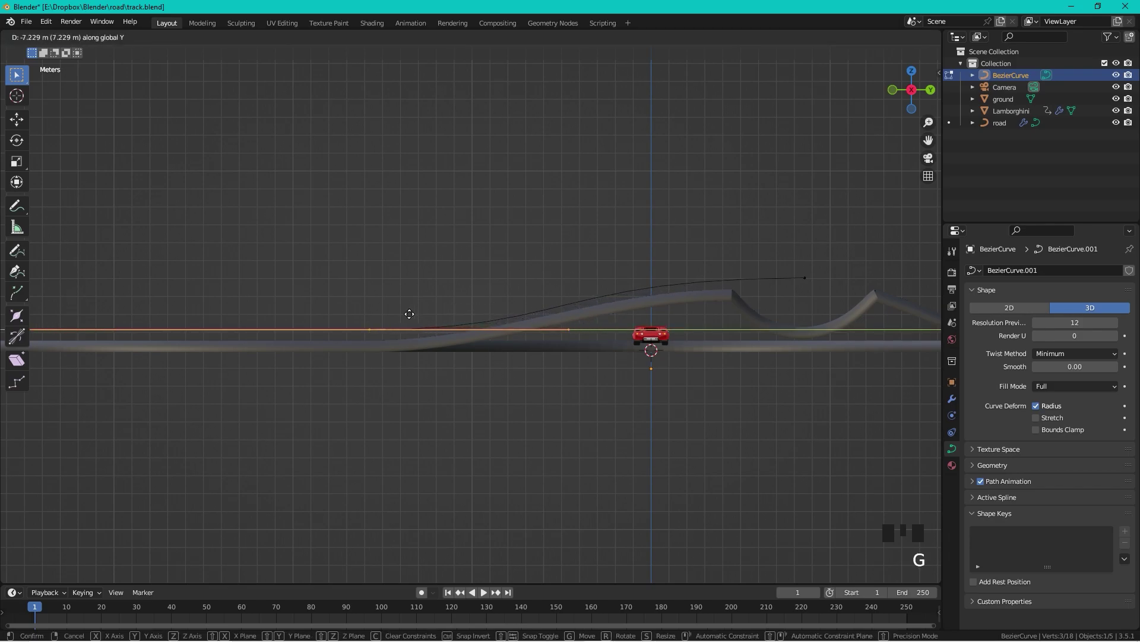
pyautogui.click(400, 316)
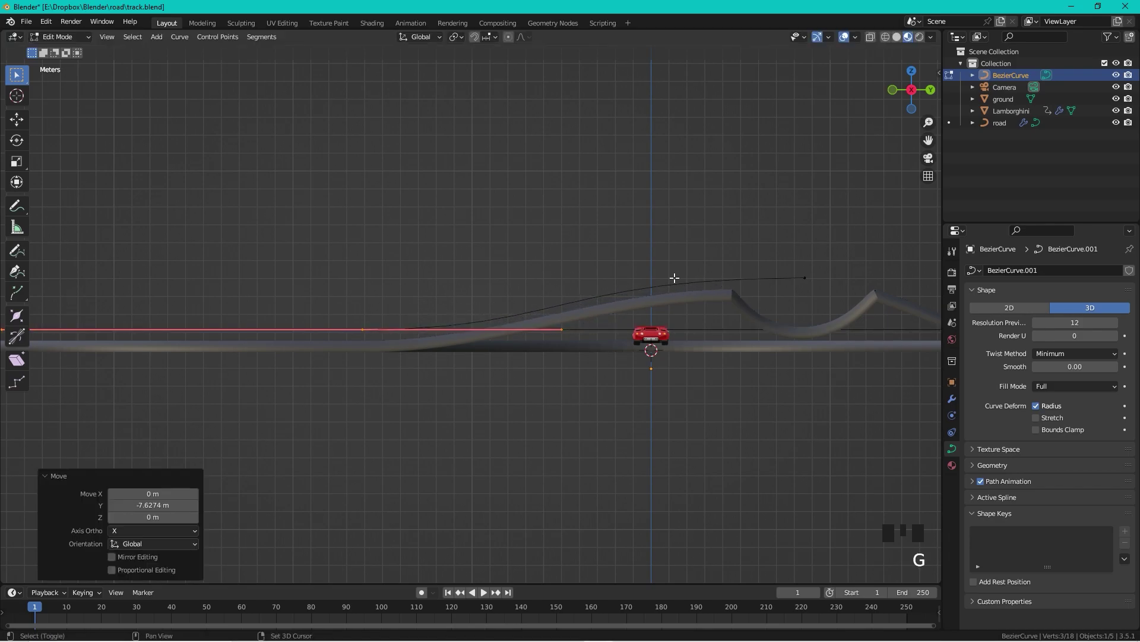
# Extrude the curve's raised end point about 19.04 m along Y and -2.89 m along Z, past the second crest.
pyautogui.keyDown('shift'); pyautogui.moveTo(674, 278); pyautogui.dragTo(469, 303, button='middle'); pyautogui.keyUp('shift')
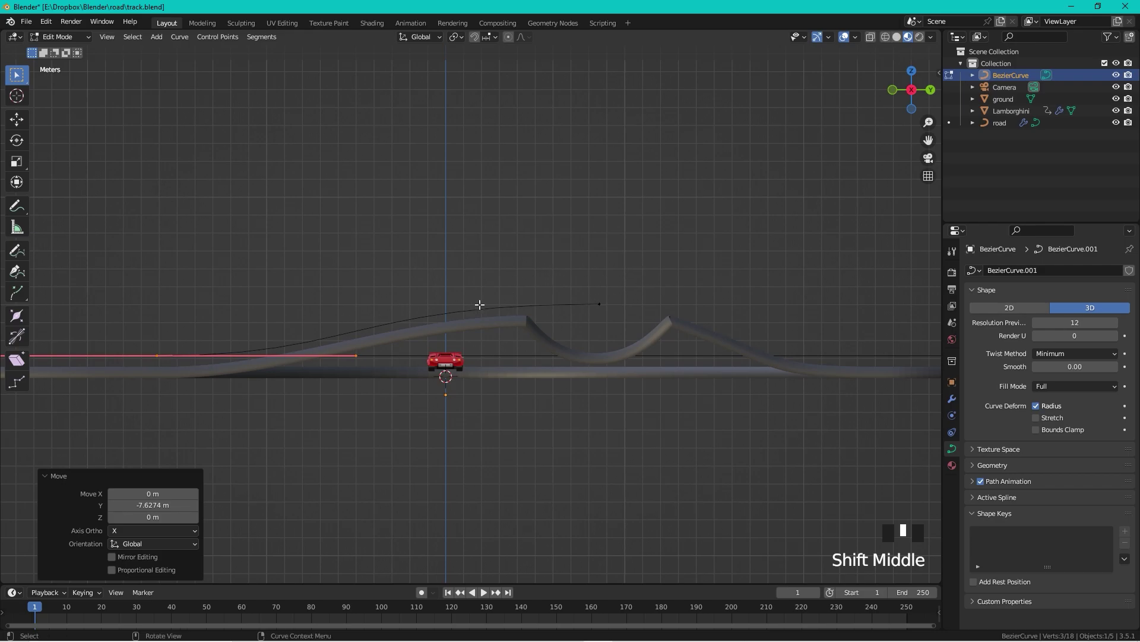
pyautogui.keyDown('shift'); pyautogui.moveTo(657, 287); pyautogui.dragTo(614, 282, button='middle'); pyautogui.keyUp('shift')
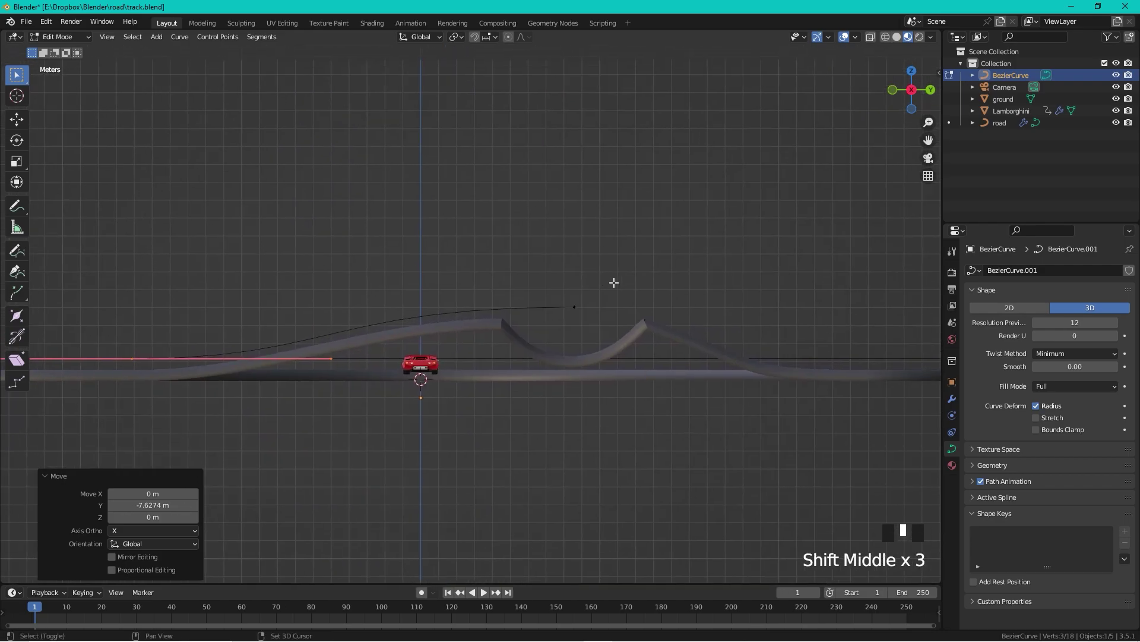
pyautogui.moveTo(610, 291); pyautogui.dragTo(571, 315)
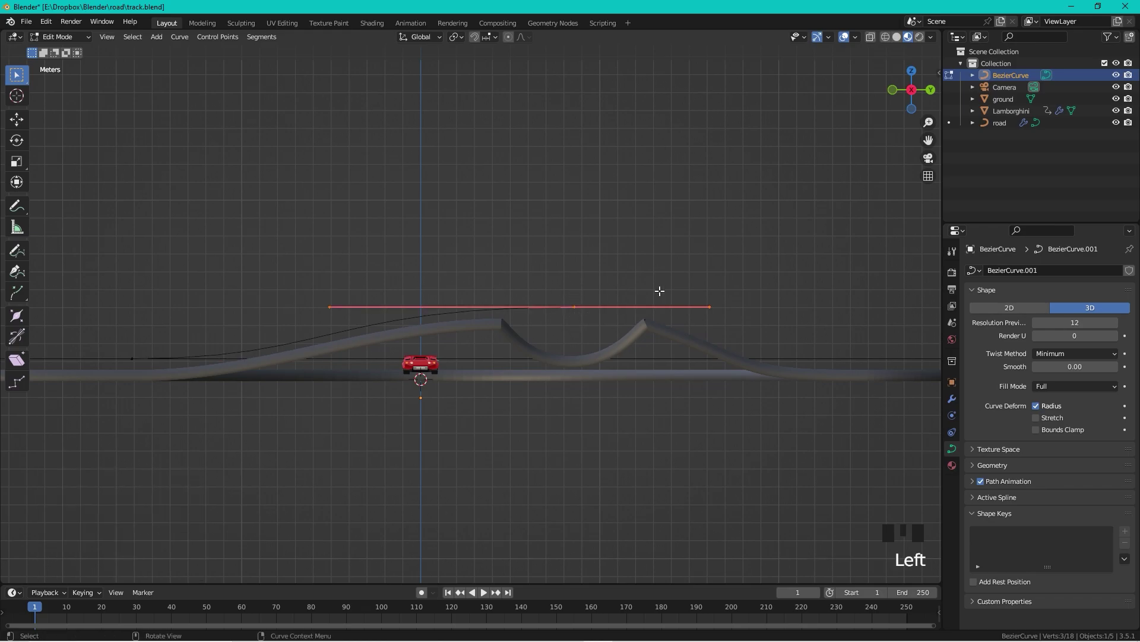
pyautogui.press('e')
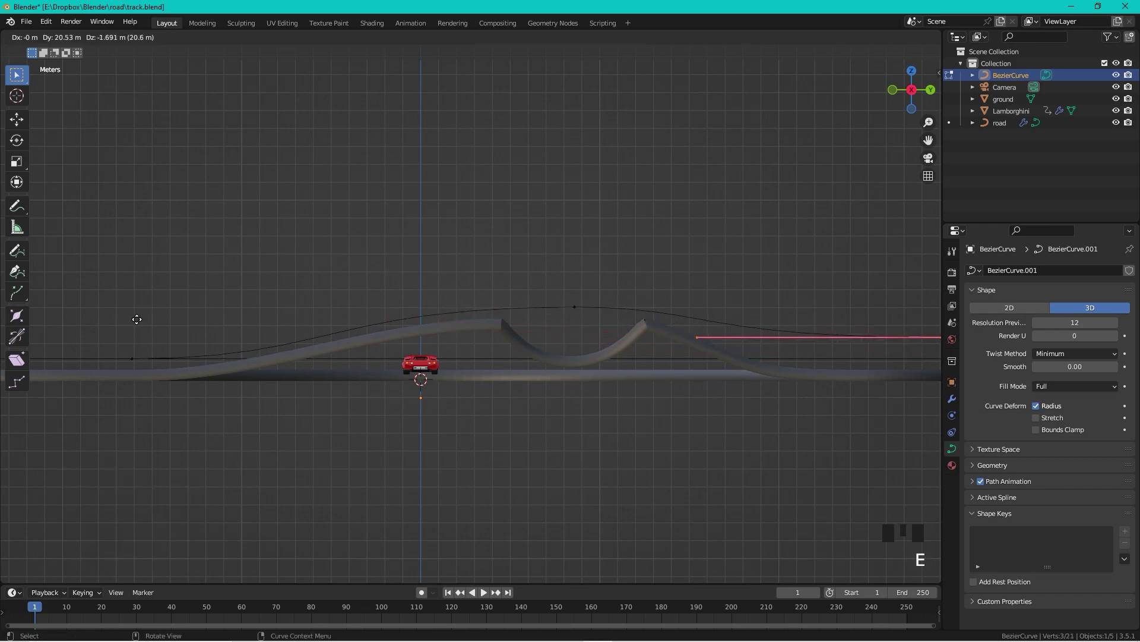
pyautogui.click(108, 340)
# Raise the new end point about 12.5 m along Z and use vertex snapping to align its height with the curve's other open end.
pyautogui.scroll(-2, 109, 337)
pyautogui.moveTo(452, 270); pyautogui.dragTo(779, 395, button='middle')
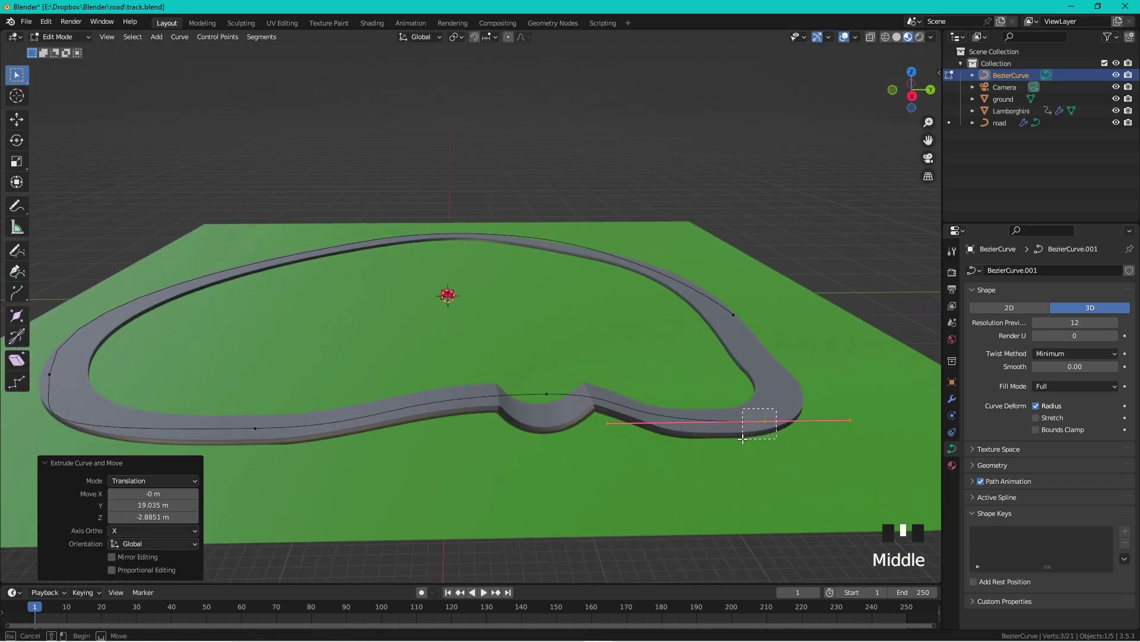
pyautogui.click(765, 421)
pyautogui.click(493, 38)
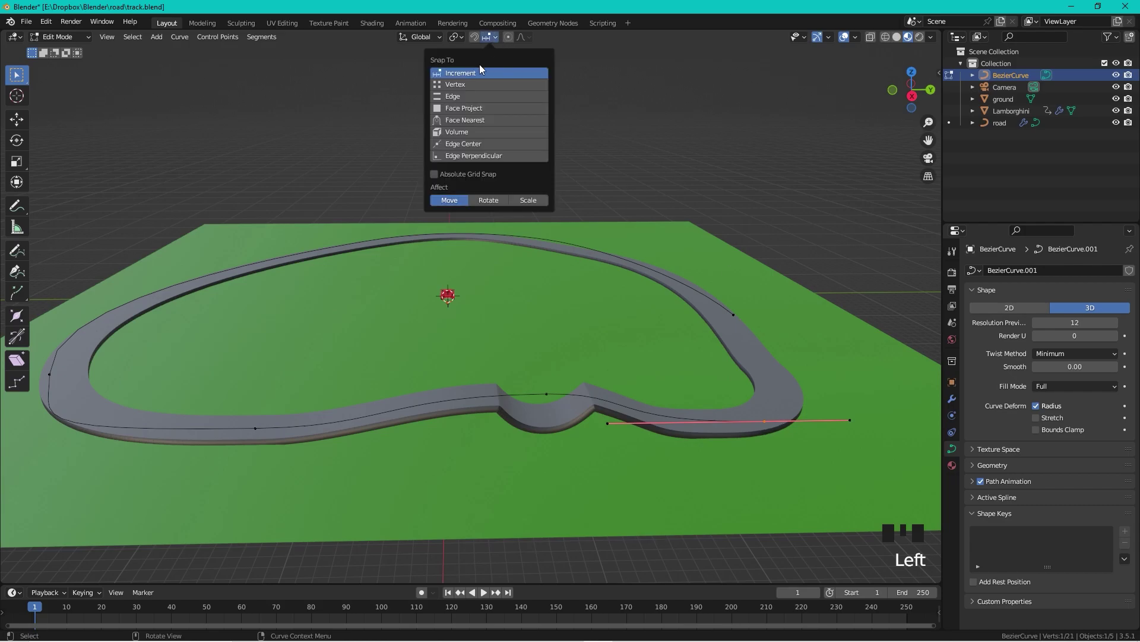
pyautogui.click(471, 83)
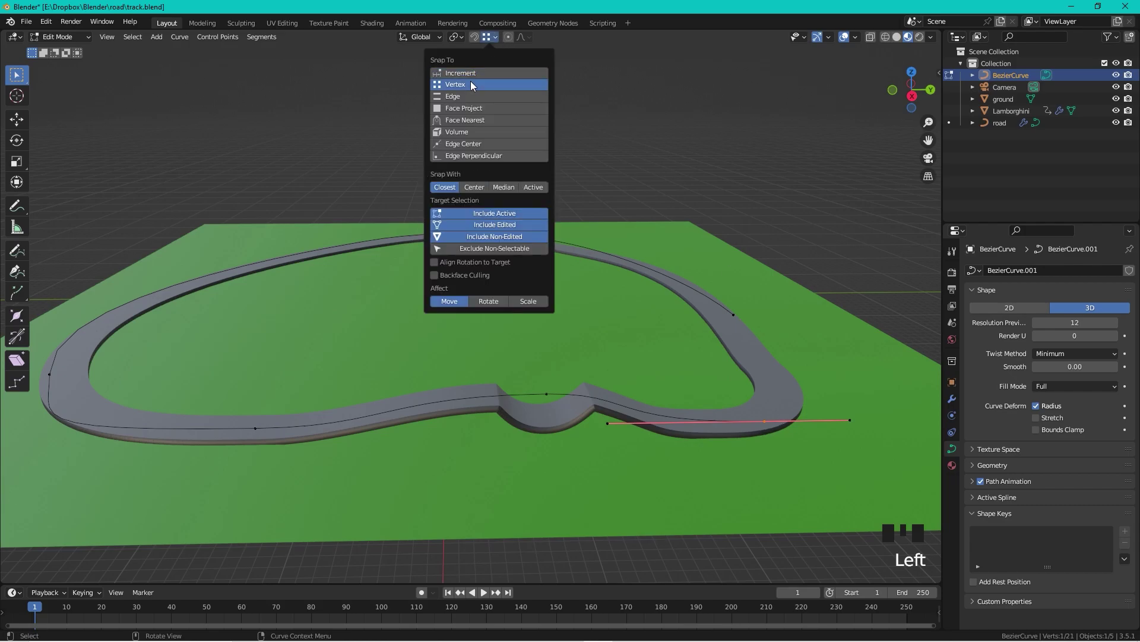
pyautogui.click(473, 38)
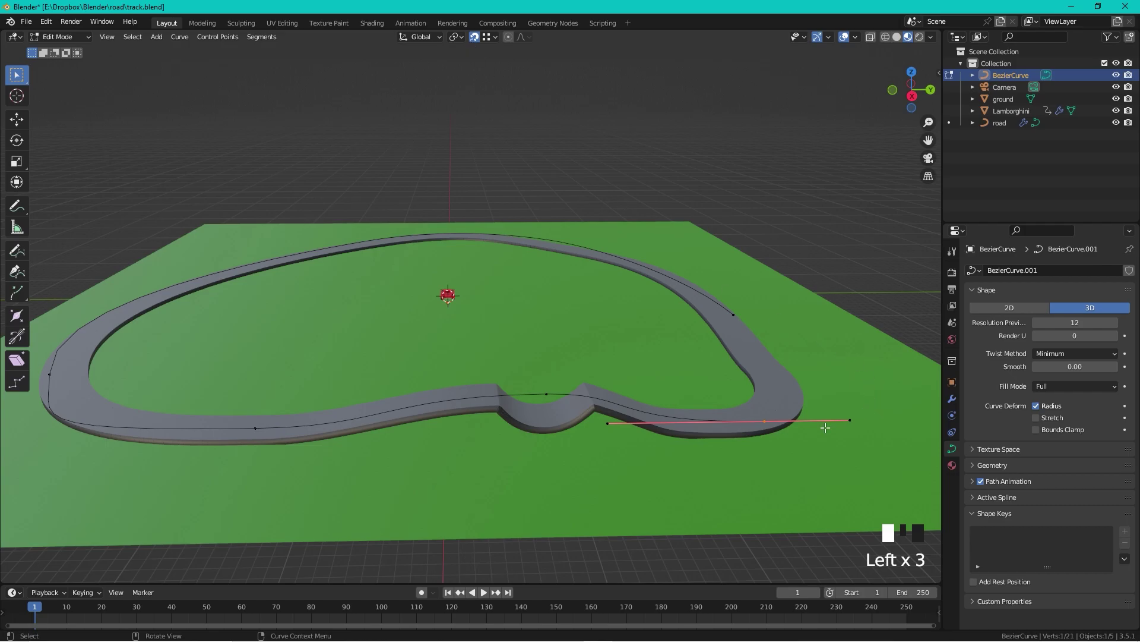
pyautogui.press('g')
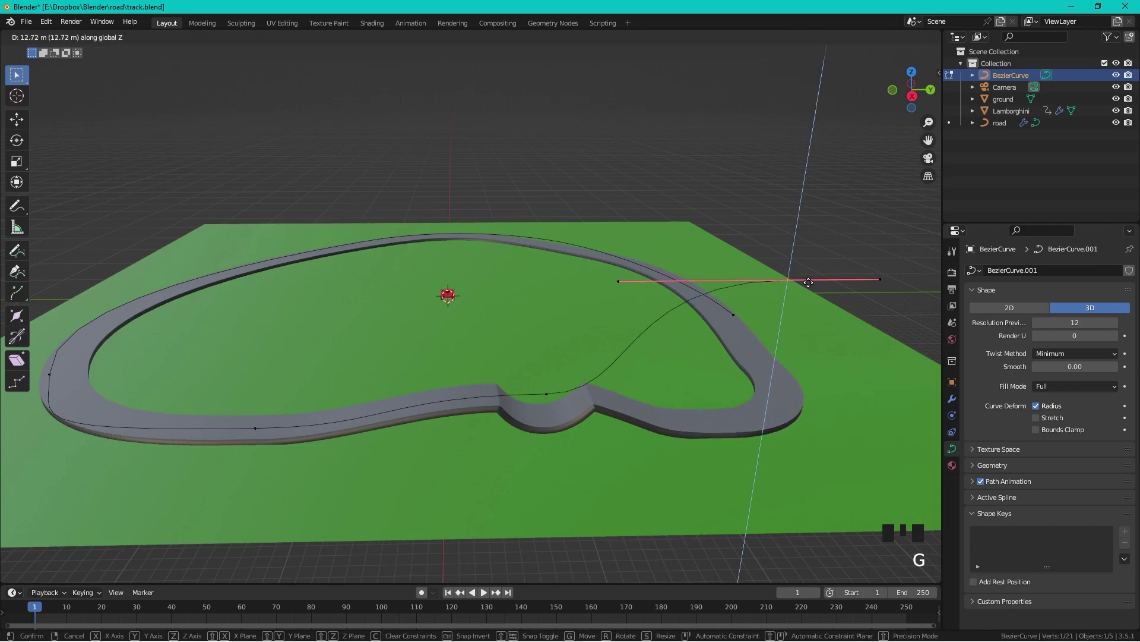
pyautogui.click(802, 287)
pyautogui.press('g')
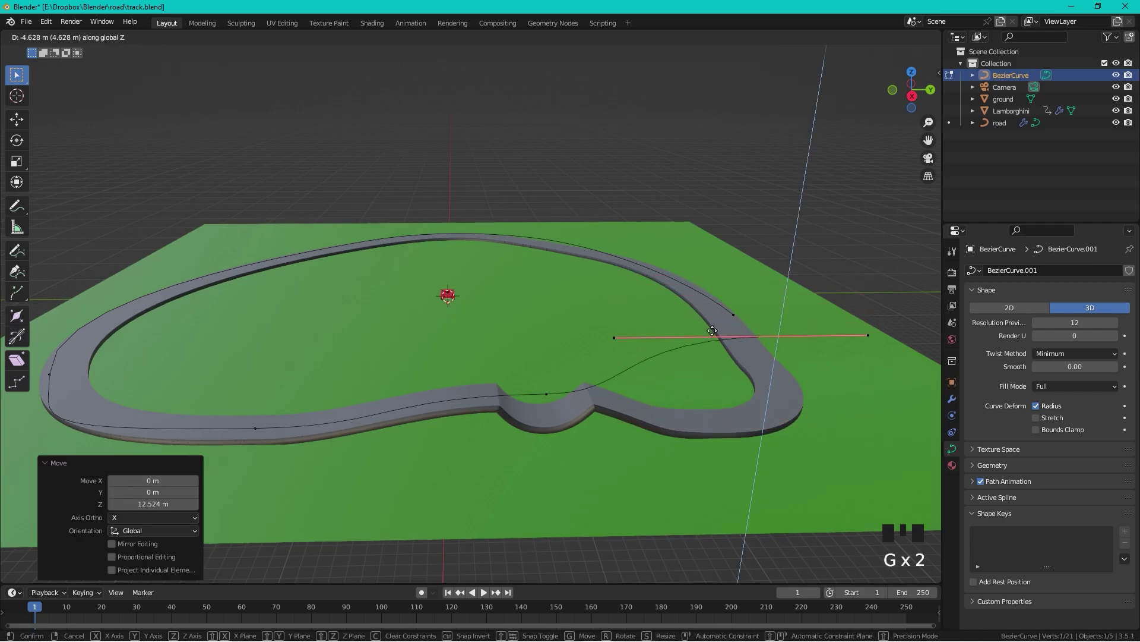
pyautogui.click(734, 319)
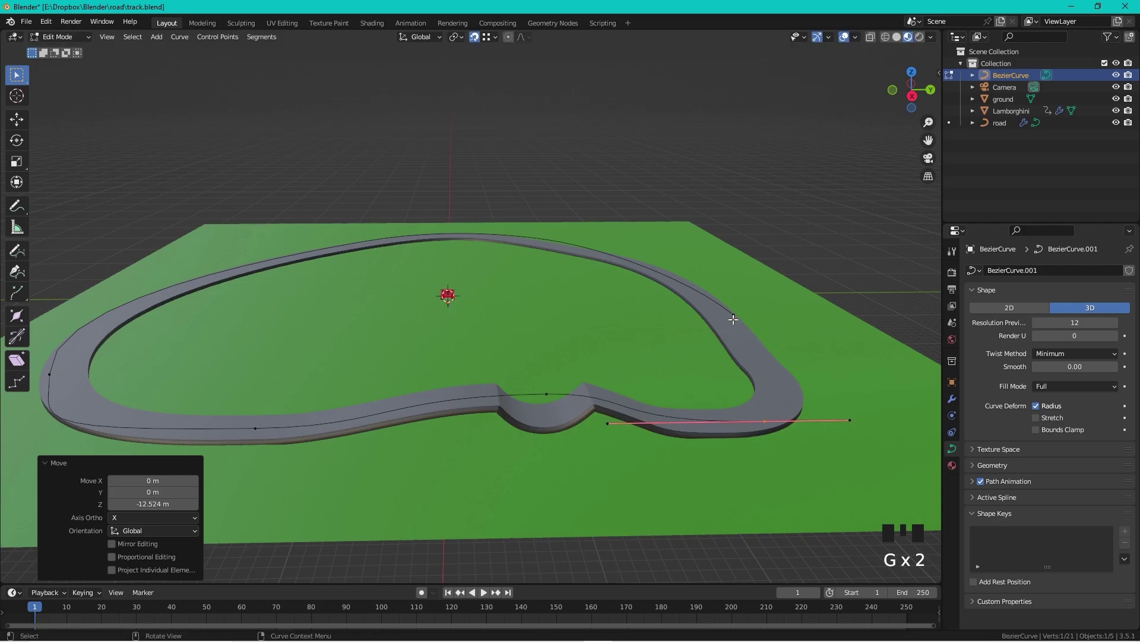
# Turn snapping off and close the curve with a segment between its two open end points.
pyautogui.click(473, 39)
pyautogui.keyDown('shift'); pyautogui.moveTo(793, 268); pyautogui.dragTo(726, 493); pyautogui.keyUp('shift')
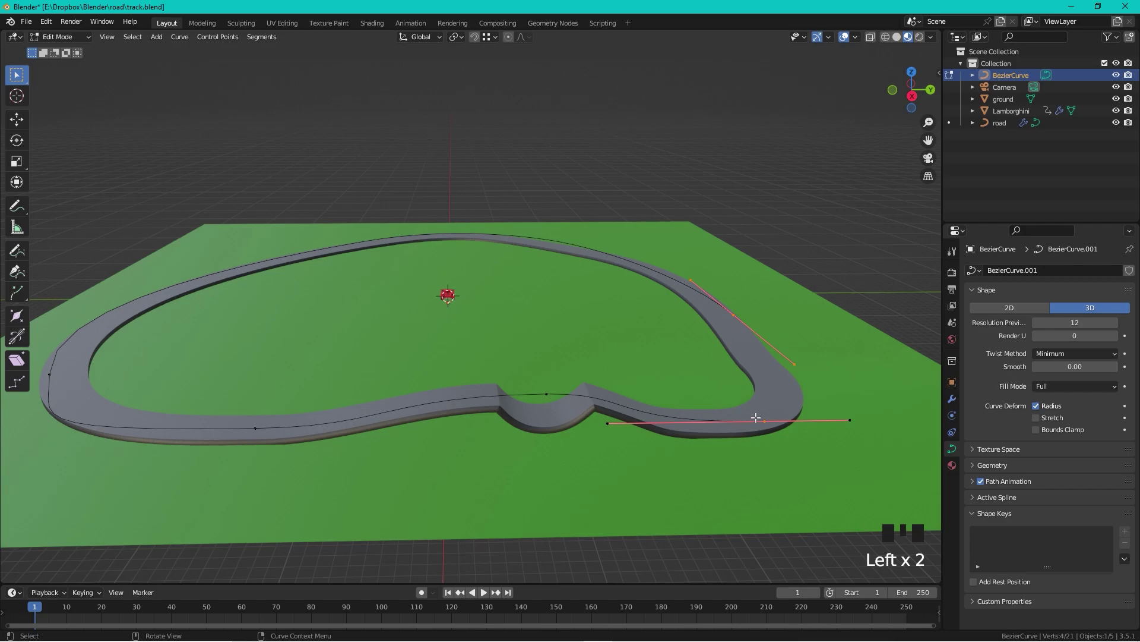
pyautogui.press('f')
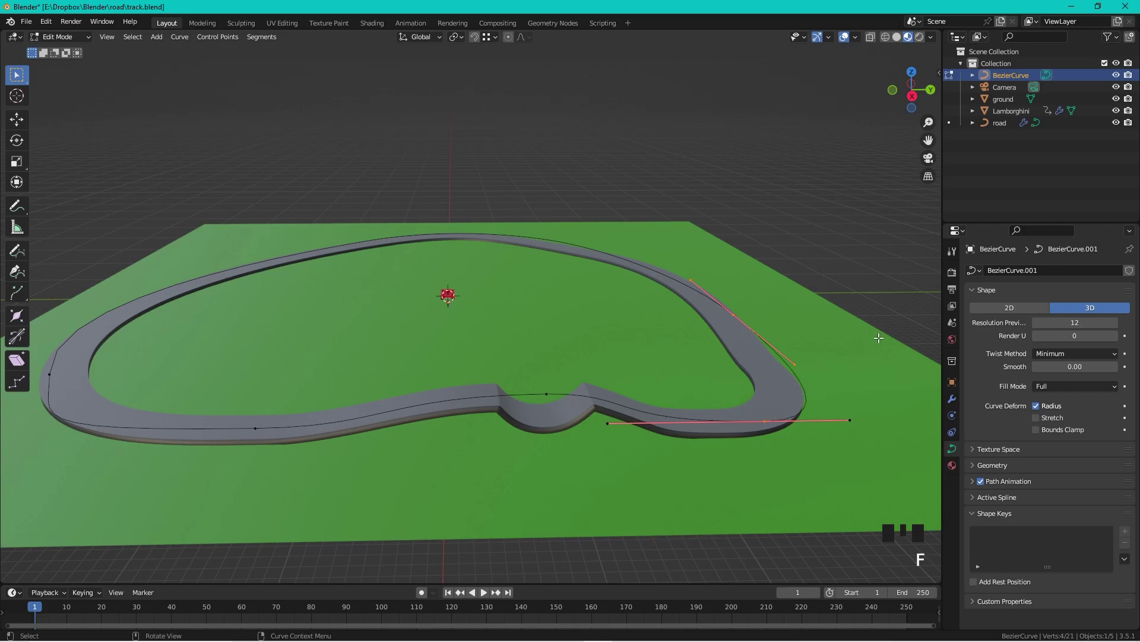
# In top view, move the curve point at the start of the corner about -2.89 m along Y to follow the road bend.
pyautogui.click(911, 72)
pyautogui.keyDown('shift'); pyautogui.moveTo(720, 249); pyautogui.dragTo(723, 333, button='middle'); pyautogui.keyUp('shift')
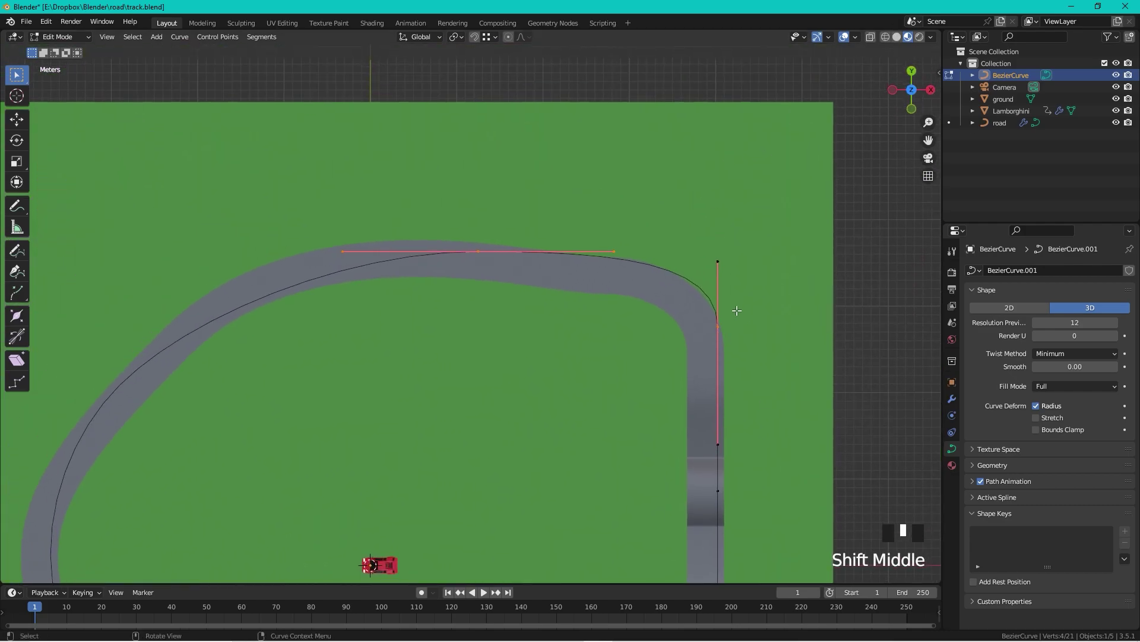
pyautogui.click(692, 346)
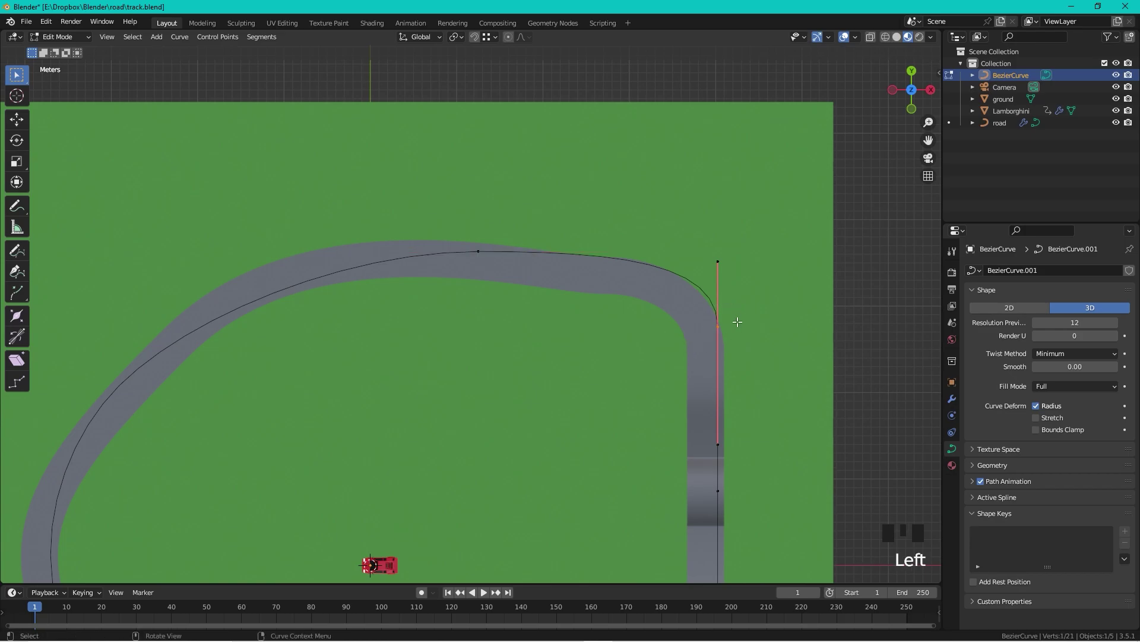
pyautogui.press('g')
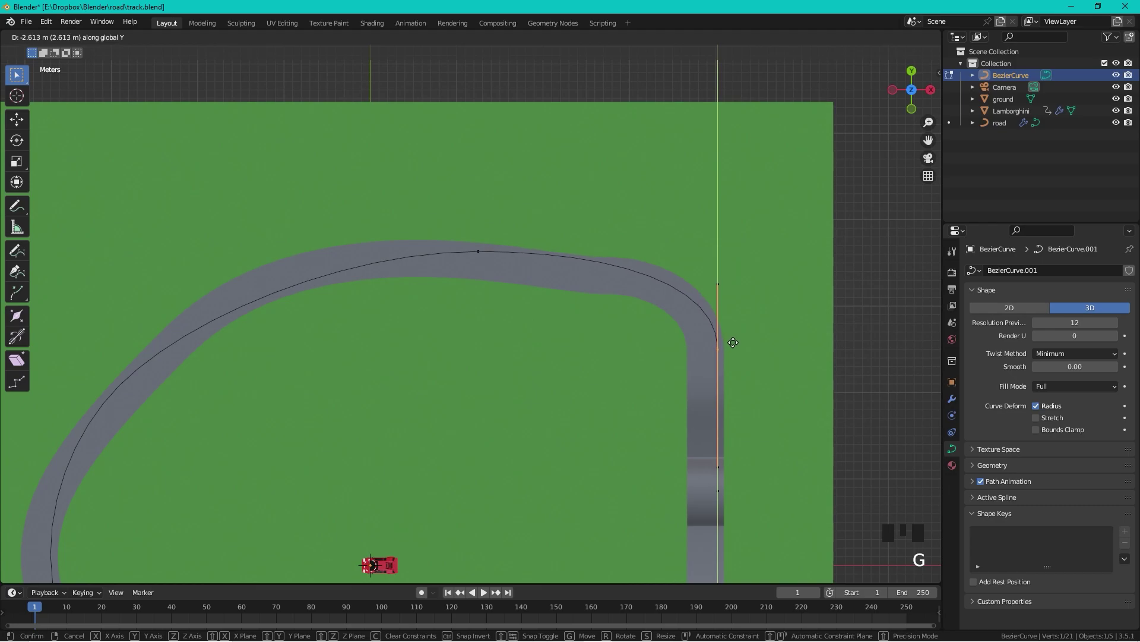
pyautogui.click(731, 347)
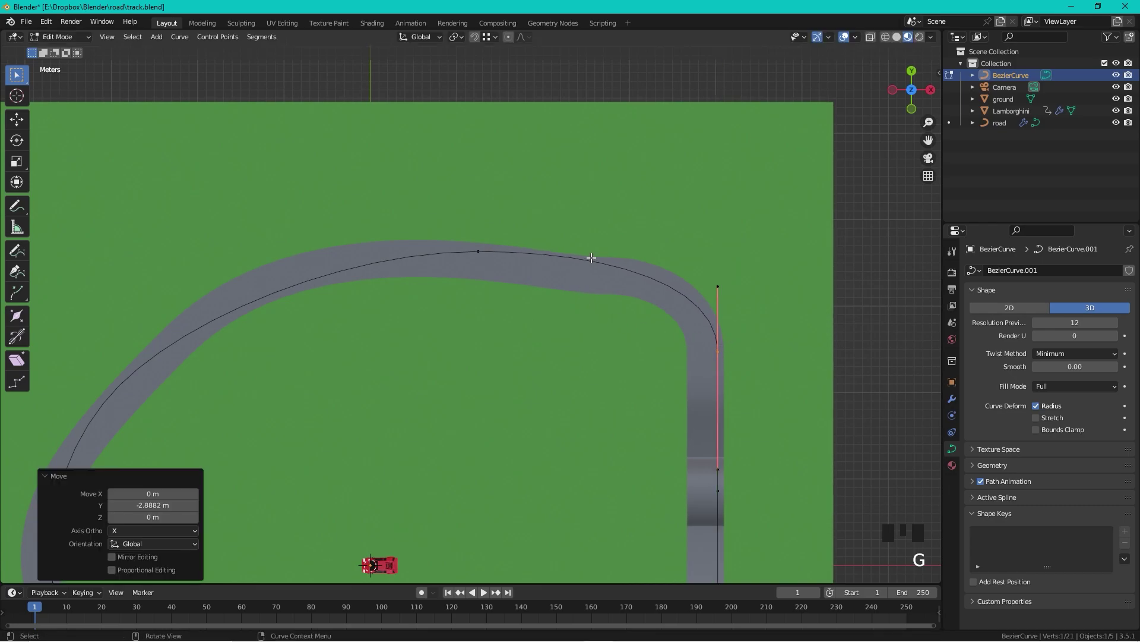
# Move the curve point beyond the corner about -1.79 m along X and -0.14 m along Y, and leave Edit Mode.
pyautogui.click(478, 252)
pyautogui.press('g')
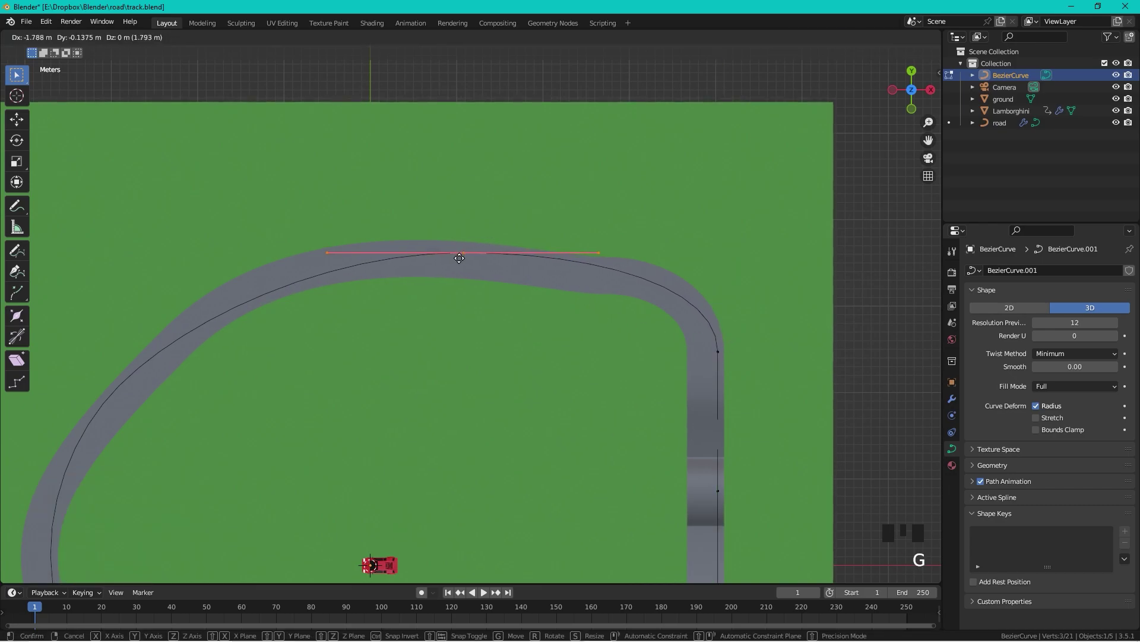
pyautogui.click(459, 258)
pyautogui.press('Tab')
# Reveal the curve's hidden control points in Edit Mode, with the whole track shown from above.
pyautogui.moveTo(637, 266); pyautogui.dragTo(639, 242, button='middle')
pyautogui.press('KP_7')
pyautogui.scroll(-2, 615, 137)
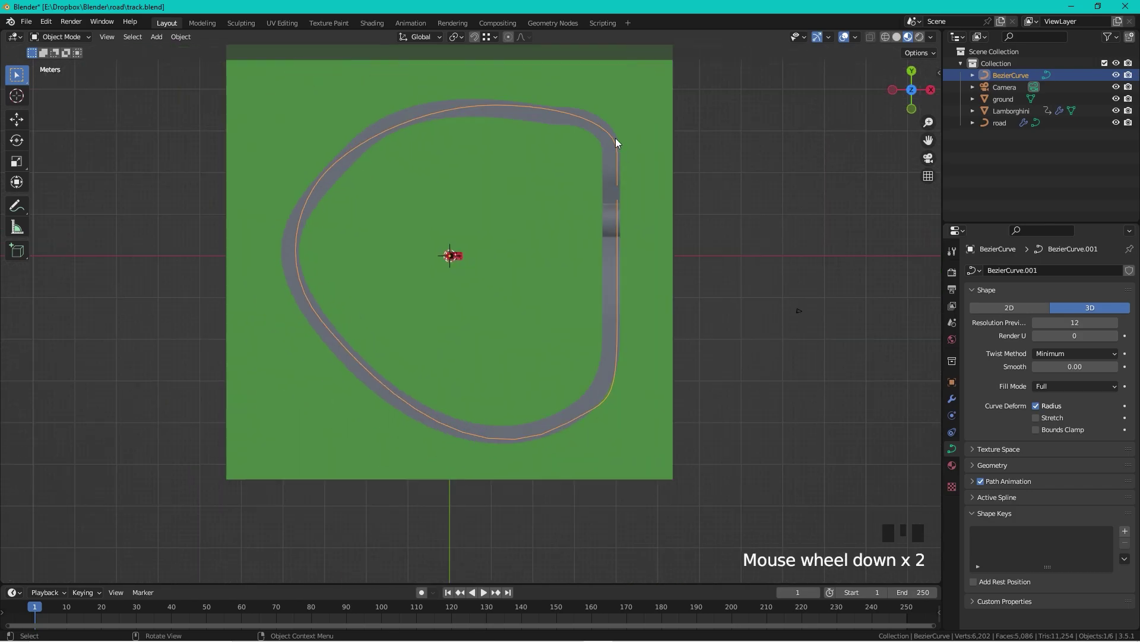
pyautogui.press('Tab')
pyautogui.hotkey('alt', 'h')
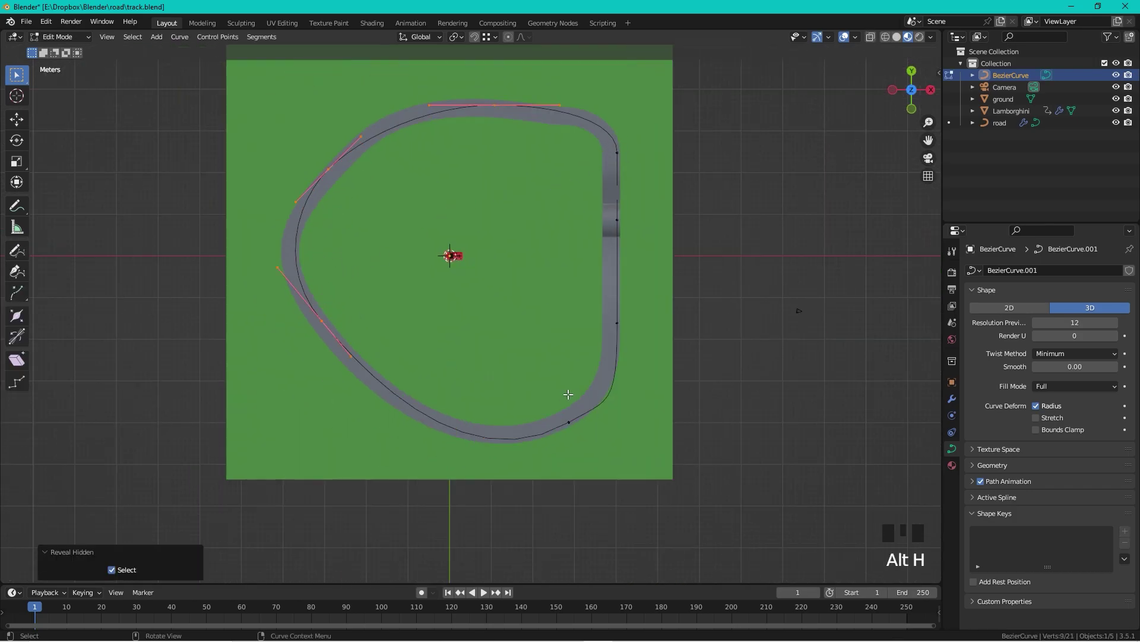
# Move the straight's control-point handle that faces the negative-Y bend about 10.98 m along Y to smooth the corner, and leave Edit Mode.
pyautogui.click(568, 429)
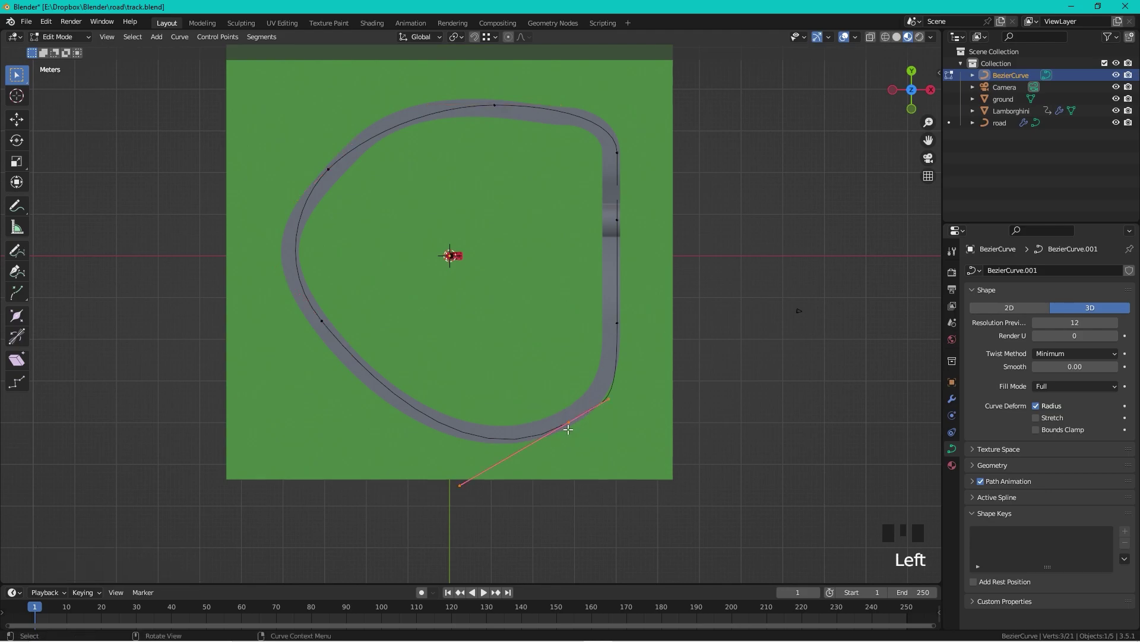
pyautogui.click(594, 342)
pyautogui.click(624, 398)
pyautogui.press('g')
pyautogui.press('y')
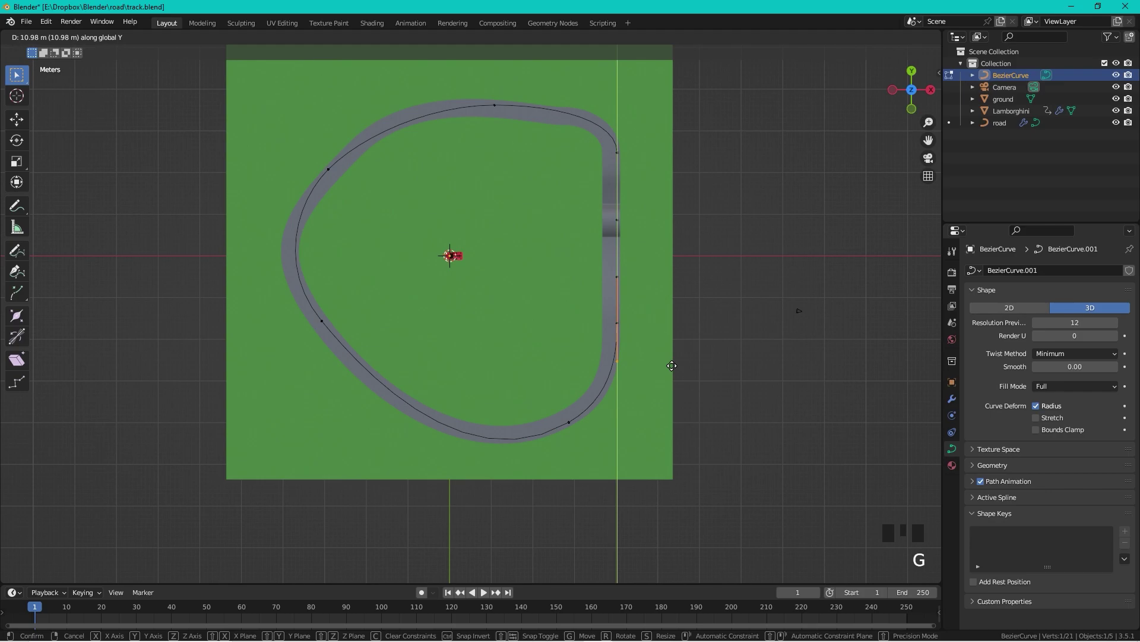
pyautogui.click(672, 365)
pyautogui.press('Tab')
# In Edit Mode, move the handle of the curve point above the road dip about 1.96 m along Y.
pyautogui.moveTo(727, 315); pyautogui.dragTo(683, 200, button='middle')
pyautogui.scroll(3, 784, 305)
pyautogui.moveTo(784, 306); pyautogui.dragTo(752, 301, button='middle')
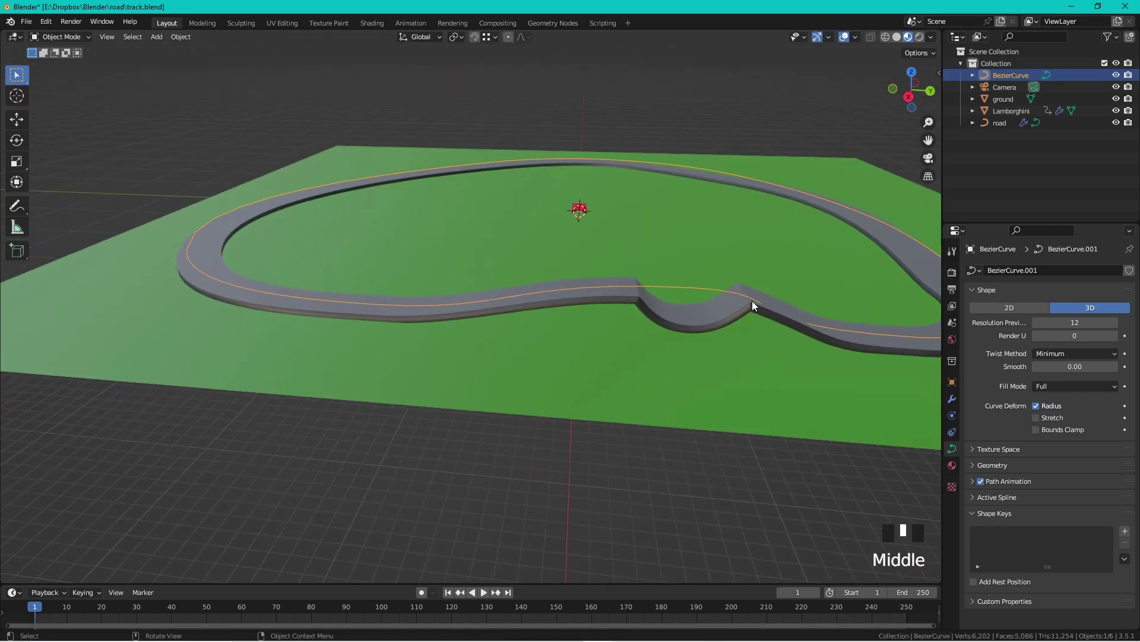
pyautogui.press('Tab')
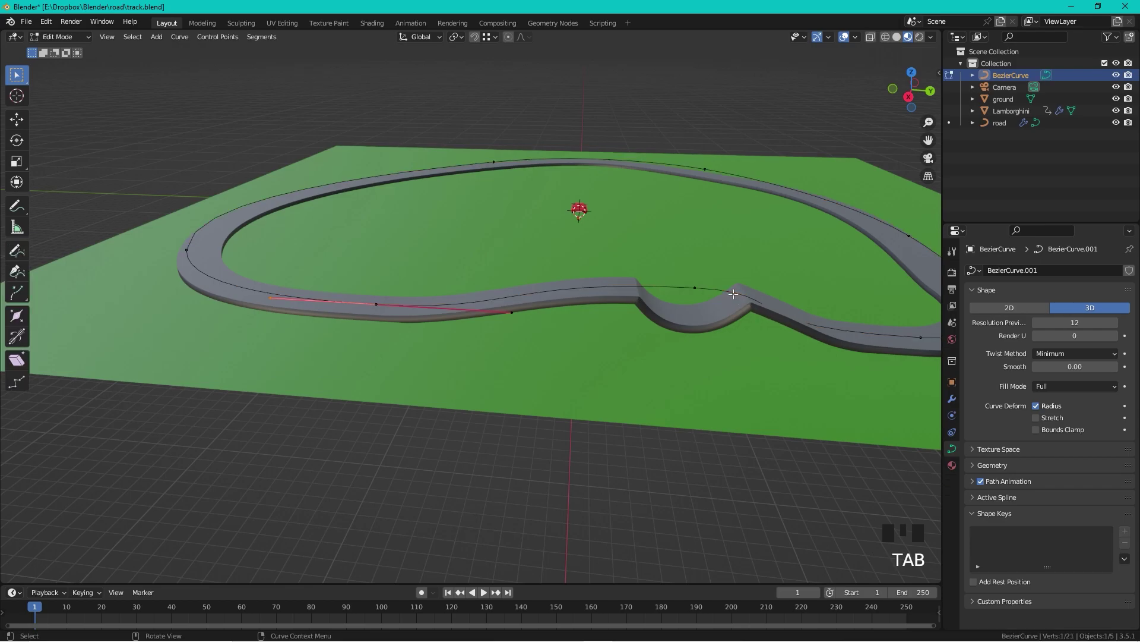
pyautogui.click(673, 291)
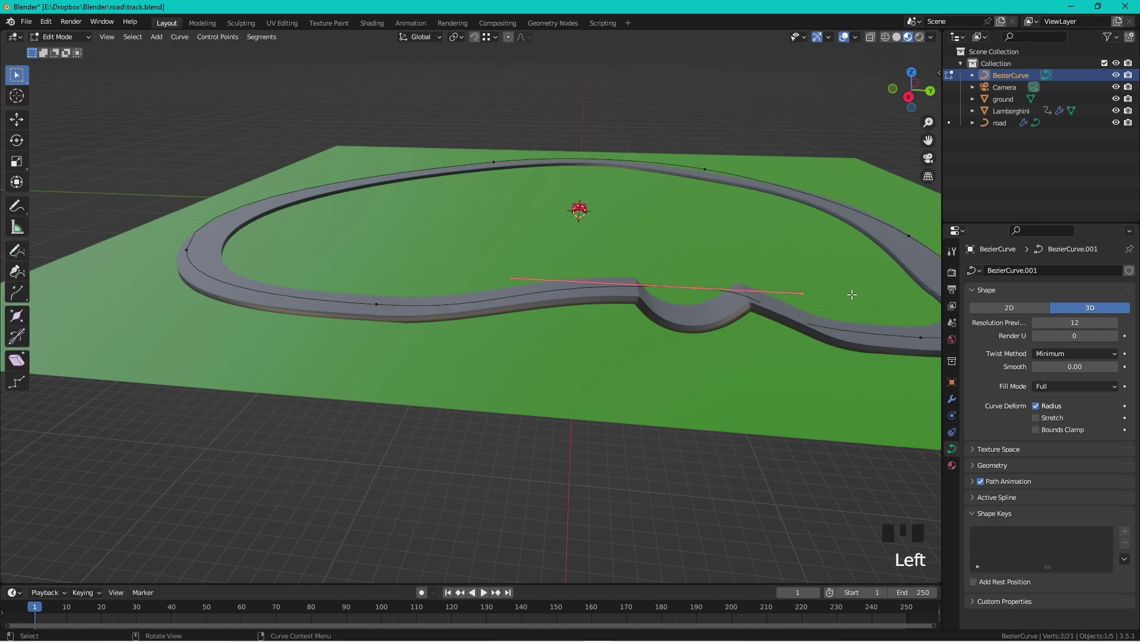
pyautogui.click(781, 294)
pyautogui.press('g')
pyautogui.press('y')
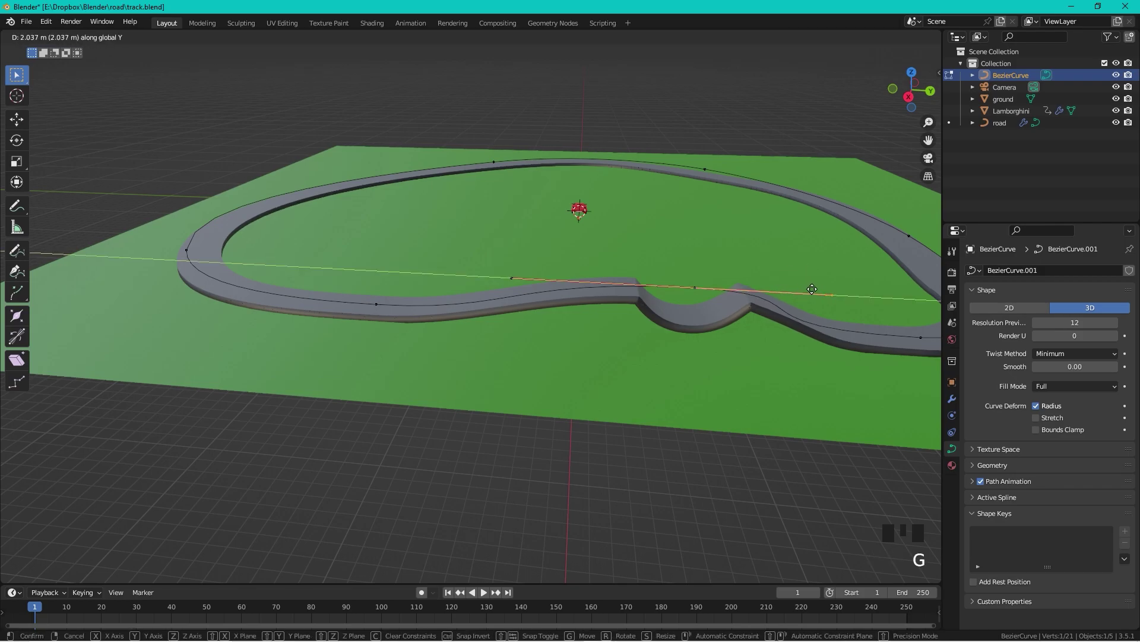
pyautogui.click(850, 333)
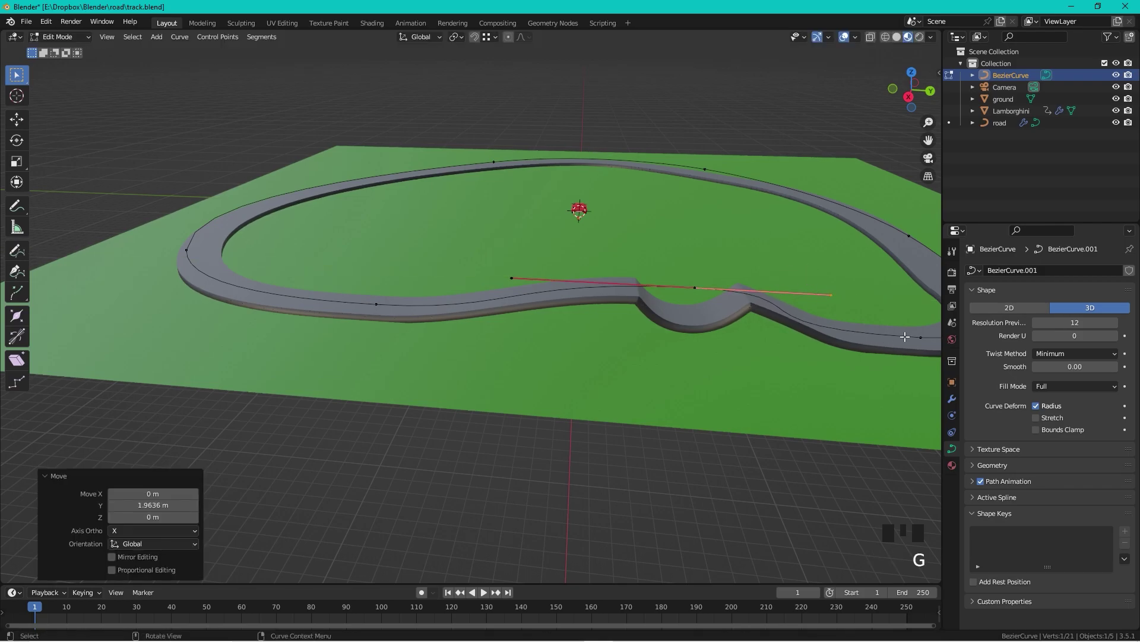
# Move the dip-facing handle of the curve point beyond the dip about 4.2 m along Y, and leave Edit Mode.
pyautogui.click(920, 338)
pyautogui.click(728, 327)
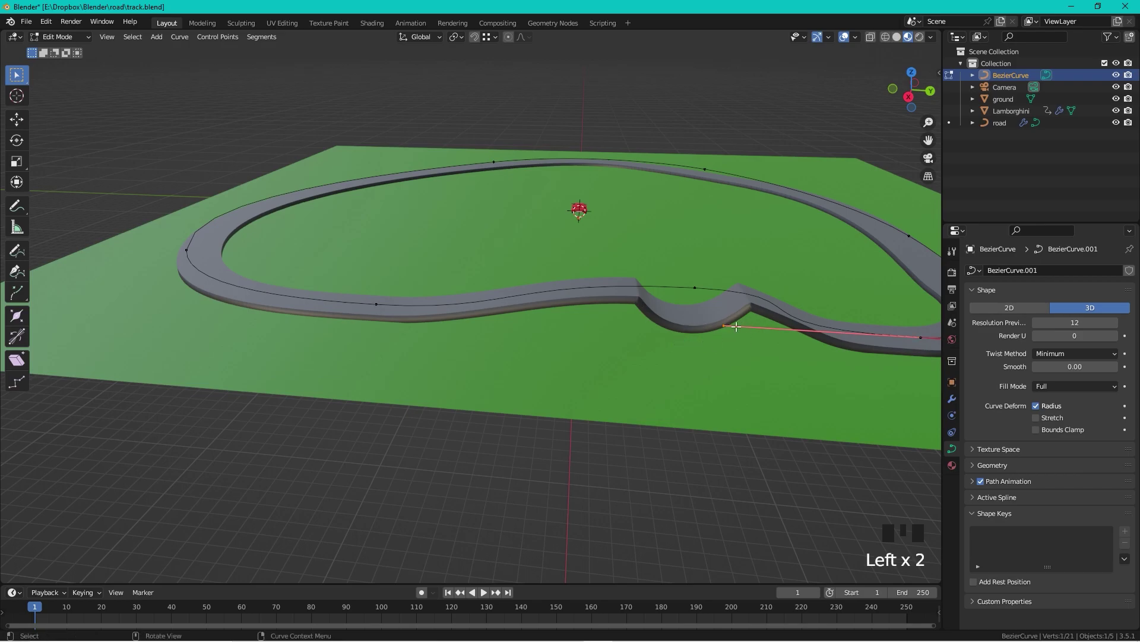
pyautogui.press('g')
pyautogui.press('y')
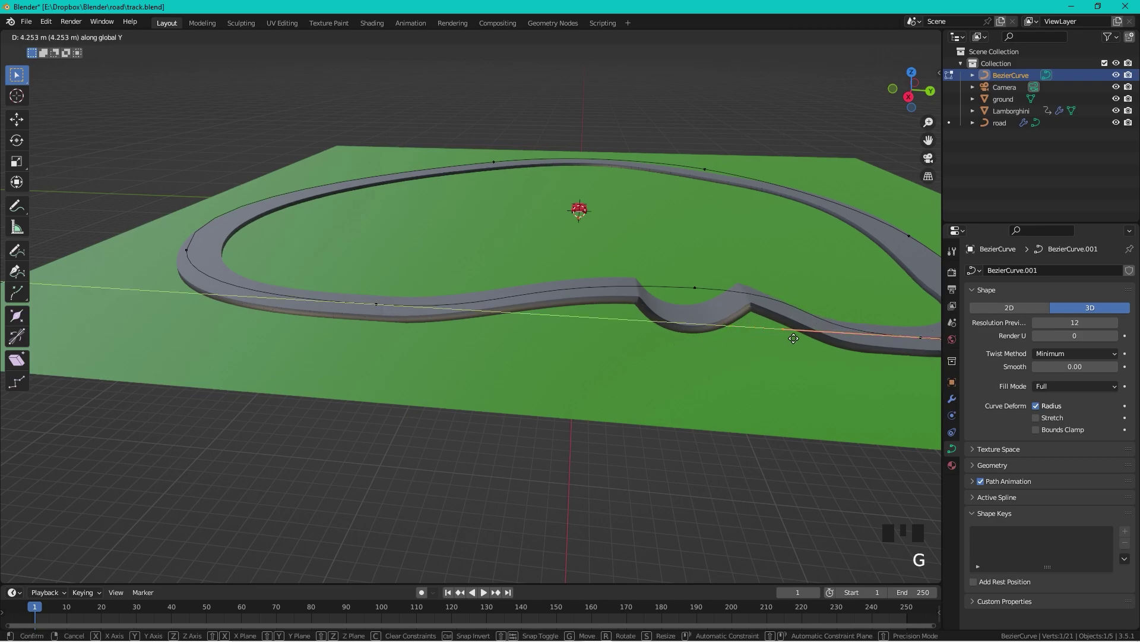
pyautogui.click(789, 336)
pyautogui.moveTo(789, 337); pyautogui.dragTo(797, 370, button='middle')
pyautogui.press('Tab')
pyautogui.scroll(-2, 753, 337)
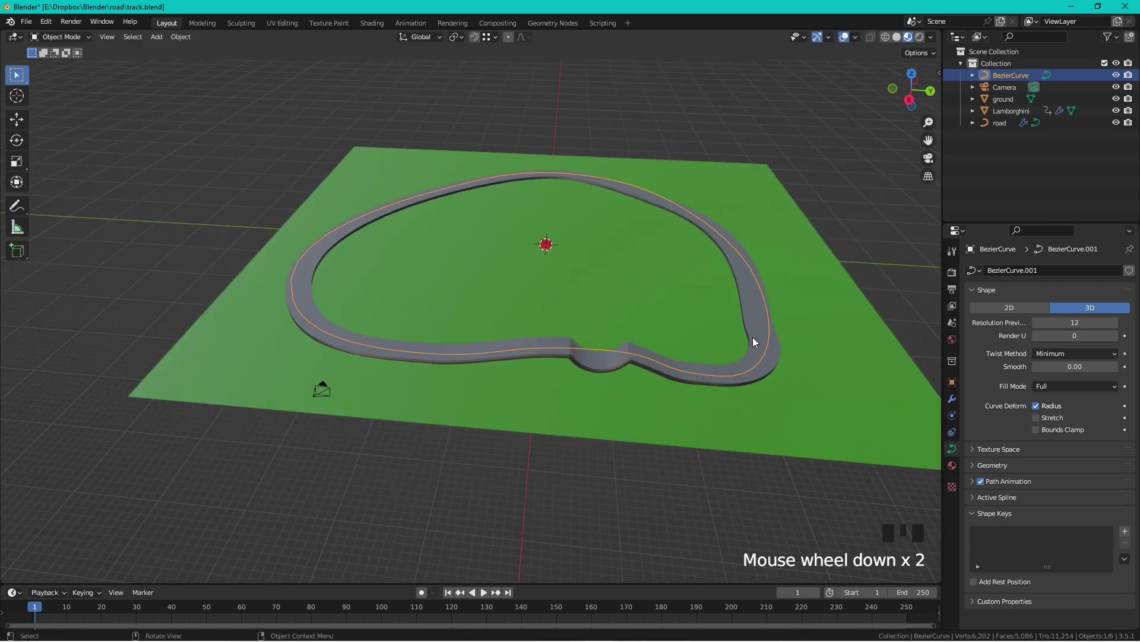
pyautogui.moveTo(753, 337); pyautogui.dragTo(718, 343, button='middle')
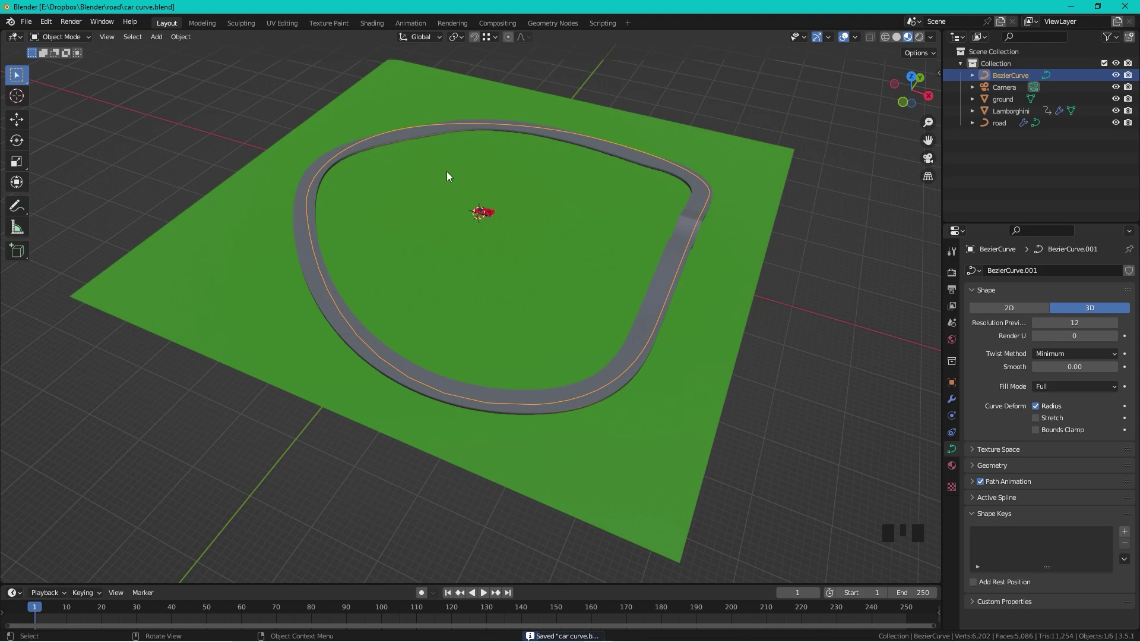
# Add a Plain Axes empty at the world origin beside the Lamborghini, working in top view.
pyautogui.scroll(2, 542, 174)
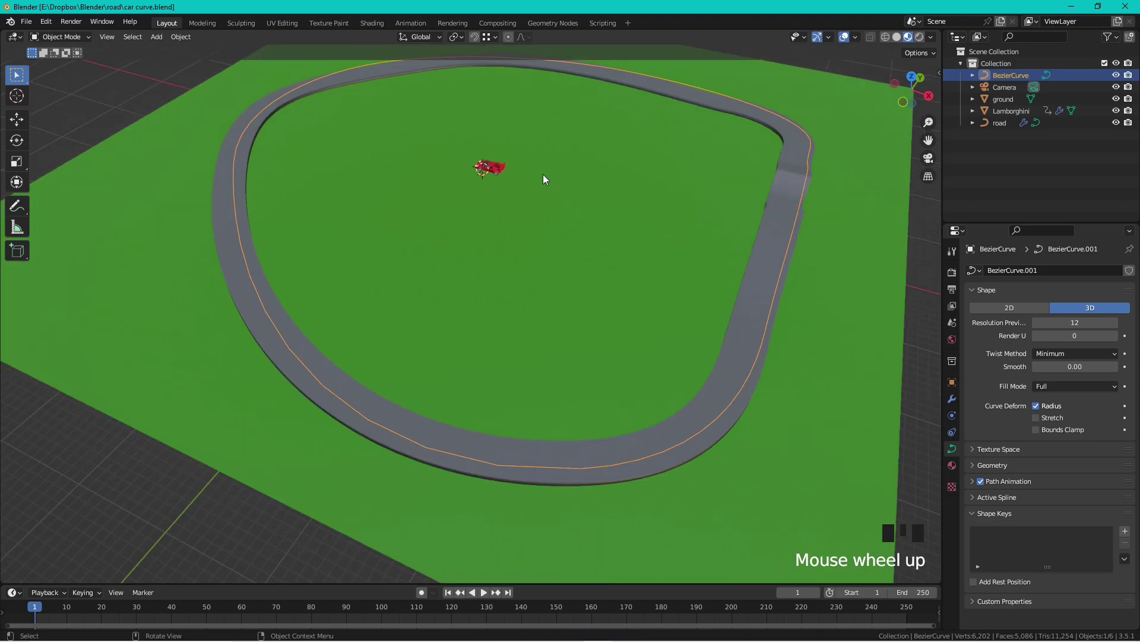
pyautogui.click(495, 165)
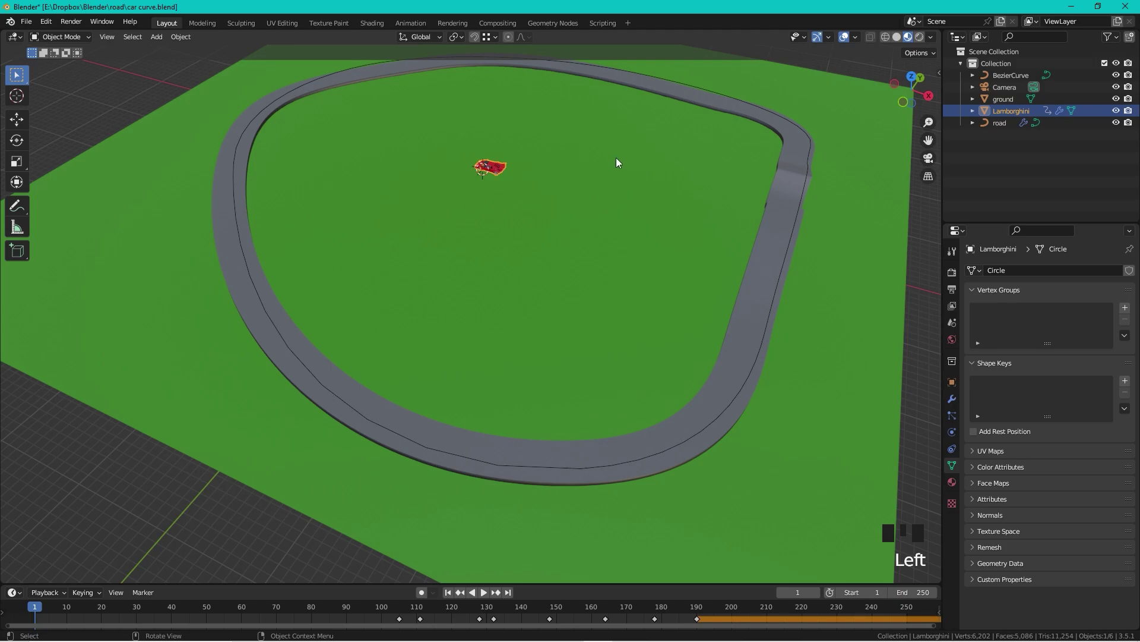
pyautogui.click(911, 77)
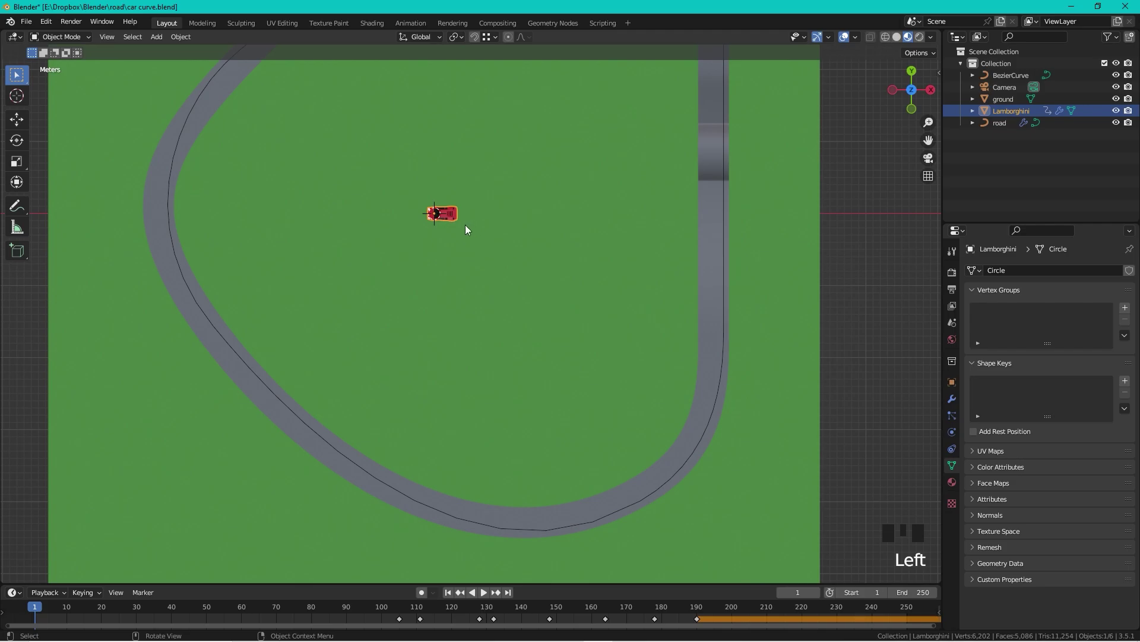
pyautogui.hotkey('shift', 'a')
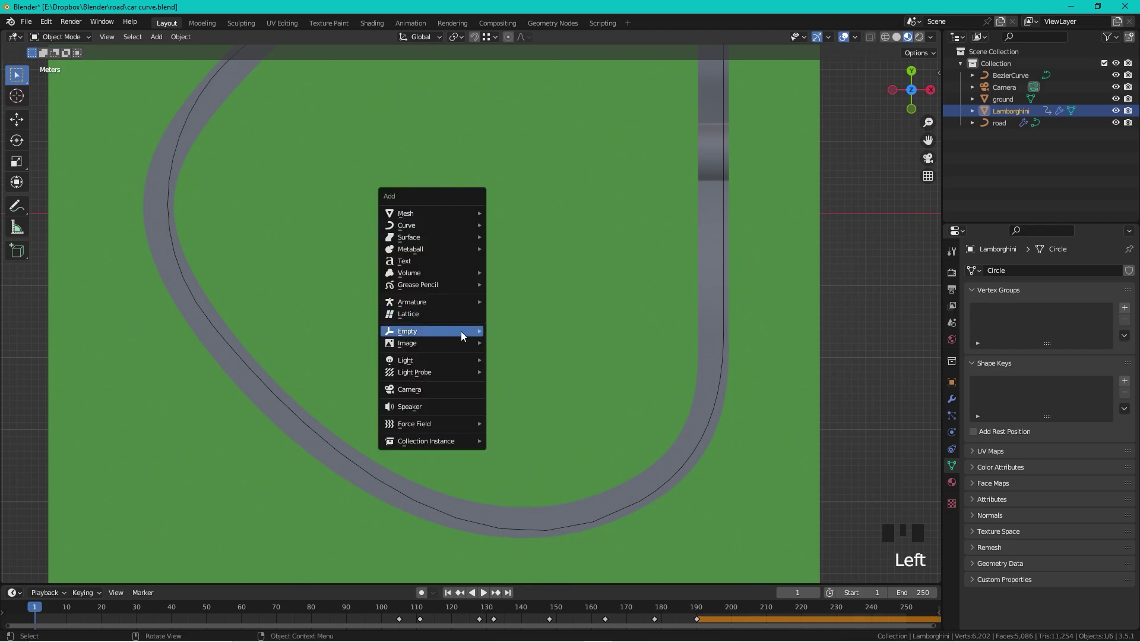
pyautogui.moveTo(461, 330)
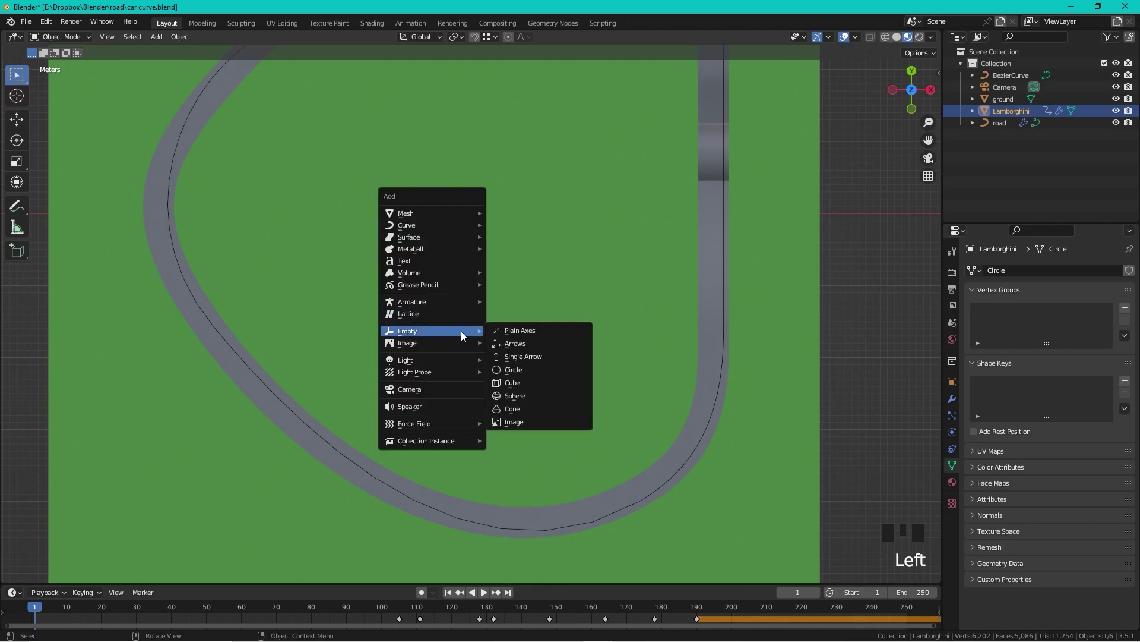
pyautogui.click(538, 331)
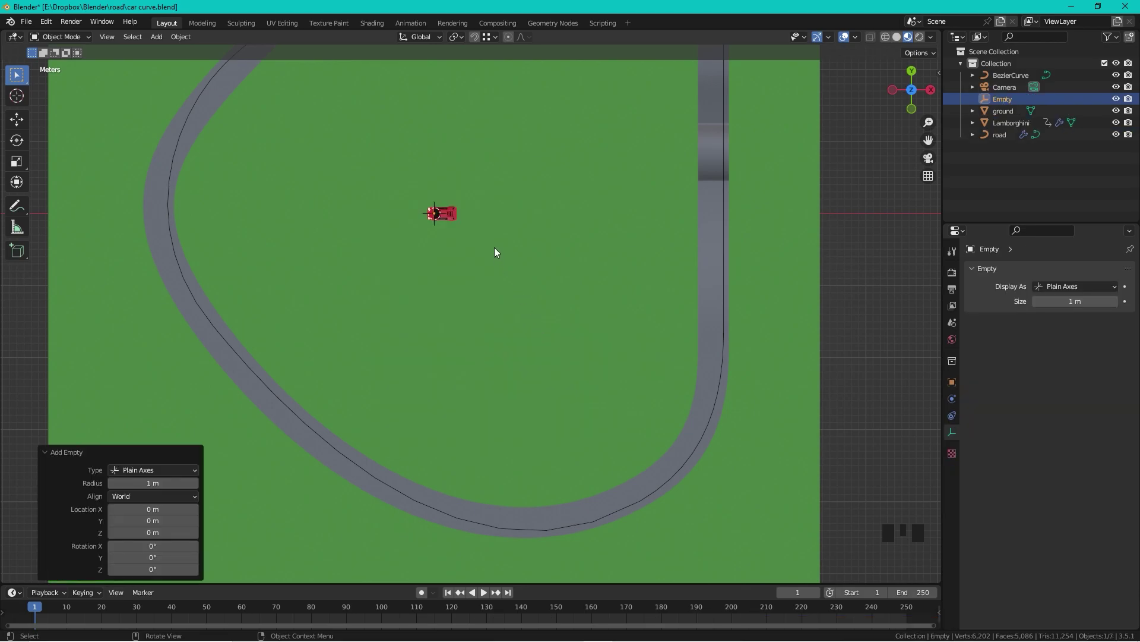
# Scale the empty uniformly by about 3.65 so it extends around the car.
pyautogui.press('s')
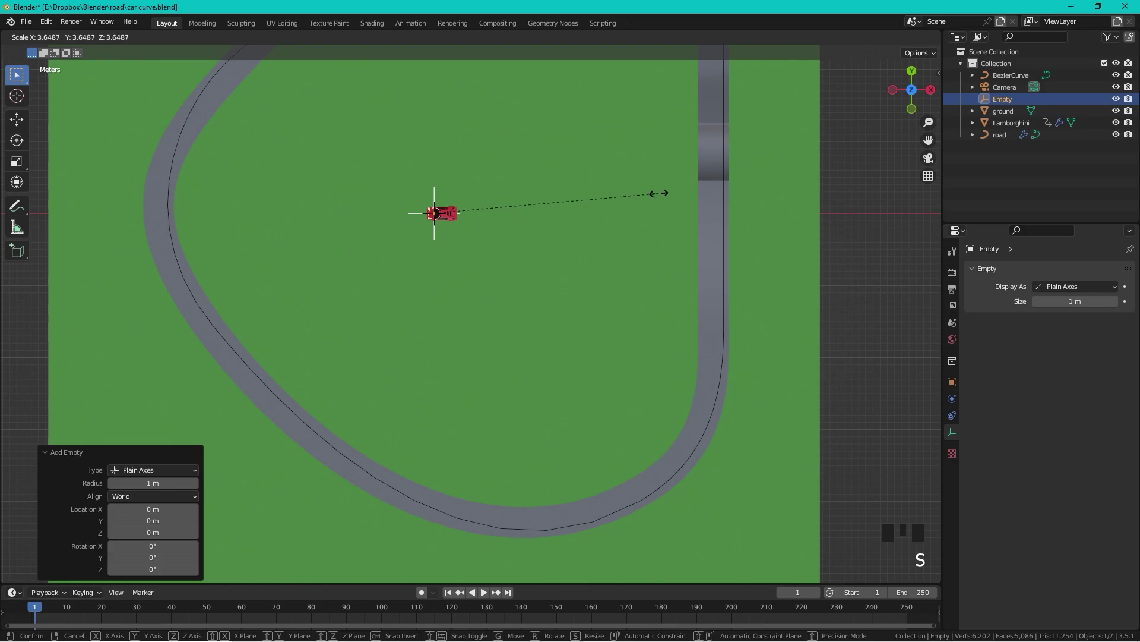
pyautogui.click(653, 193)
pyautogui.hotkey('ctrl', 'a')
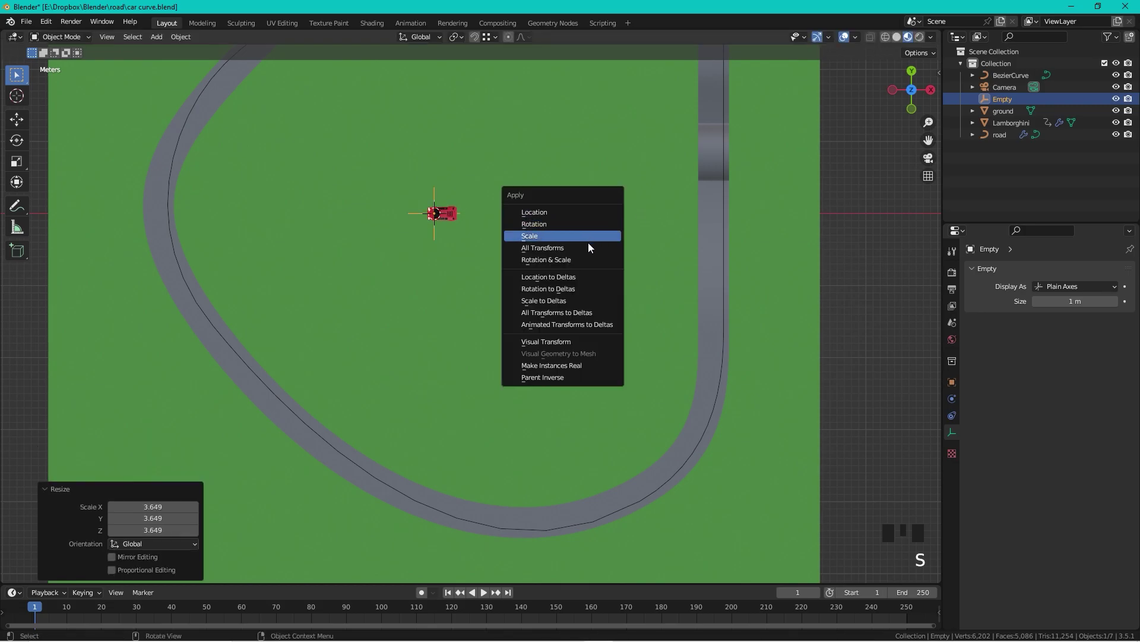
pyautogui.moveTo(588, 241); pyautogui.dragTo(516, 130, button='middle')
# Parent the Lamborghini to the empty with the Object option.
pyautogui.click(479, 268)
pyautogui.scroll(4, 557, 303)
pyautogui.scroll(4, 558, 303)
pyautogui.moveTo(600, 312); pyautogui.dragTo(646, 310, button='middle')
pyautogui.click(685, 310)
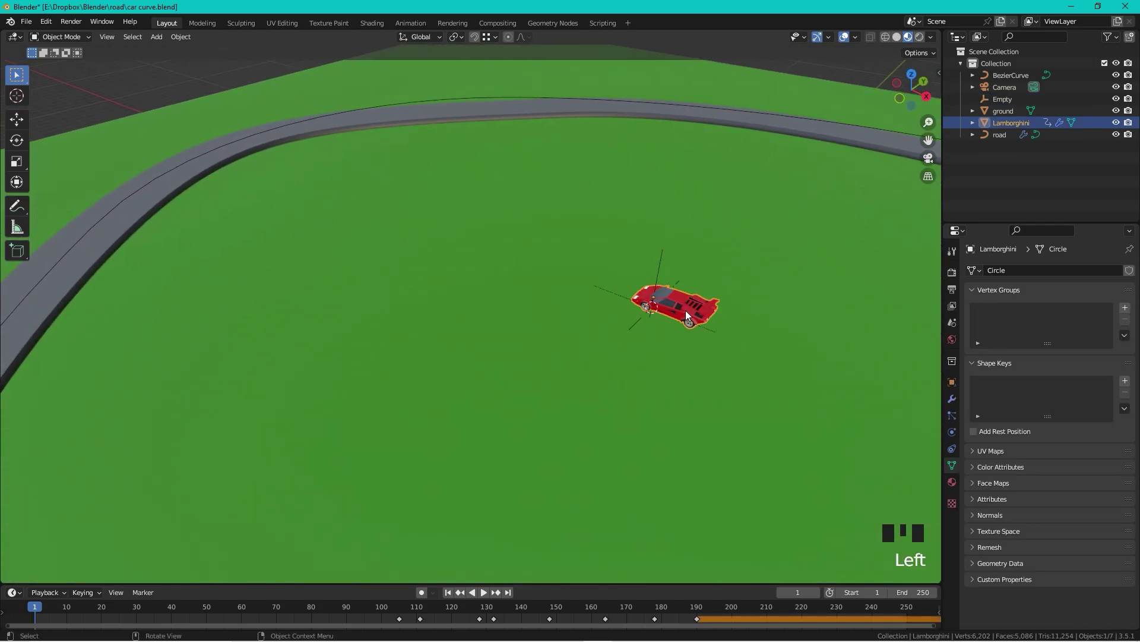
pyautogui.keyDown('shift'); pyautogui.click(661, 254); pyautogui.keyUp('shift')
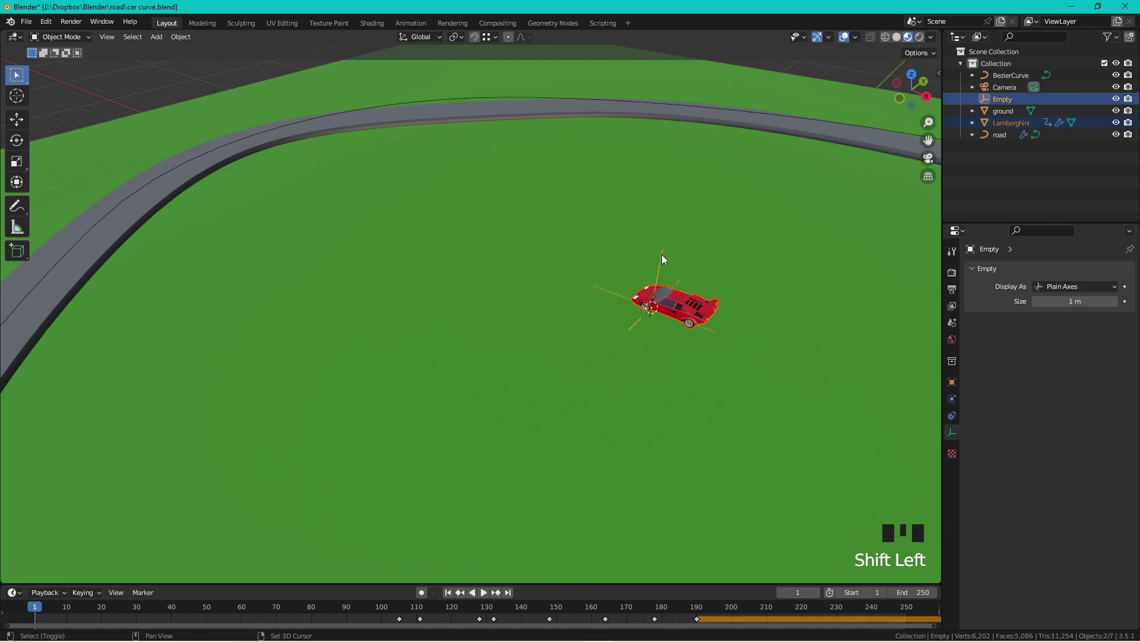
pyautogui.hotkey('ctrl', 'p')
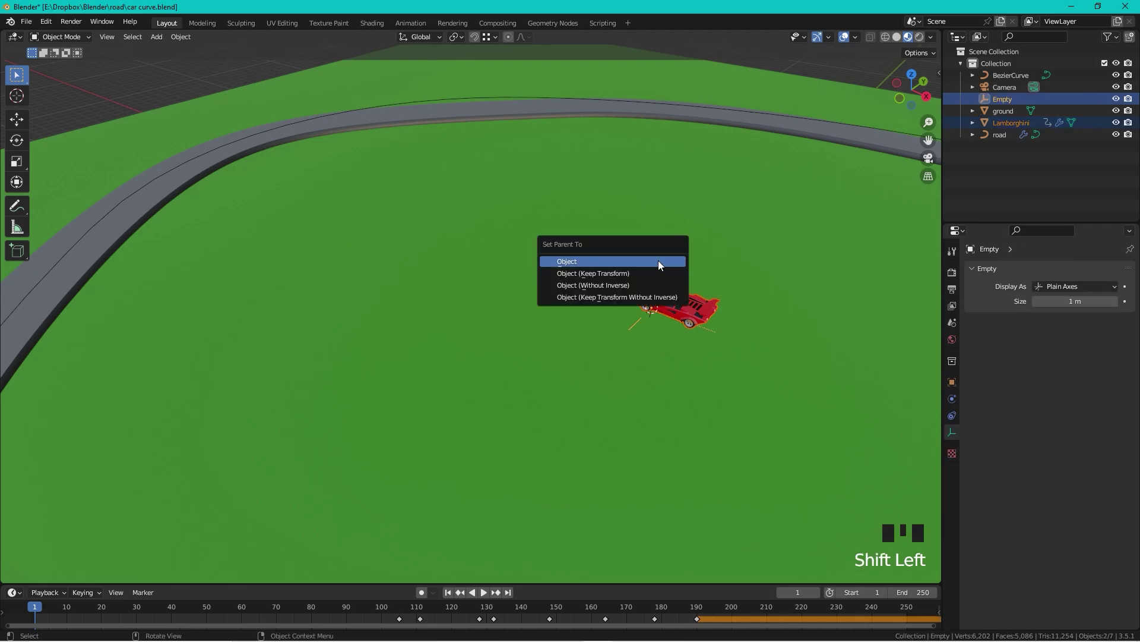
pyautogui.click(658, 262)
# Test-move the empty to check that the Lamborghini follows it, and undo the move.
pyautogui.click(671, 259)
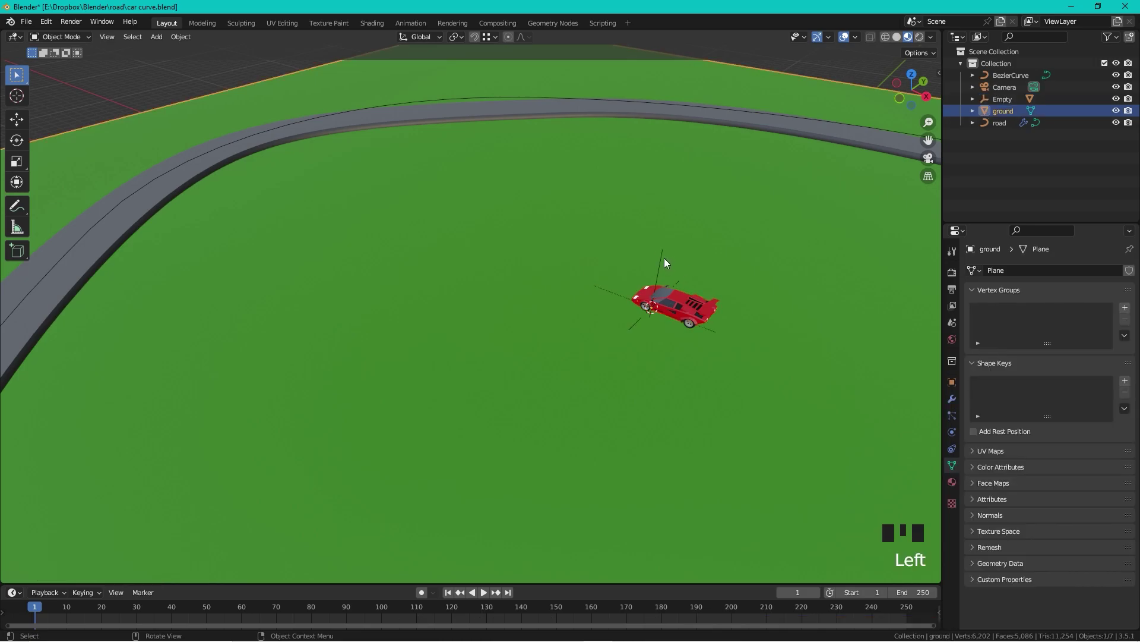
pyautogui.click(662, 257)
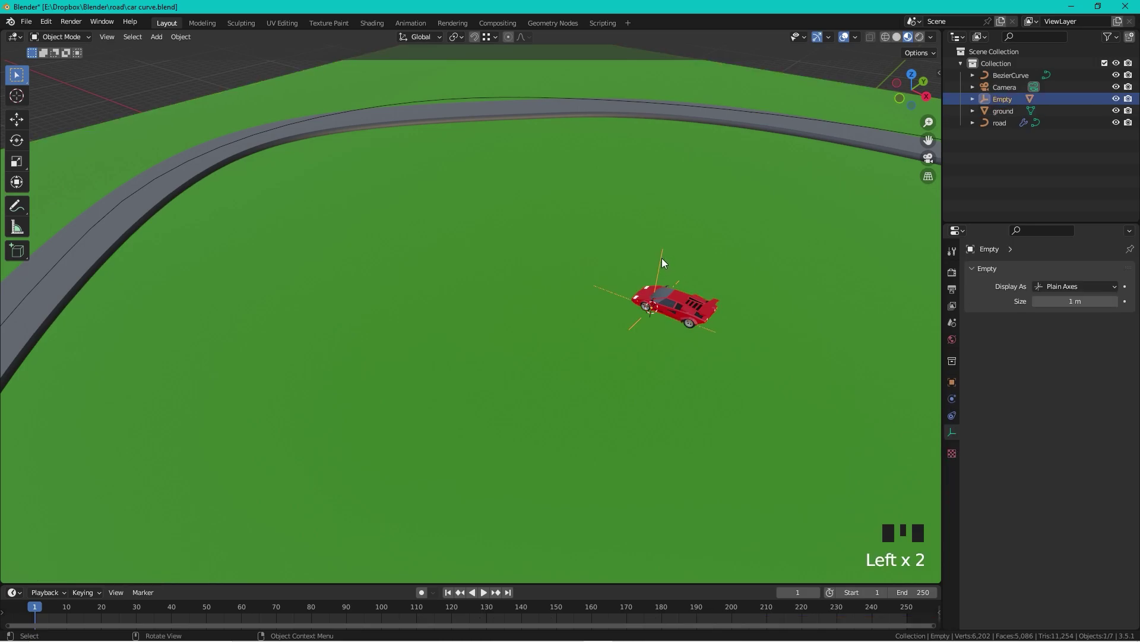
pyautogui.press('g')
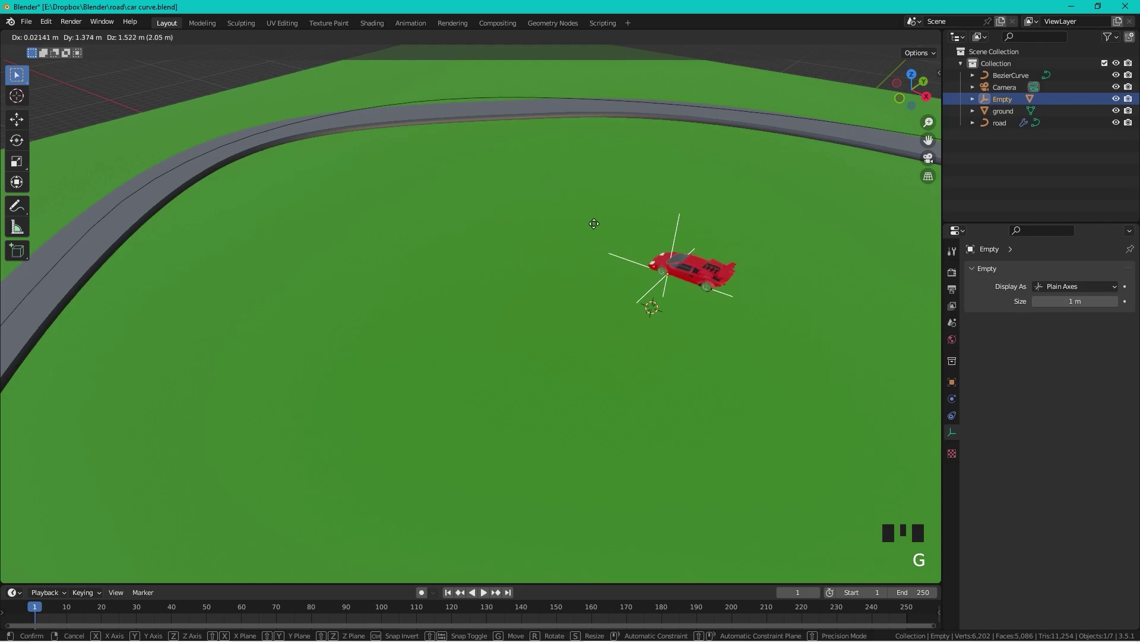
pyautogui.click(661, 240)
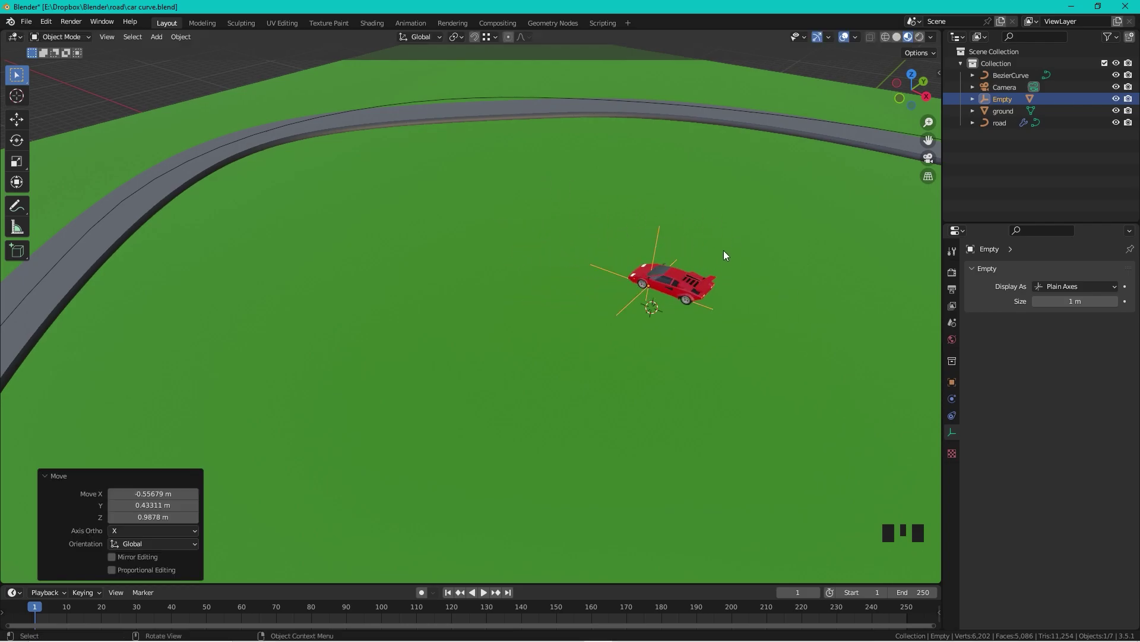
pyautogui.hotkey('ctrl', 'z')
# Add a Follow Path constraint to the empty and pick the car's BezierCurve as its target.
pyautogui.click(697, 295)
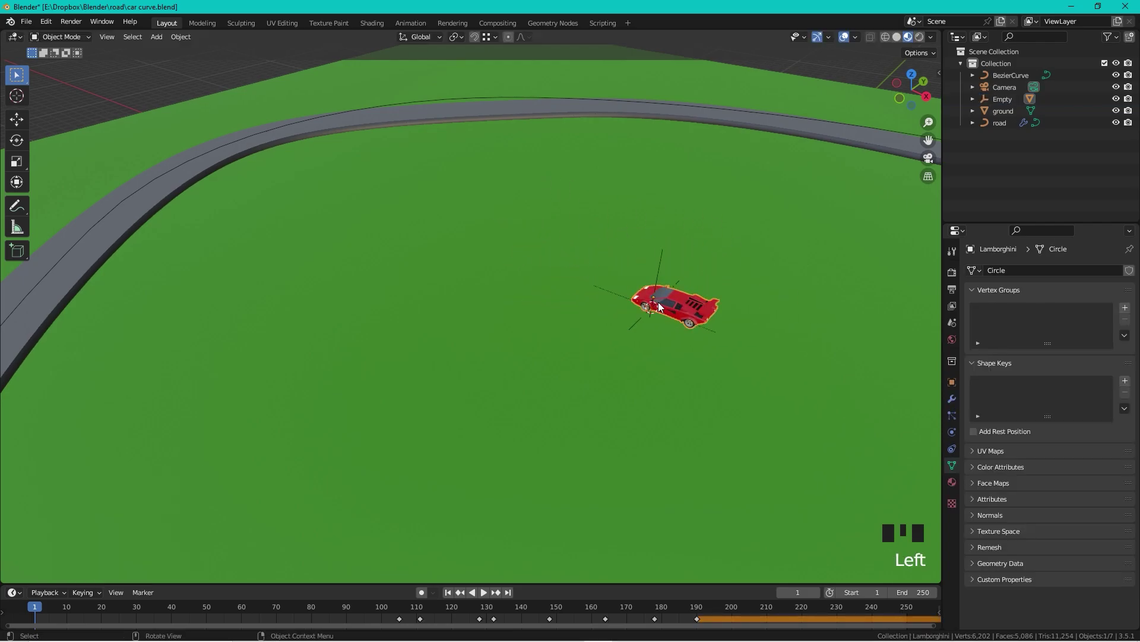
pyautogui.keyDown('shift'); pyautogui.moveTo(653, 301); pyautogui.dragTo(663, 244, button='middle'); pyautogui.keyUp('shift')
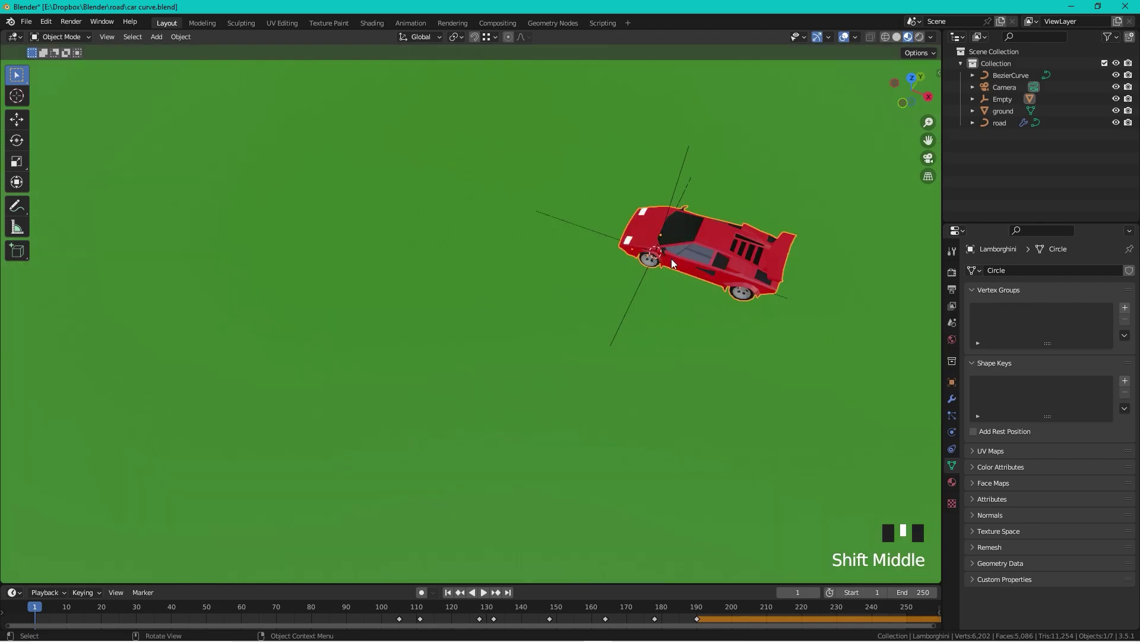
pyautogui.moveTo(811, 301); pyautogui.dragTo(757, 289, button='middle')
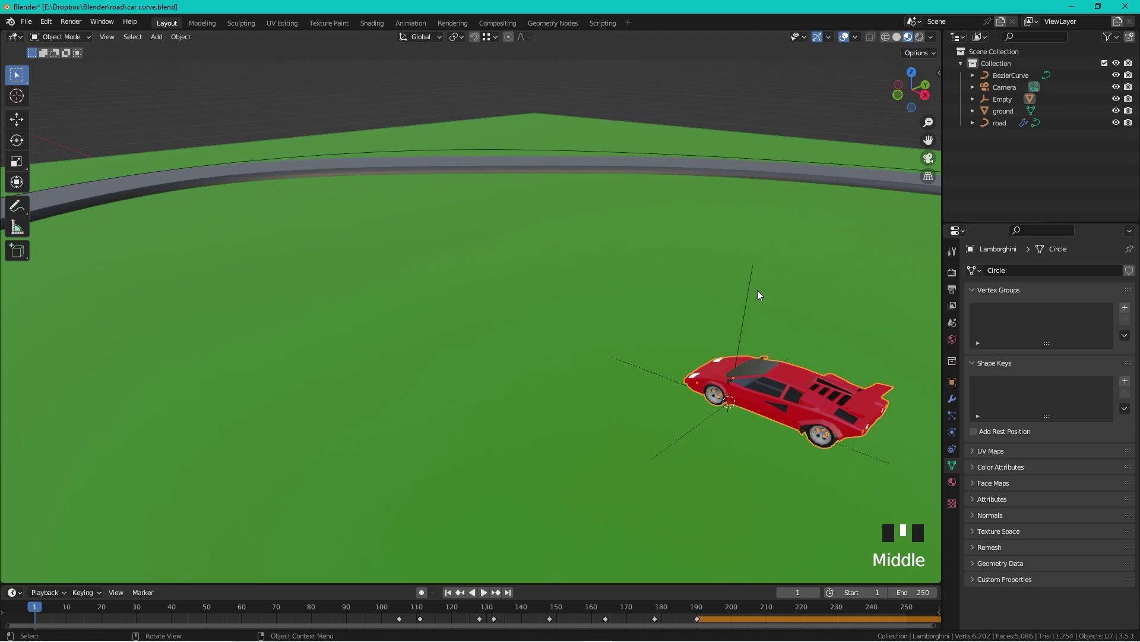
pyautogui.click(749, 291)
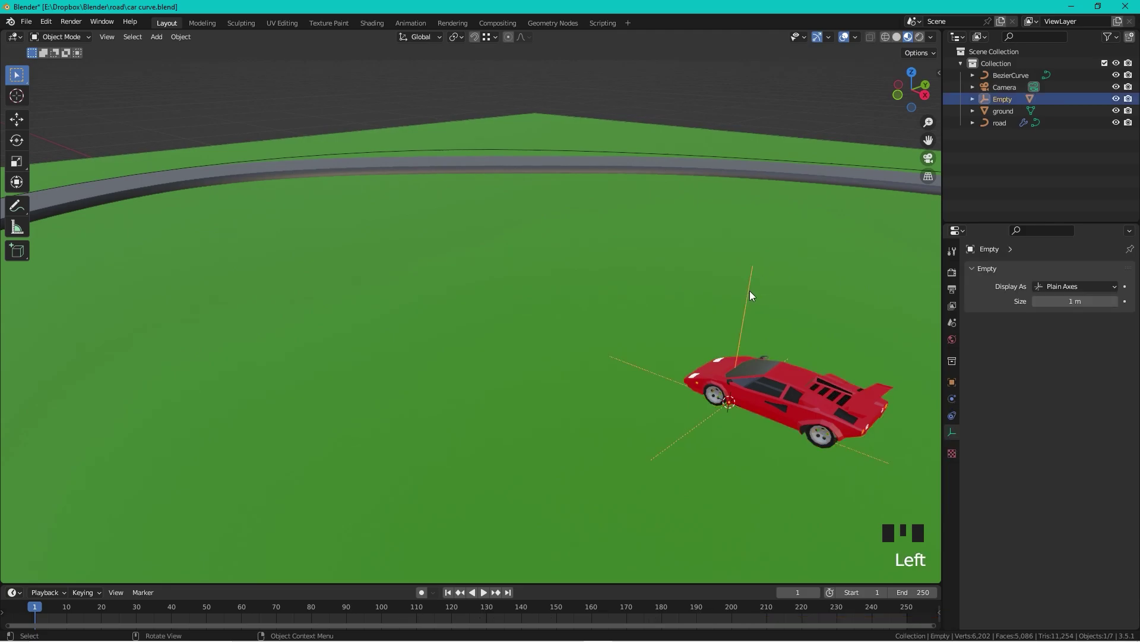
pyautogui.click(952, 417)
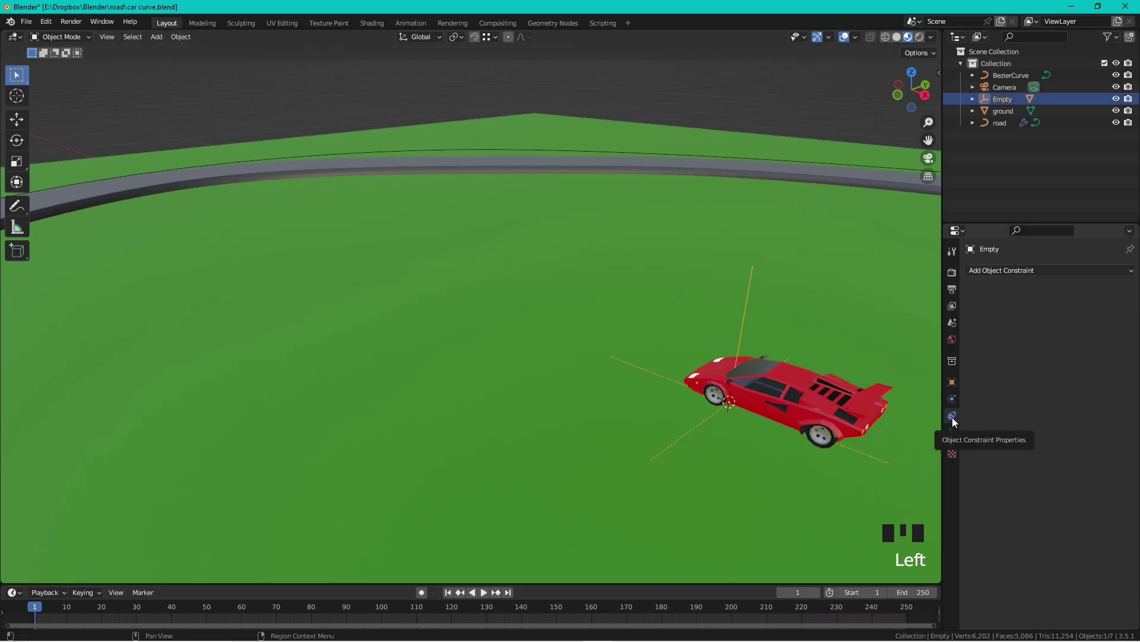
pyautogui.click(1054, 270)
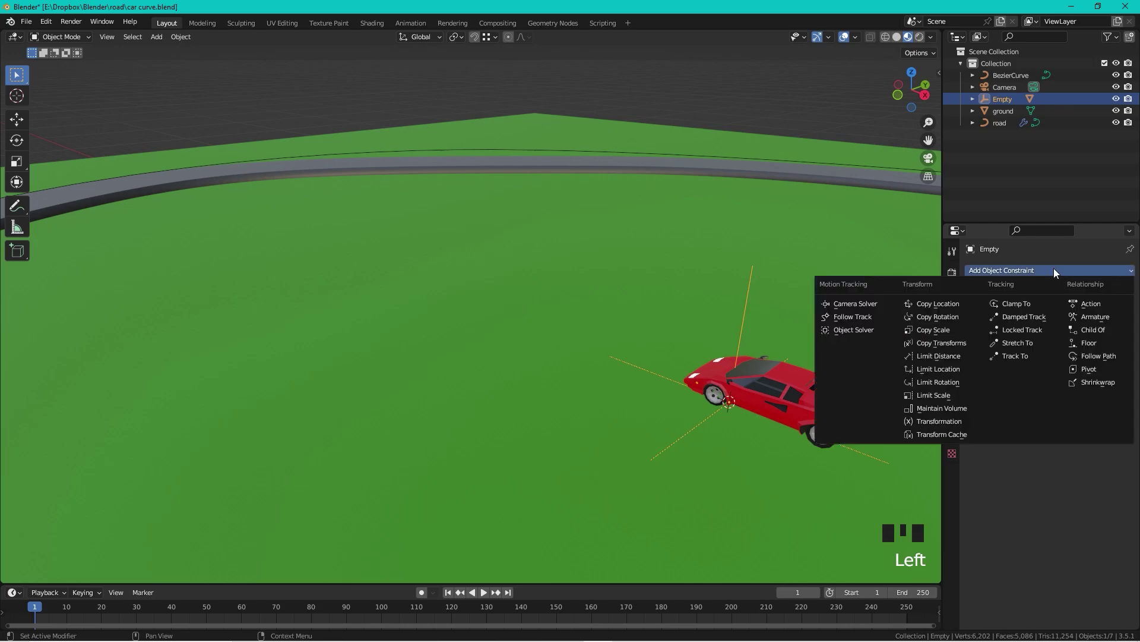
pyautogui.click(1093, 355)
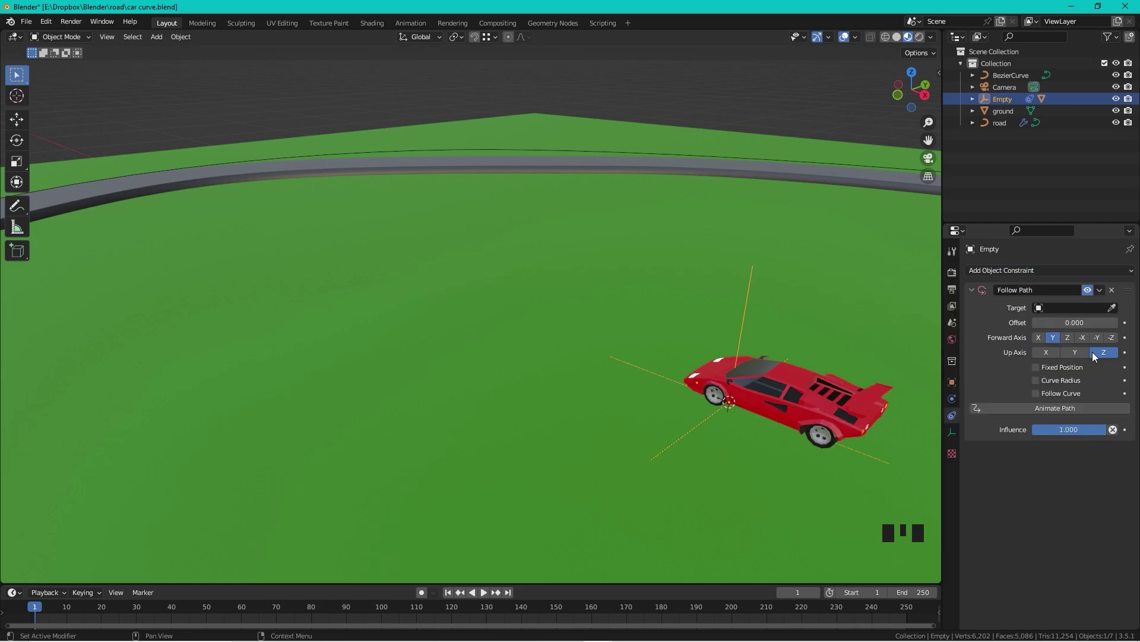
pyautogui.click(1113, 309)
pyautogui.click(894, 169)
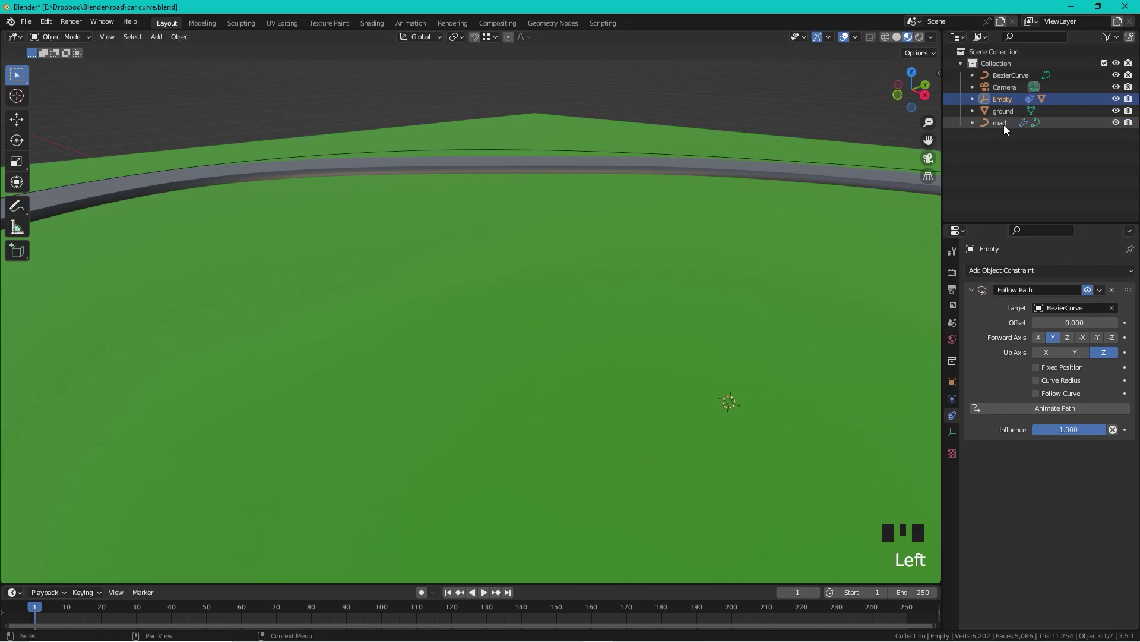
# Rename the car's BezierCurve as path lambo and bring the Lamborghini on the road into close view.
pyautogui.doubleClick(1014, 74)
pyautogui.write('path lambo')
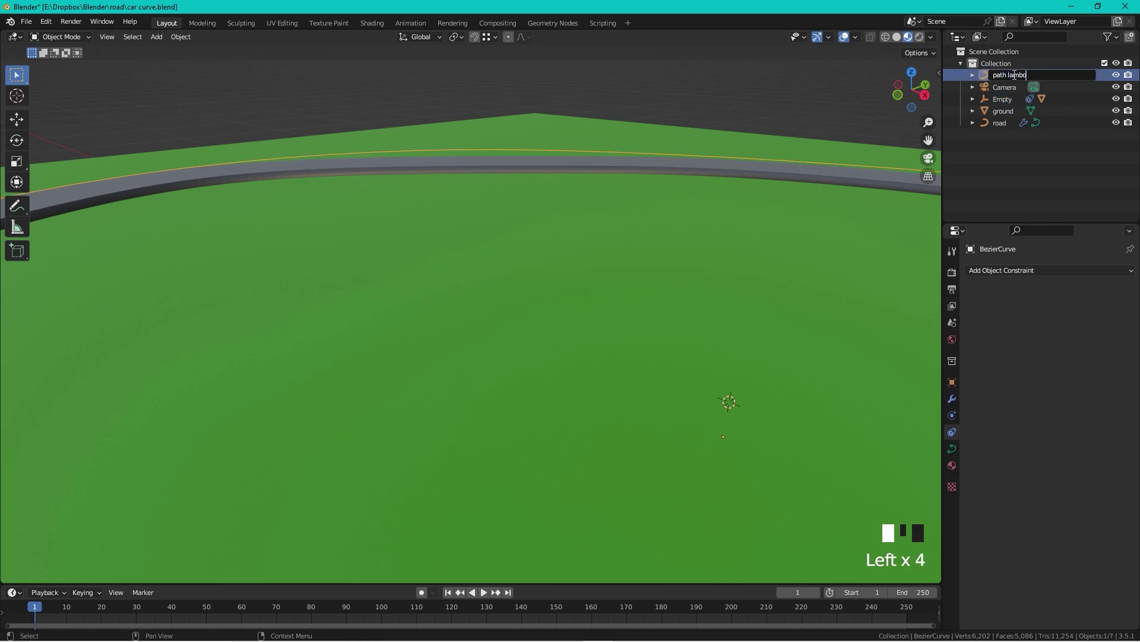
pyautogui.press('Return')
pyautogui.scroll(-9, 471, 257)
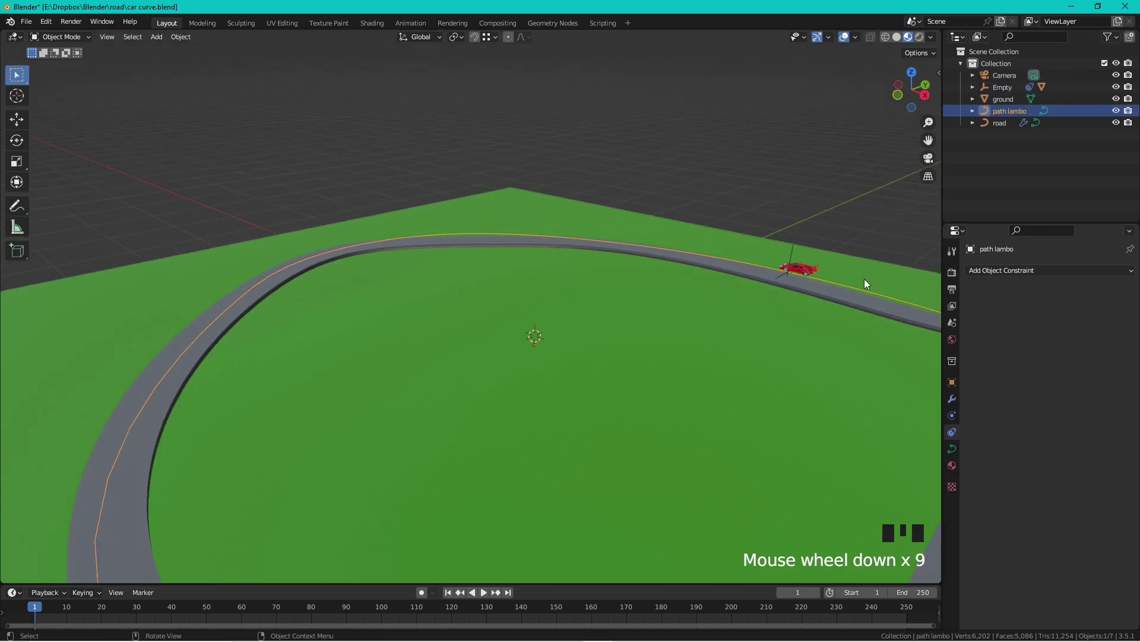
pyautogui.keyDown('shift'); pyautogui.moveTo(865, 279); pyautogui.dragTo(624, 252, button='middle'); pyautogui.keyUp('shift')
pyautogui.scroll(6, 595, 284)
pyautogui.scroll(4, 677, 294)
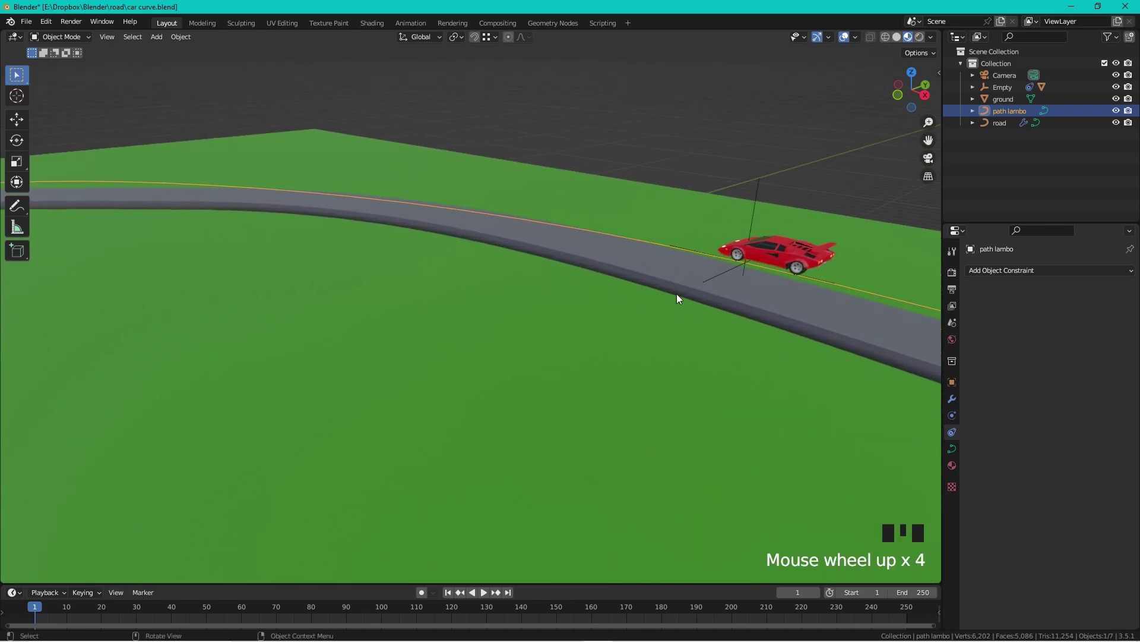
# Lower the Lamborghini about 0.9 m along the Z axis so its wheels rest on the road surface.
pyautogui.moveTo(678, 297)
pyautogui.keyDown('shift'); pyautogui.mouseDown(button='middle')
pyautogui.moveTo(785, 238)
pyautogui.moveTo(684, 285)
pyautogui.mouseUp(button='middle'); pyautogui.keyUp('shift')
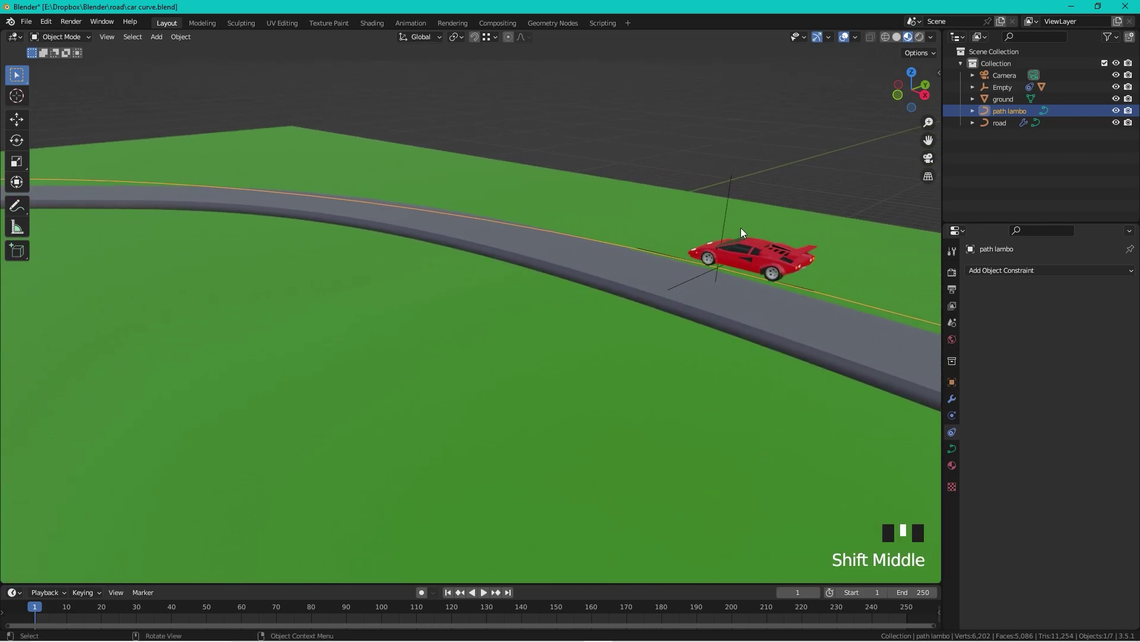
pyautogui.click(760, 248)
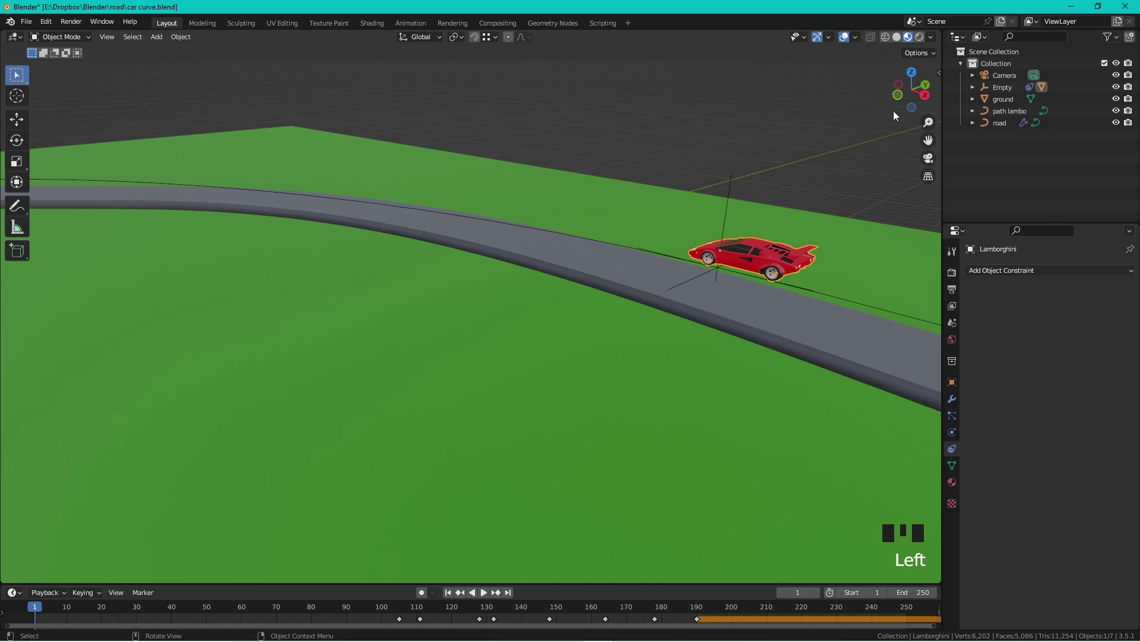
pyautogui.click(929, 87)
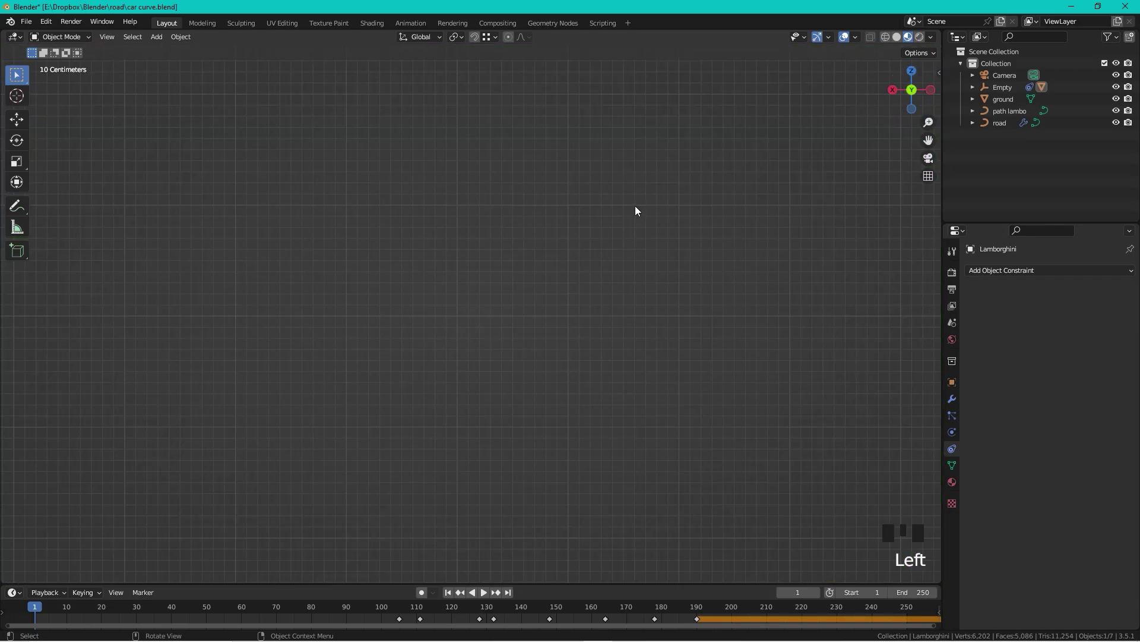
pyautogui.press('KP_Decimal')
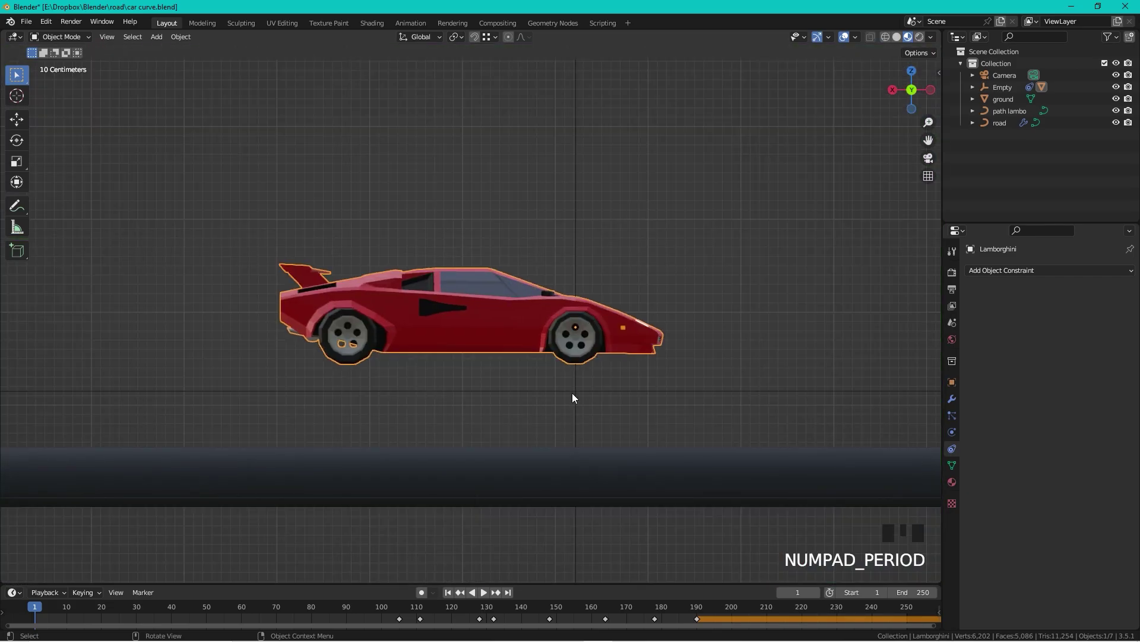
pyautogui.press('g')
pyautogui.press('z')
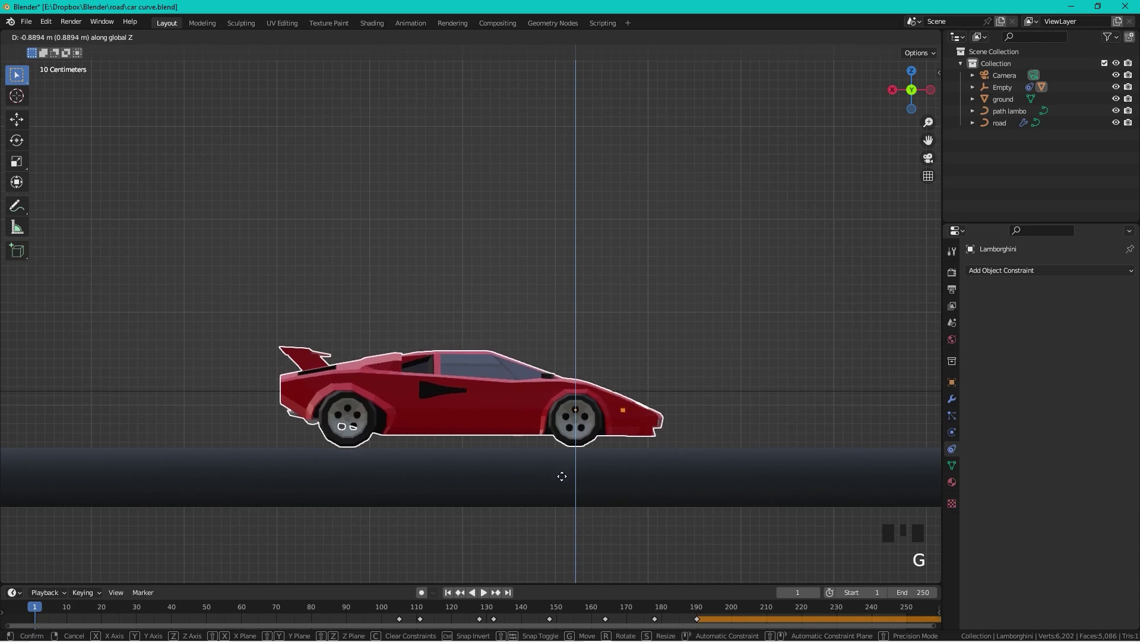
pyautogui.click(561, 475)
# Set the scene's end frame to 150.
pyautogui.scroll(-3, 575, 299)
pyautogui.moveTo(575, 298); pyautogui.dragTo(633, 286, button='middle')
pyautogui.scroll(-5, 516, 352)
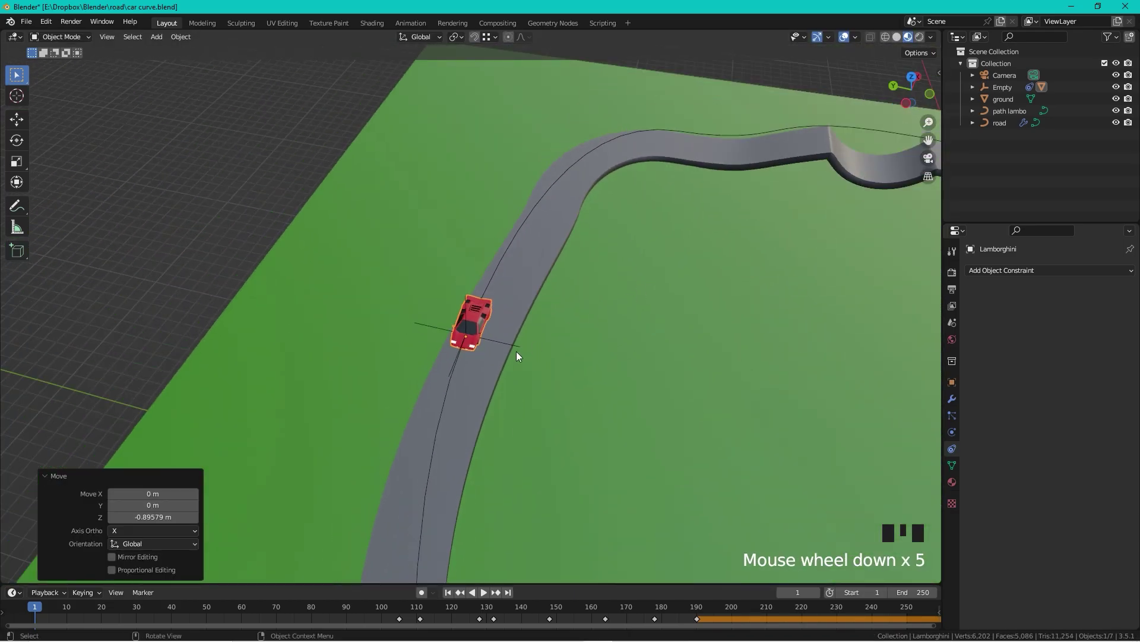
pyautogui.moveTo(516, 352); pyautogui.dragTo(601, 237, button='middle')
pyautogui.scroll(-2, 515, 250)
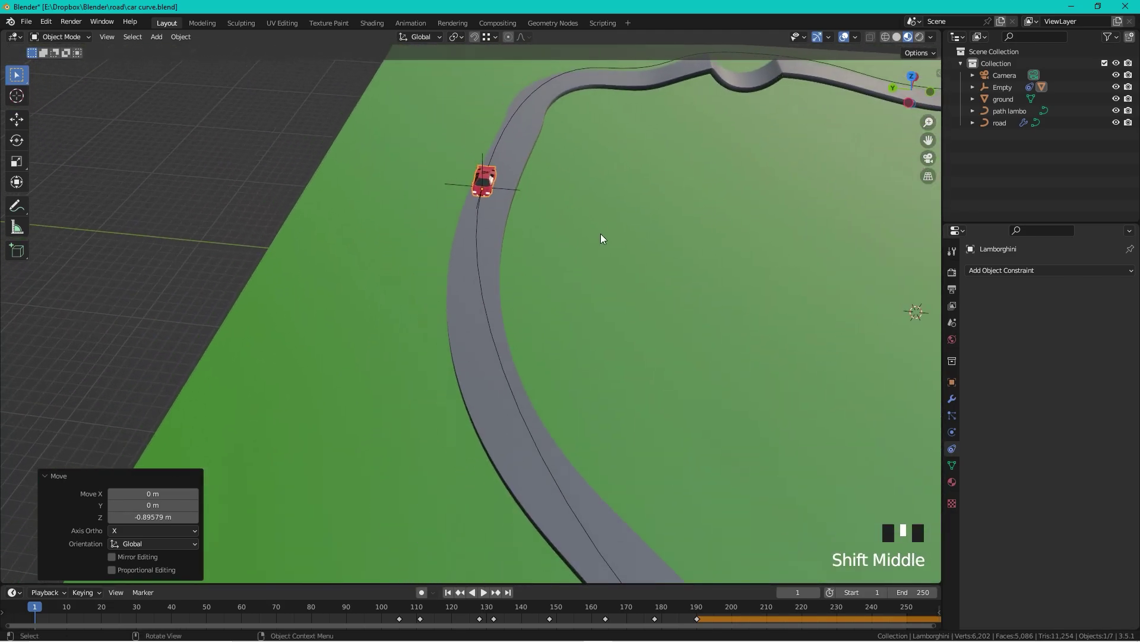
pyautogui.click(600, 230)
pyautogui.click(920, 592)
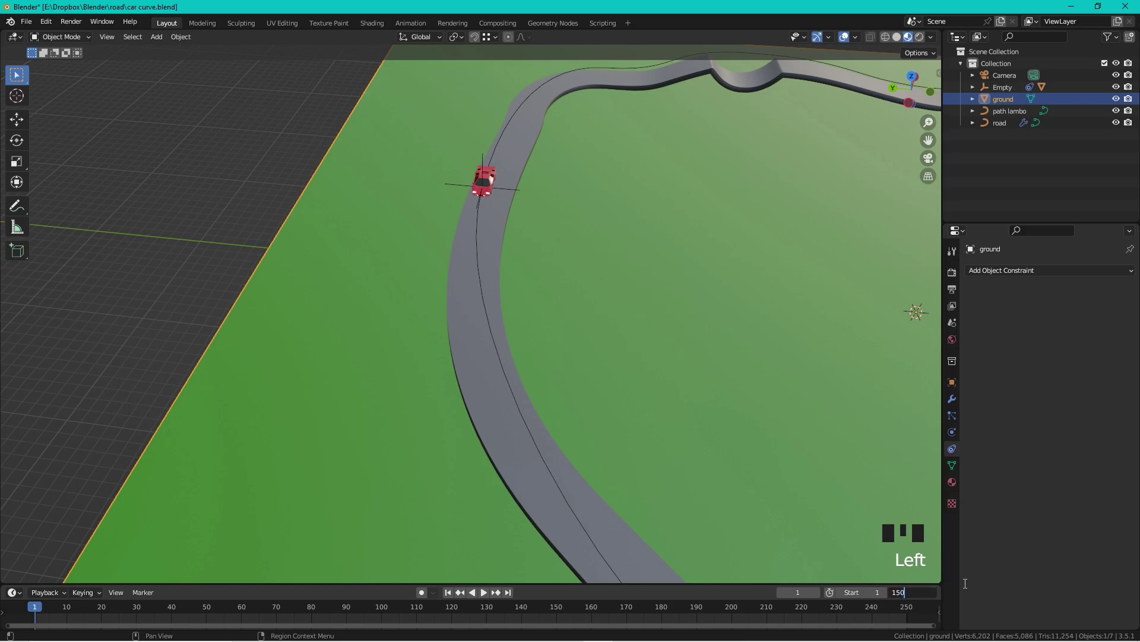
pyautogui.write('150')
pyautogui.press('Return')
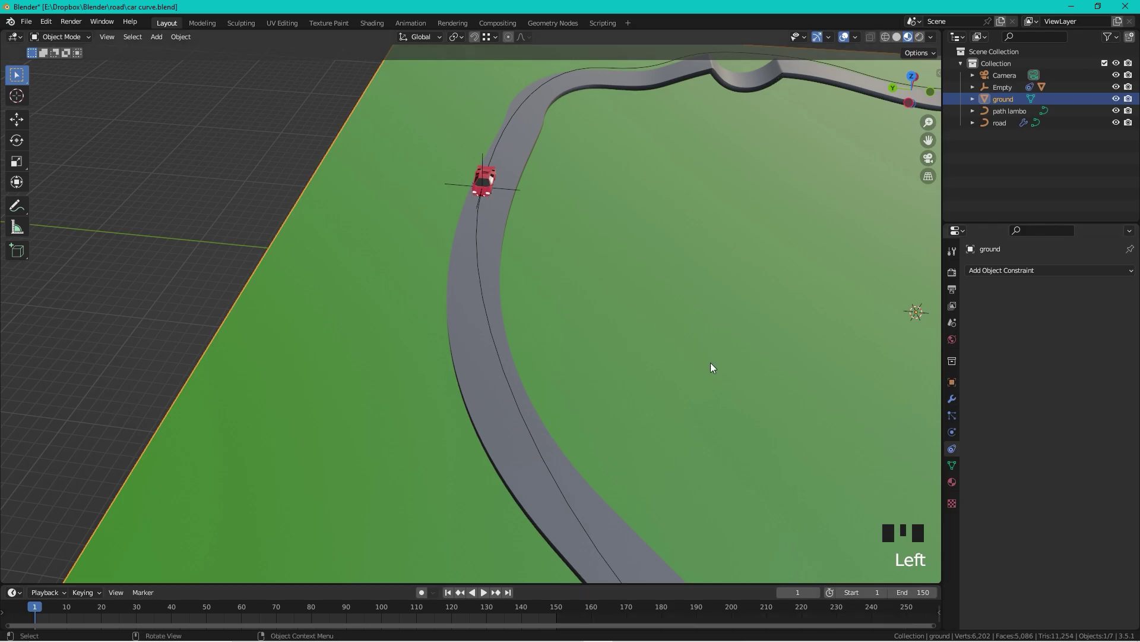
# Enable Follow Curve in the empty's Follow Path constraint and set its Forward Axis to X so the car points along the road.
pyautogui.doubleClick(483, 156)
pyautogui.doubleClick(482, 156)
pyautogui.moveTo(1075, 322); pyautogui.dragTo(1102, 322)
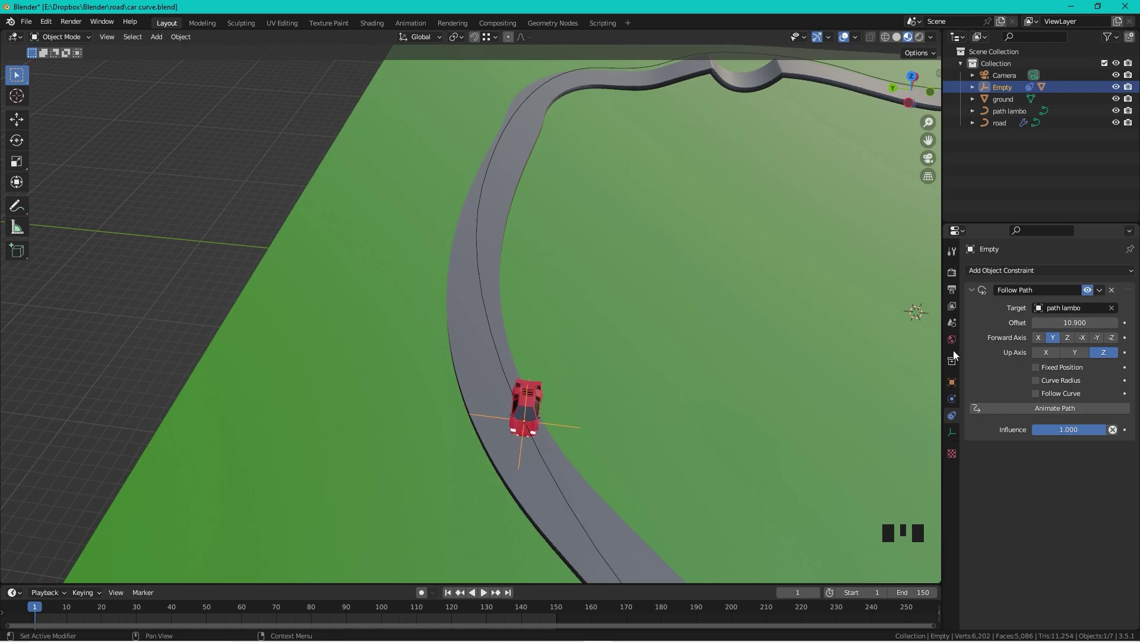
pyautogui.keyDown('shift'); pyautogui.moveTo(755, 373); pyautogui.dragTo(691, 296, button='middle'); pyautogui.keyUp('shift')
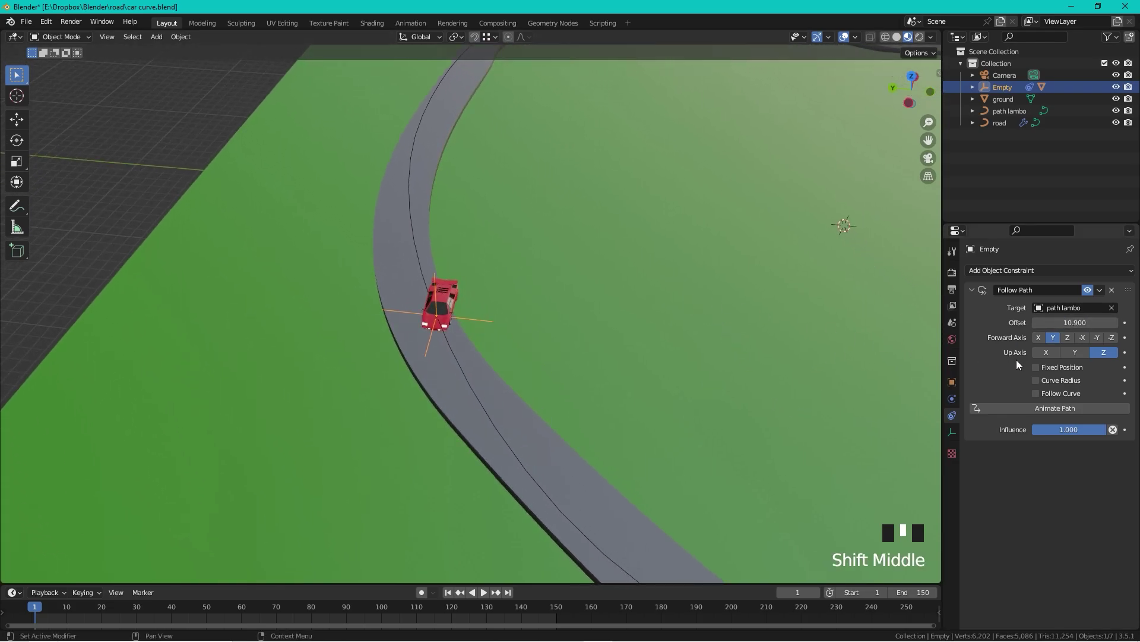
pyautogui.click(1036, 393)
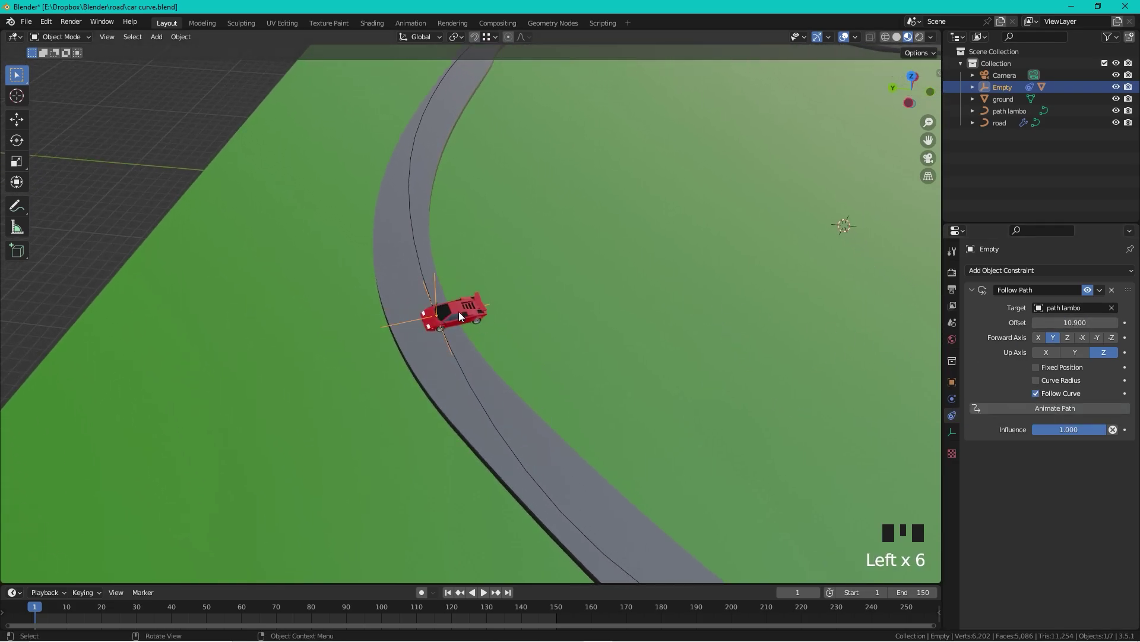
pyautogui.click(1039, 338)
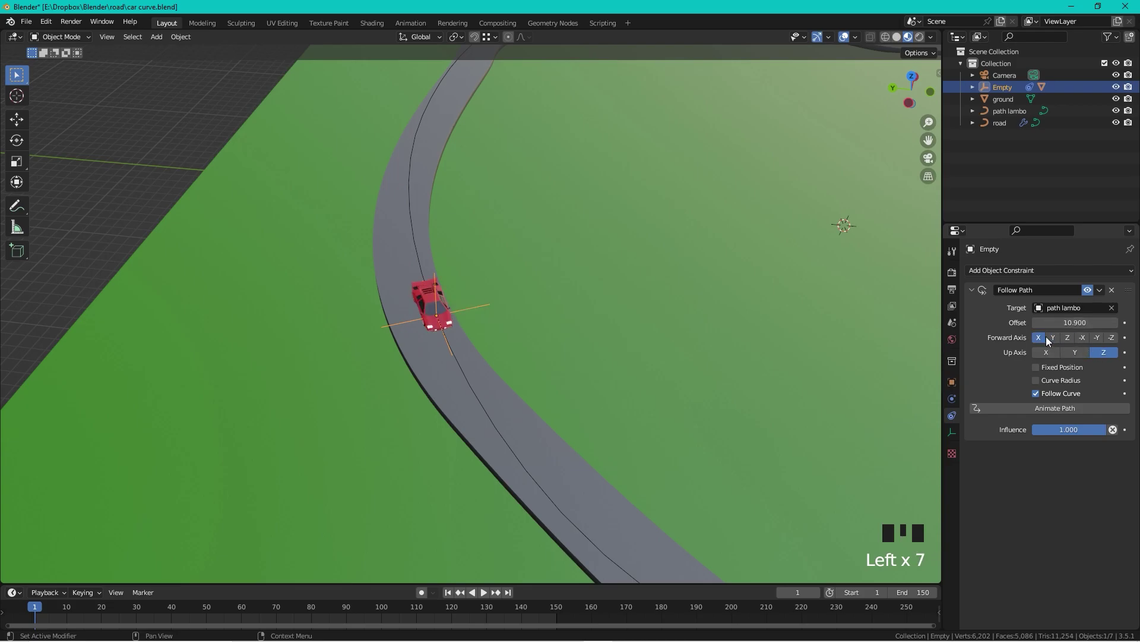
# Vary the Follow Path offset to check that the car travels along the track in the right direction.
pyautogui.moveTo(1064, 322)
pyautogui.mouseDown()
pyautogui.moveTo(1087, 321)
pyautogui.moveTo(1039, 322)
pyautogui.moveTo(1099, 322)
pyautogui.moveTo(1052, 322)
pyautogui.moveTo(1063, 322)
pyautogui.mouseUp()
pyautogui.scroll(-4, 545, 322)
pyautogui.moveTo(546, 322); pyautogui.dragTo(654, 366, button='middle')
pyautogui.scroll(3, 653, 366)
pyautogui.scroll(-1, 699, 369)
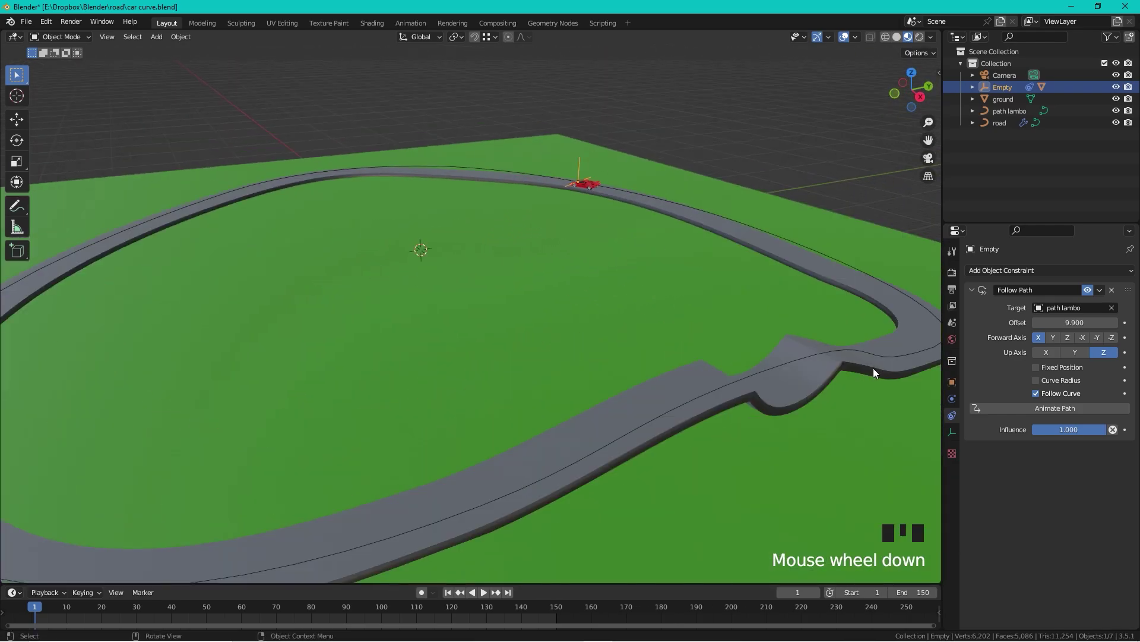
pyautogui.moveTo(1057, 322); pyautogui.dragTo(1093, 322)
pyautogui.moveTo(683, 416); pyautogui.dragTo(677, 380, button='middle')
pyautogui.scroll(-2, 701, 375)
pyautogui.moveTo(1063, 323); pyautogui.dragTo(1033, 322)
# Set the Follow Path offset to 0 and keyframe it at frame 1.
pyautogui.click(1073, 322)
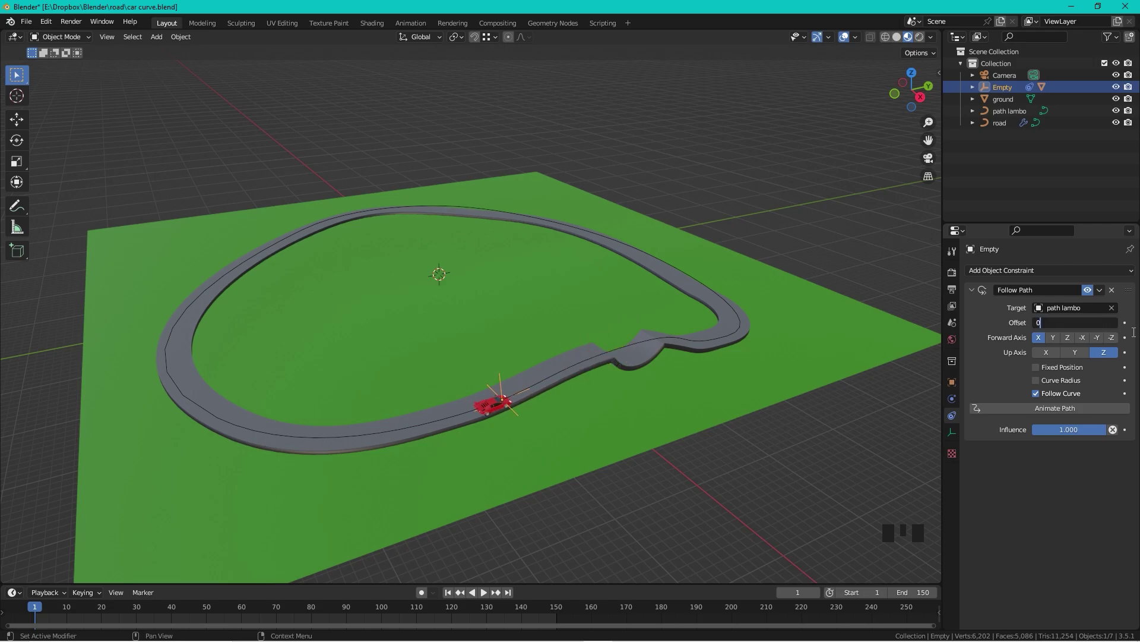
pyautogui.click(1135, 335)
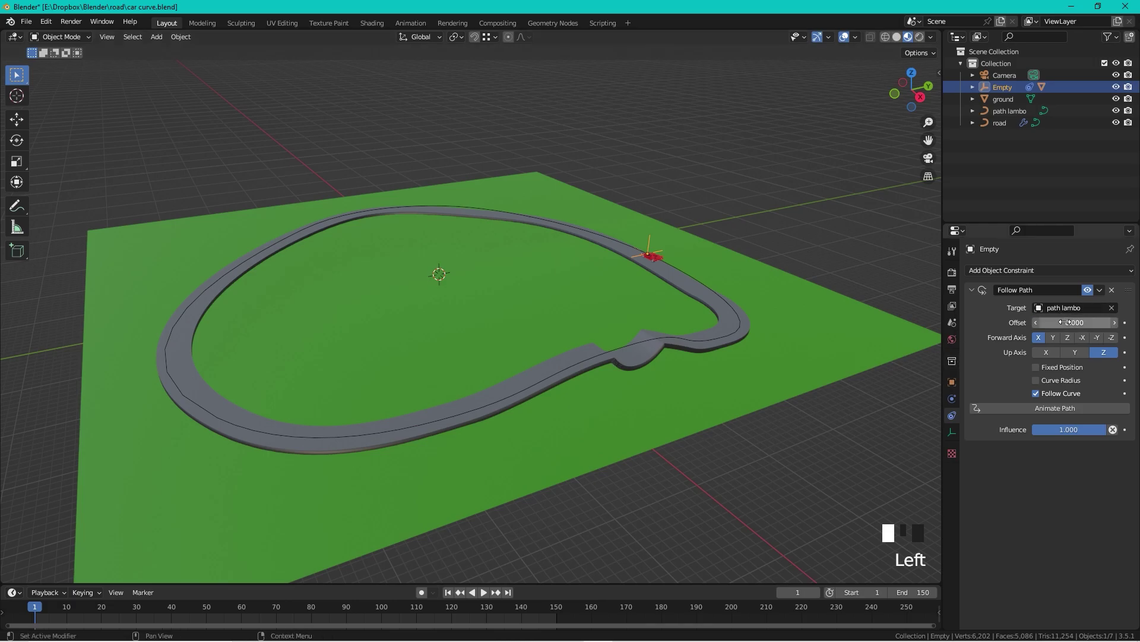
pyautogui.press('i')
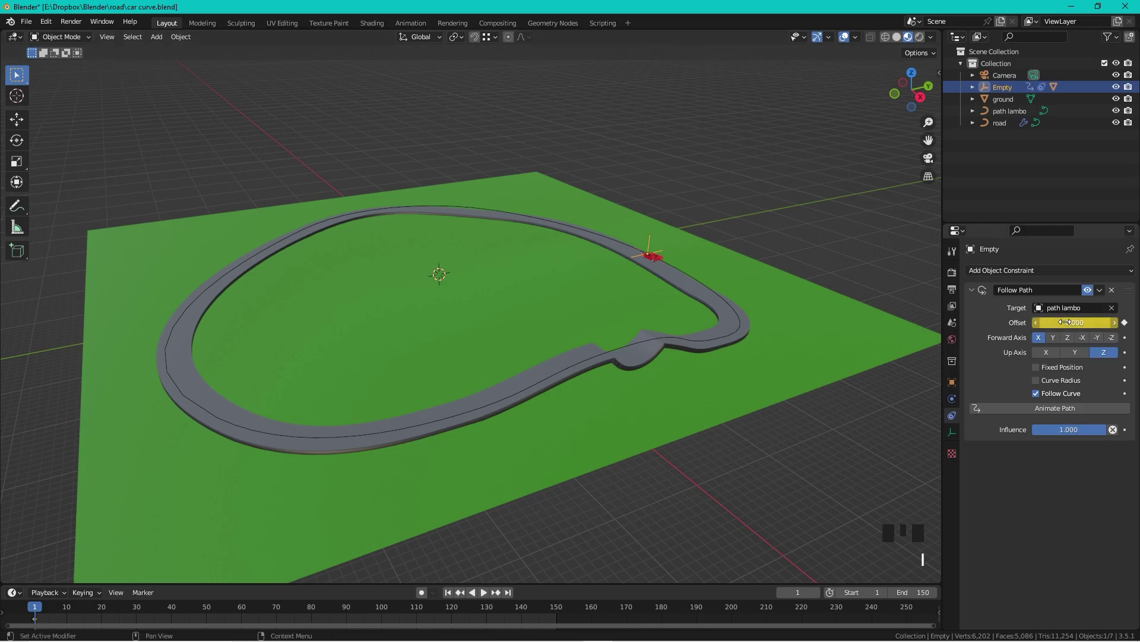
# Keyframe the Follow Path offset at 100 on frame 150 and play back the animation.
pyautogui.moveTo(42, 612); pyautogui.dragTo(556, 615)
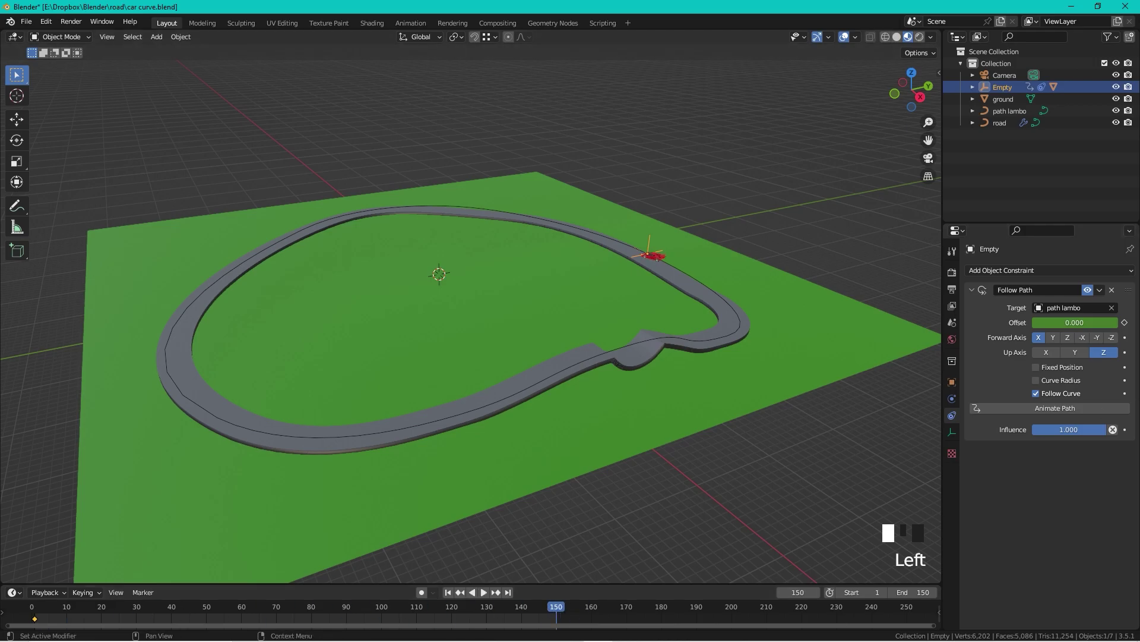
pyautogui.click(1061, 325)
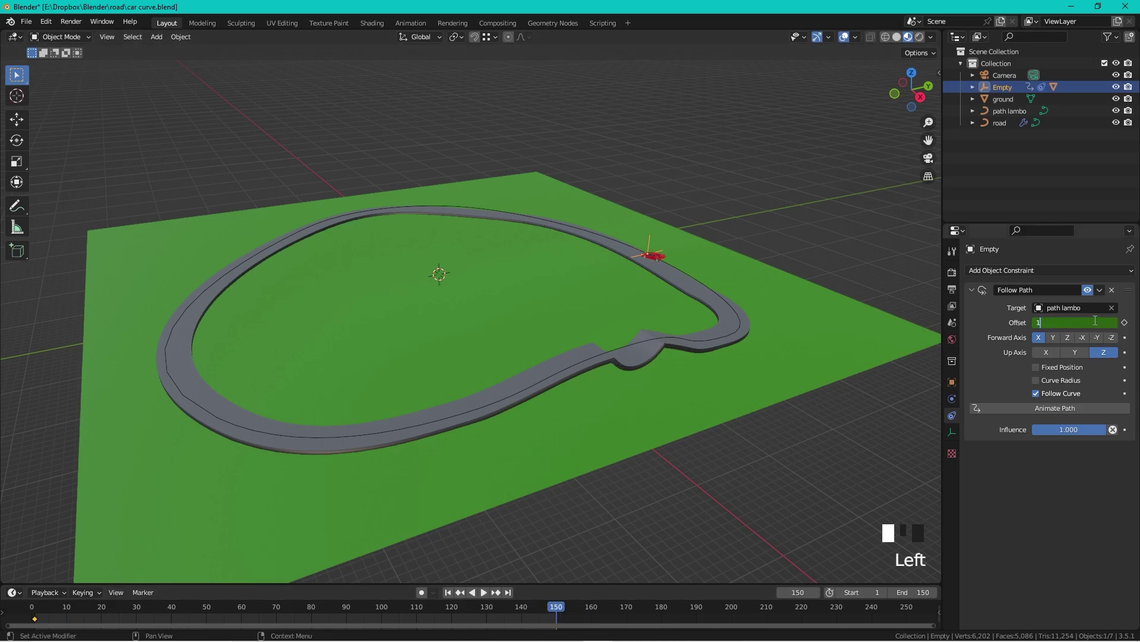
pyautogui.press('Return')
pyautogui.press('i')
pyautogui.press('KP_0')
pyautogui.press('space')
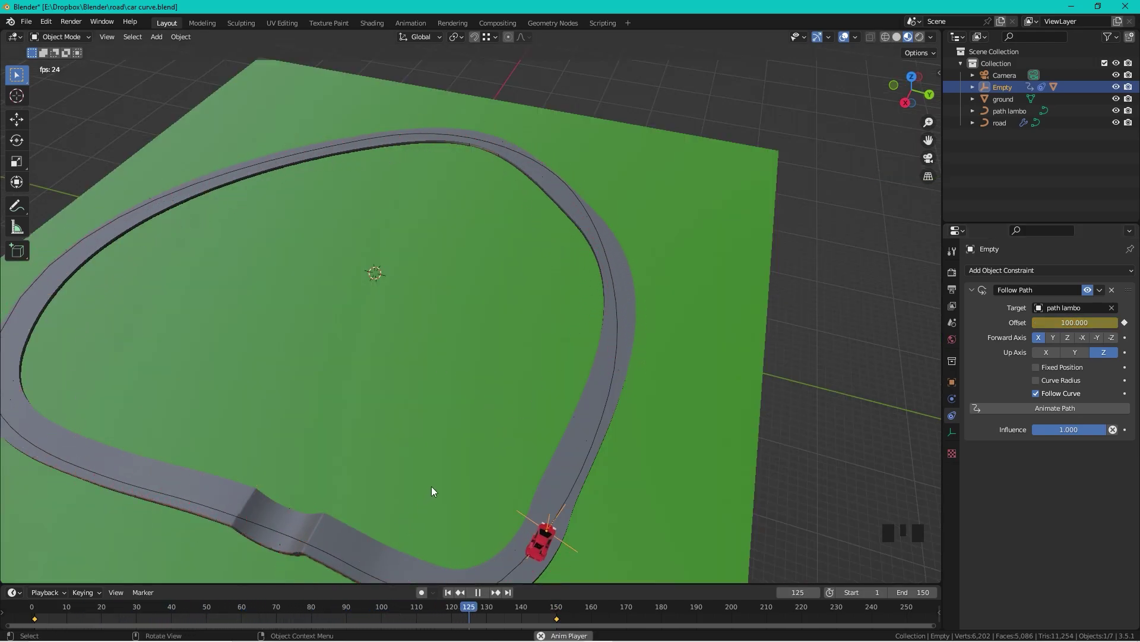
pyautogui.press('space')
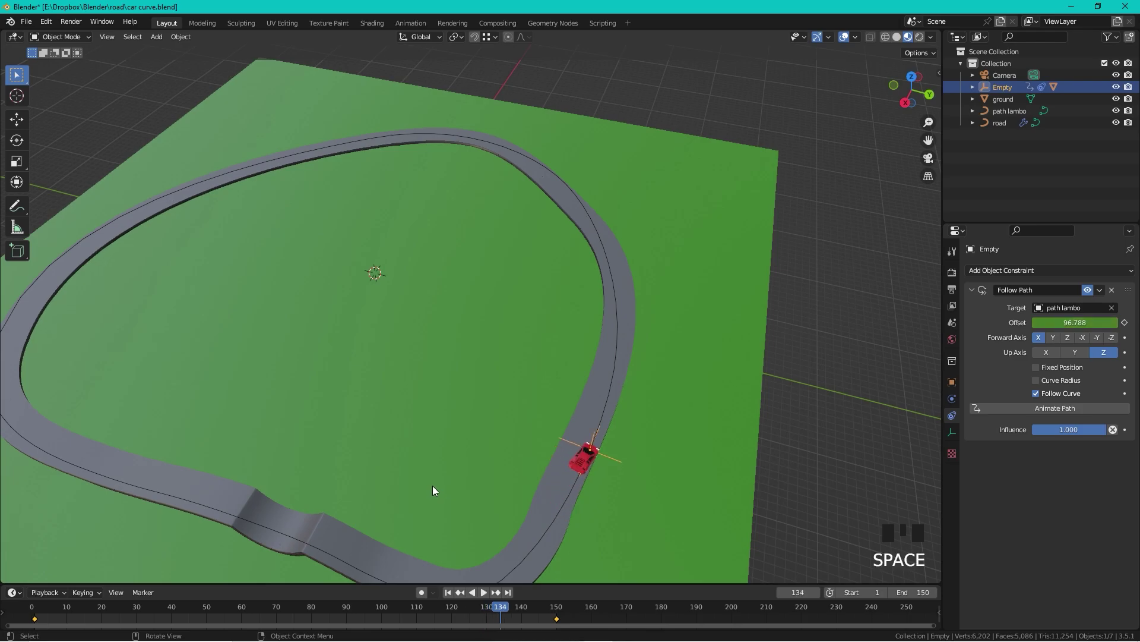
# Delete all existing keyframes from the Lamborghini, enlarging the timeline temporarily to reach them.
pyautogui.click(583, 462)
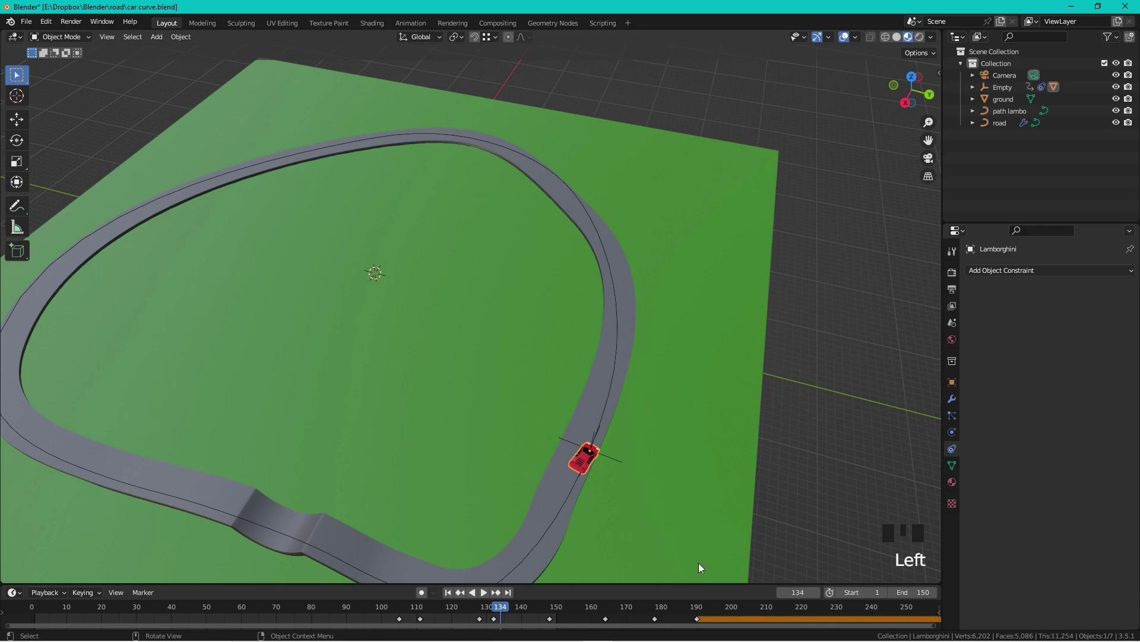
pyautogui.moveTo(723, 584); pyautogui.dragTo(719, 476)
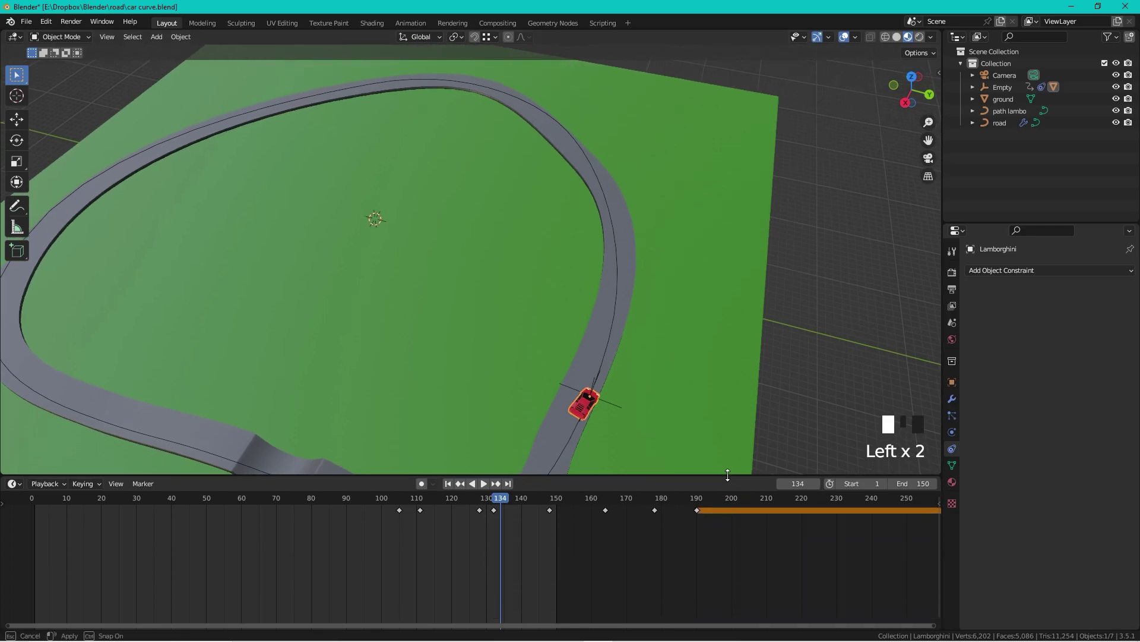
pyautogui.click(651, 561)
pyautogui.press('a')
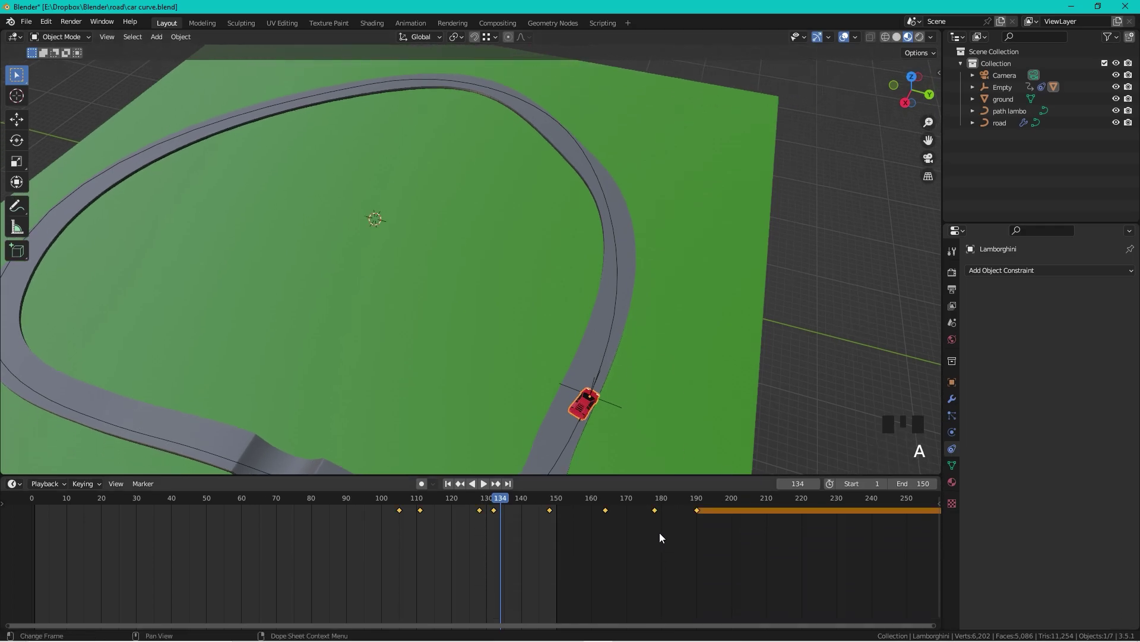
pyautogui.press('x')
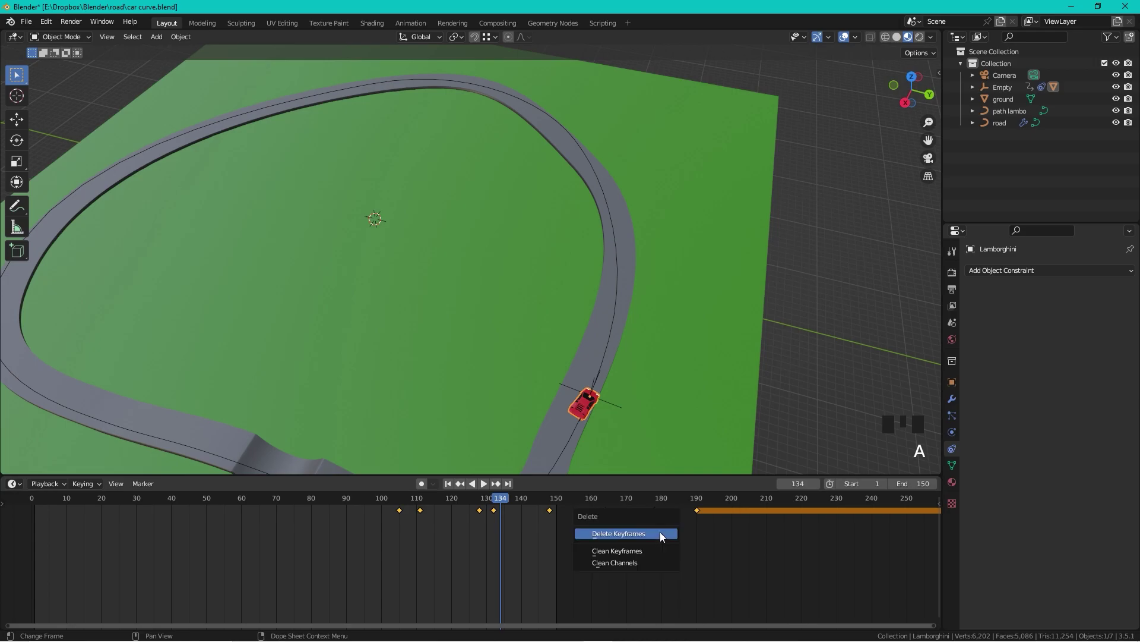
pyautogui.click(661, 533)
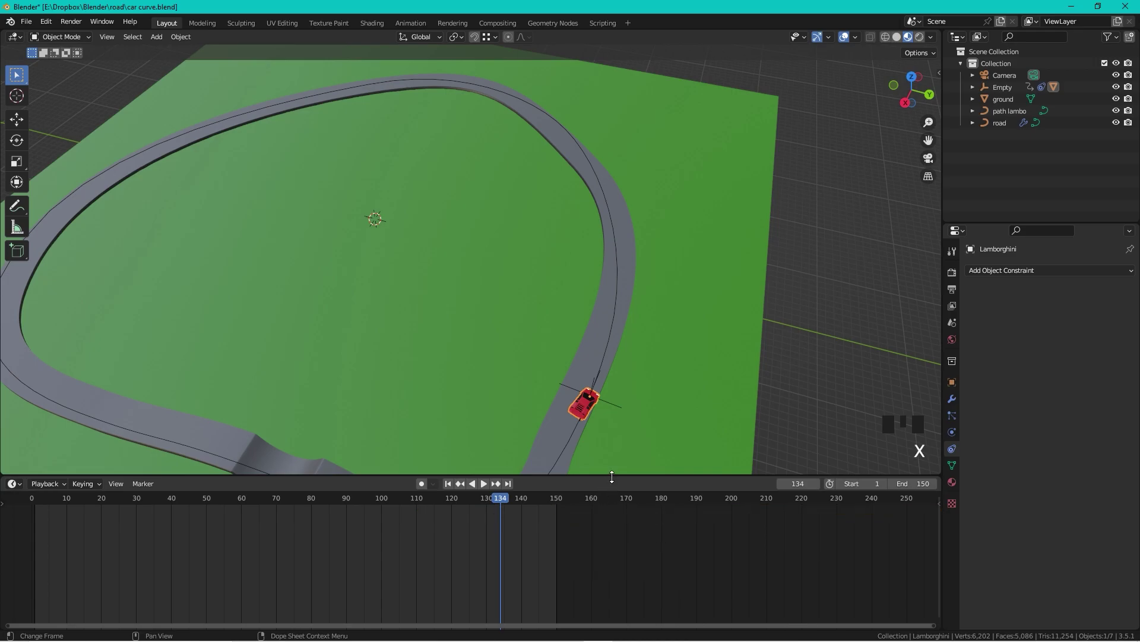
pyautogui.moveTo(612, 477); pyautogui.dragTo(613, 571)
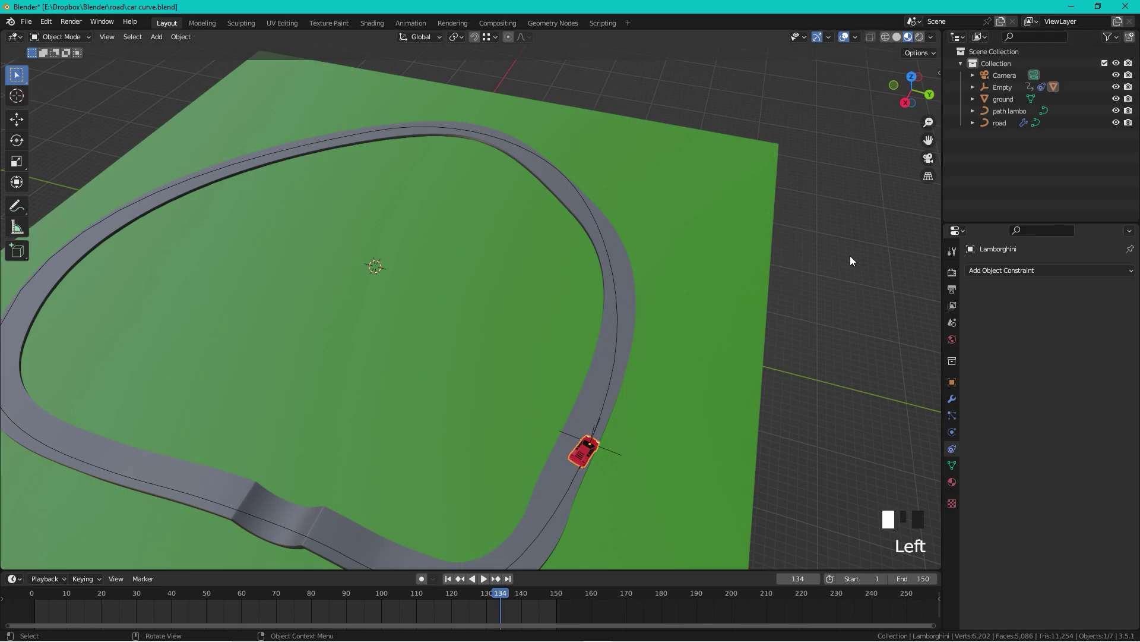
# Reset the Lamborghini's Z rotation to 0° and deselect the car.
pyautogui.press('n')
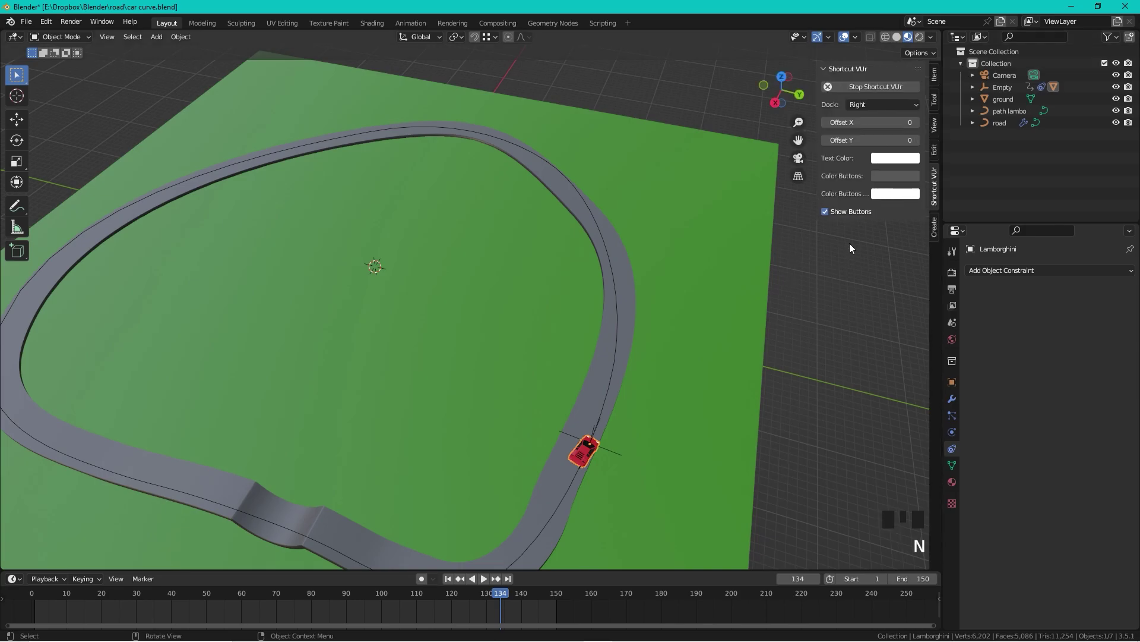
pyautogui.click(935, 75)
pyautogui.click(890, 174)
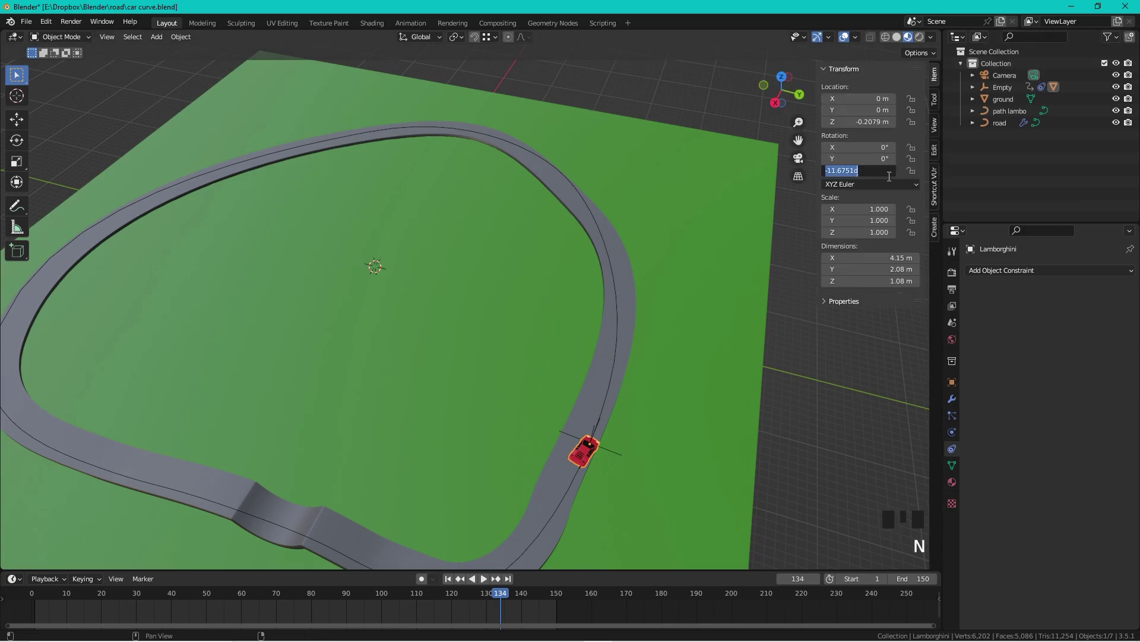
pyautogui.press('BackSpace')
pyautogui.click(886, 196)
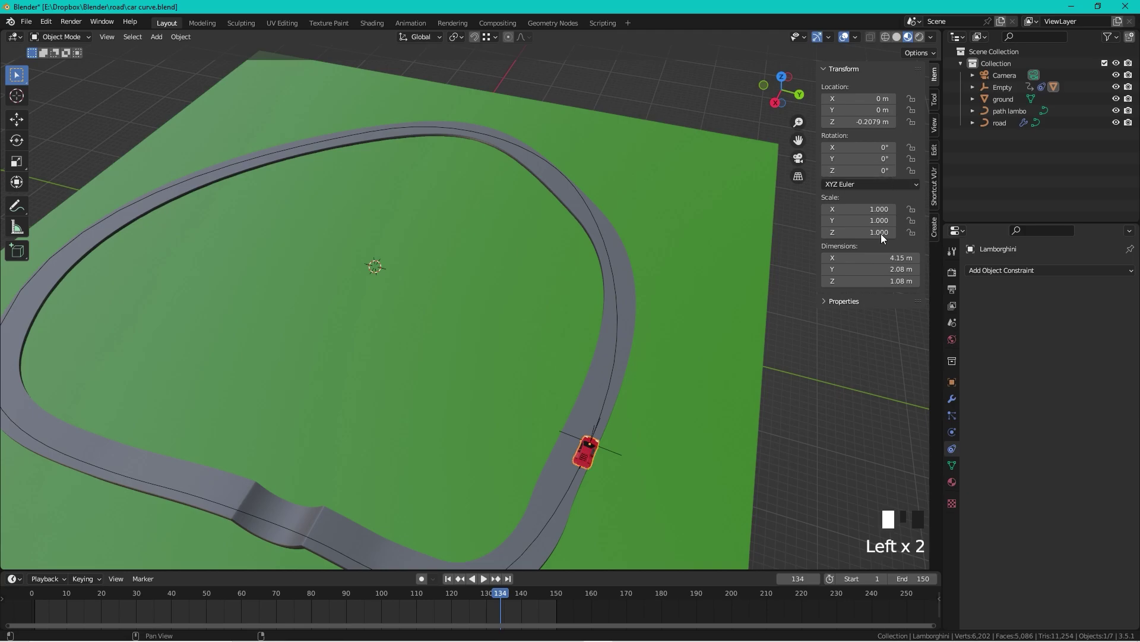
pyautogui.click(789, 374)
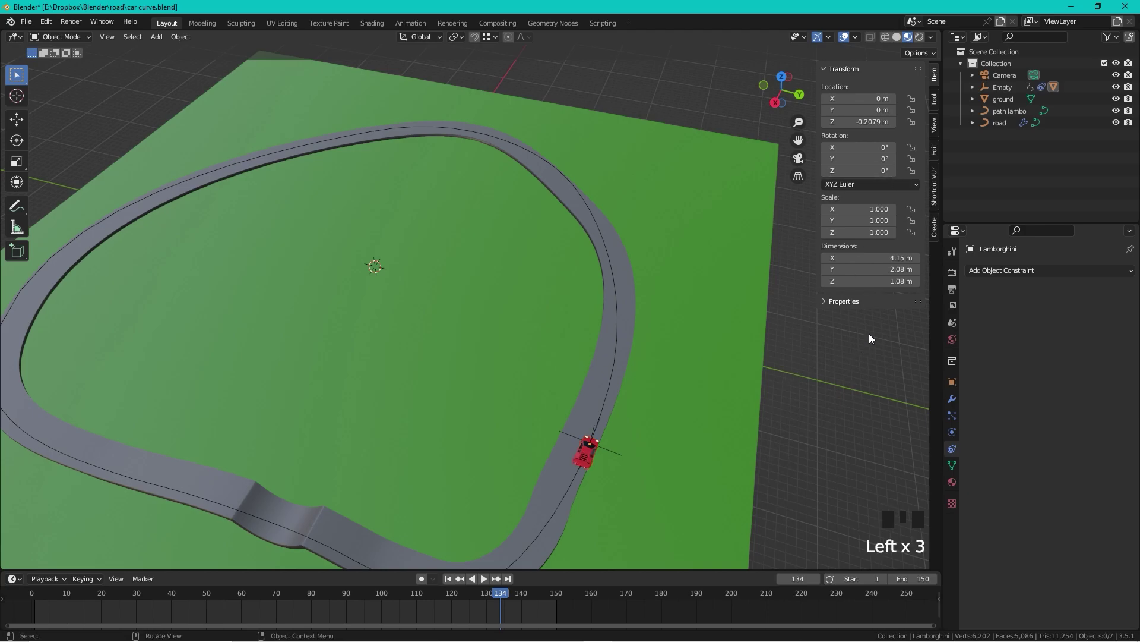
# Play the animation to check how the Lamborghini drives around the whole track.
pyautogui.press('space')
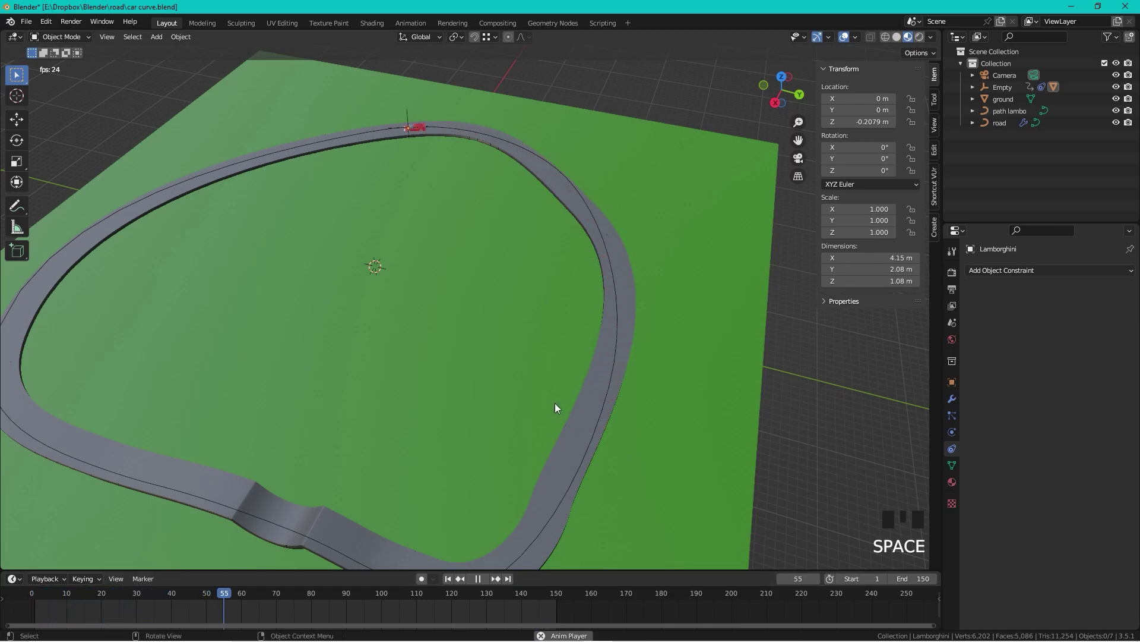
pyautogui.keyDown('shift'); pyautogui.moveTo(543, 394); pyautogui.dragTo(616, 303, button='middle'); pyautogui.keyUp('shift')
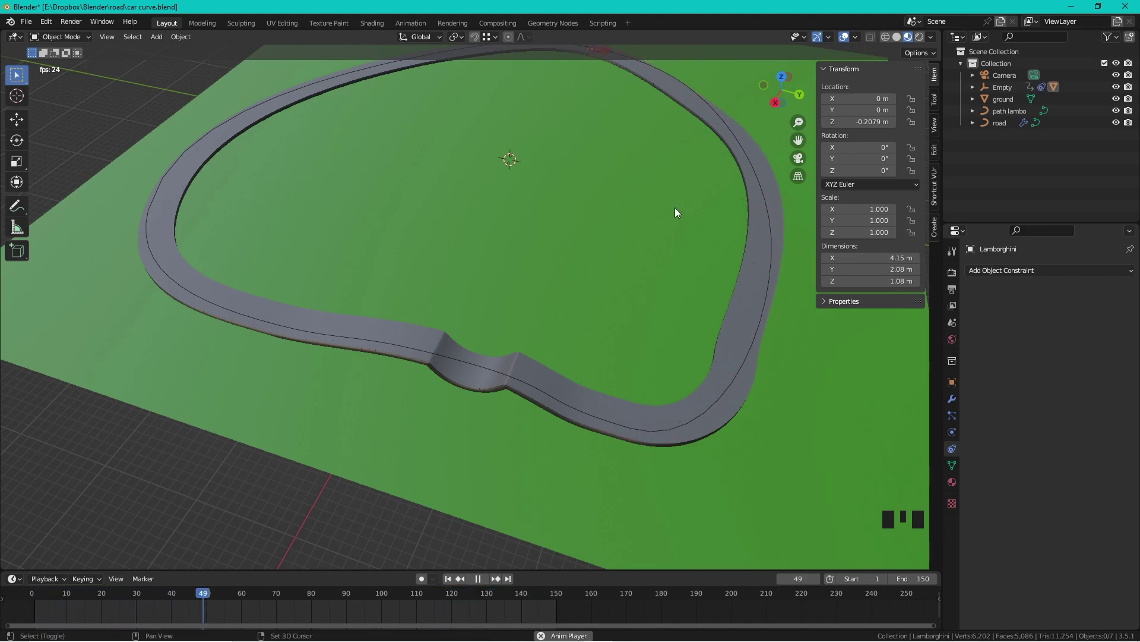
pyautogui.keyDown('shift'); pyautogui.moveTo(675, 208); pyautogui.dragTo(642, 247, button='middle'); pyautogui.keyUp('shift')
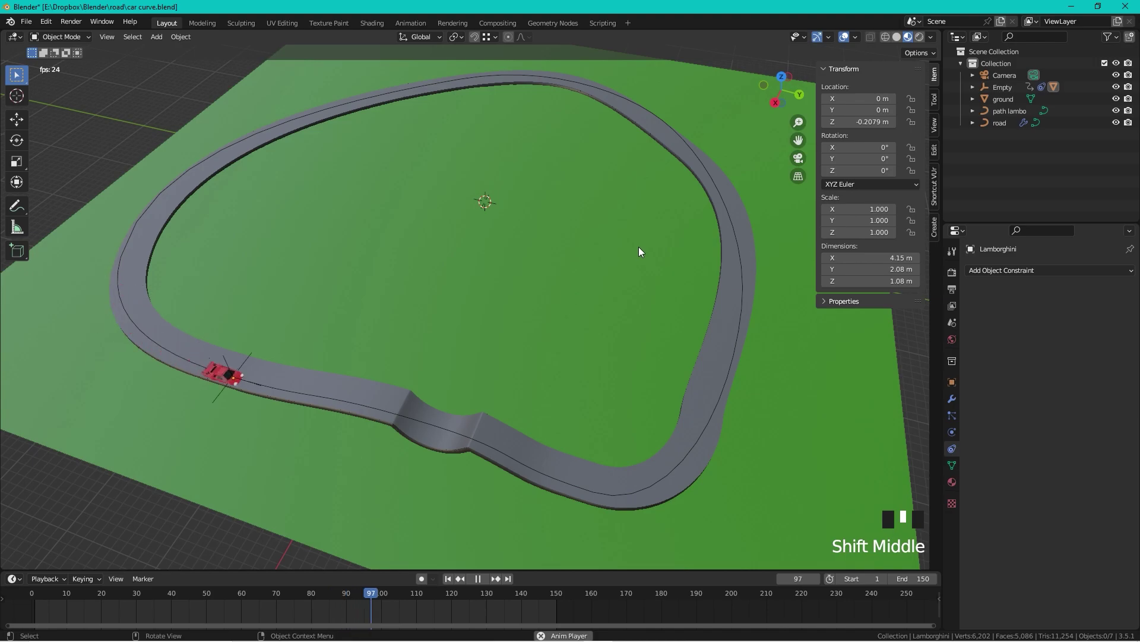
pyautogui.press('space')
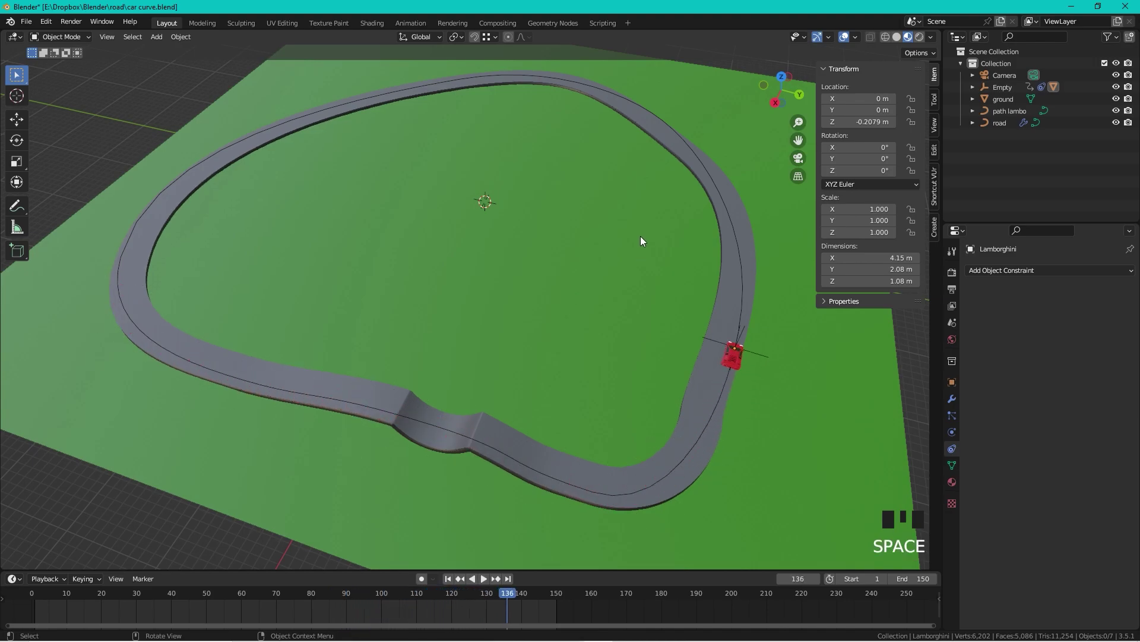
# Switch to the Animation workspace and change its Dope Sheet area to the Graph Editor.
pyautogui.click(406, 23)
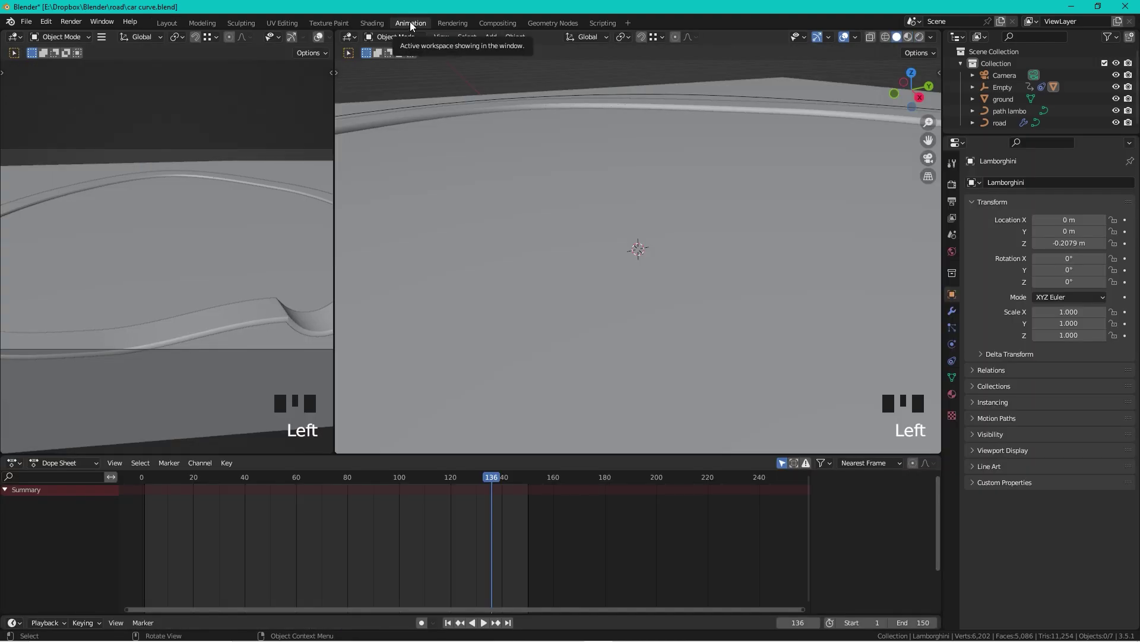
pyautogui.click(14, 463)
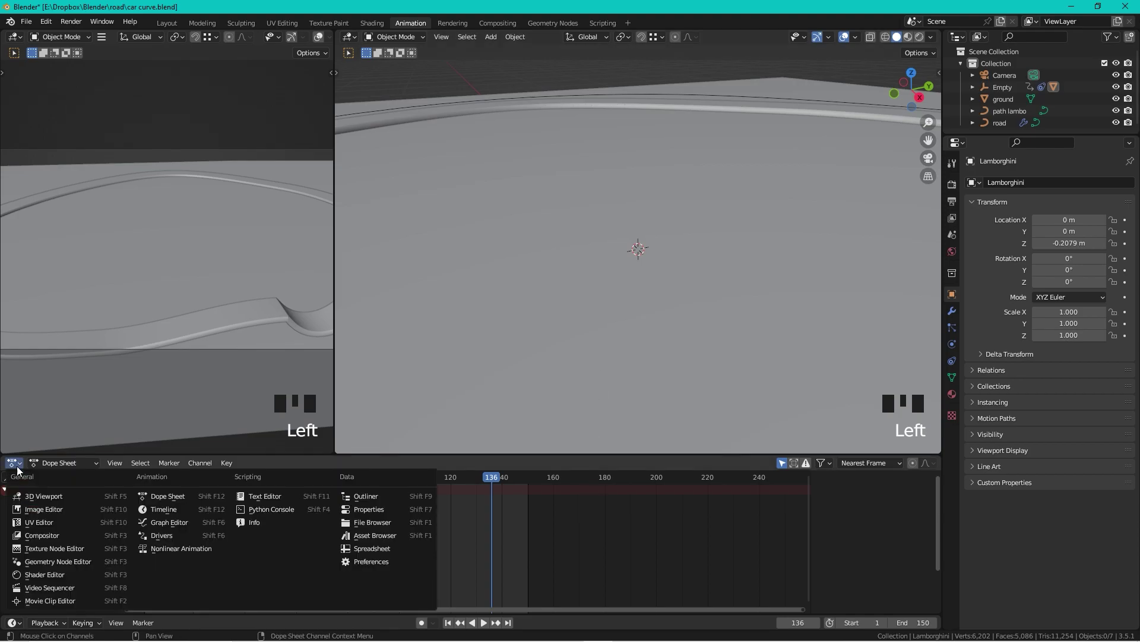
pyautogui.click(167, 520)
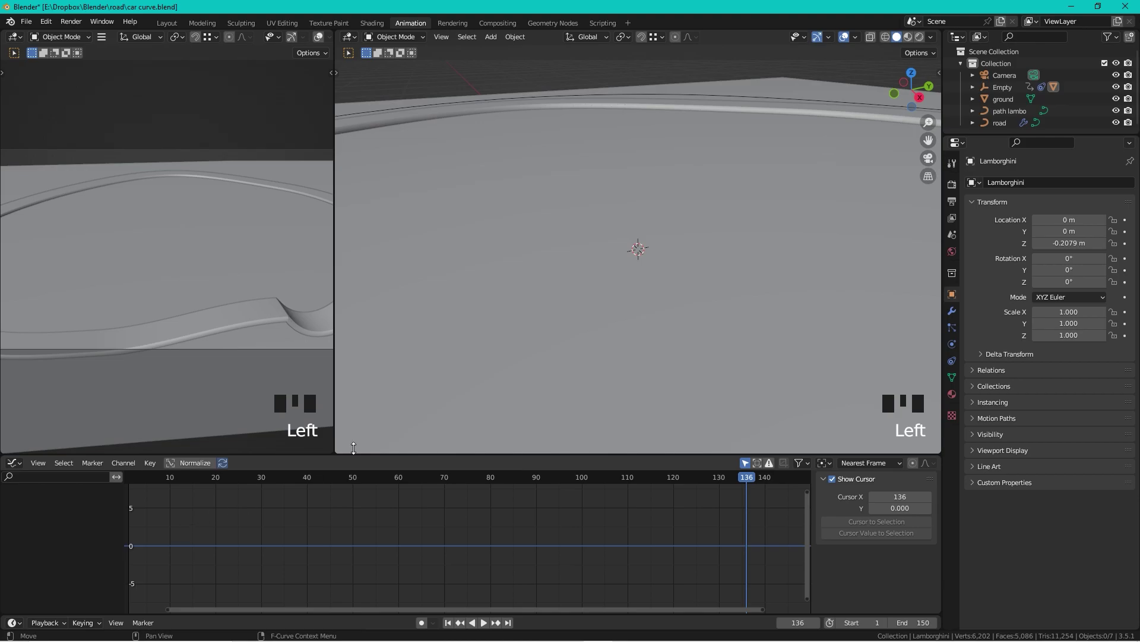
# Select the empty and enlarge the Graph Editor to fit its whole Follow Path offset curve.
pyautogui.scroll(-10, 710, 147)
pyautogui.click(758, 184)
pyautogui.scroll(-5, 379, 553)
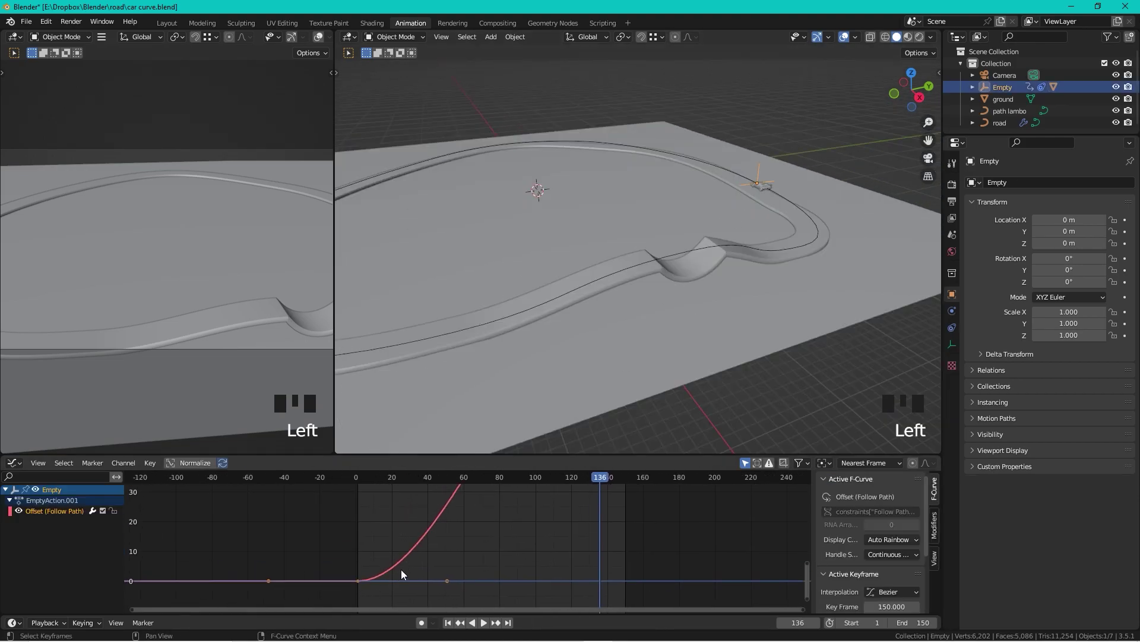
pyautogui.scroll(-4, 514, 500)
pyautogui.moveTo(514, 499); pyautogui.dragTo(580, 530, button='middle')
pyautogui.moveTo(588, 456); pyautogui.dragTo(618, 209)
pyautogui.press('Home')
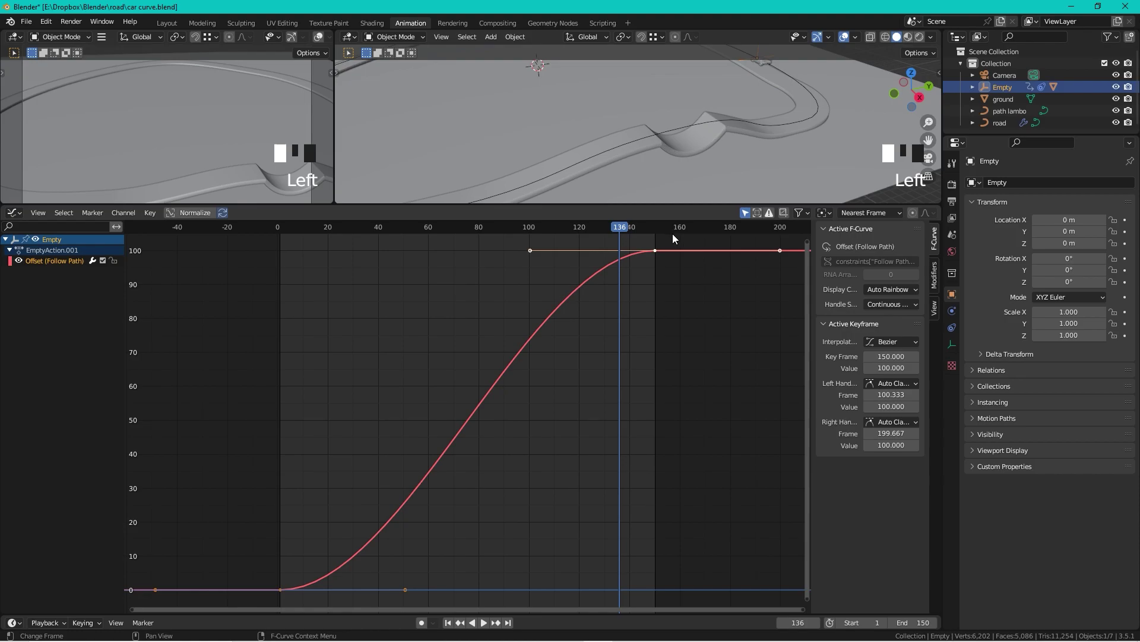
# Set the offset keyframes' interpolation to Linear and play the animation back in the Layout workspace.
pyautogui.rightClick(654, 257)
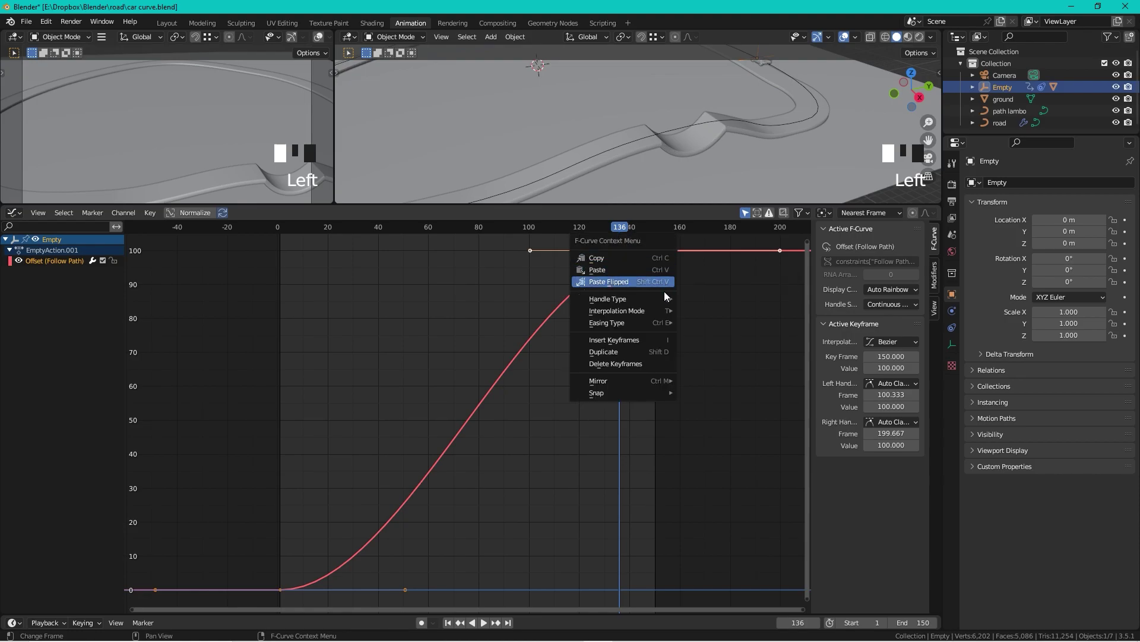
pyautogui.moveTo(624, 315)
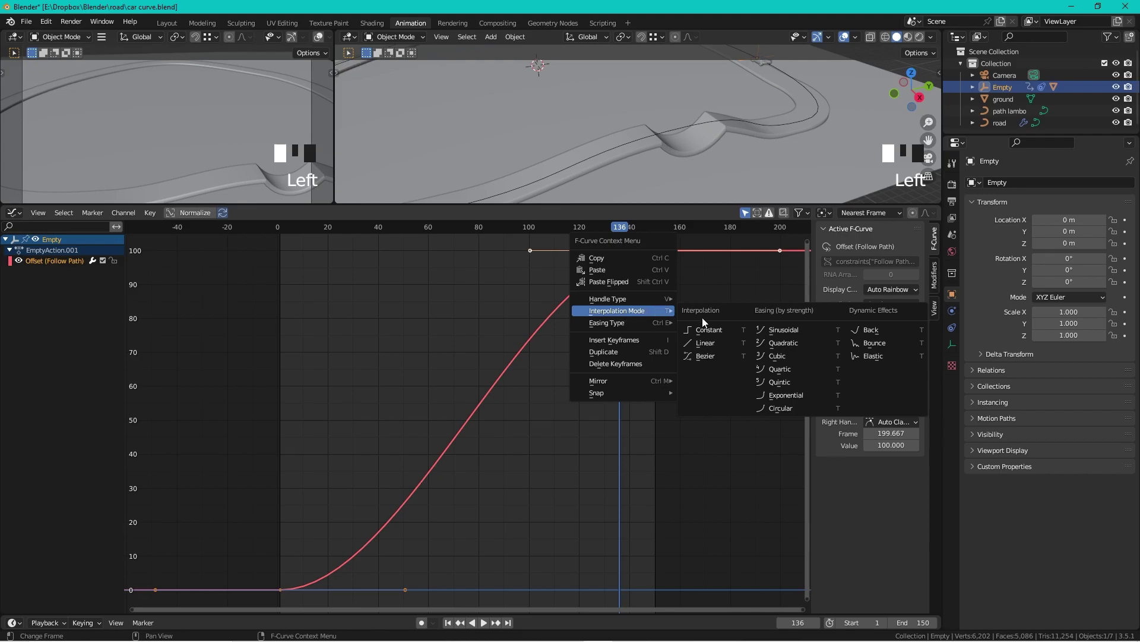
pyautogui.click(705, 342)
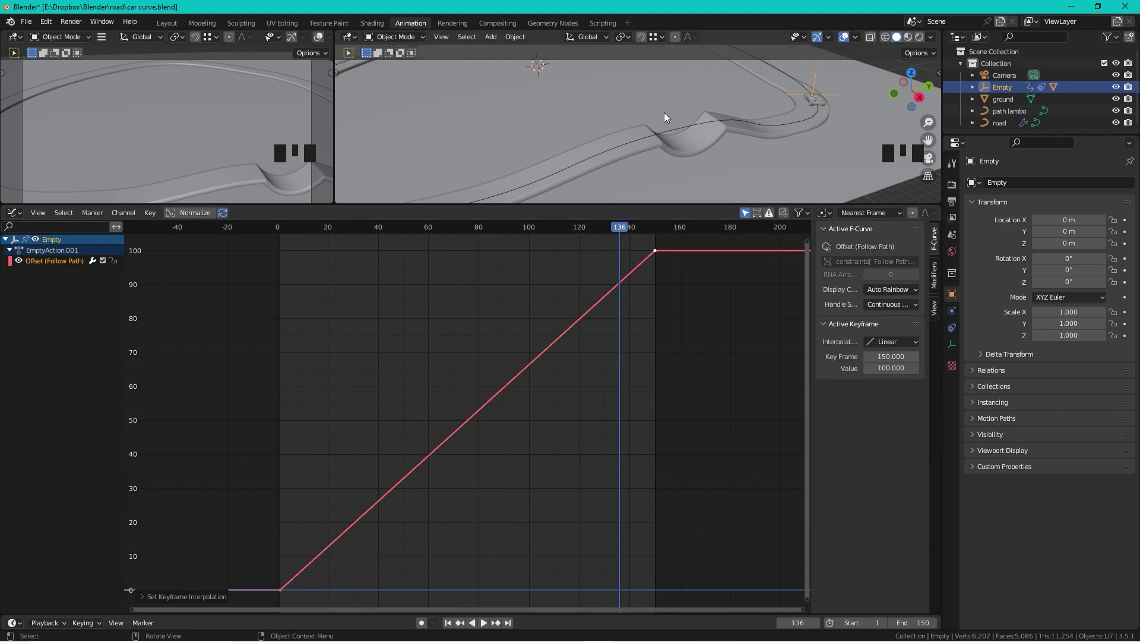
pyautogui.press('space')
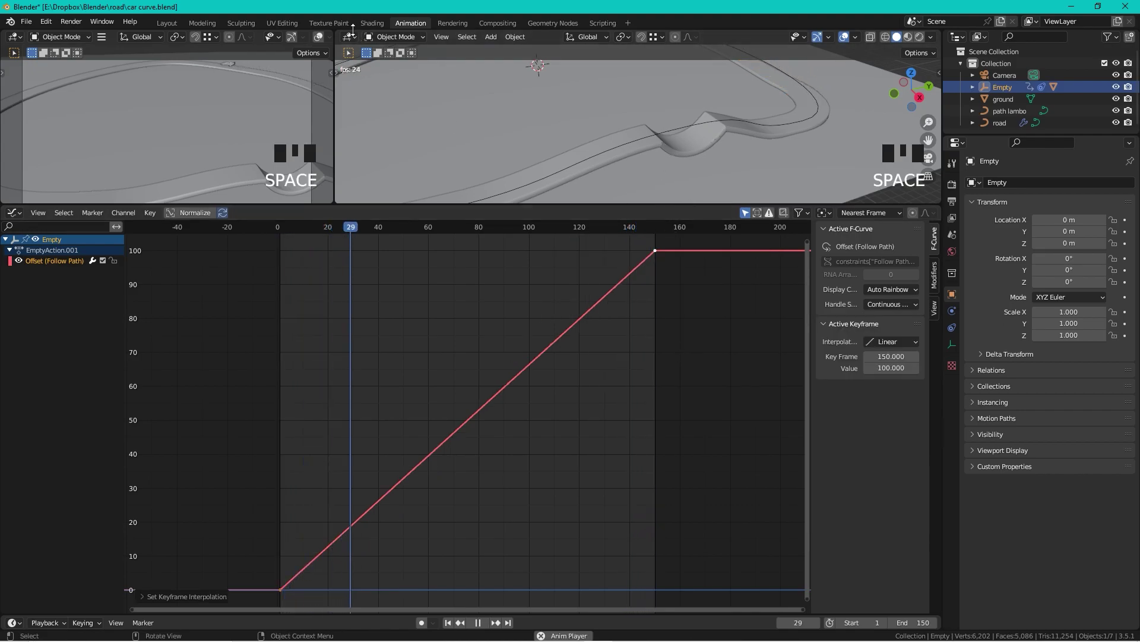
pyautogui.click(170, 23)
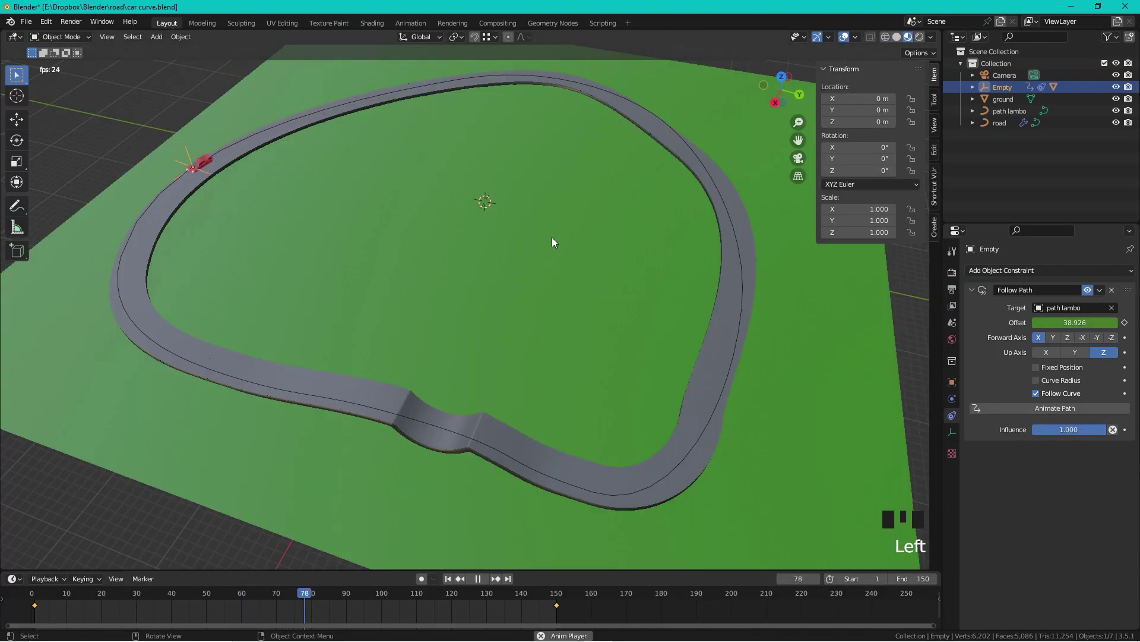